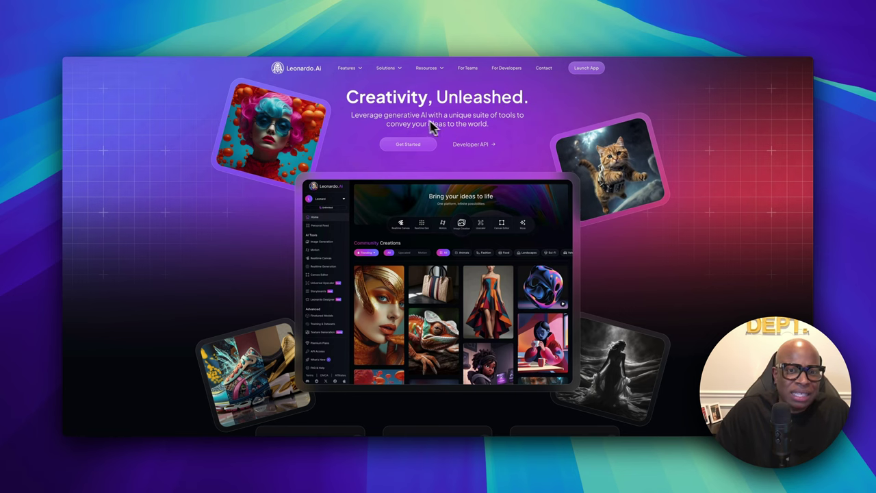
# - Browse the Leonardo.Ai home page, covering its use cases and toolkit sections
pyautogui.scroll(-15, 428, 127)
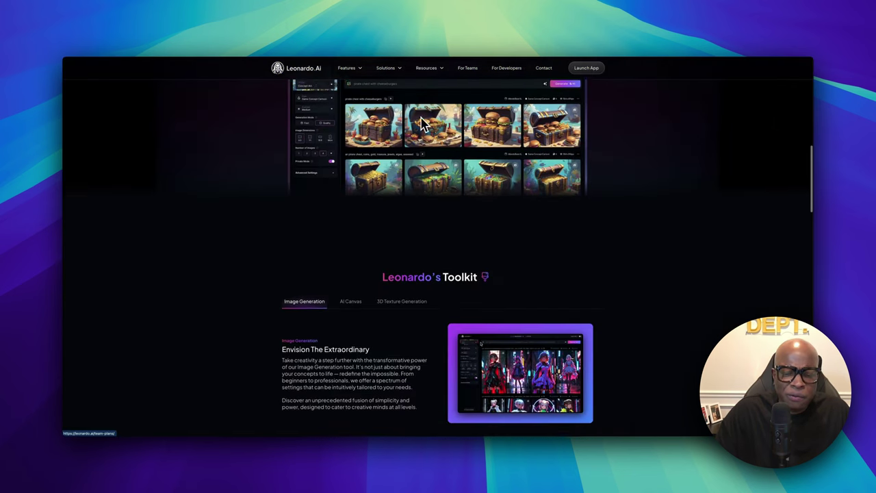
pyautogui.scroll(10, 422, 124)
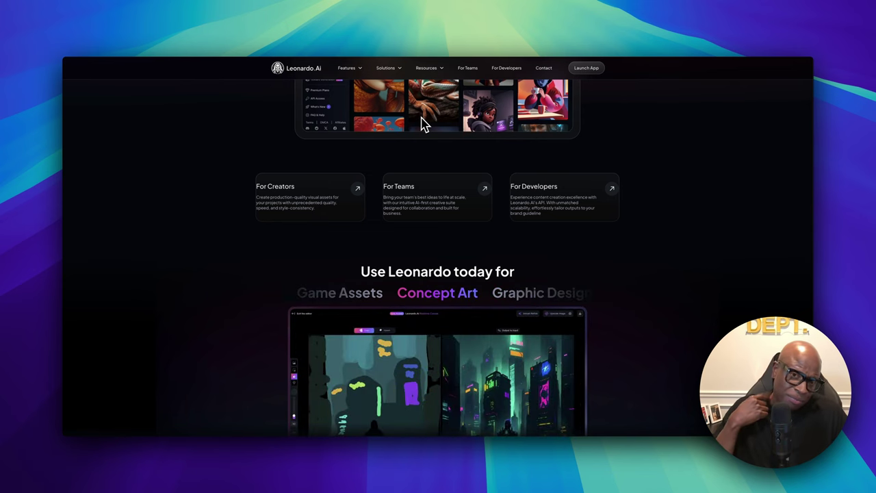
pyautogui.scroll(5, 423, 125)
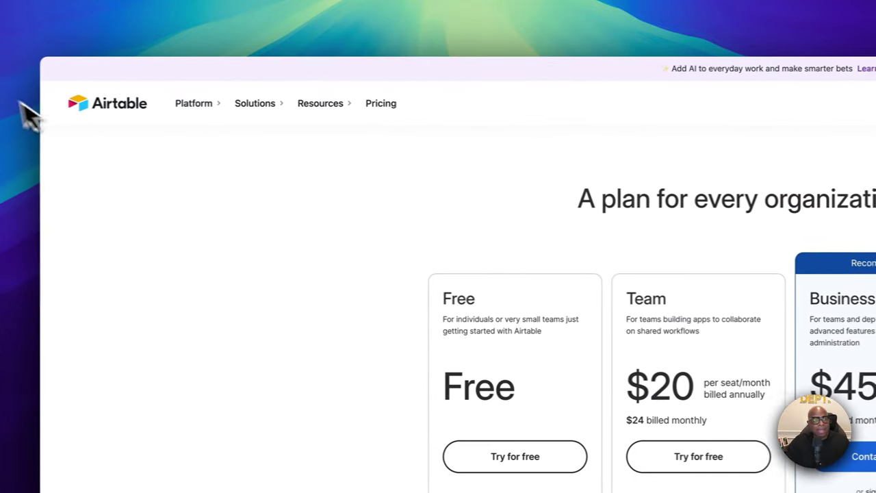
# - Switch to the Airtable website and review the plans on its pricing page
pyautogui.click(120, 125)
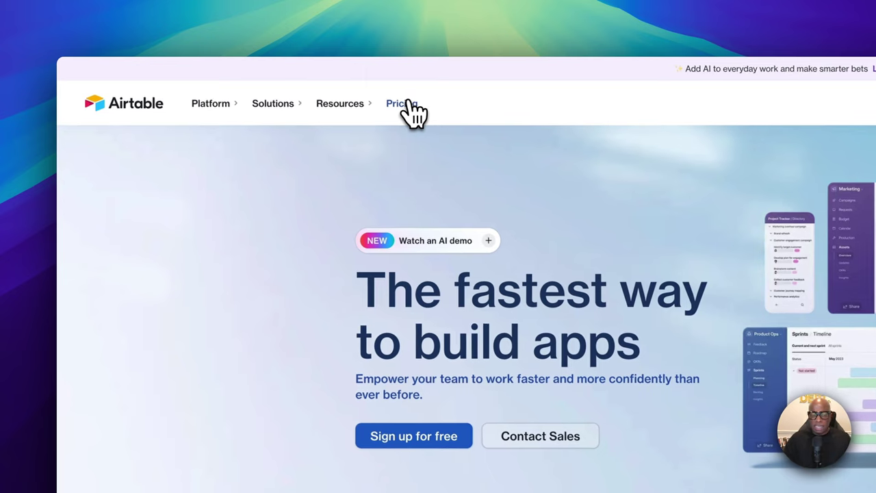
pyautogui.click(410, 104)
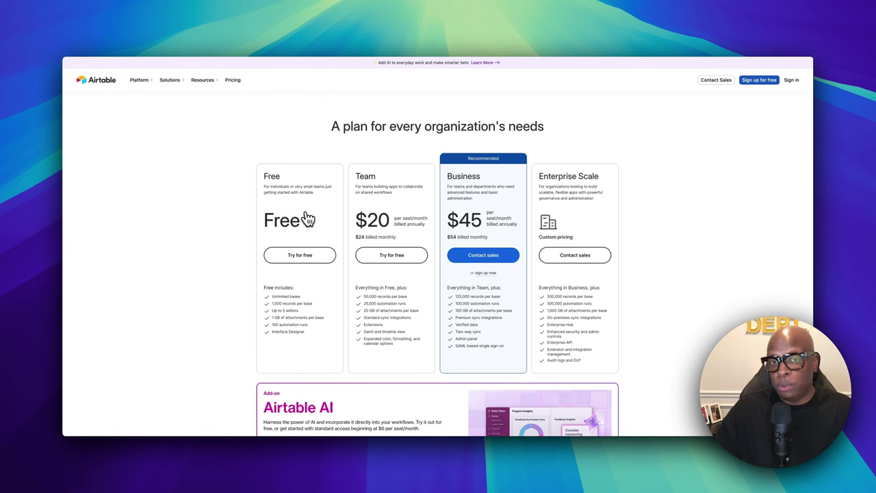
pyautogui.scroll(1, 349, 171)
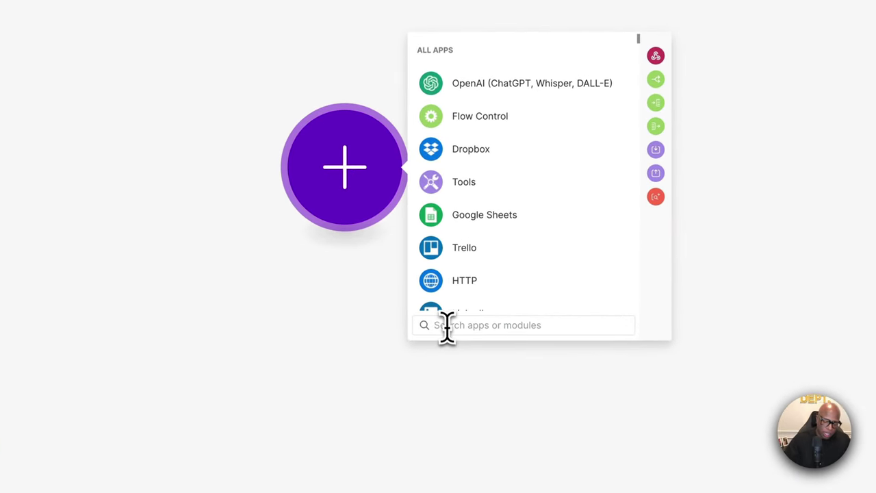
# - Search the apps for YouTube and add its Watch Videos in a Channel trigger as the scenario's first module
pyautogui.write('yout')
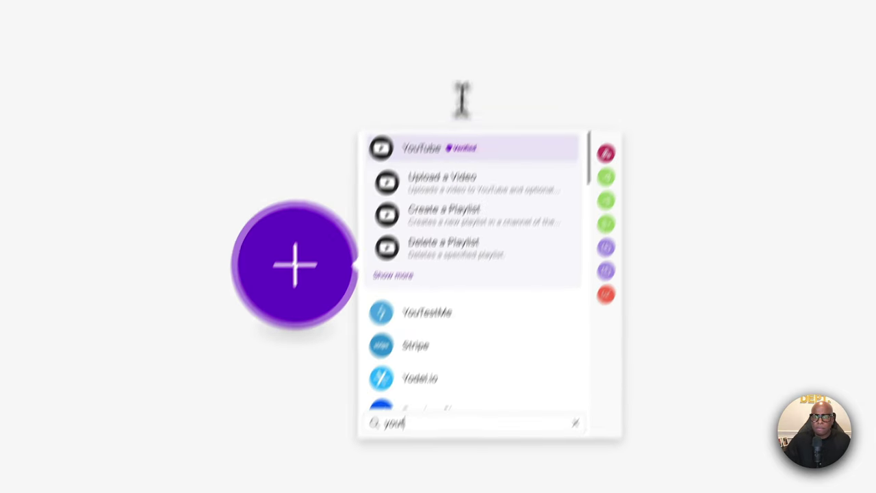
pyautogui.click(391, 208)
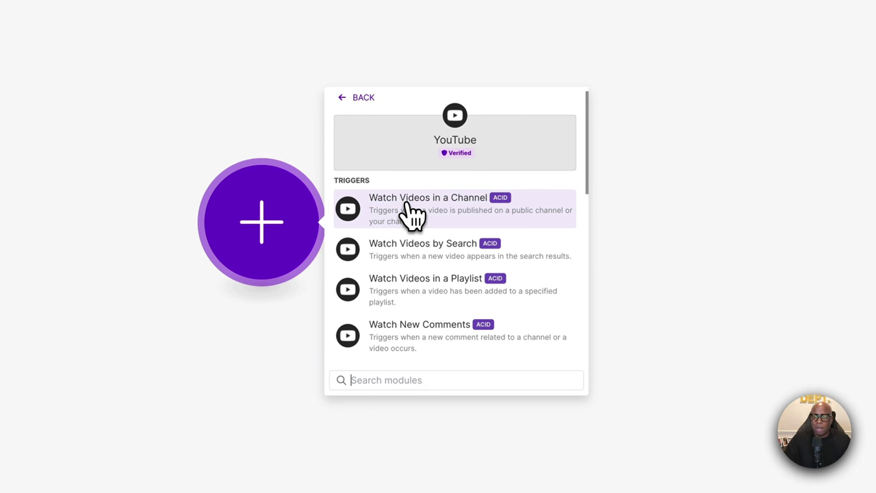
pyautogui.scroll(-1, 414, 215)
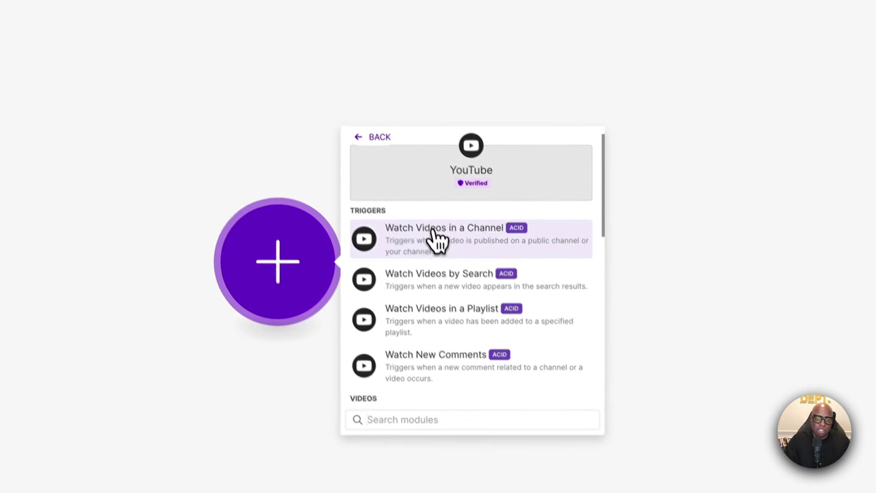
pyautogui.click(424, 205)
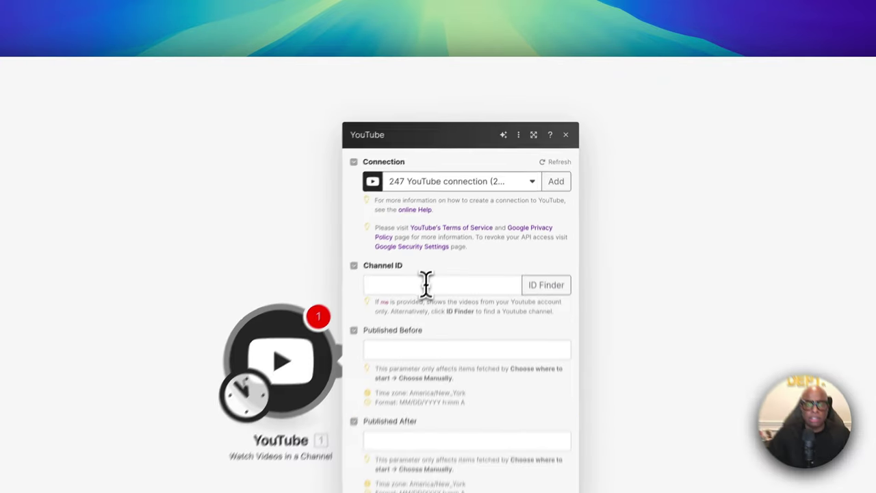
# - Switch from the trigger's Channel ID setting to YouTube Studio, open the 247 Closers channel page and pause its featured video
pyautogui.click(425, 284)
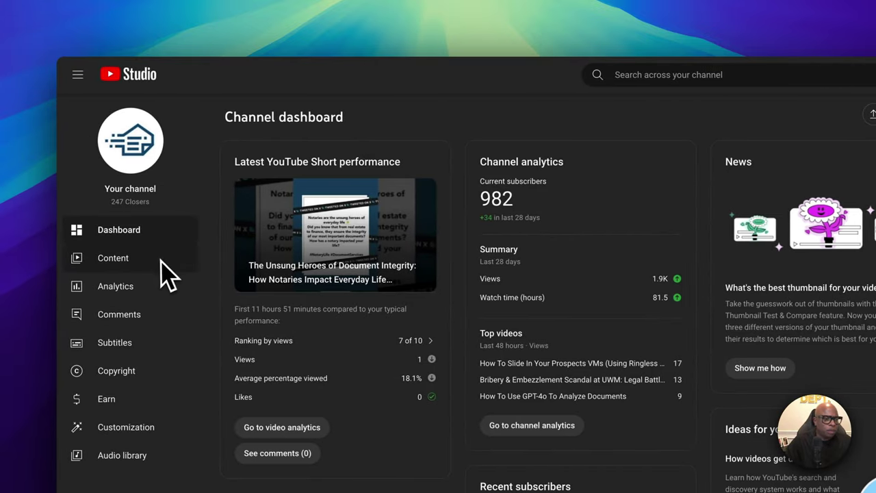
pyautogui.click(89, 77)
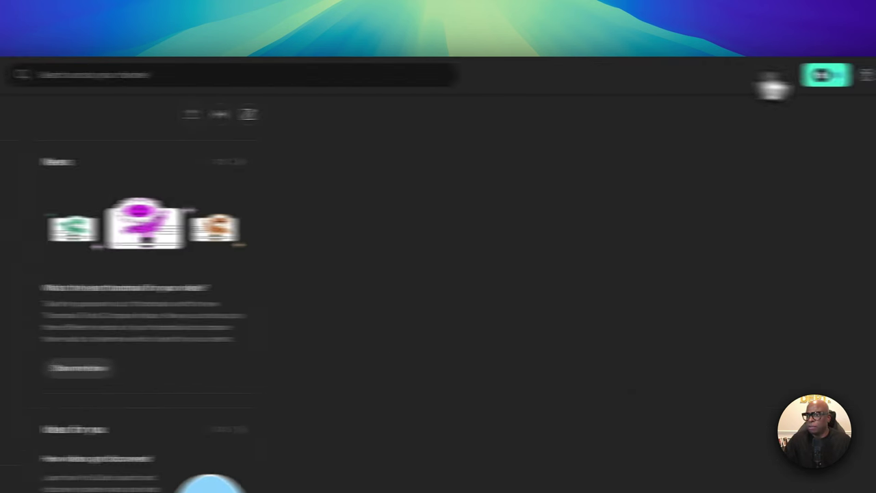
pyautogui.click(812, 76)
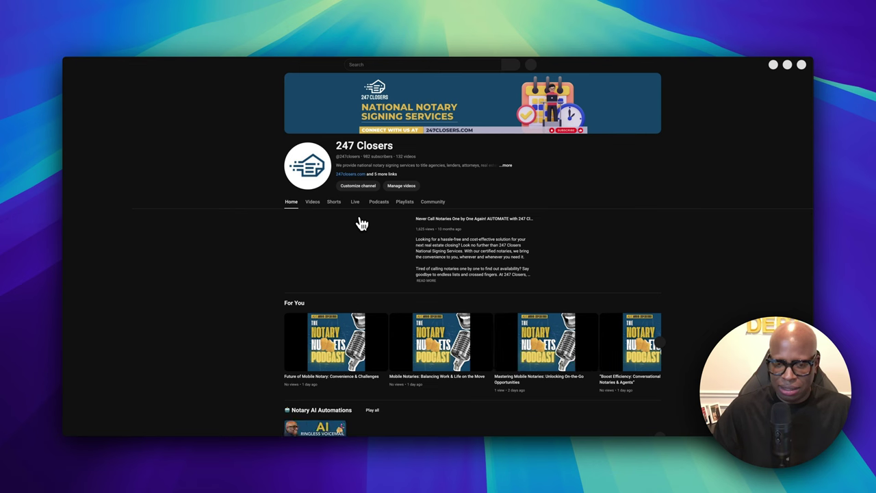
pyautogui.press('XF86AudioLowerVolume')
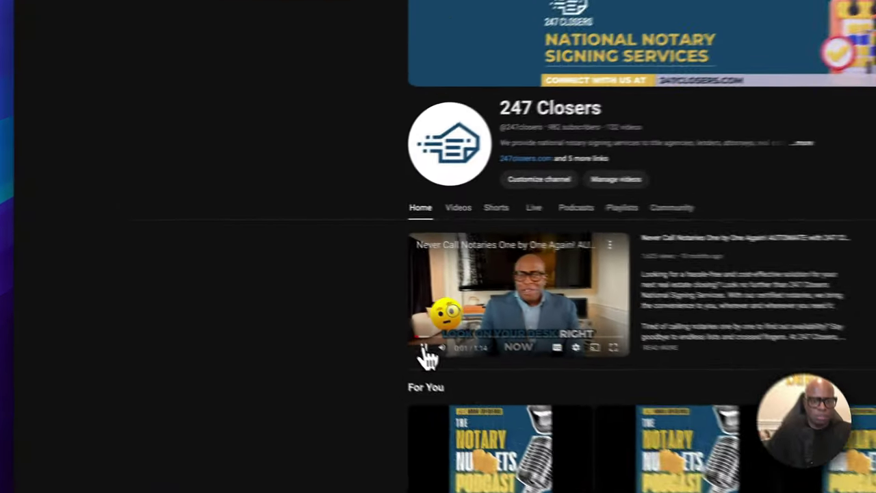
pyautogui.click(295, 280)
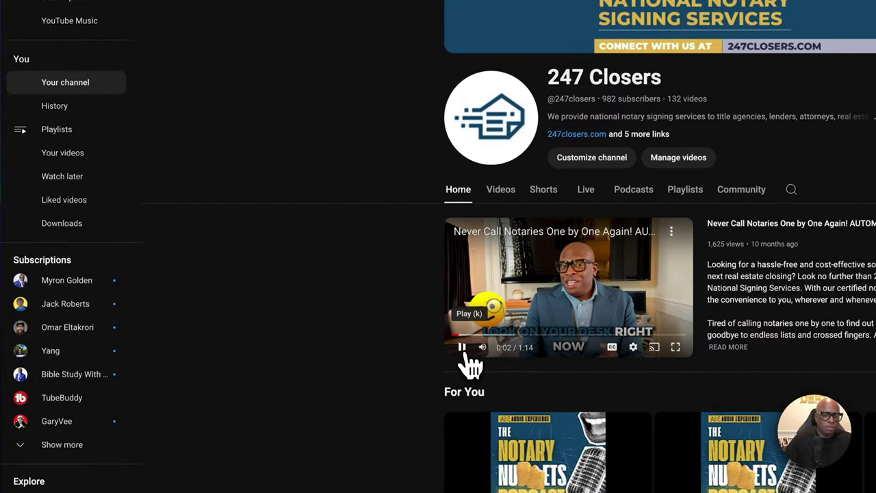
pyautogui.click(462, 347)
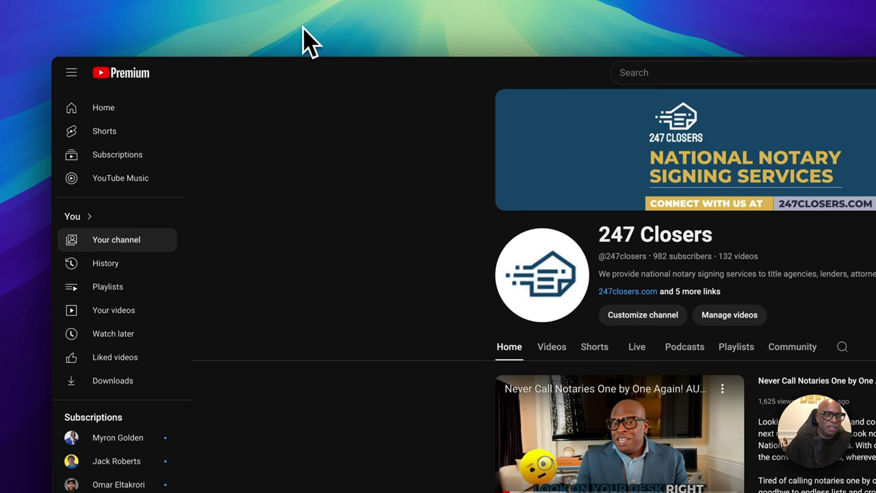
# - Copy the 247 Closers channel ID into the YouTube trigger's Channel ID, set the limit to 1 and save the settings
pyautogui.rightClick(346, 36)
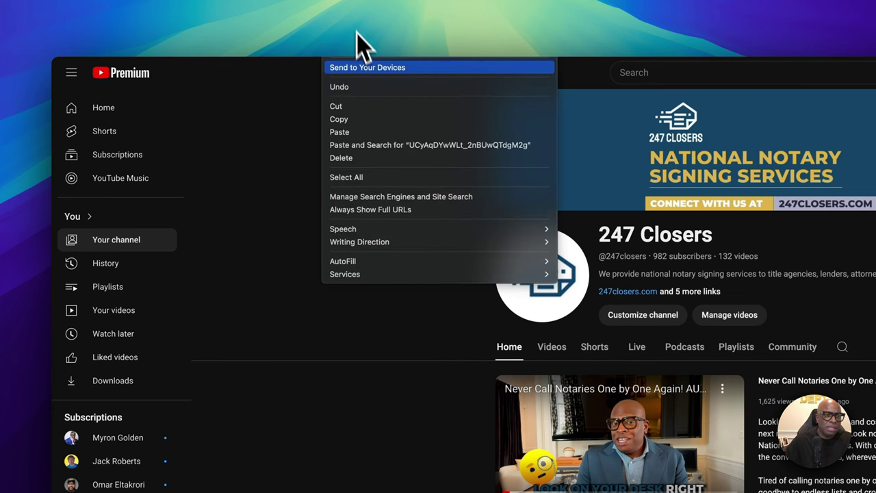
pyautogui.click(359, 118)
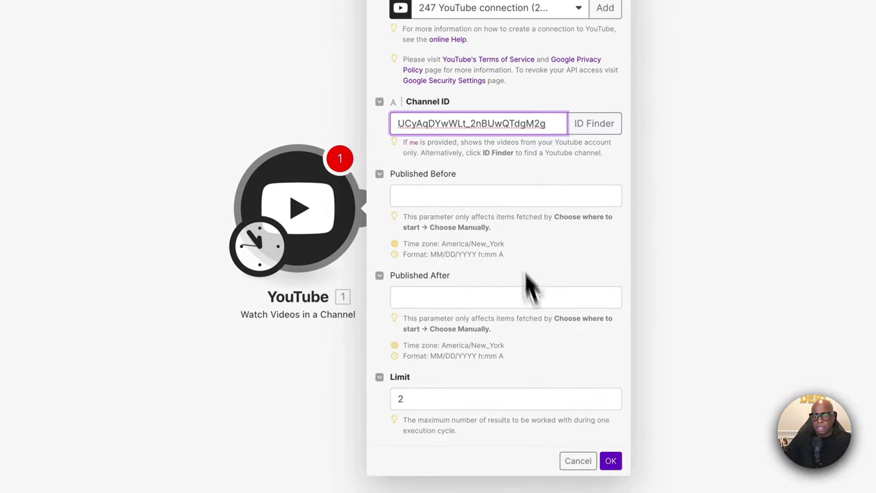
pyautogui.click(419, 403)
pyautogui.press('BackSpace')
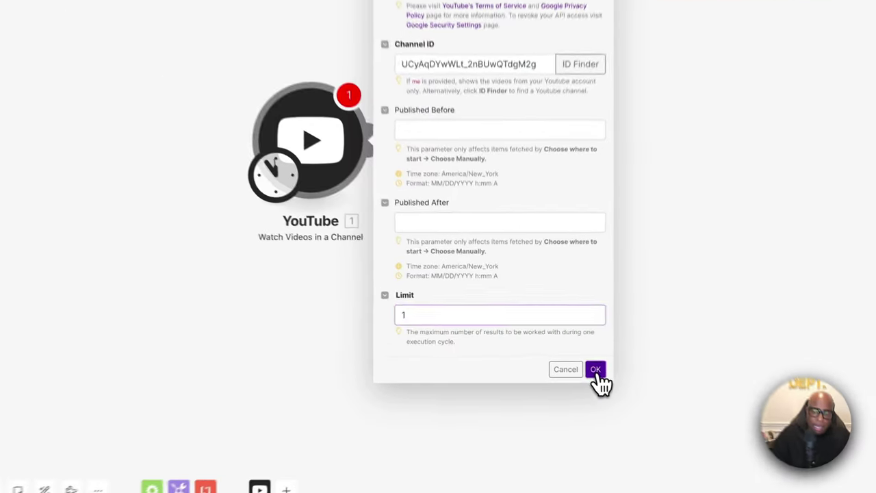
pyautogui.click(549, 353)
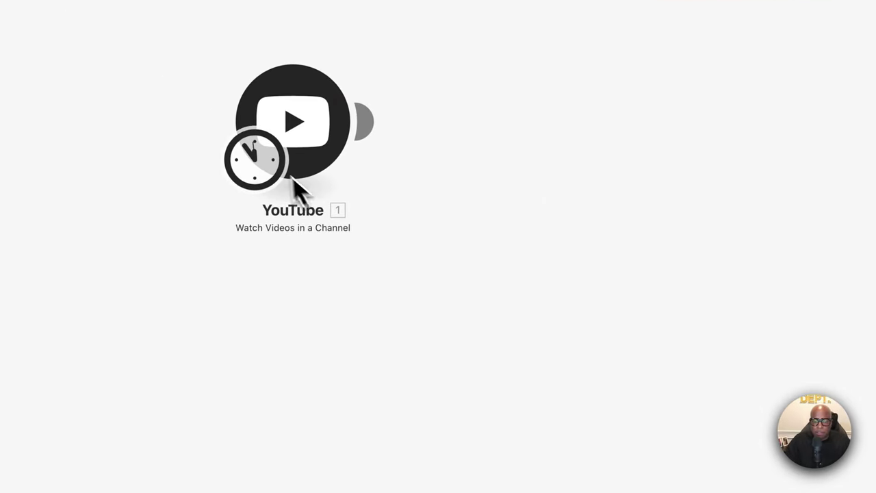
# - Run only the YouTube module, examine the output bundle it returns and close the results
pyautogui.rightClick(317, 146)
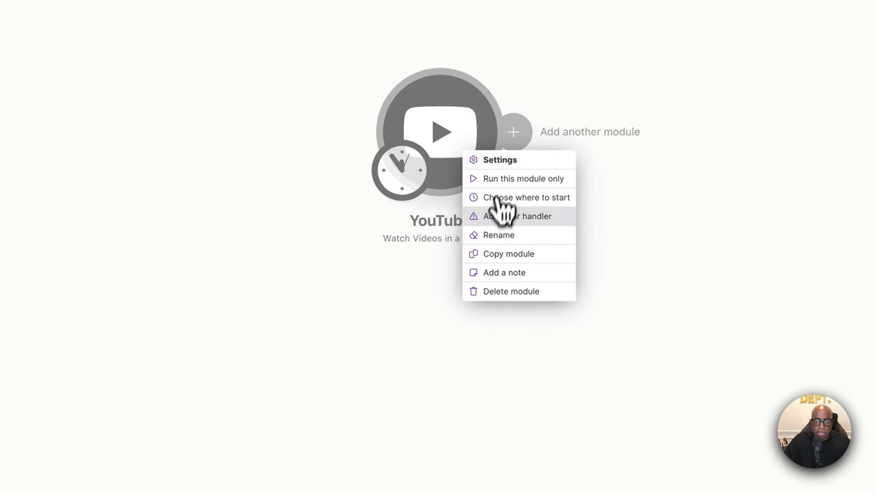
pyautogui.click(513, 180)
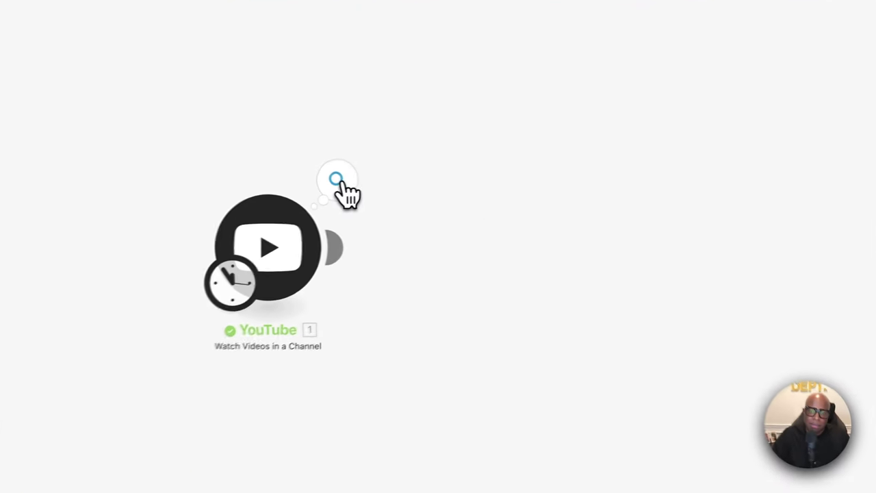
pyautogui.click(337, 181)
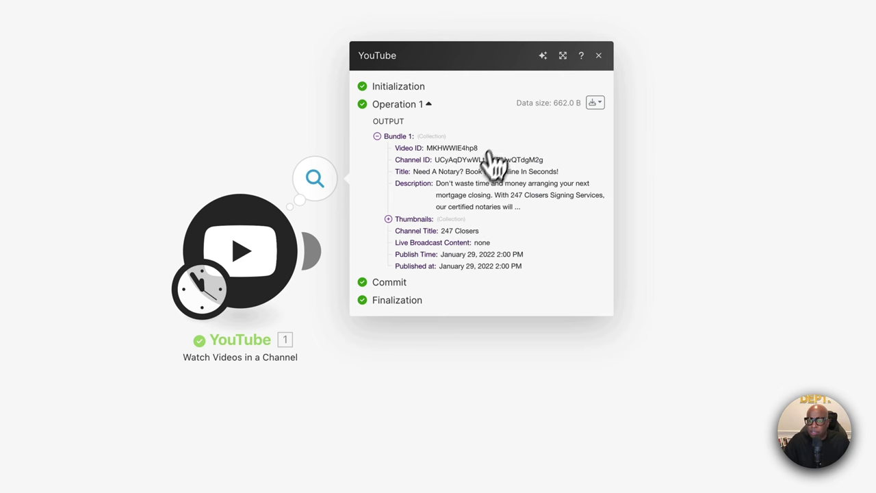
pyautogui.click(475, 466)
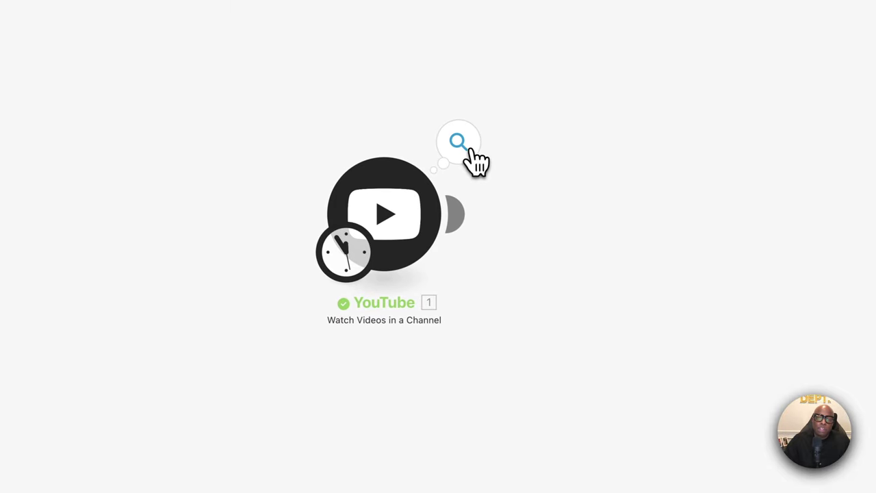
pyautogui.click(471, 149)
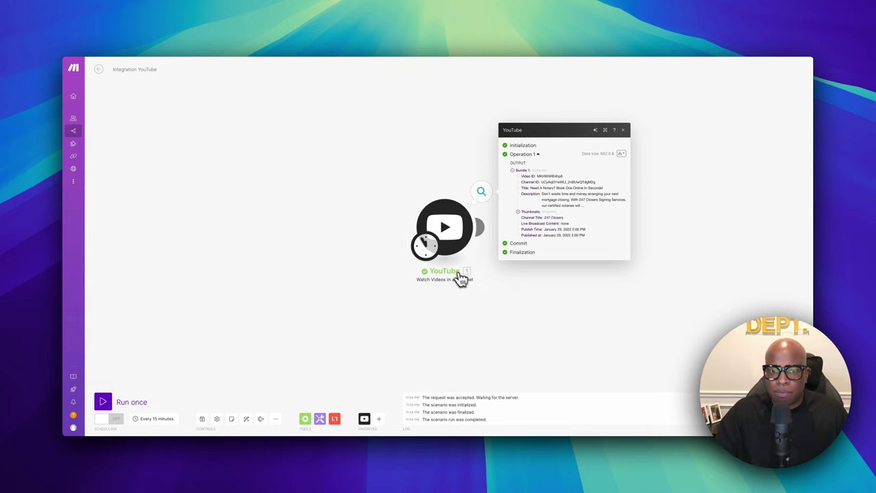
pyautogui.hscroll(5, 349, 236)
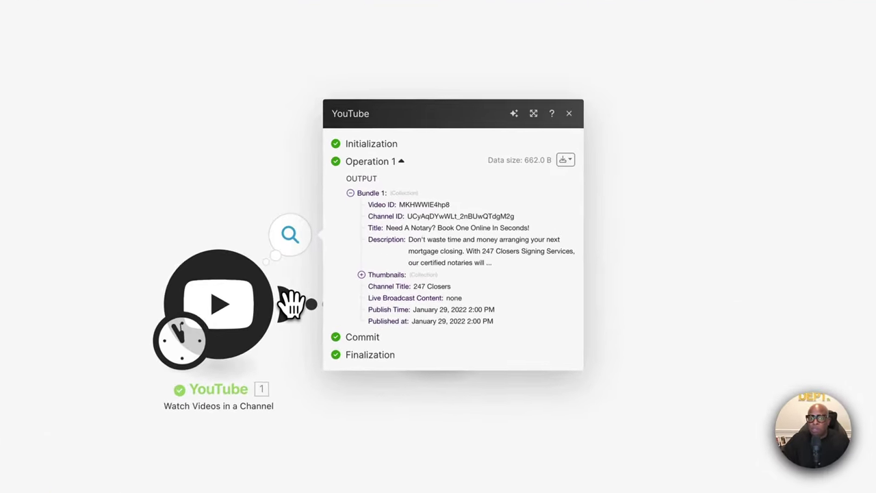
pyautogui.click(570, 113)
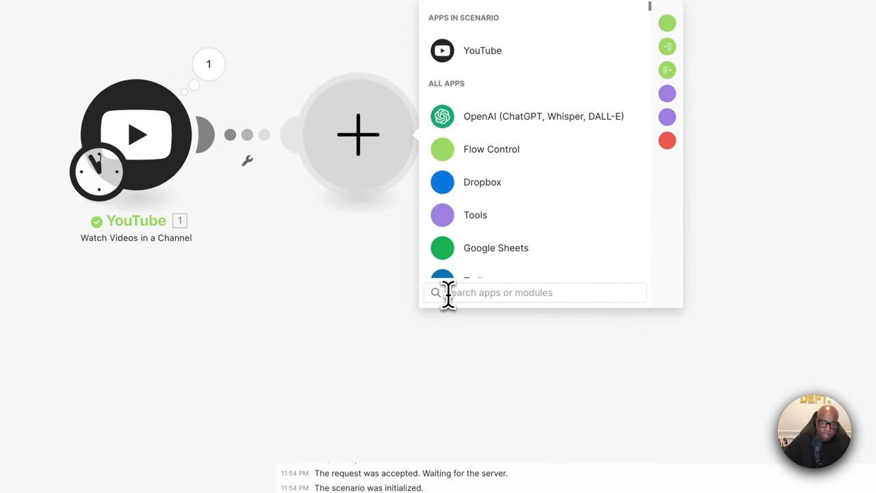
# - Find the 0CodeKit app for the module following YouTube and open its list of modules
pyautogui.click(450, 292)
pyautogui.write('o')
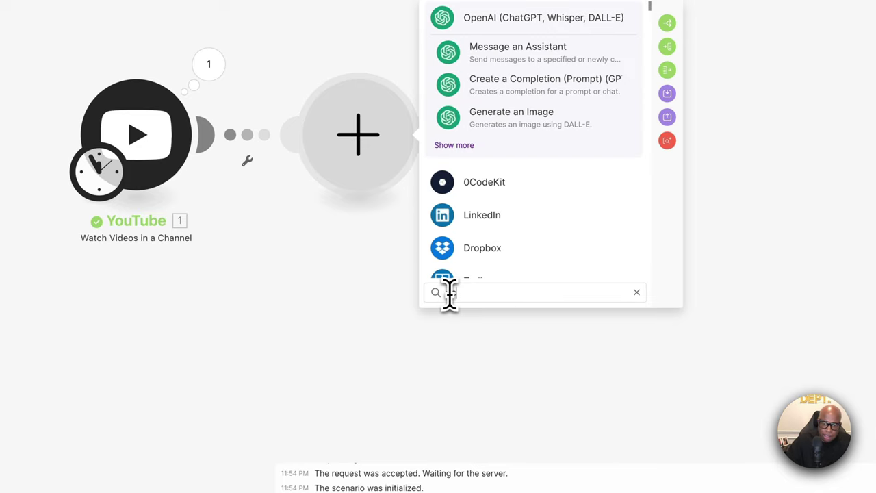
pyautogui.write('cr')
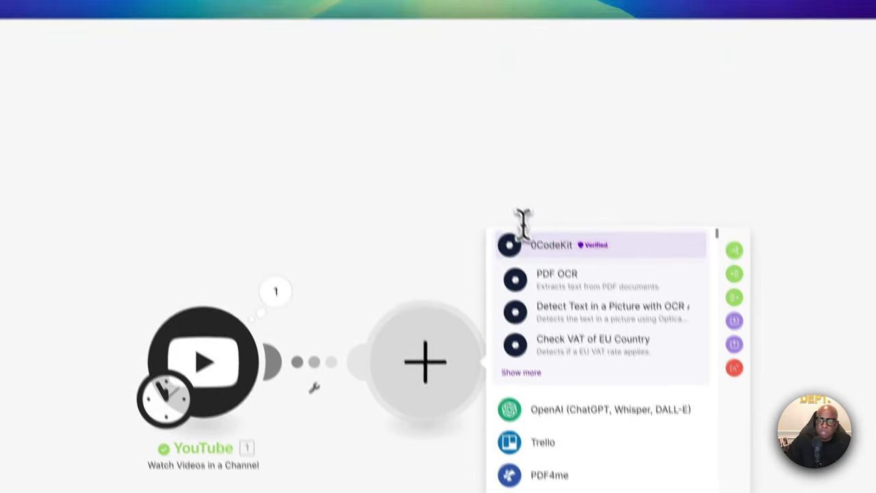
pyautogui.click(560, 282)
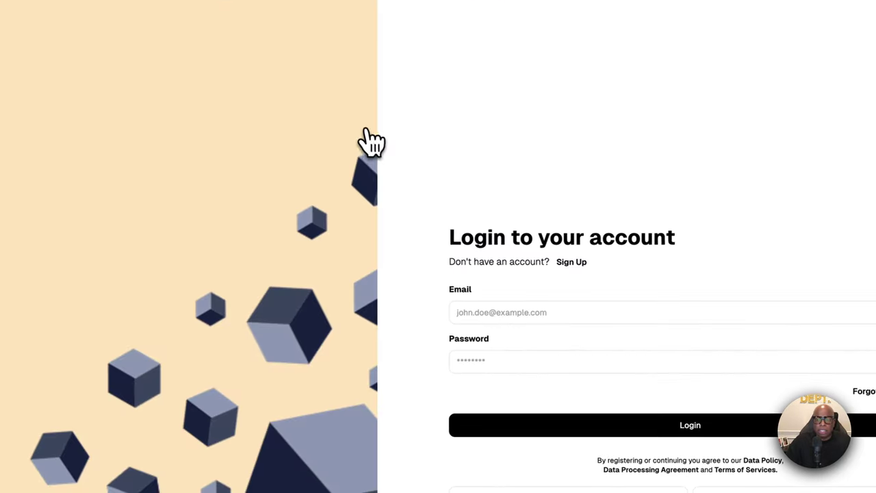
# - Fill in the account's e-mail address on the 0CodeKit login page
pyautogui.click(539, 309)
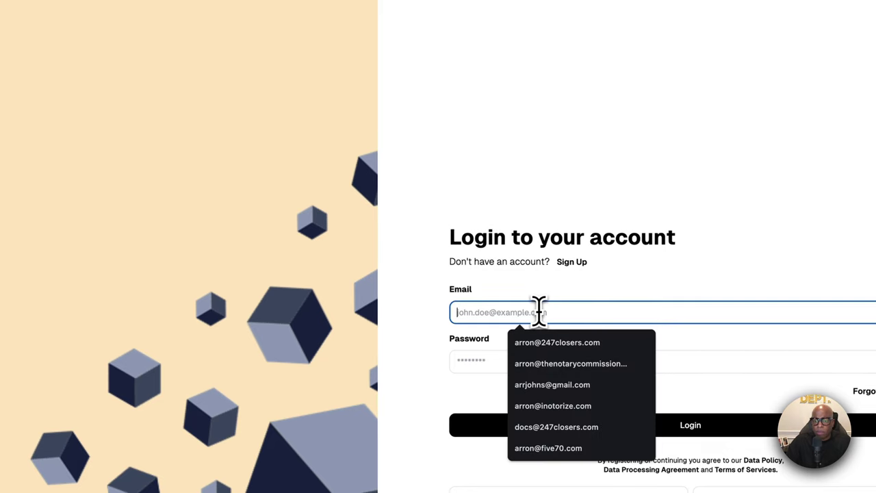
pyautogui.click(549, 345)
pyautogui.click(510, 301)
pyautogui.click(534, 348)
pyautogui.click(528, 349)
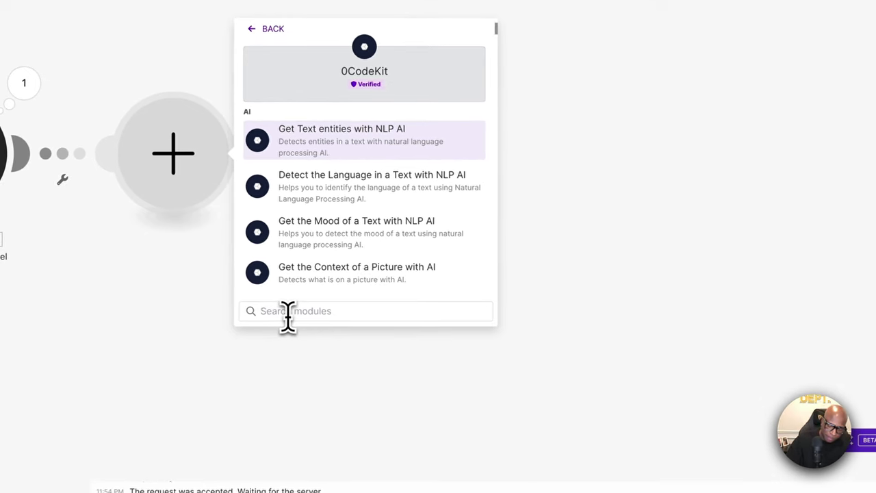
# - Search the 0CodeKit modules for "python" and add Run Python Code after the YouTube trigger
pyautogui.write('python')
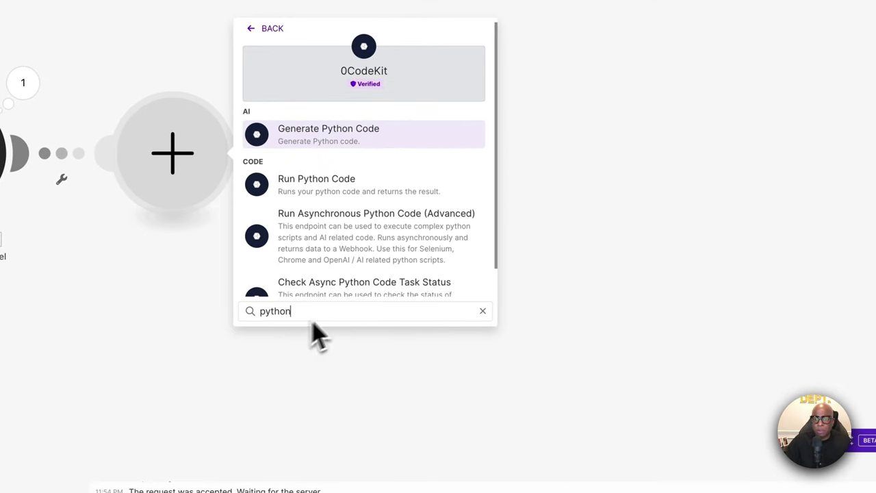
pyautogui.click(310, 195)
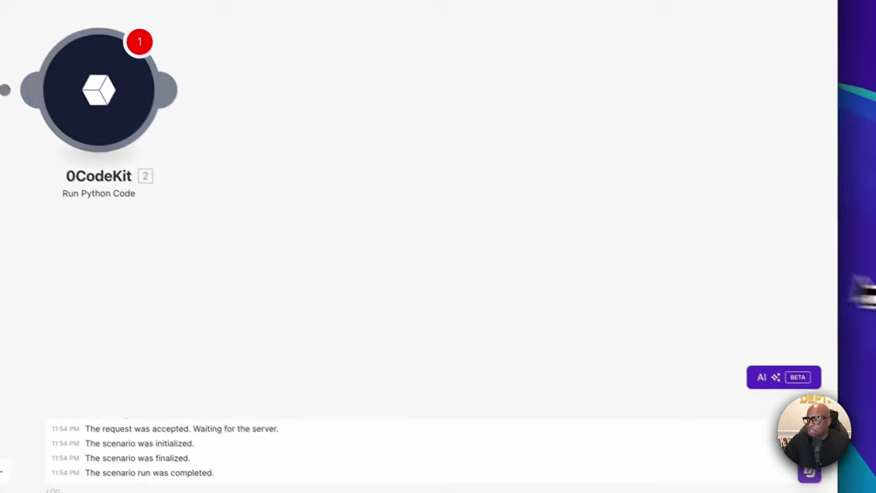
pyautogui.click(399, 203)
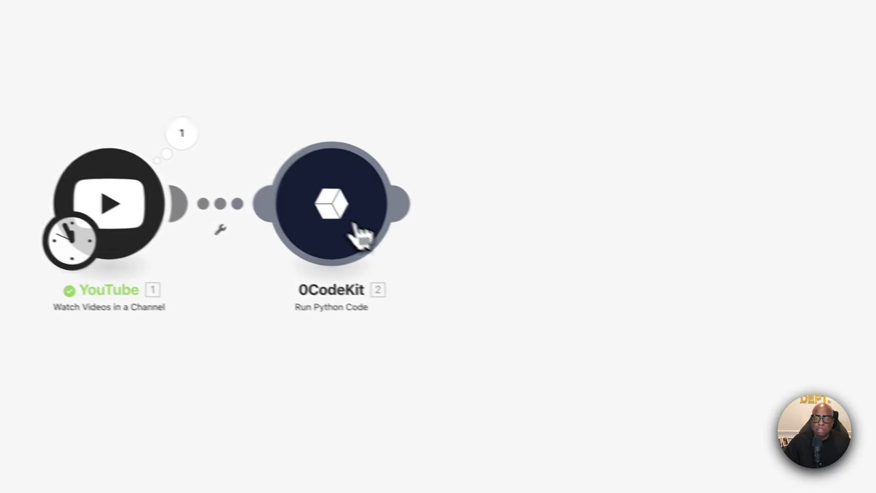
# - Rename the 0CodeKit module "Get Video Length ⏳", with the hourglass emoji at the end of the name
pyautogui.rightClick(376, 223)
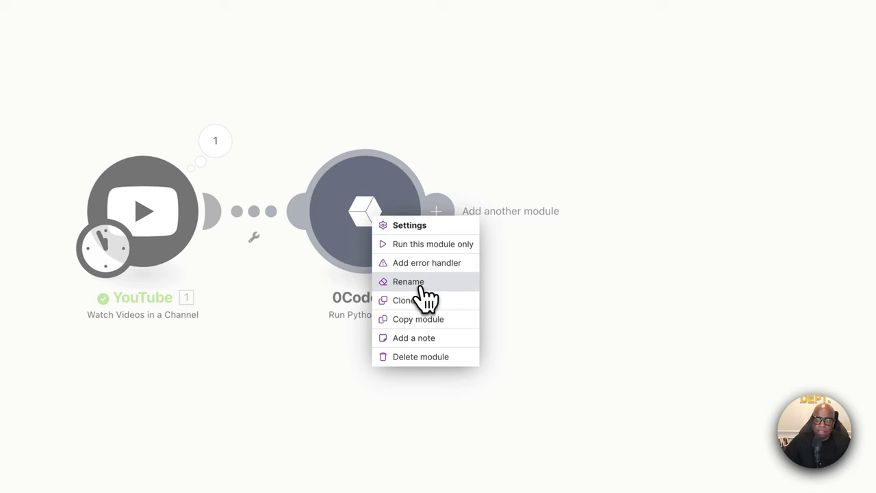
pyautogui.press('Escape')
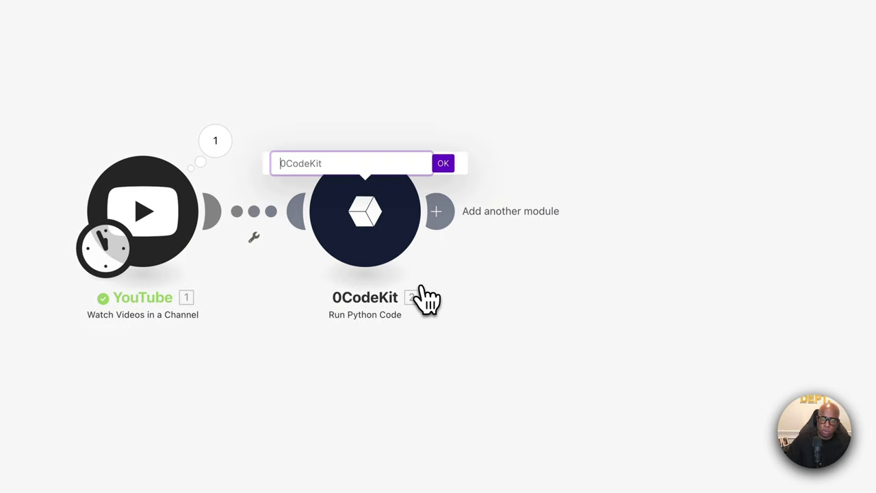
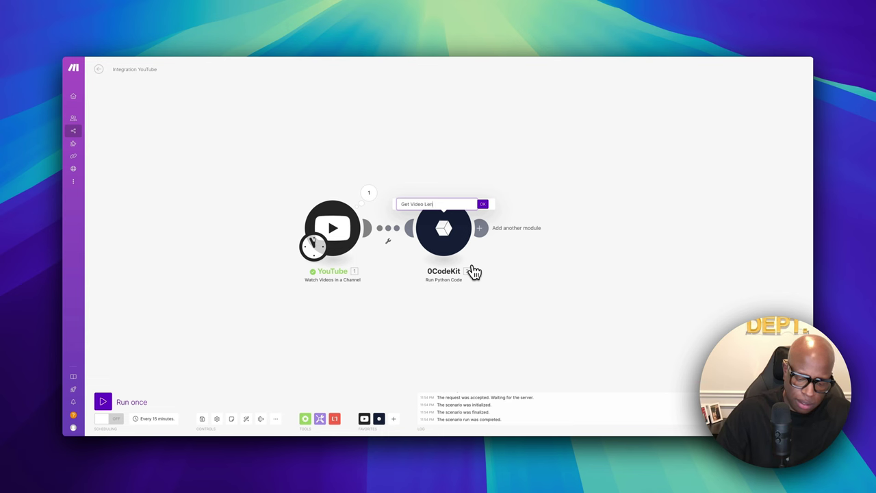
pyautogui.write('gth')
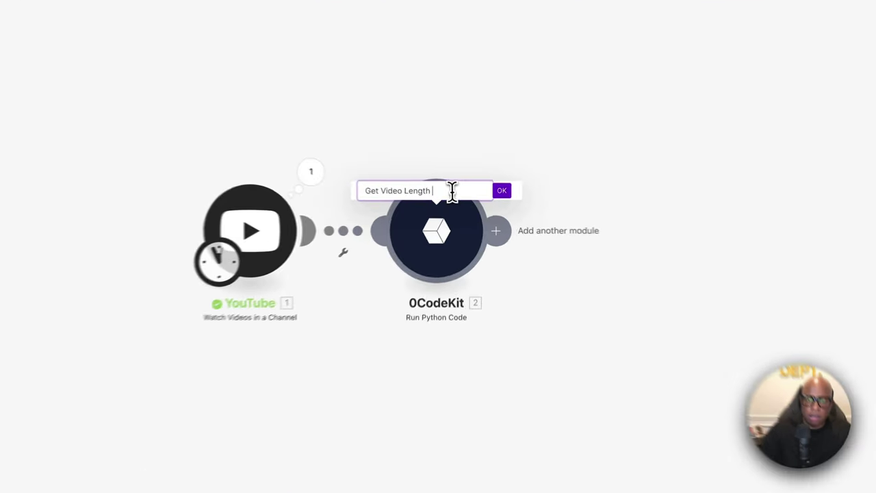
pyautogui.rightClick(451, 192)
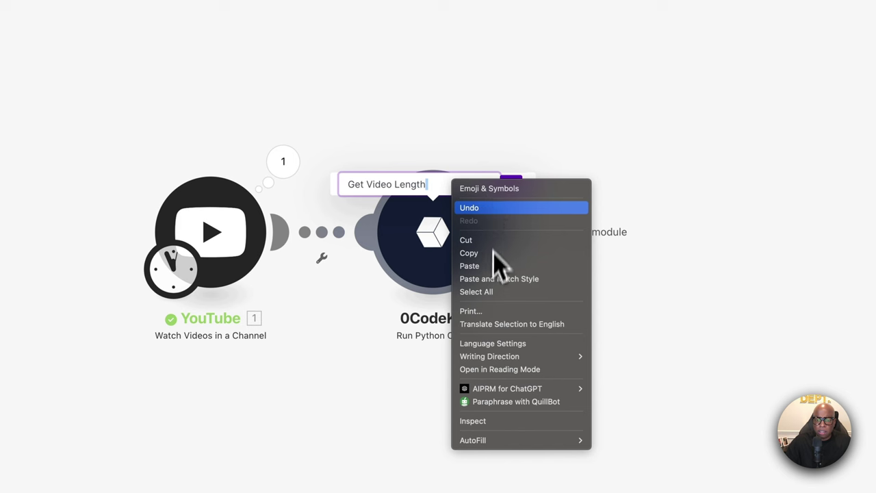
pyautogui.press('Escape')
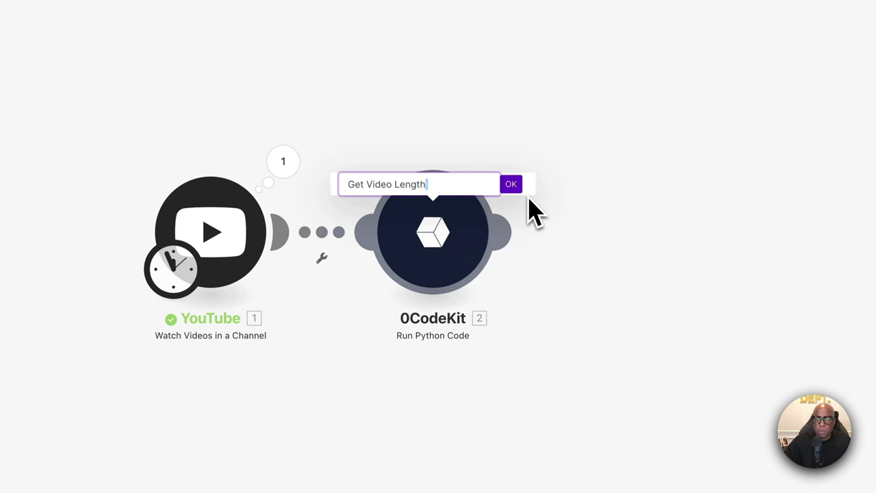
pyautogui.press('ctrl+super+space')
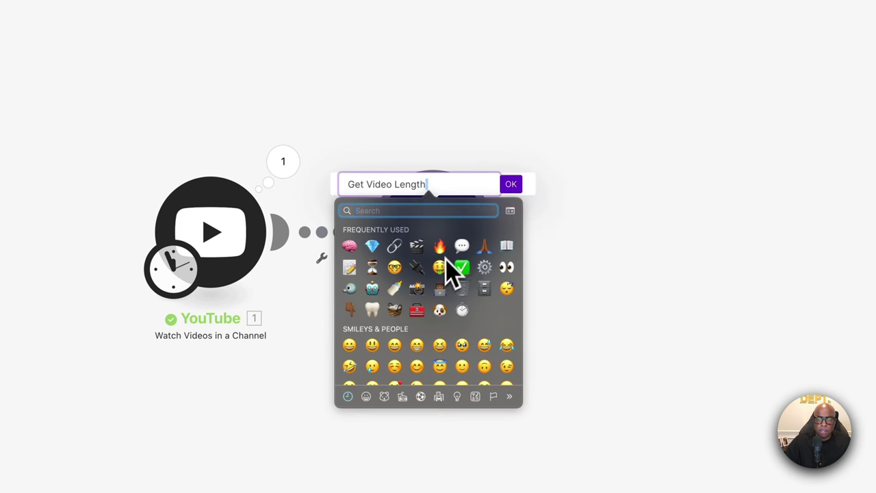
pyautogui.click(372, 267)
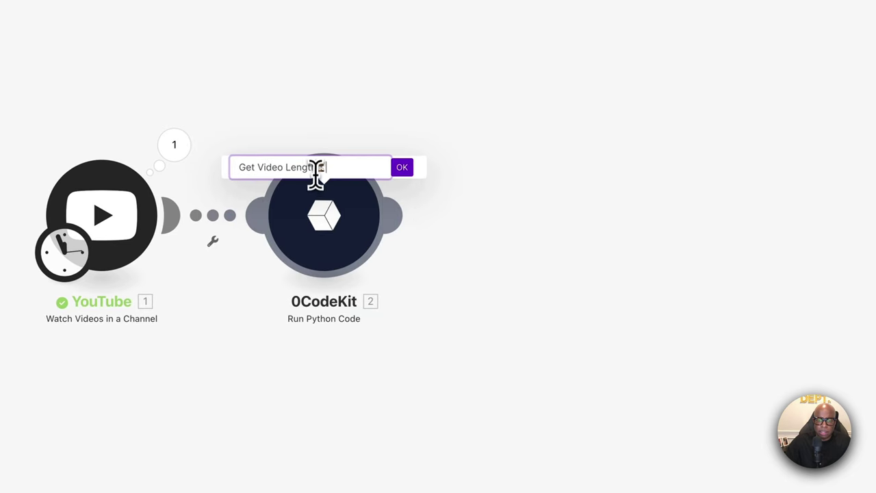
pyautogui.click(399, 168)
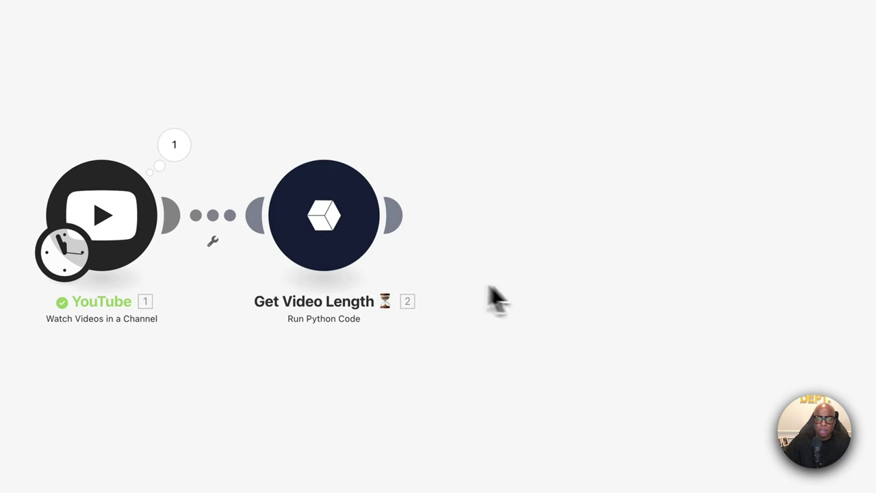
# - Replace the sample Python code in Get Video Length with the pytube script that returns a video's duration from its YouTube URL
pyautogui.click(406, 260)
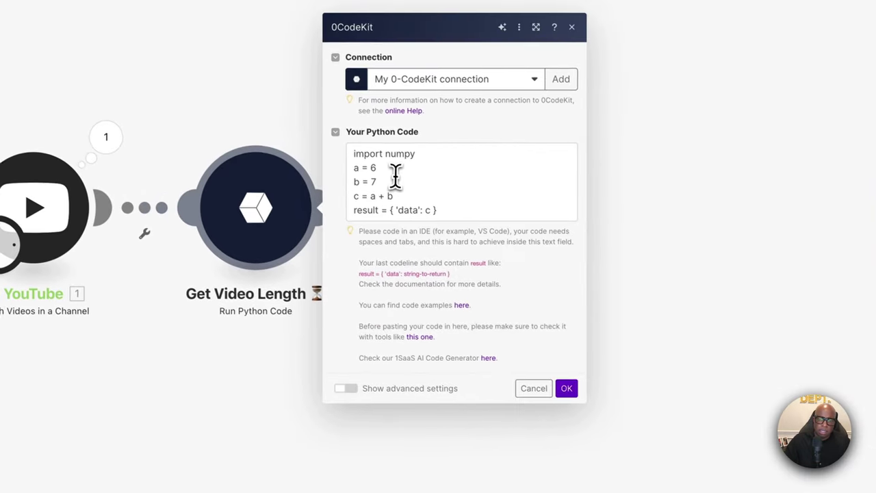
pyautogui.click(401, 179)
pyautogui.hotkey('ctrl', 'a')
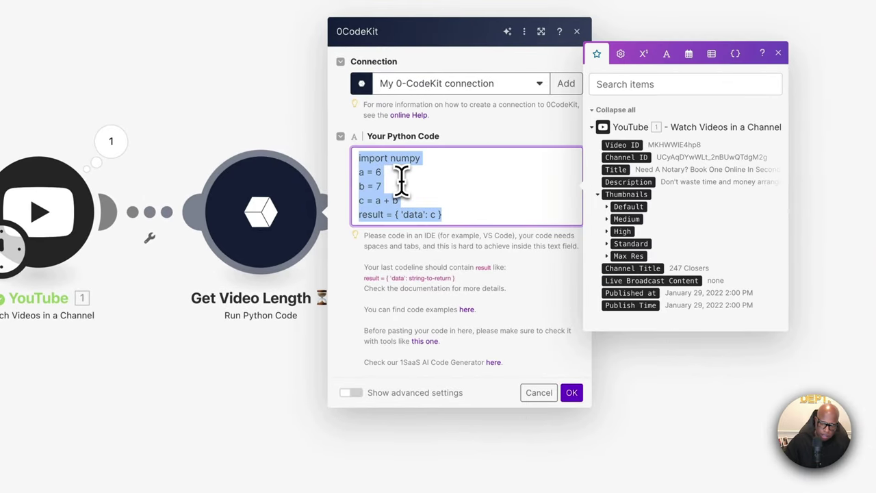
pyautogui.press('BackSpace')
pyautogui.write('from pytube import YouTube  def get_video_duration(video_url):     yt = YouTube(video_url)     video_length = yt.length     return video_length  video_url = "https://www.youtube.com/watch?v=15.videoId" result = get_video_duration(video_url)')
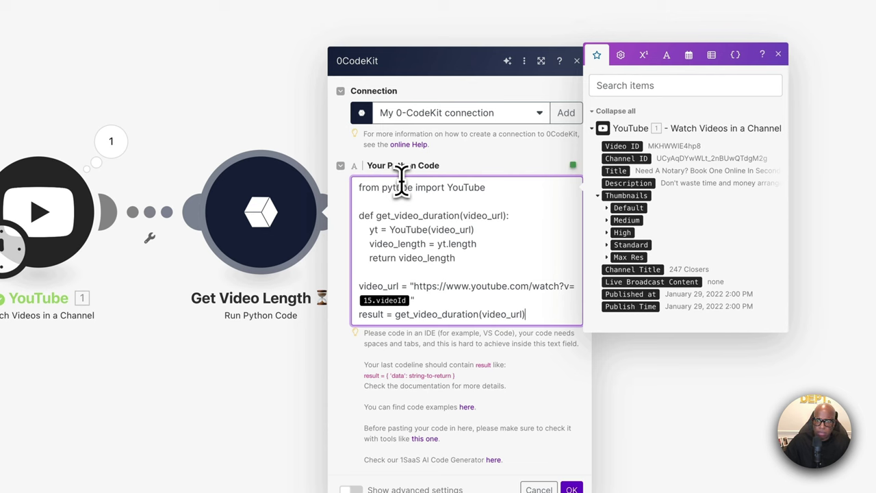
pyautogui.click(383, 334)
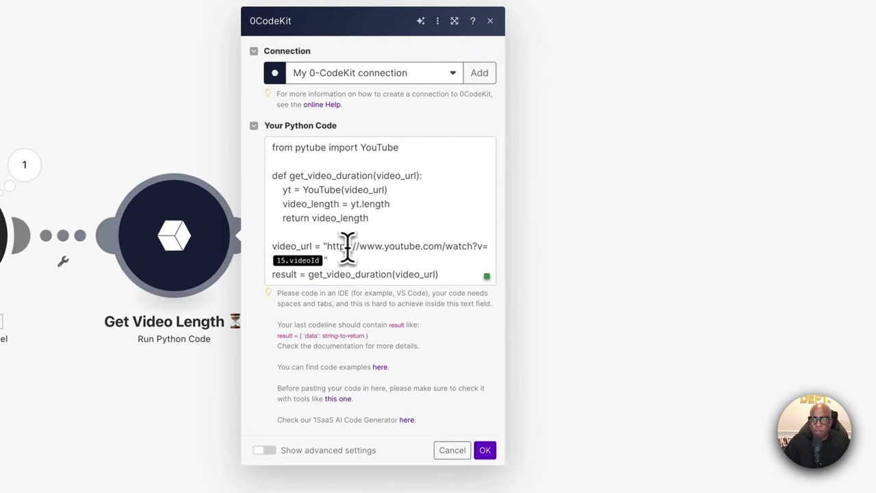
# - Replace the 15.videoId placeholder in the script's video_url with the Video ID mapped from the YouTube module
pyautogui.click(326, 262)
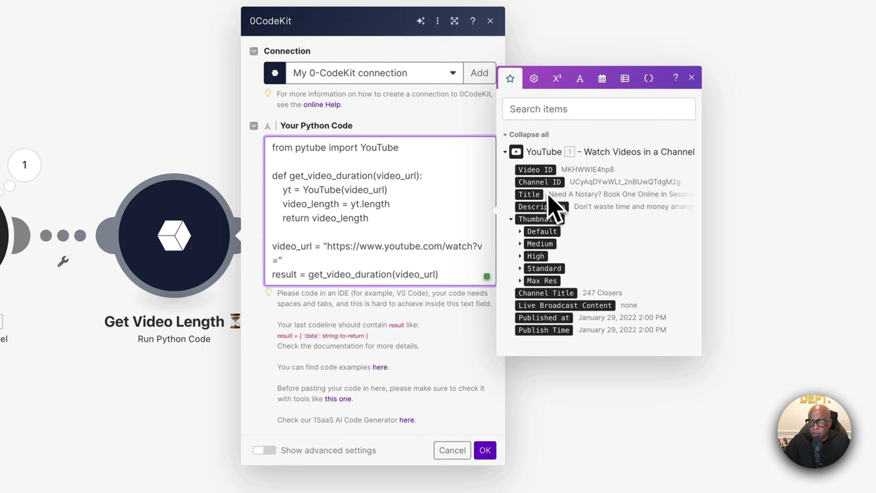
pyautogui.moveTo(538, 176); pyautogui.dragTo(295, 260)
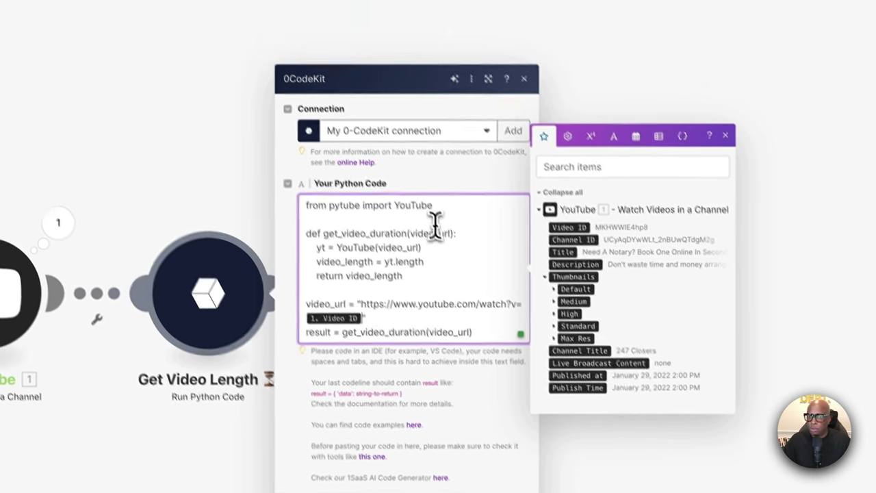
pyautogui.click(412, 190)
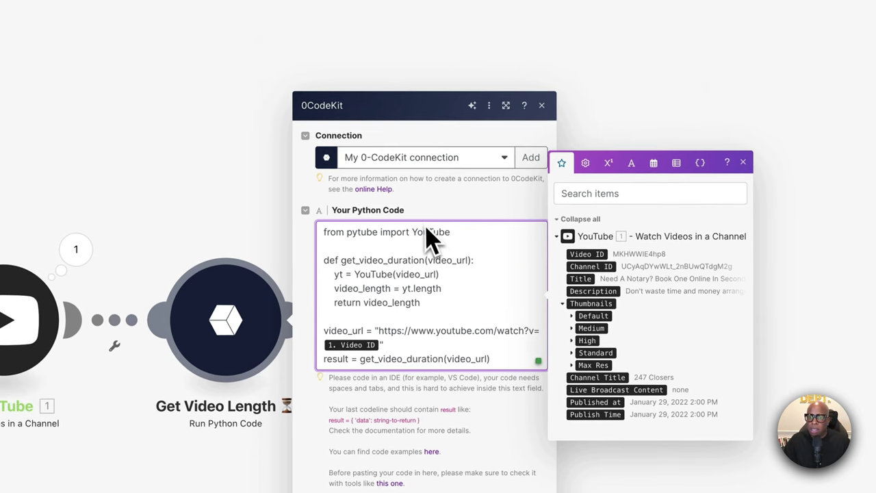
pyautogui.click(438, 219)
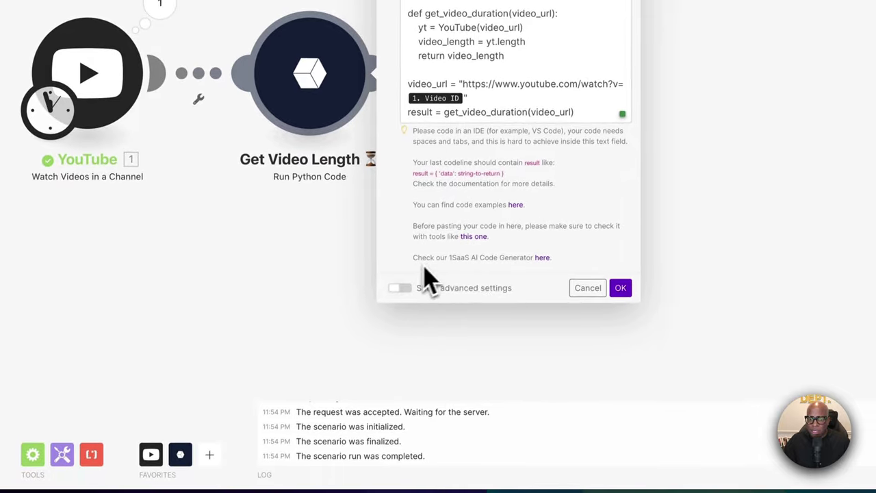
# - Show the module's advanced settings and add an input parameter with the key "requirements"
pyautogui.click(400, 288)
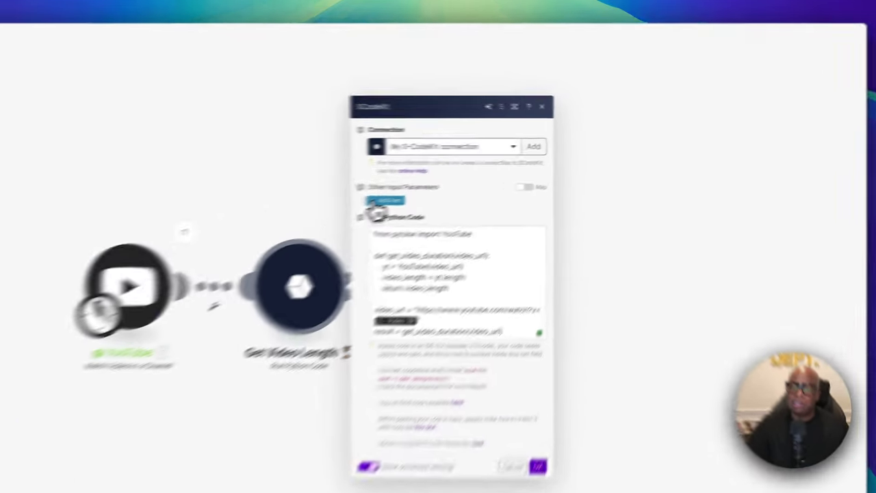
pyautogui.click(383, 201)
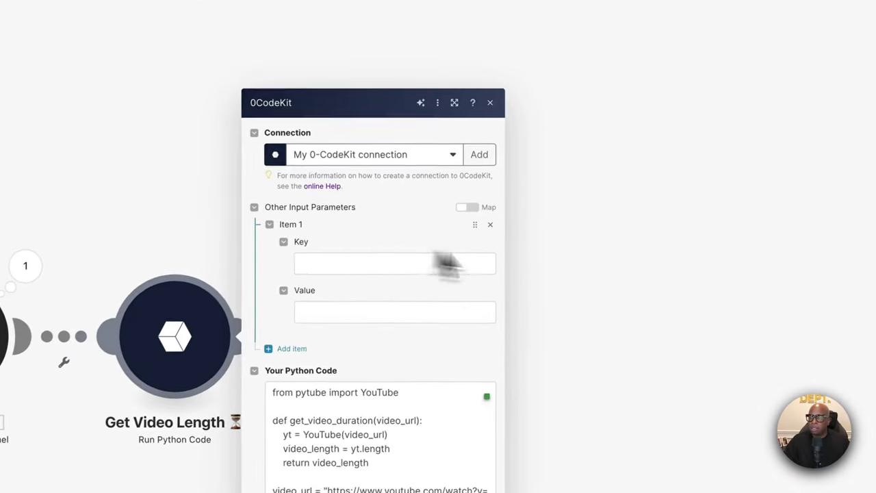
pyautogui.click(301, 218)
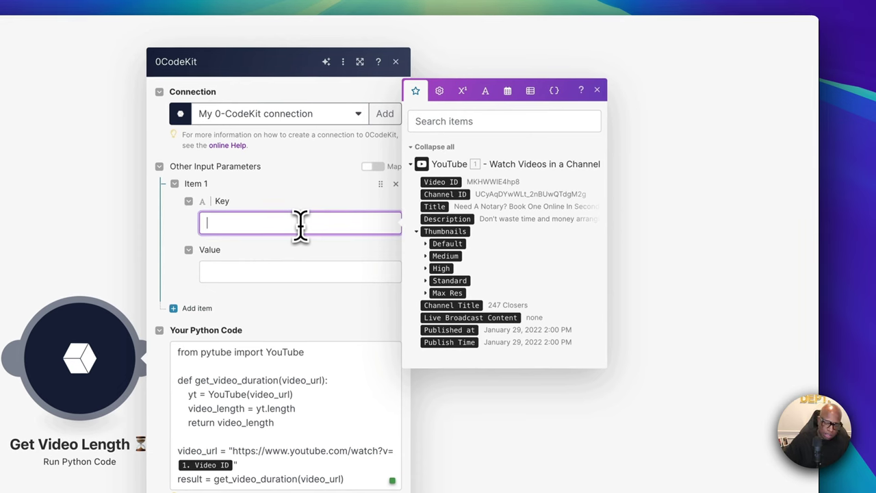
pyautogui.write('requirements')
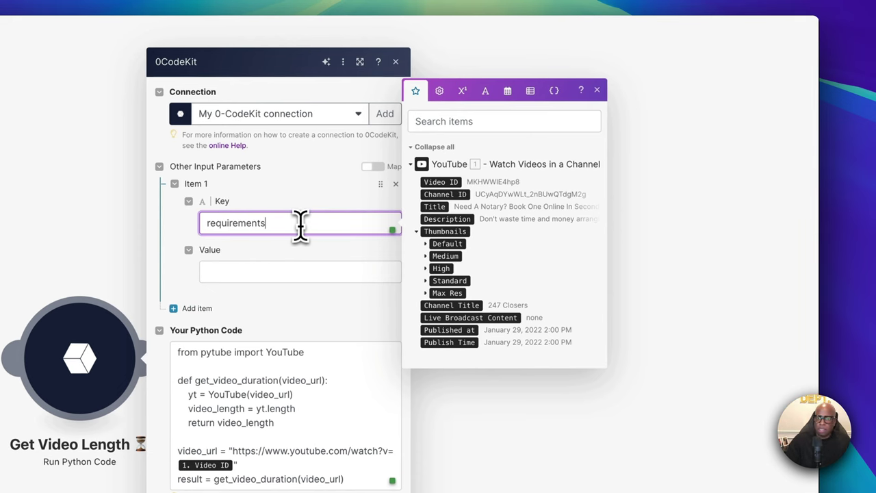
# - Set the requirements parameter's value to add(emptyarray; pytube) and save the module settings
pyautogui.press('Tab')
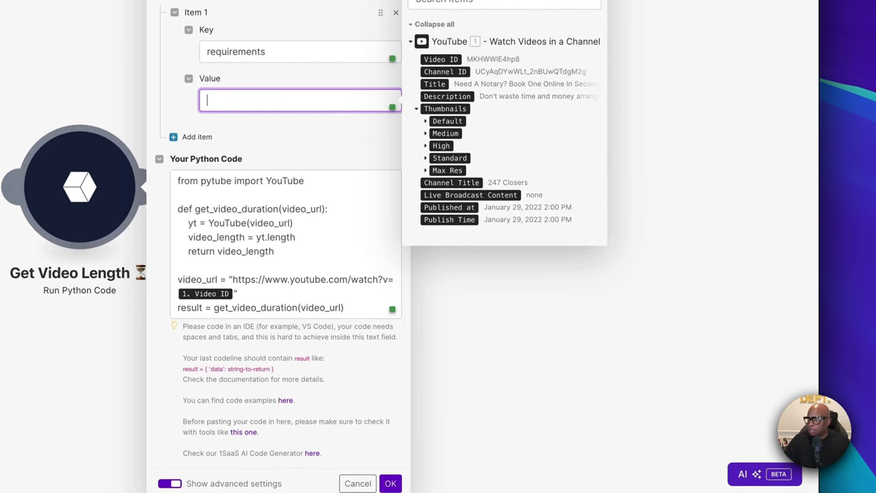
pyautogui.press('Escape')
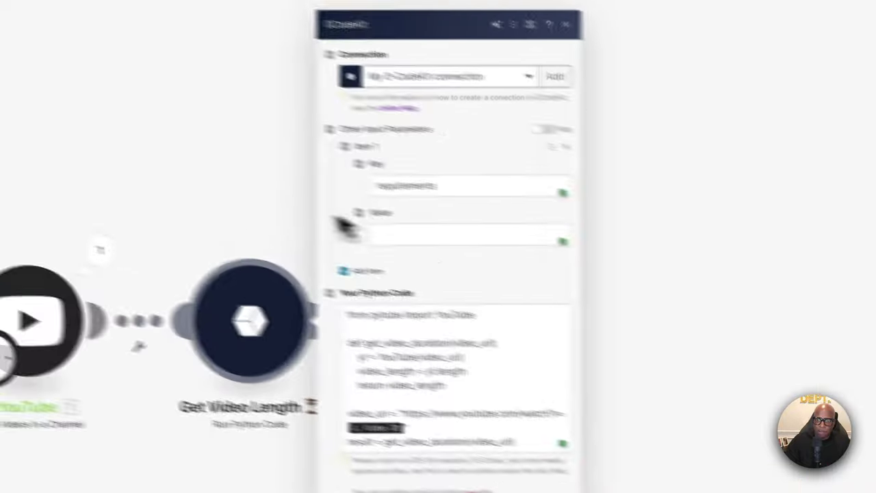
pyautogui.click(242, 107)
pyautogui.write('add(emptyarray; pytube)')
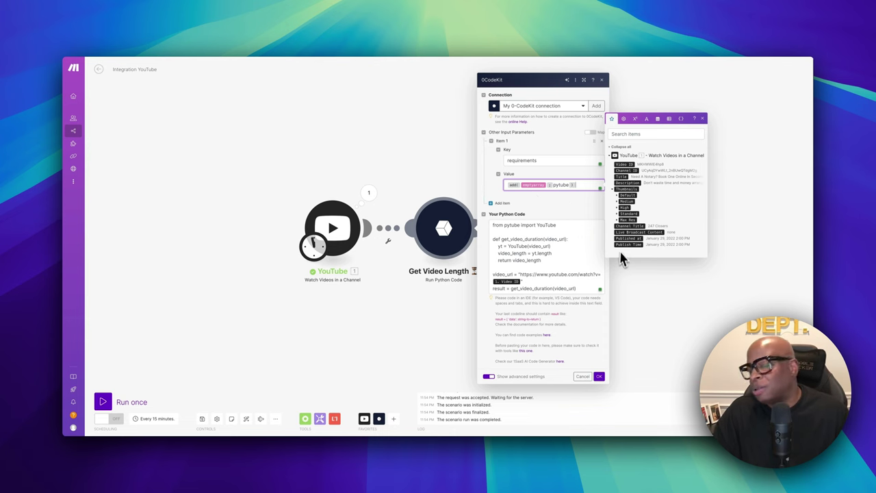
pyautogui.click(577, 231)
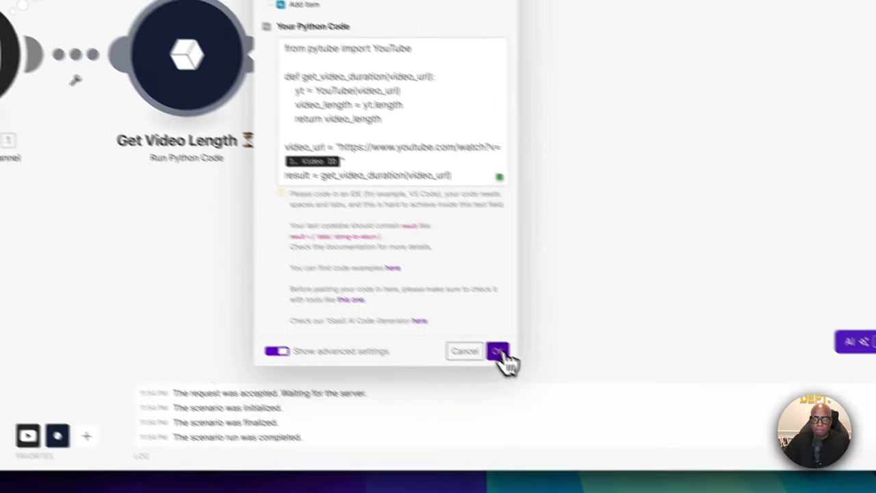
pyautogui.click(437, 317)
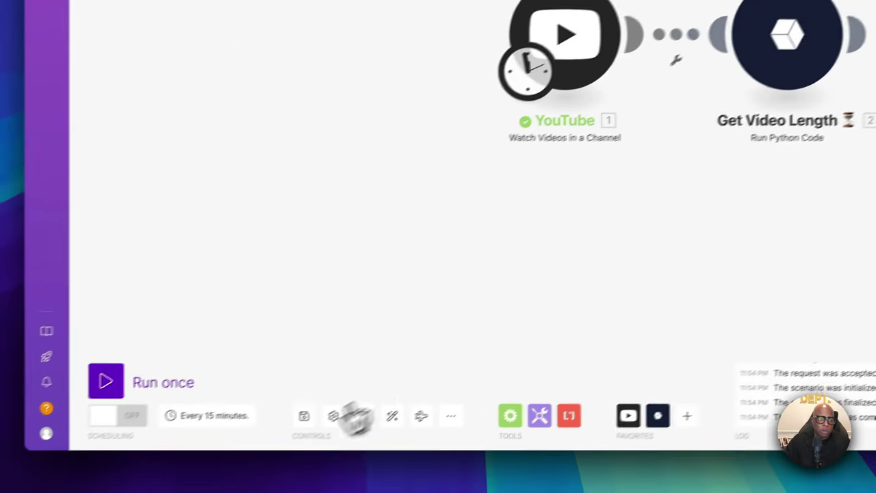
# - Run the scenario once and examine the output bundles of the Get Video Length and YouTube modules
pyautogui.click(138, 370)
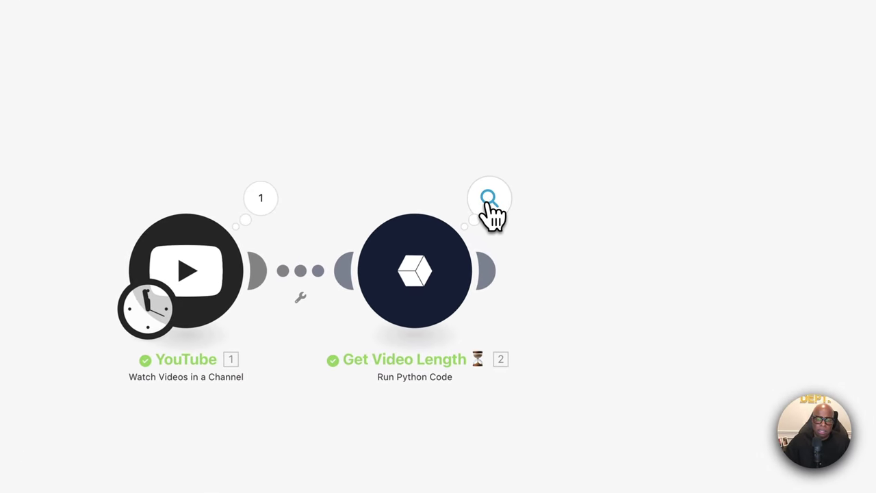
pyautogui.click(489, 199)
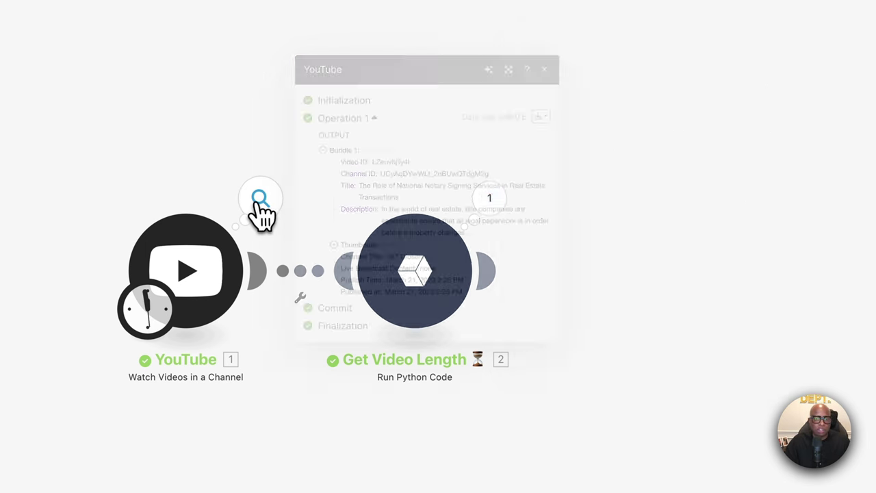
pyautogui.click(260, 199)
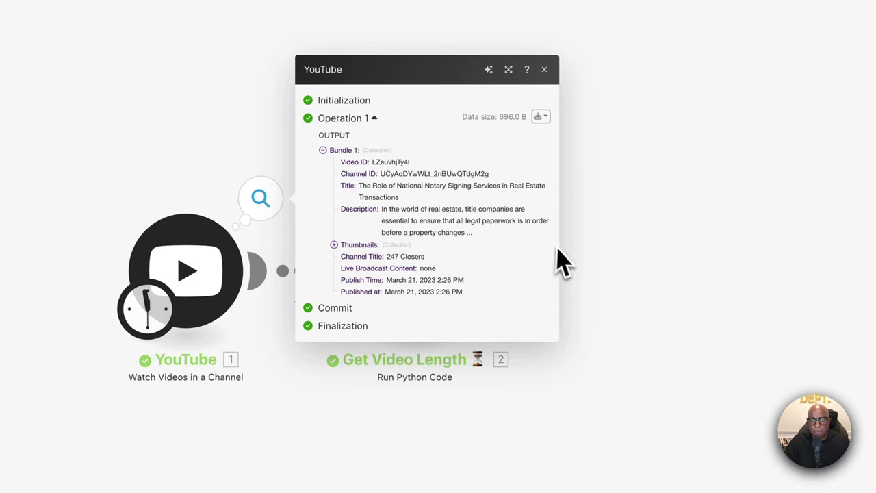
pyautogui.click(616, 282)
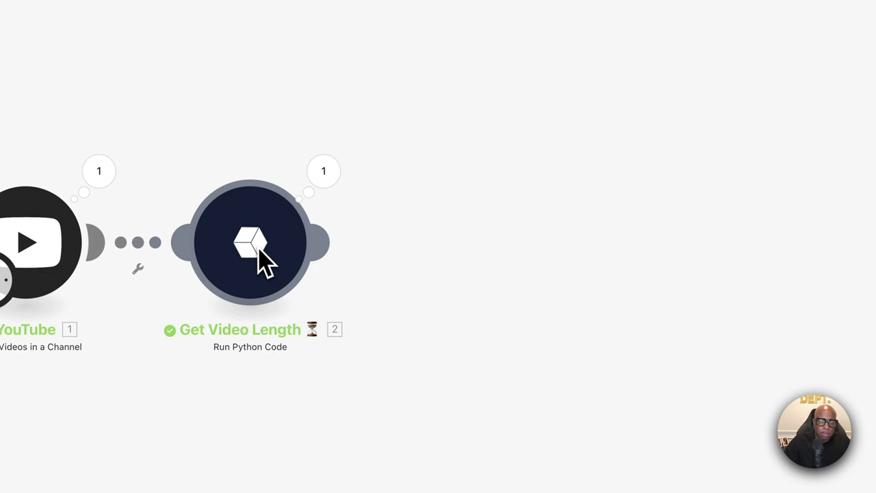
# - Duplicate the Get Video Length module and connect the copy after the original
pyautogui.rightClick(260, 248)
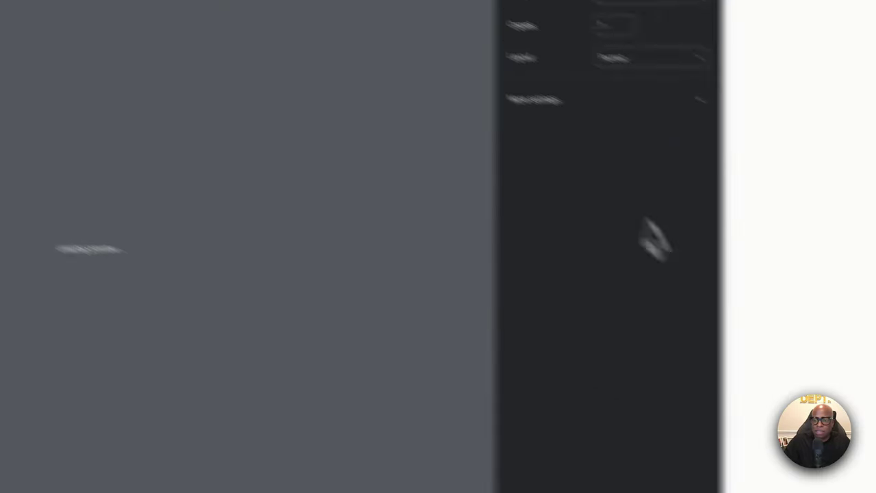
pyautogui.click(556, 402)
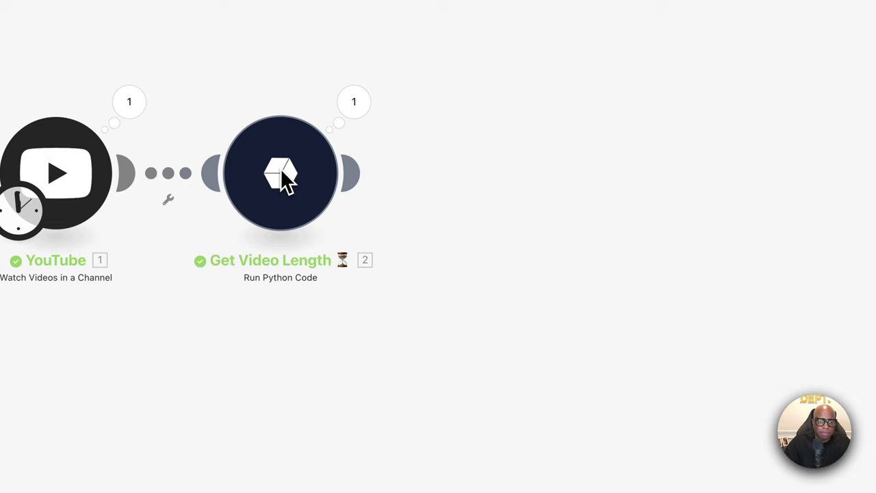
pyautogui.rightClick(282, 175)
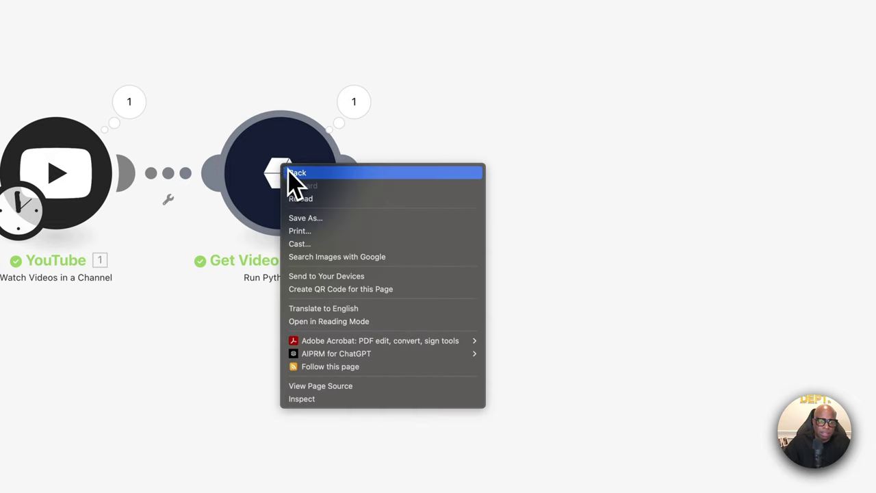
pyautogui.click(266, 157)
pyautogui.rightClick(271, 164)
pyautogui.rightClick(271, 172)
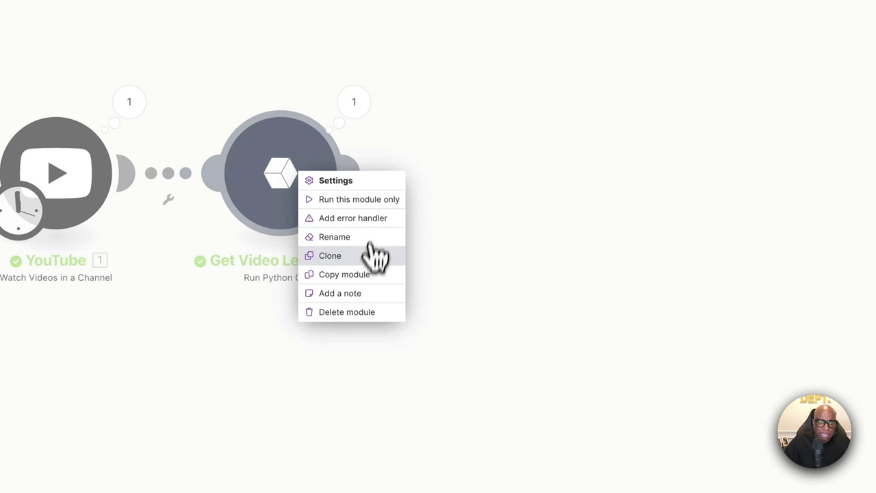
pyautogui.moveTo(355, 275); pyautogui.dragTo(489, 216)
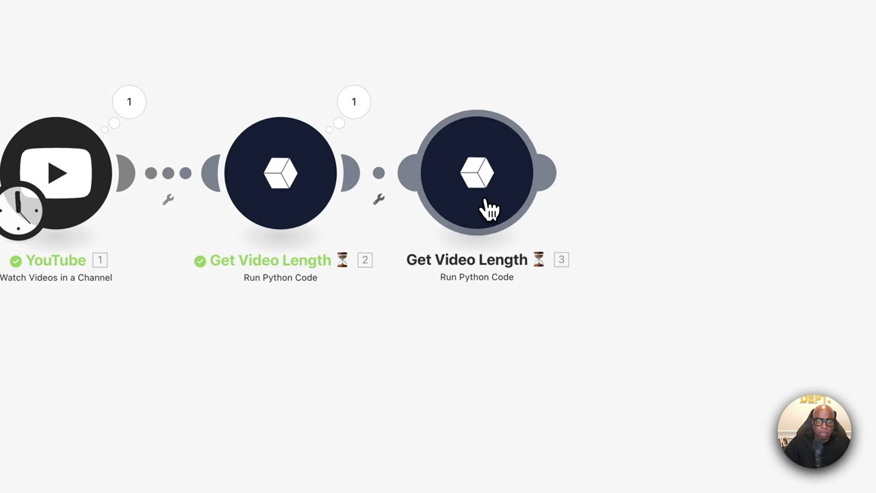
# - Rename the copied third module to "Transcribe Video", correcting the spelling of "Transcribe"
pyautogui.rightClick(487, 209)
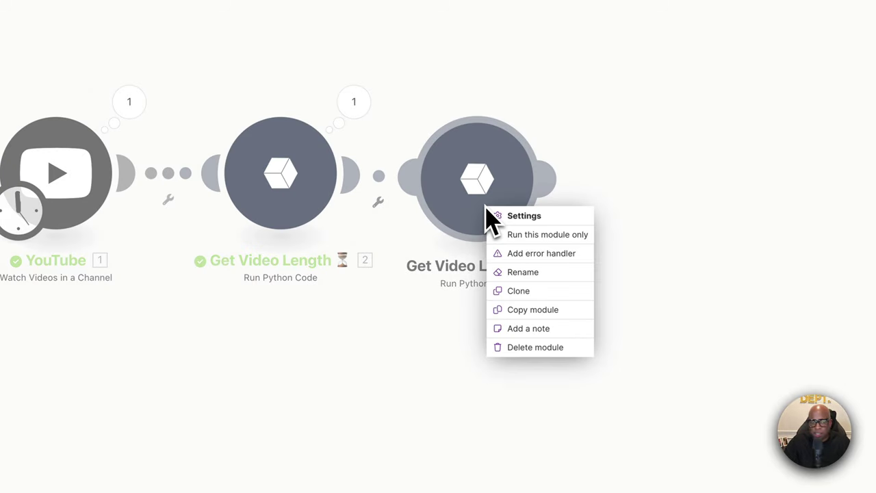
pyautogui.click(528, 274)
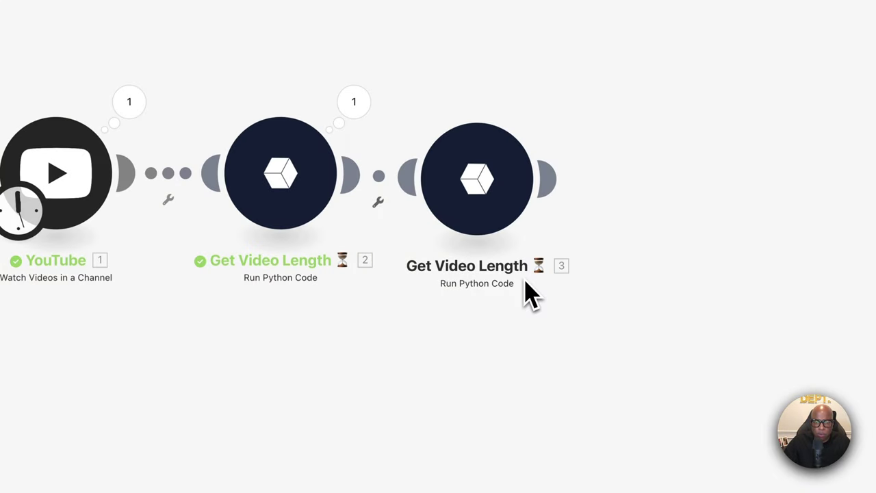
pyautogui.tripleClick(485, 130)
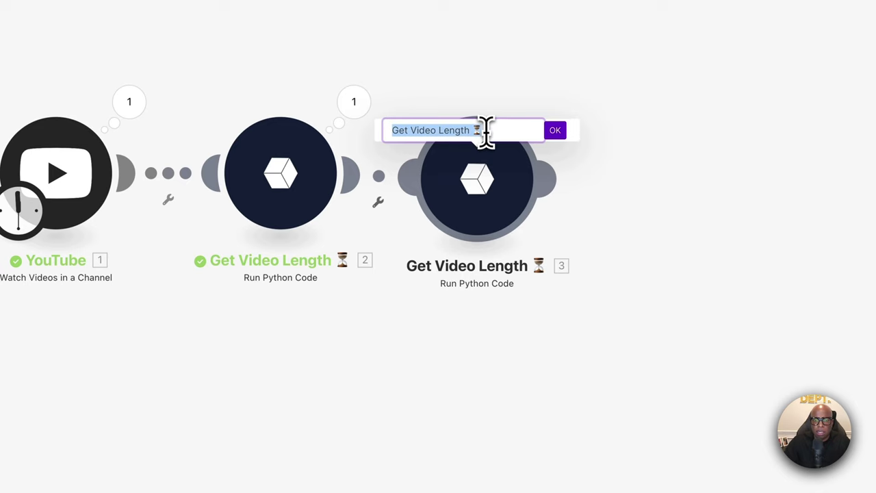
pyautogui.write('Tras')
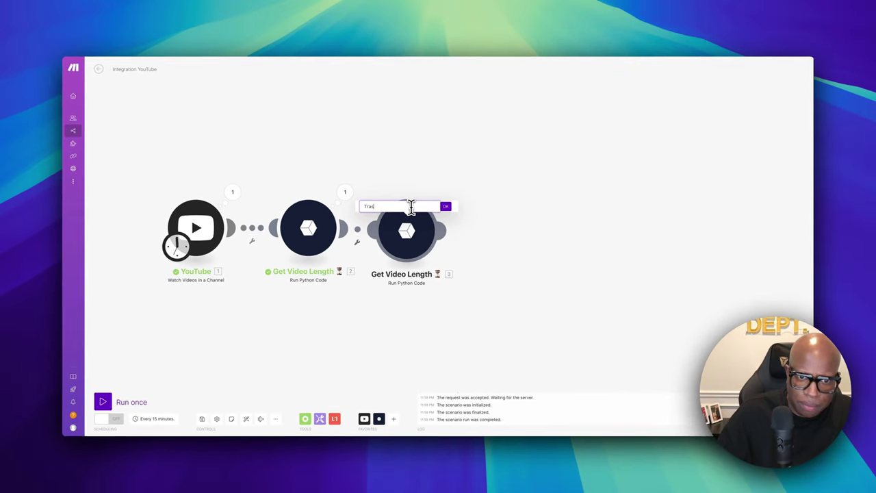
pyautogui.write('cribe Vi')
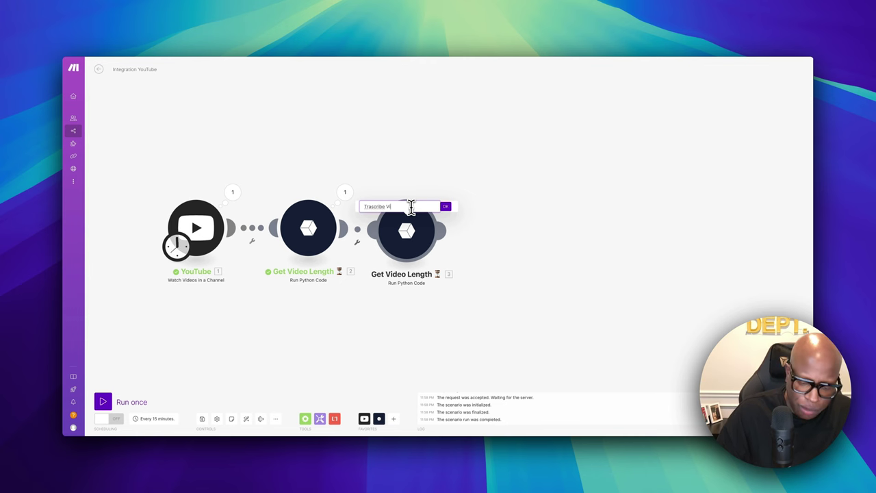
pyautogui.write('deo')
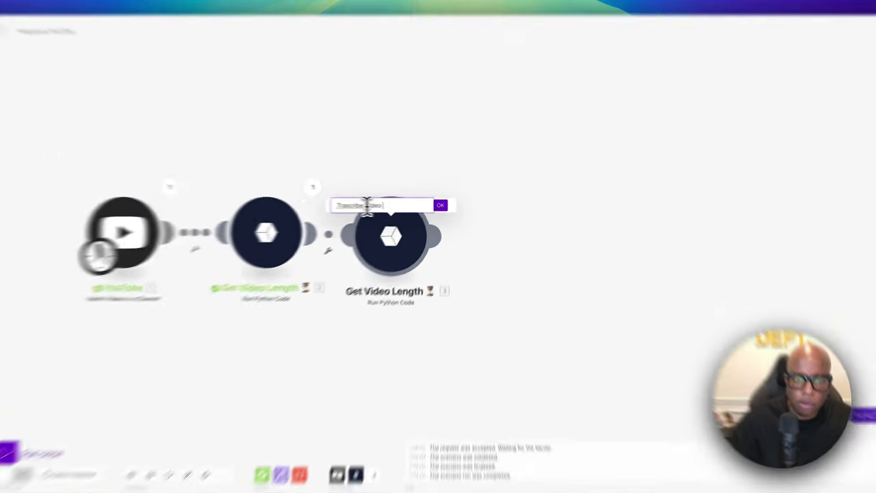
pyautogui.doubleClick(371, 206)
pyautogui.rightClick(282, 202)
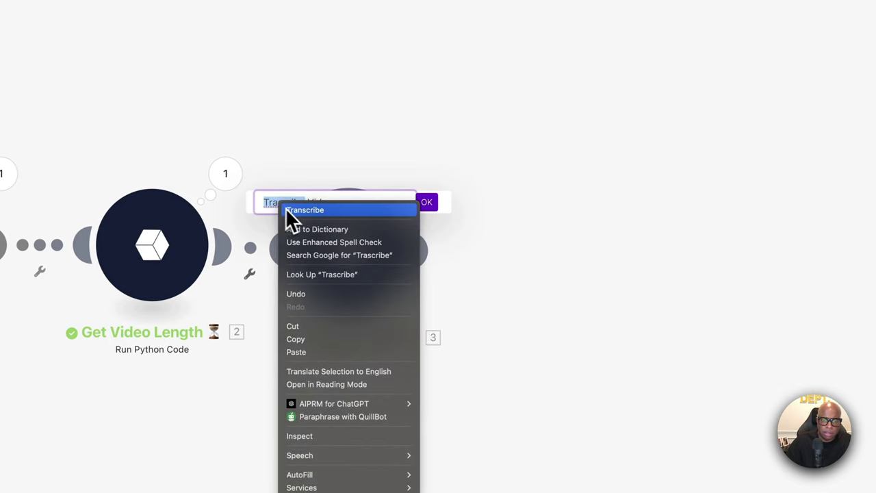
pyautogui.click(300, 212)
# - Append the memo emoji 📝 to the new module name and confirm the rename
pyautogui.rightClick(345, 200)
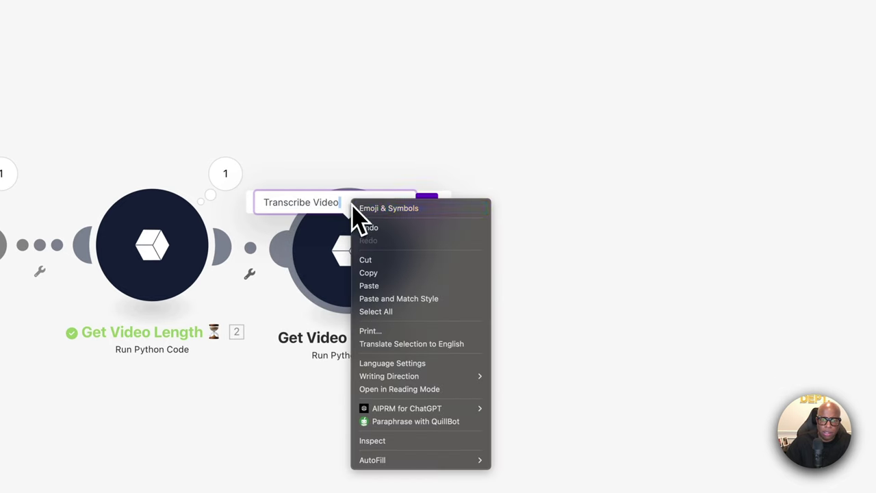
pyautogui.click(381, 205)
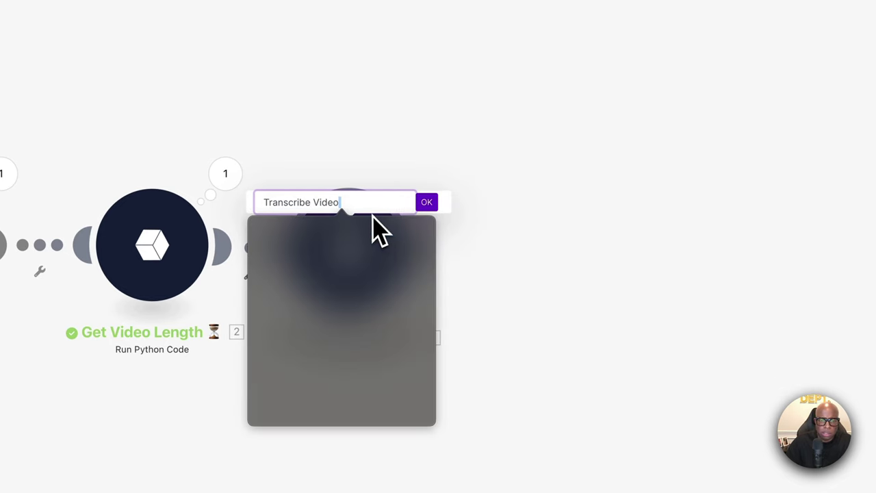
pyautogui.click(290, 289)
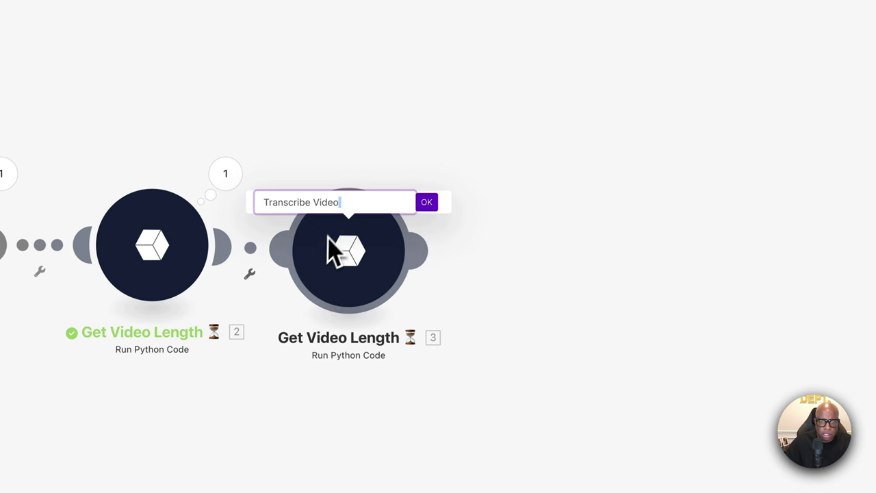
pyautogui.click(427, 203)
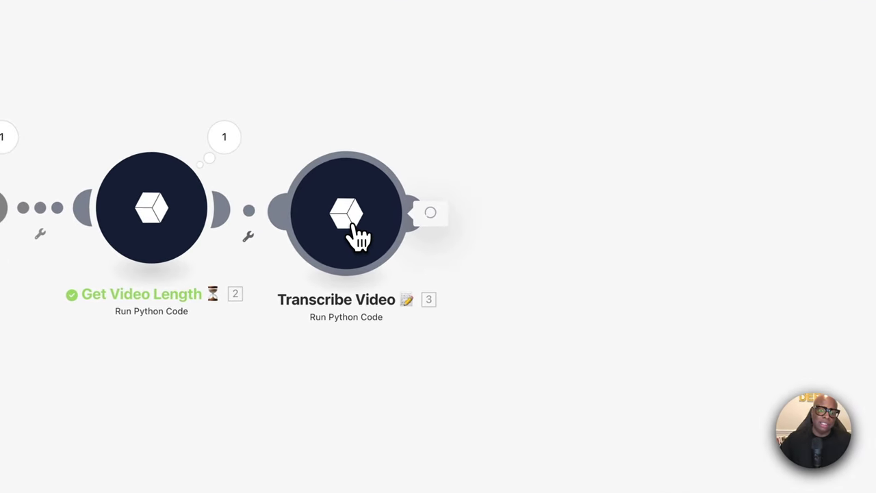
# - Replace the Transcribe Video module's Python code with the copied youtube_transcript_api script and map the YouTube module's Video ID into its watch URL
pyautogui.click(411, 241)
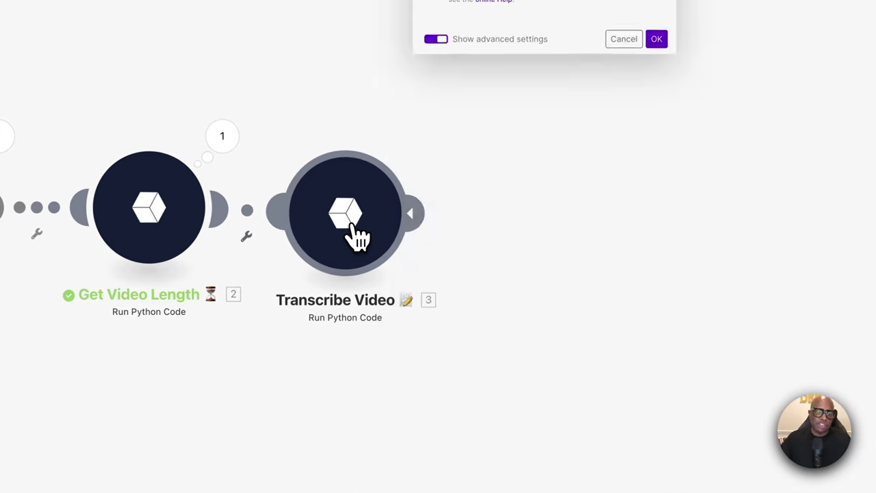
pyautogui.tripleClick(526, 274)
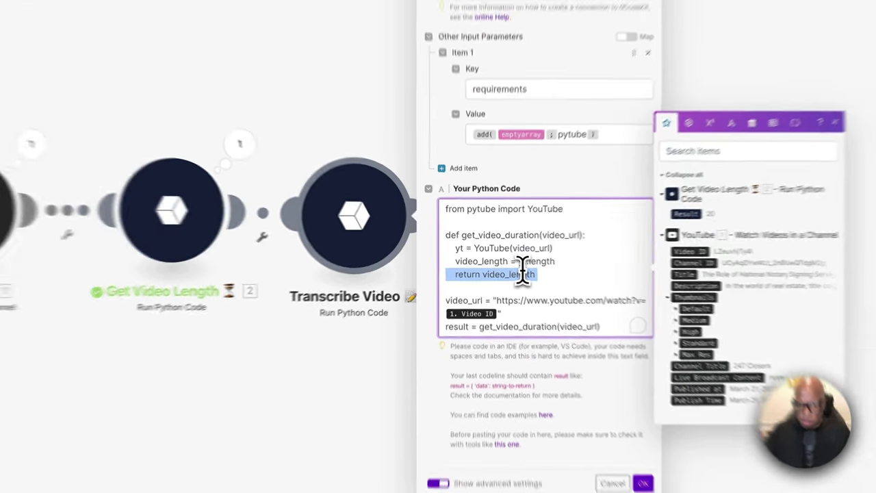
pyautogui.hotkey('ctrl', 'a')
pyautogui.press('BackSpace')
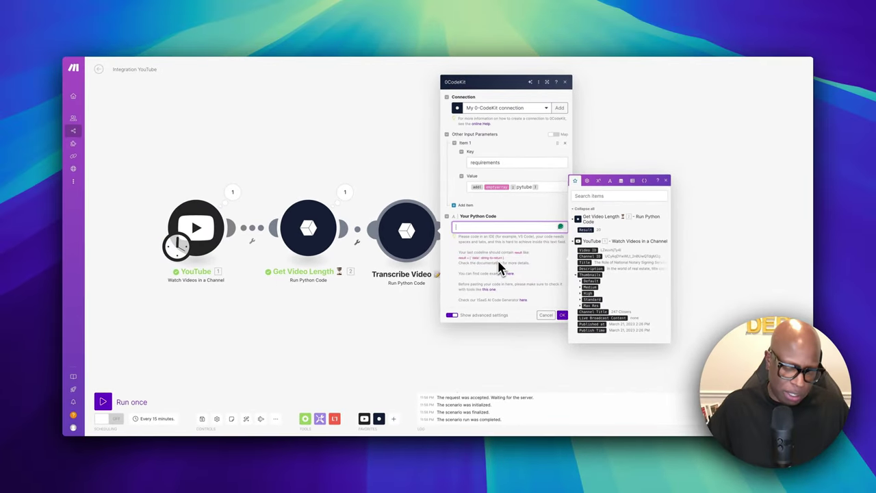
pyautogui.hotkey('ctrl', 'v')
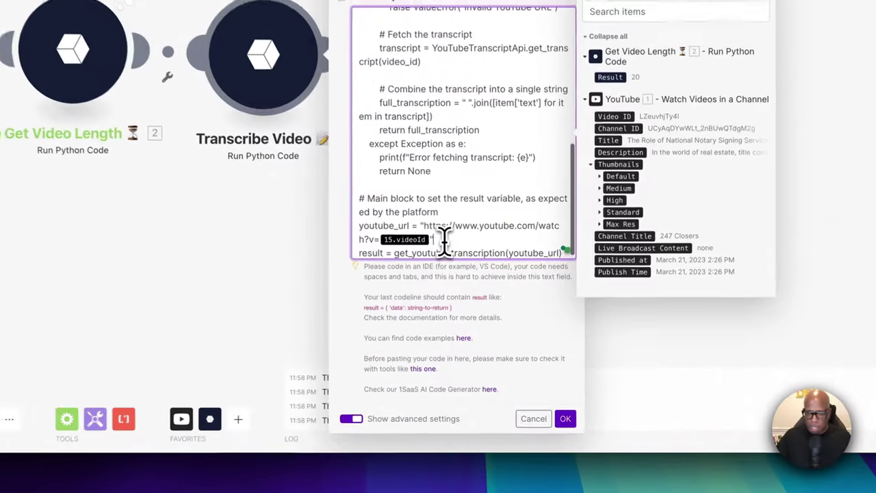
pyautogui.press('BackSpace')
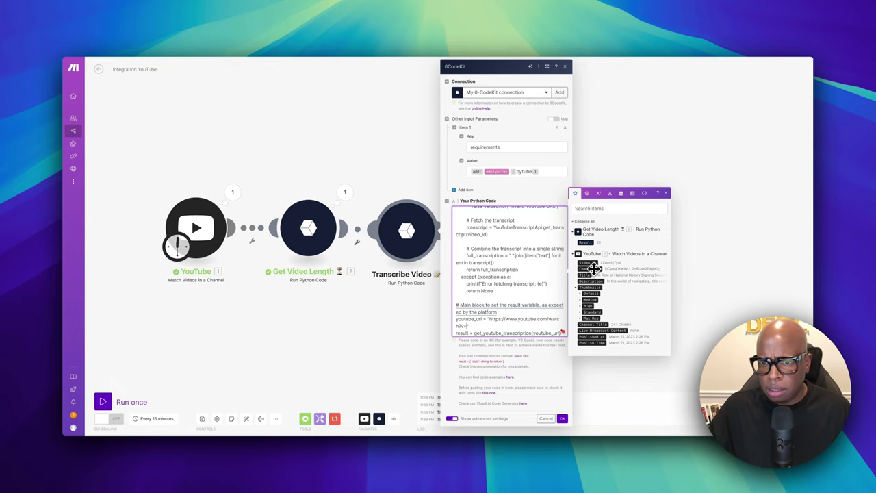
pyautogui.click(590, 262)
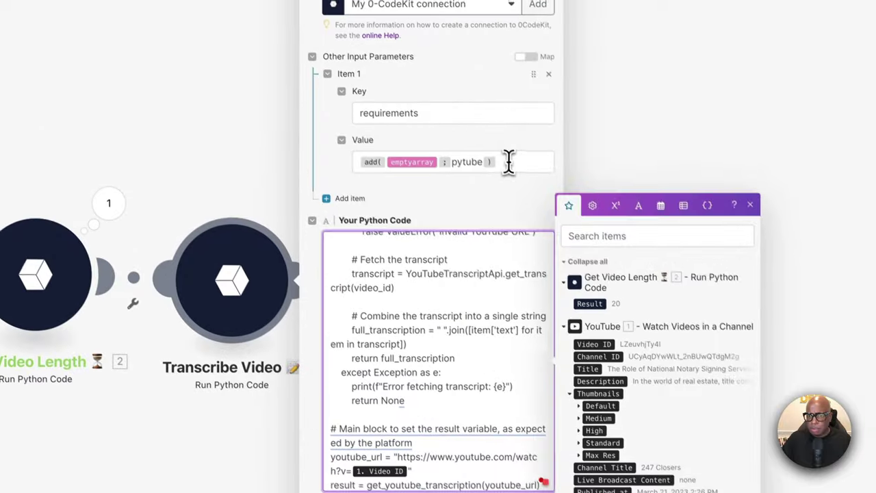
# - Change the requirements parameter's value to add(emptyarray; youtube_transcript_api) and save the module settings
pyautogui.click(410, 45)
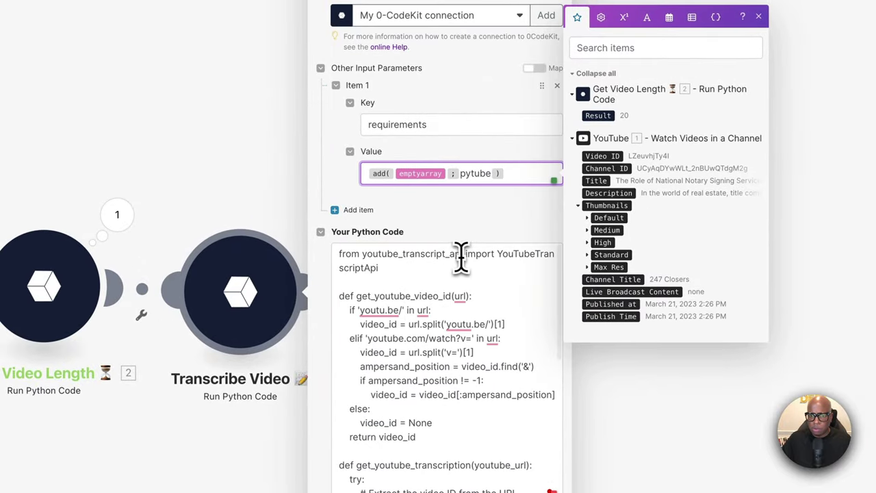
pyautogui.click(368, 253)
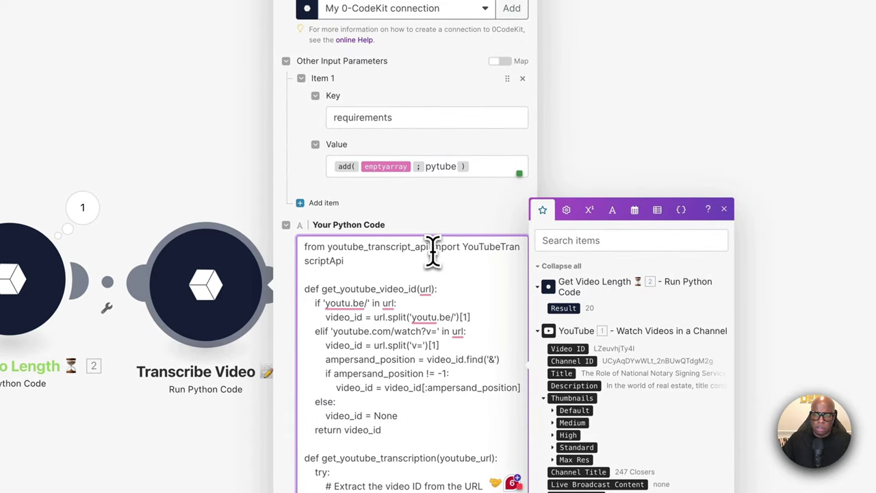
pyautogui.moveTo(426, 248); pyautogui.dragTo(347, 245)
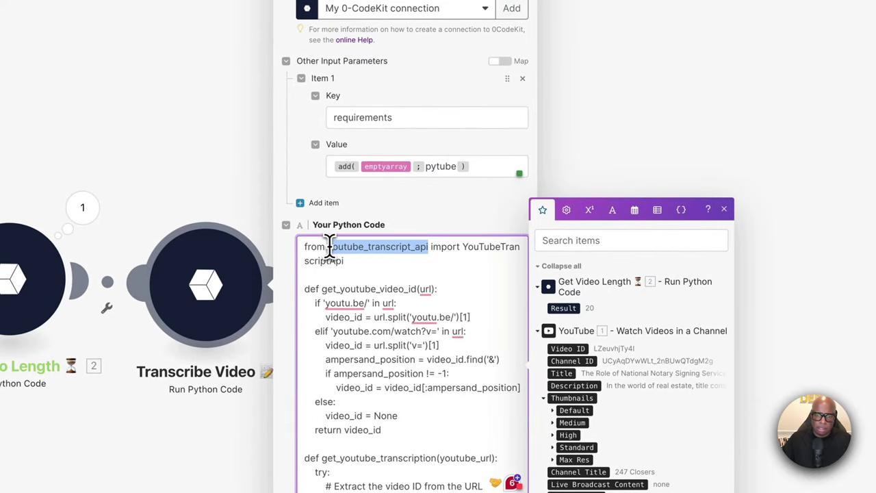
pyautogui.click(475, 169)
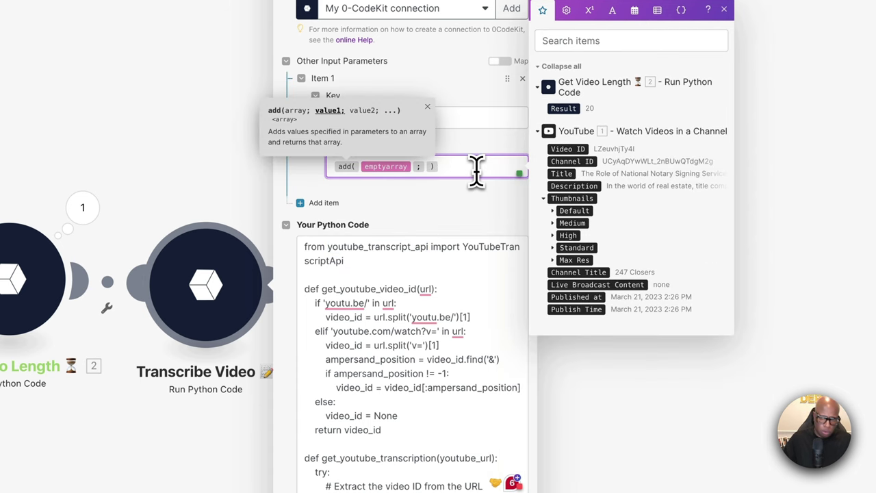
pyautogui.write('youtube_transcript_api')
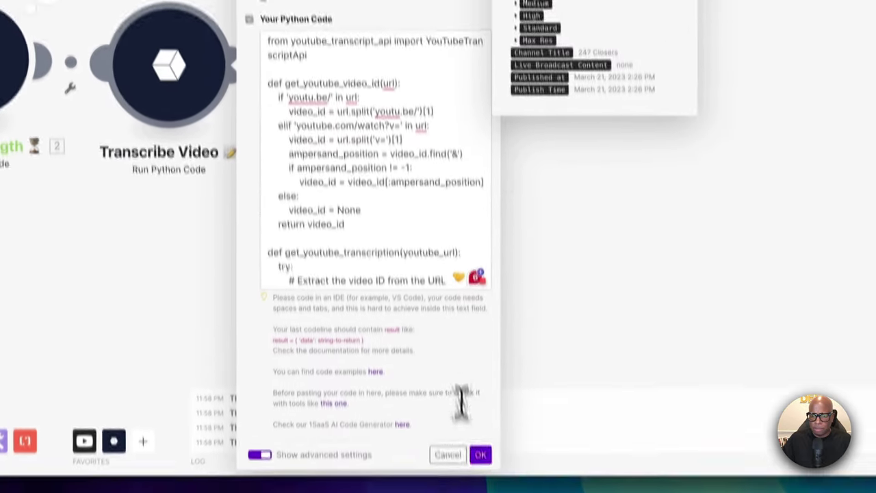
pyautogui.click(481, 454)
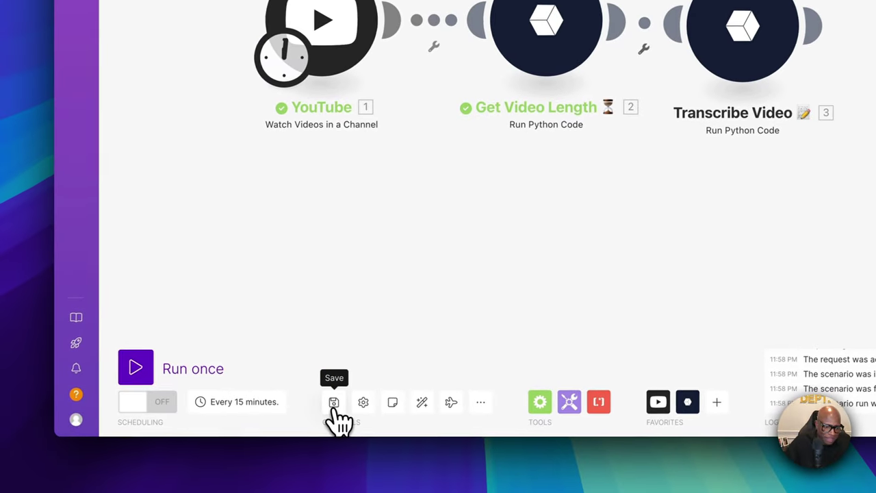
# - Choose "Test Video" from 07/04/2024 8:18 AM as the YouTube module's starting point and confirm it
pyautogui.rightClick(348, 29)
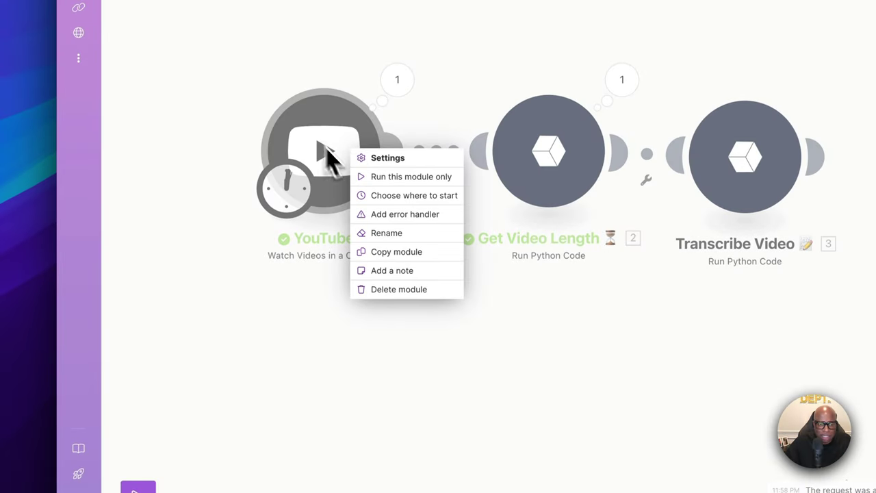
pyautogui.click(539, 356)
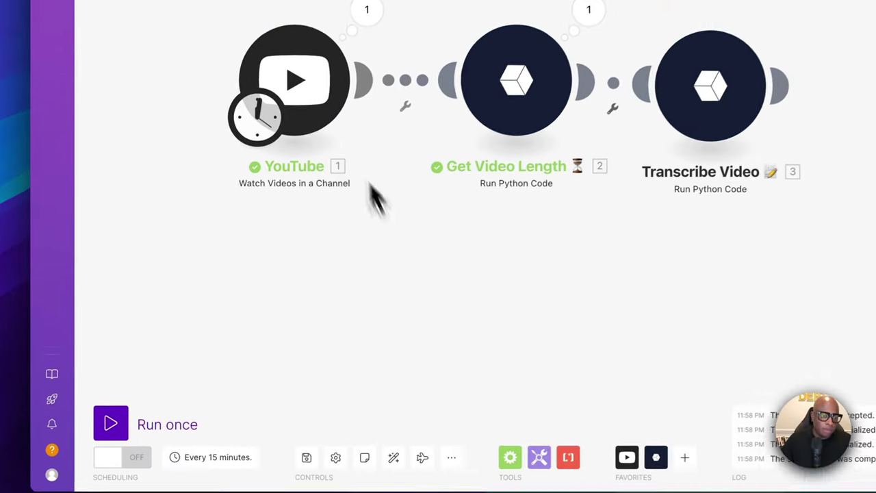
pyautogui.rightClick(301, 93)
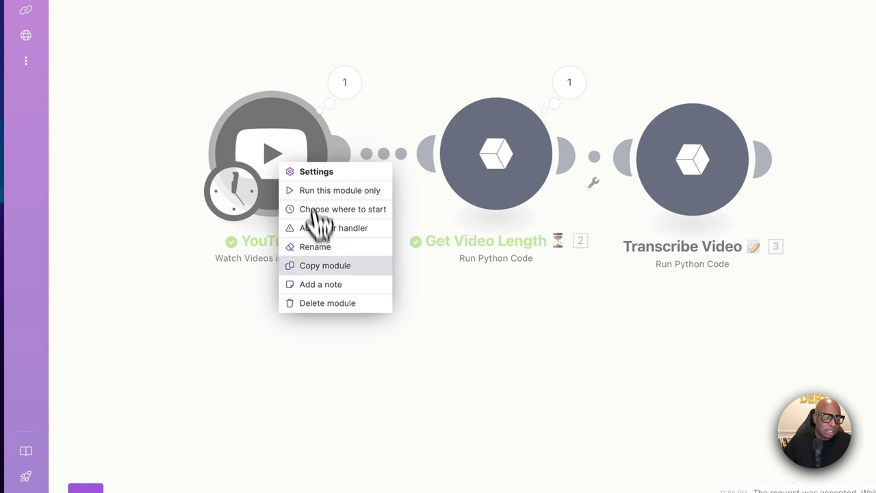
pyautogui.click(340, 211)
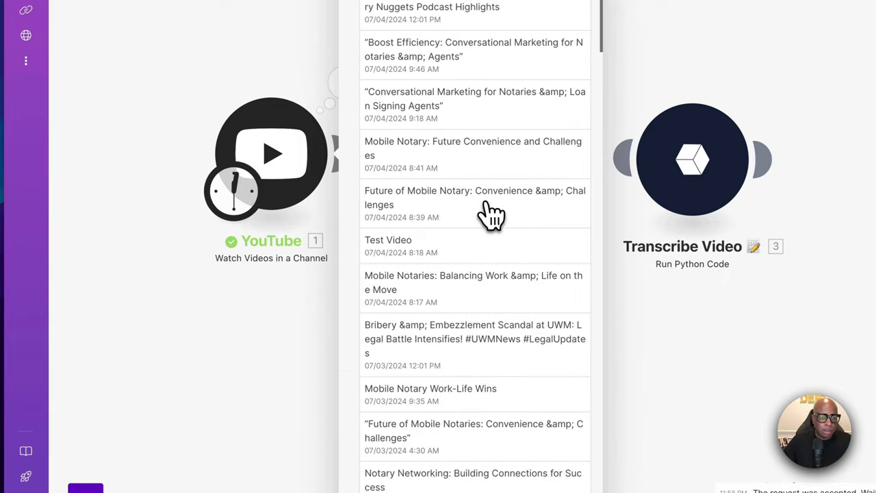
pyautogui.click(397, 250)
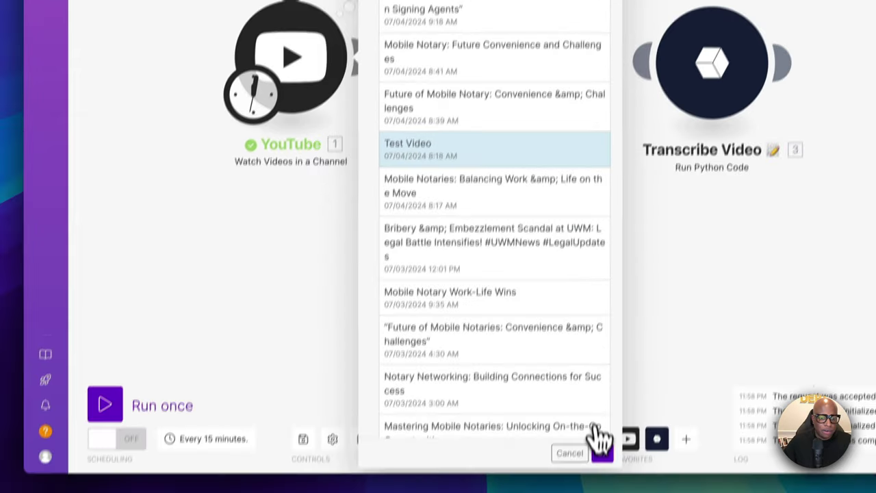
pyautogui.click(603, 448)
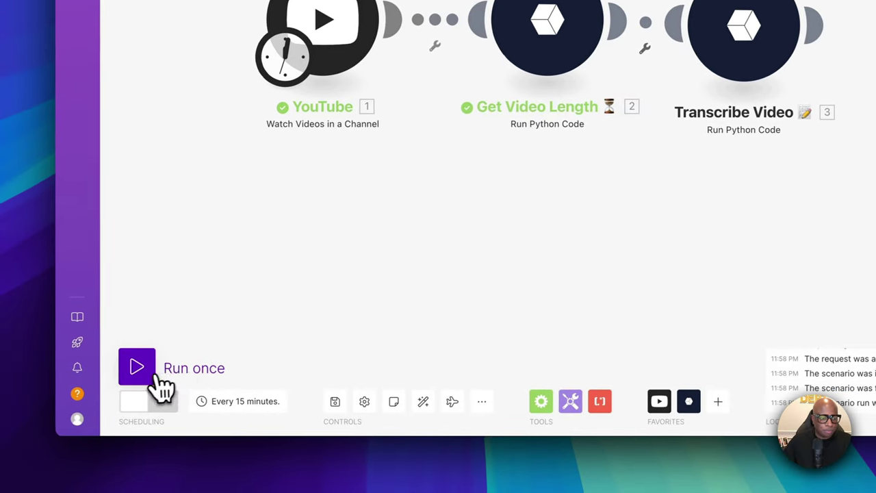
# - Run the scenario once and examine the output of the Get Video Length module and the full Transcribe Video result
pyautogui.click(125, 377)
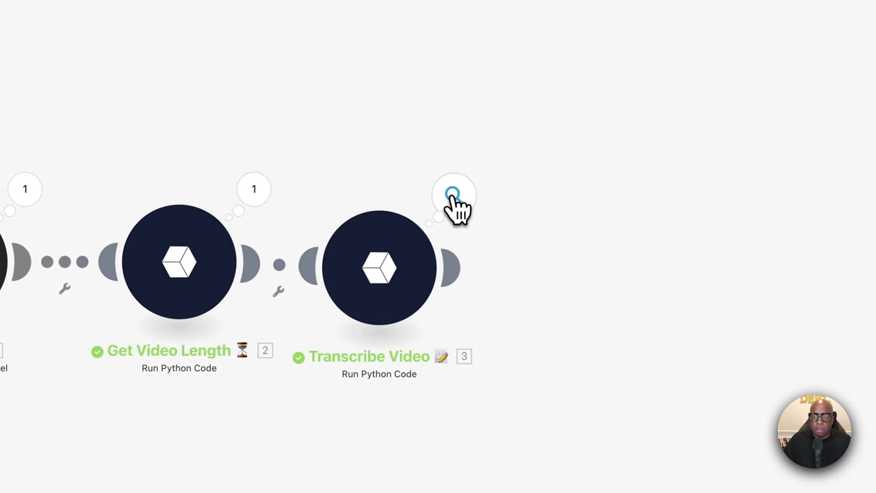
pyautogui.click(277, 190)
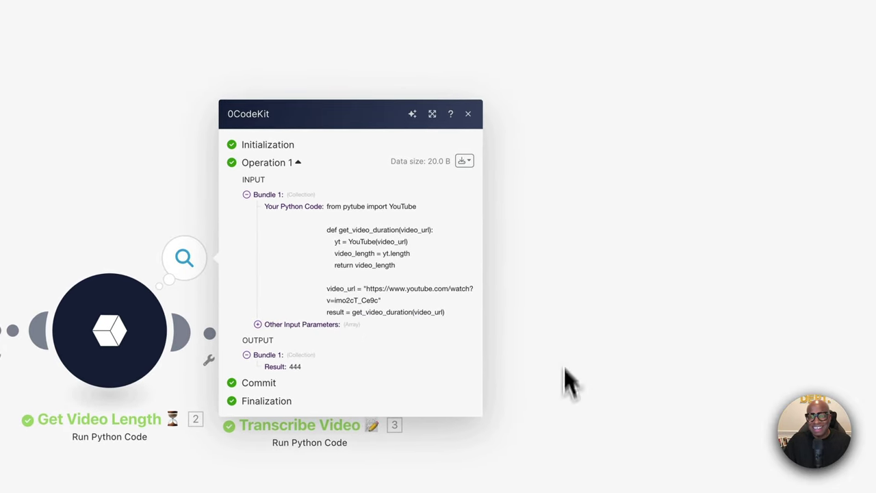
pyautogui.click(477, 131)
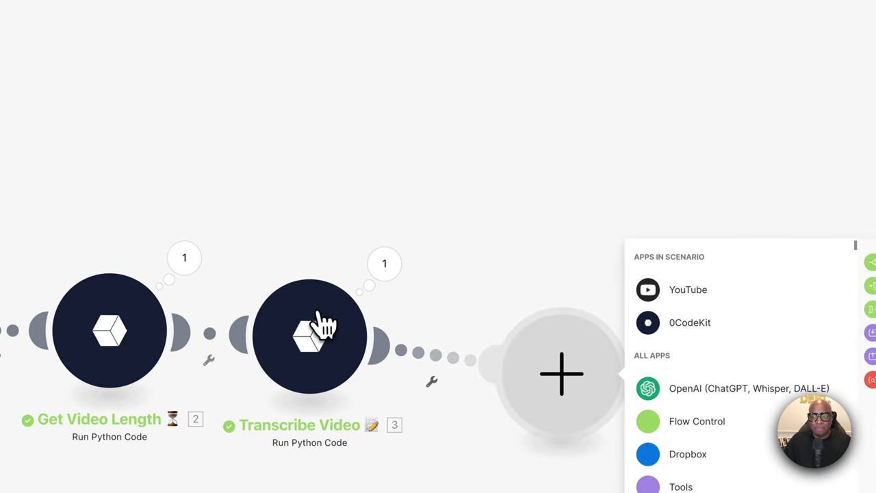
pyautogui.click(386, 267)
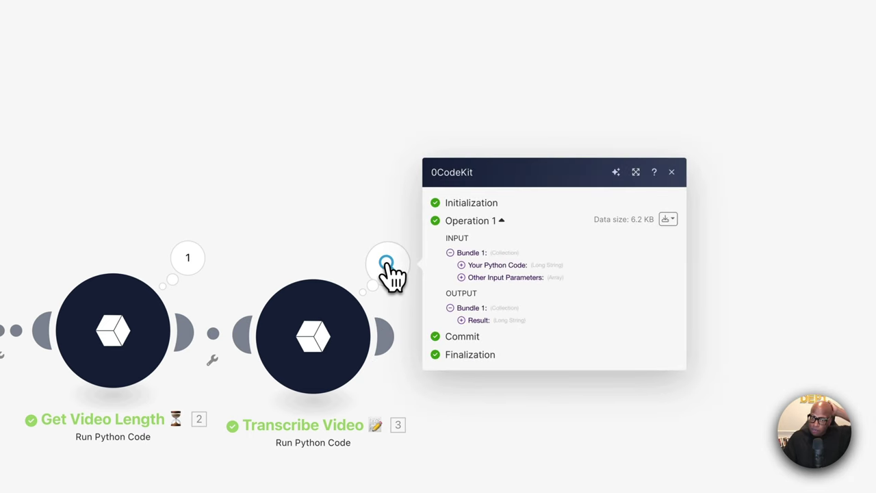
pyautogui.click(475, 320)
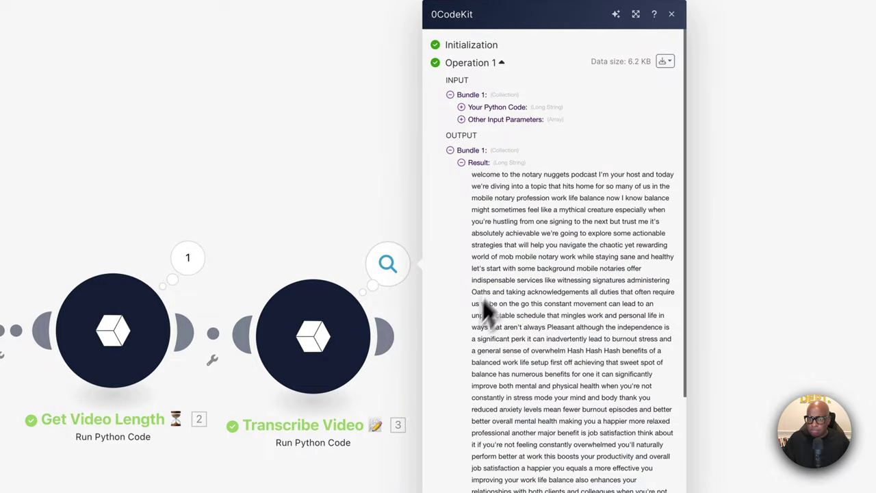
pyautogui.scroll(-10, 530, 308)
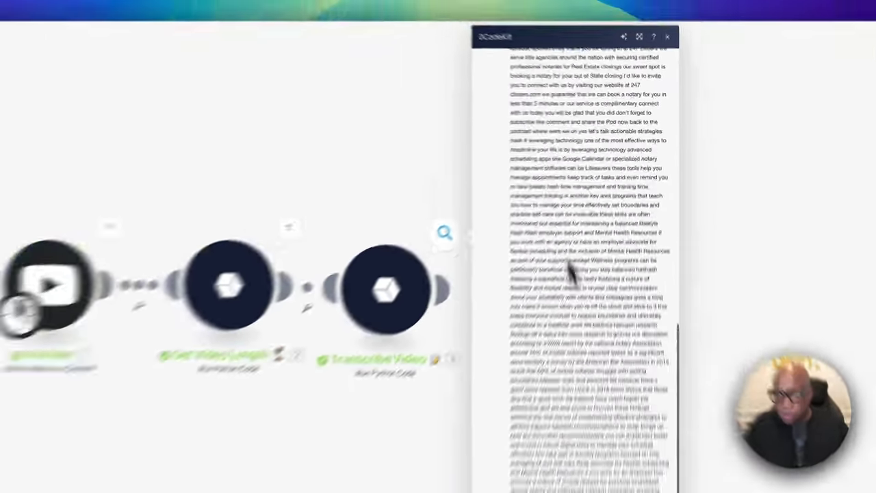
# - Examine the opening of the Transcribe Video module's transcript result and close the output
pyautogui.scroll(10, 595, 410)
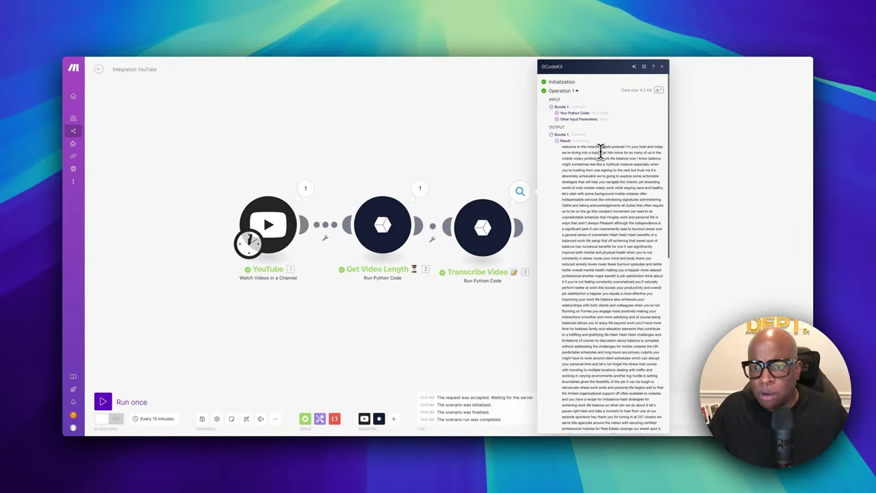
pyautogui.moveTo(586, 146); pyautogui.dragTo(619, 175)
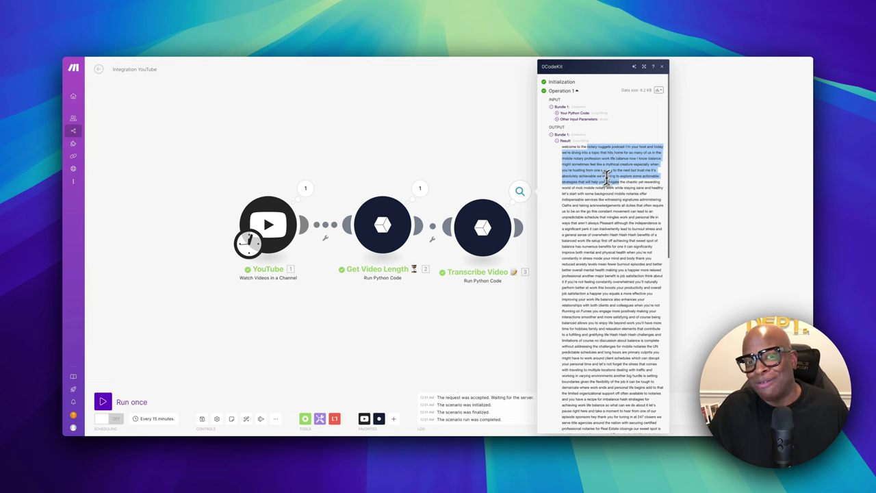
pyautogui.click(496, 81)
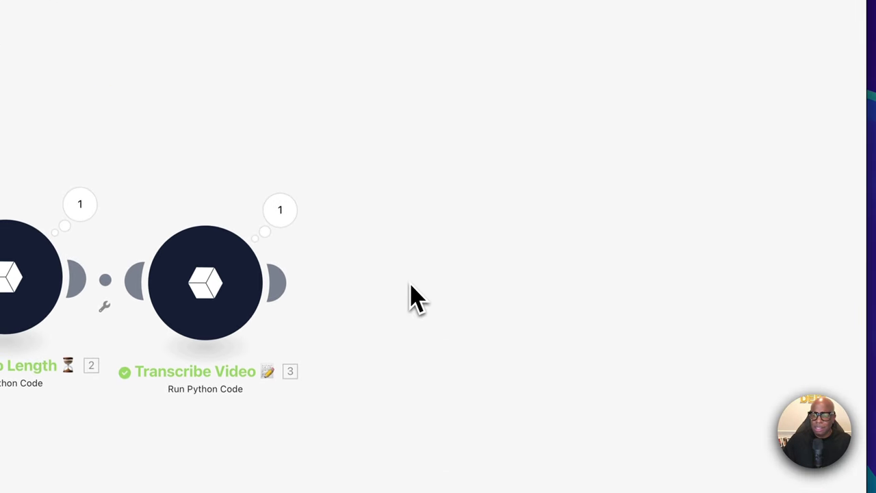
# - Paste the copied OpenAI "Video Title" module onto the canvas and connect it after the Transcribe Video module
pyautogui.rightClick(411, 285)
pyautogui.rightClick(387, 275)
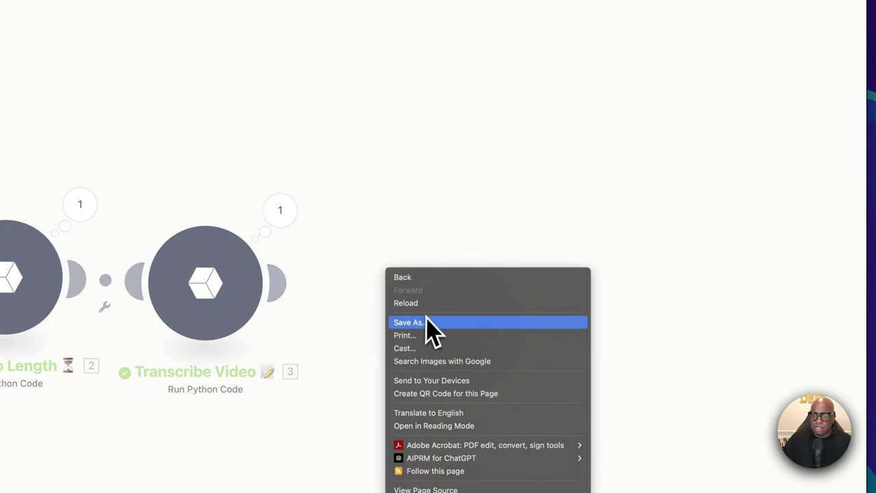
pyautogui.click(377, 289)
pyautogui.click(431, 312)
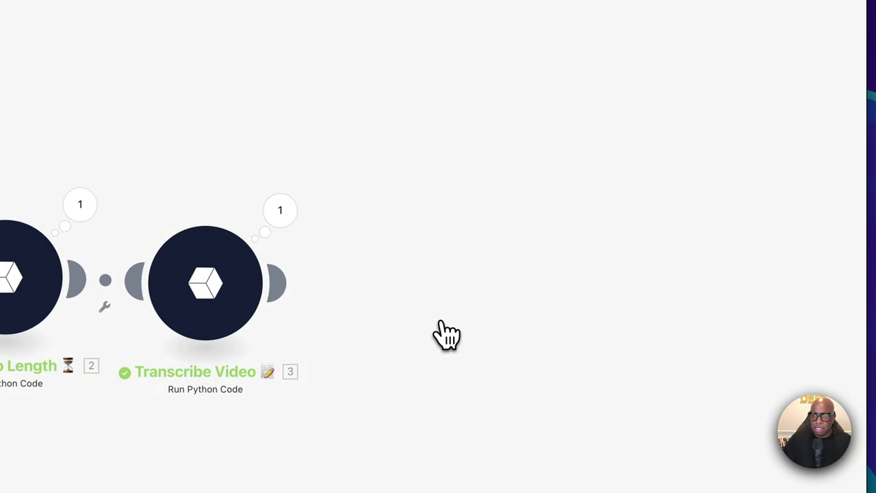
pyautogui.moveTo(371, 317); pyautogui.dragTo(281, 288)
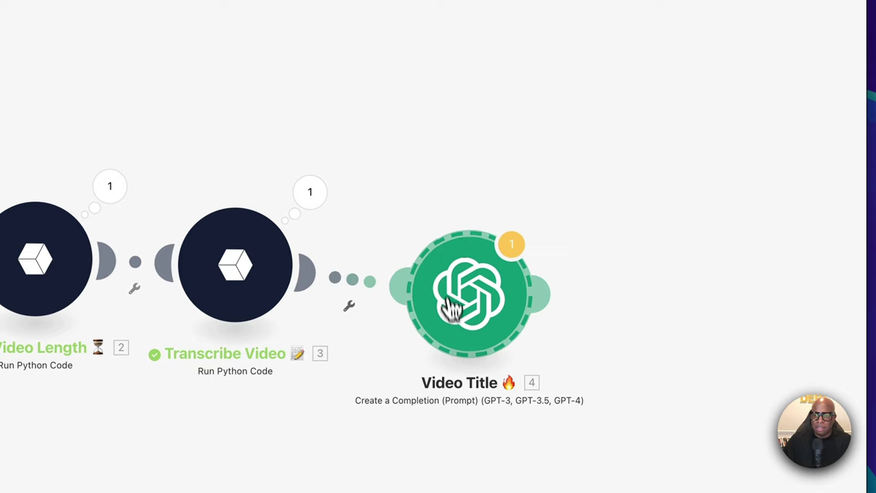
pyautogui.moveTo(445, 274); pyautogui.dragTo(450, 274)
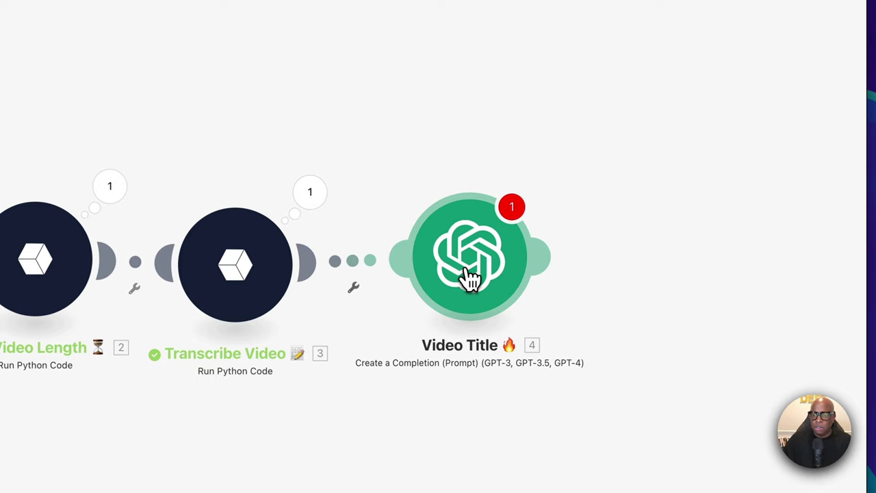
# - Open the Video Title module's settings and review its model, system prompt, example input and output, and user message
pyautogui.click(473, 280)
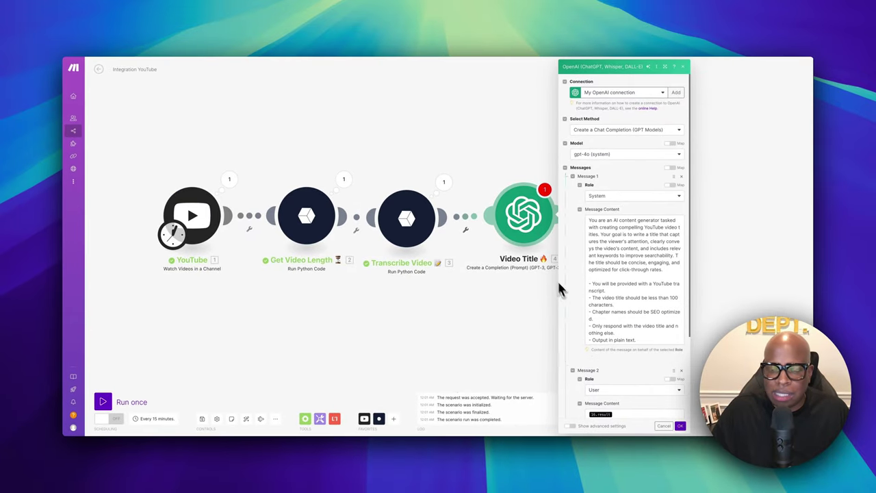
pyautogui.scroll(-8, 628, 304)
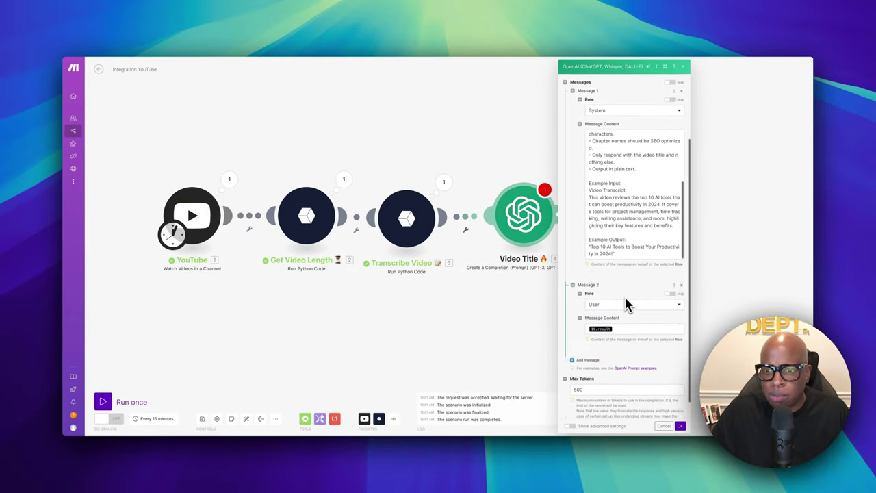
pyautogui.scroll(8, 624, 295)
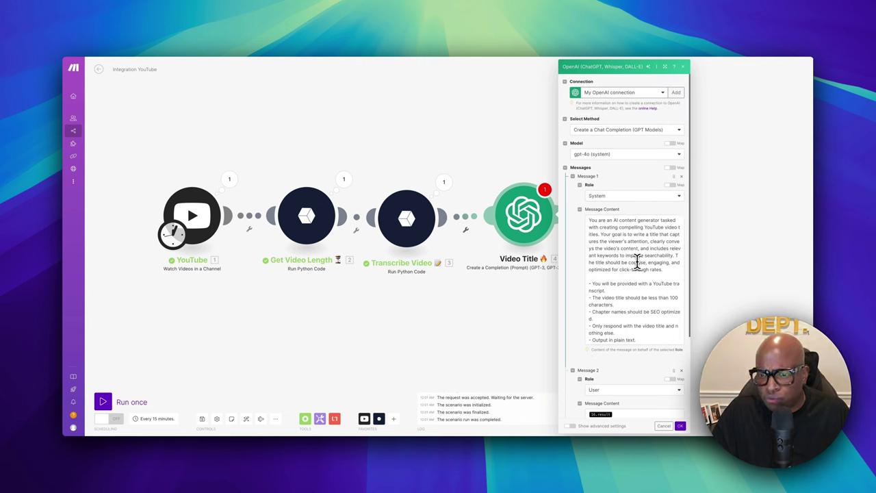
pyautogui.scroll(-2, 636, 277)
pyautogui.scroll(-2, 636, 280)
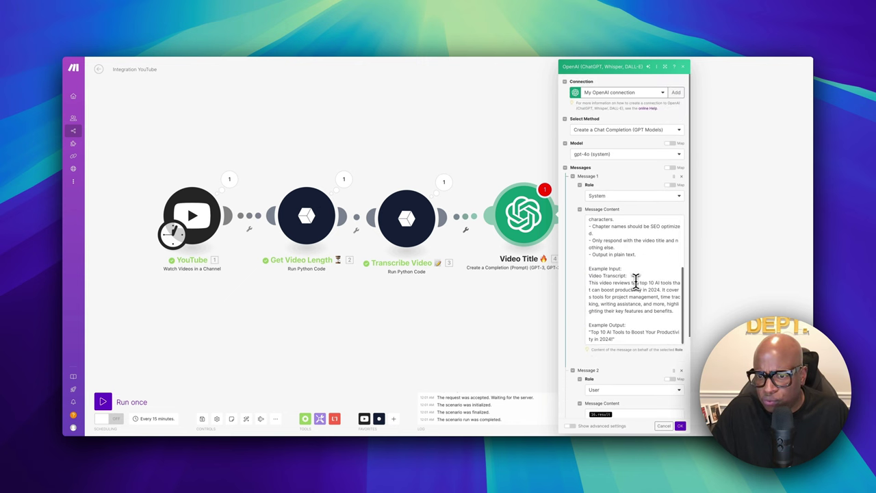
pyautogui.scroll(-3, 636, 281)
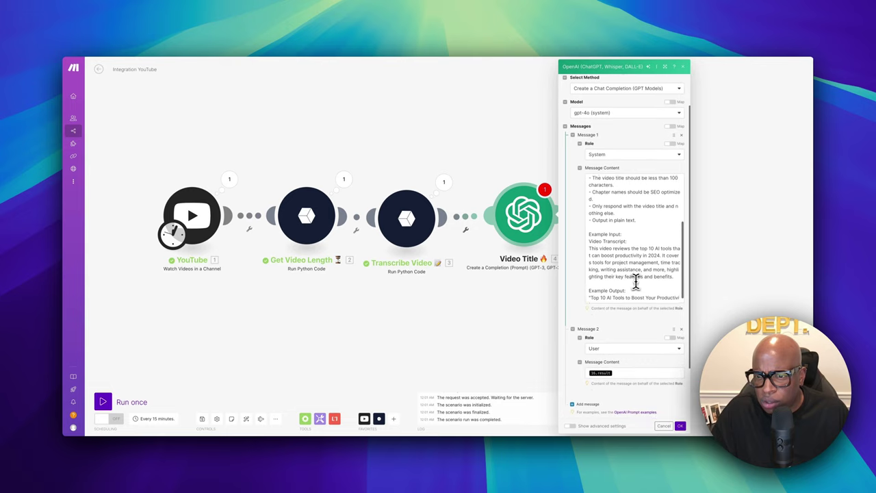
pyautogui.scroll(2, 636, 280)
pyautogui.click(635, 279)
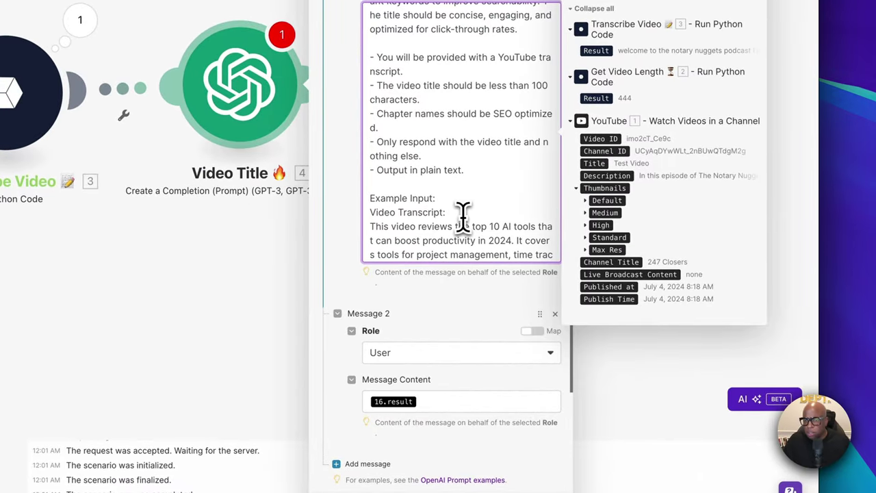
pyautogui.scroll(3, 464, 216)
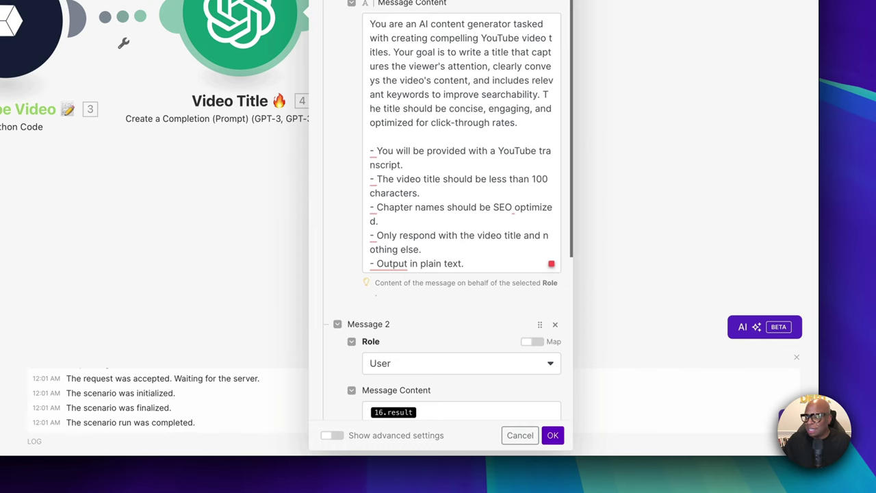
pyautogui.scroll(-10, 404, 178)
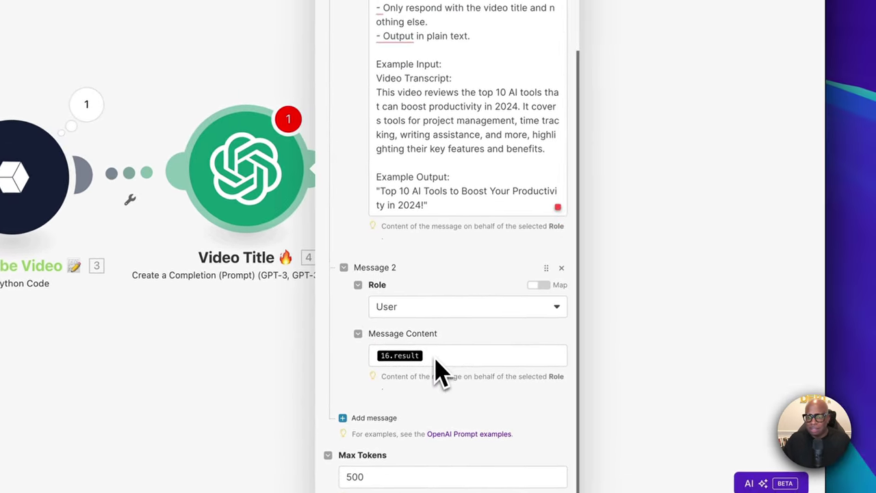
# - Replace the Video Title module's Message 2 content with the Transcribe Video Result, save it, and auto-align the scenario's modules
pyautogui.click(488, 282)
pyautogui.click(430, 361)
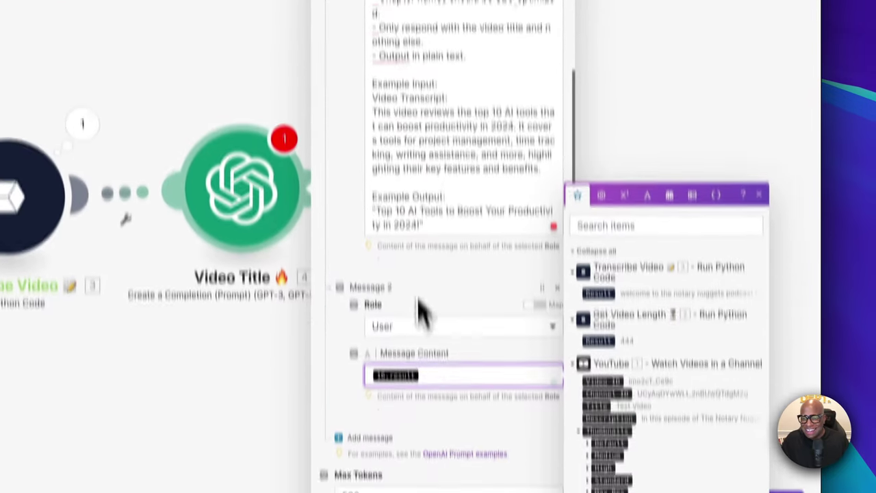
pyautogui.press('BackSpace')
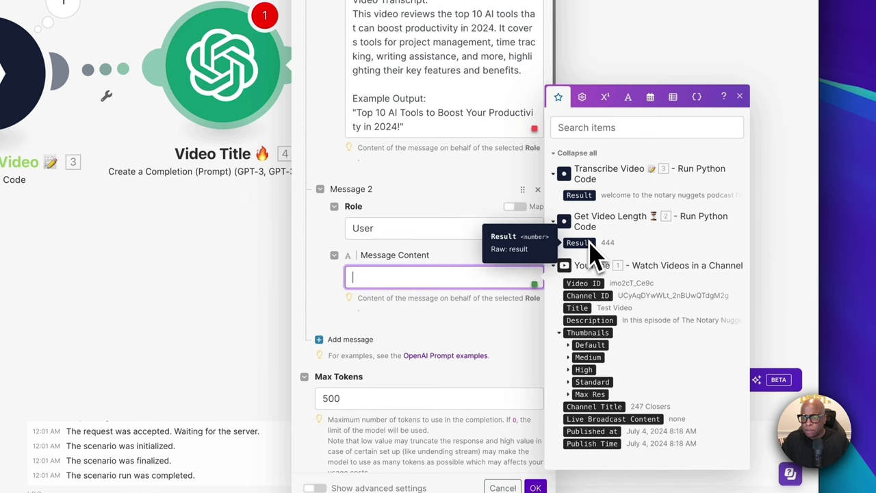
pyautogui.click(582, 196)
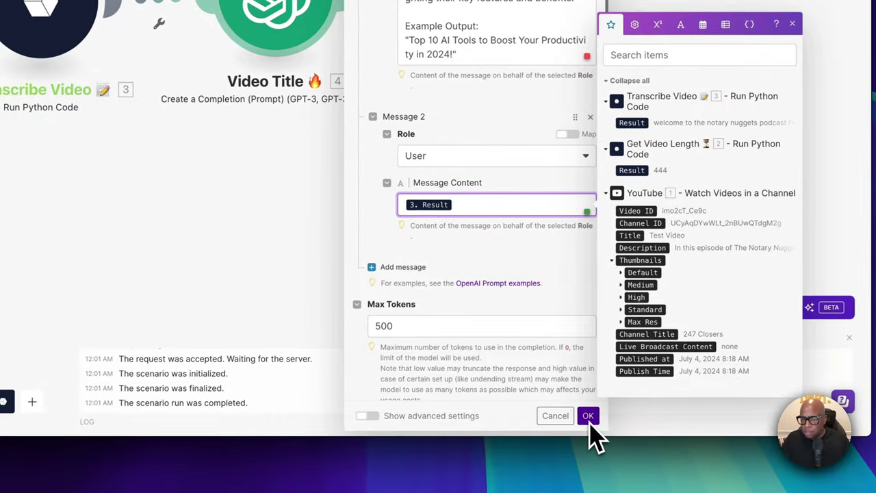
pyautogui.click(589, 418)
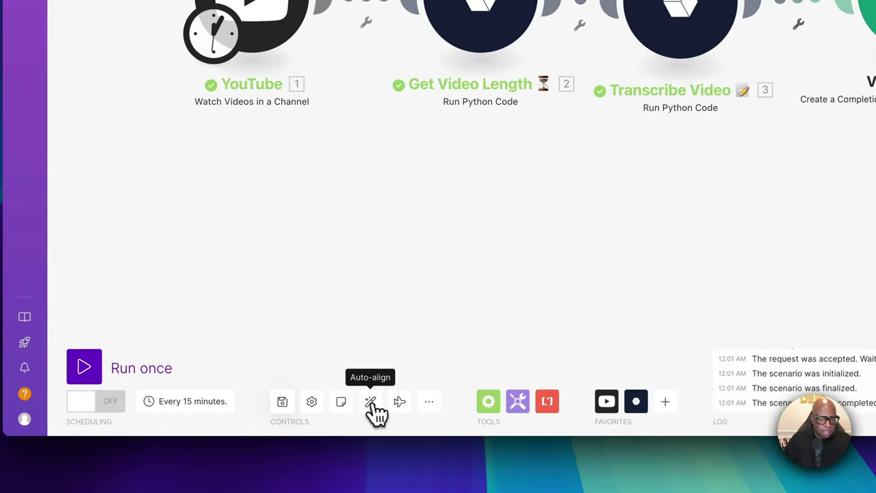
pyautogui.click(371, 403)
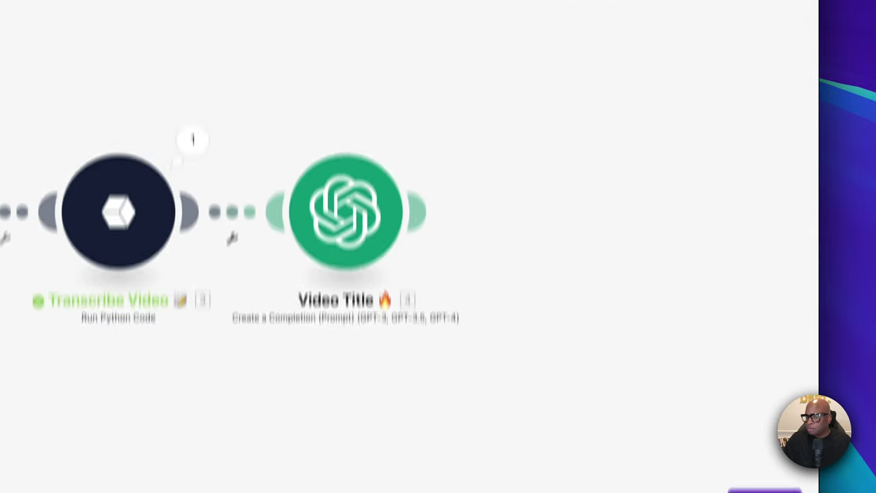
# - Reopen the Video Title module and read through its system message instructions for writing the title
pyautogui.click(370, 171)
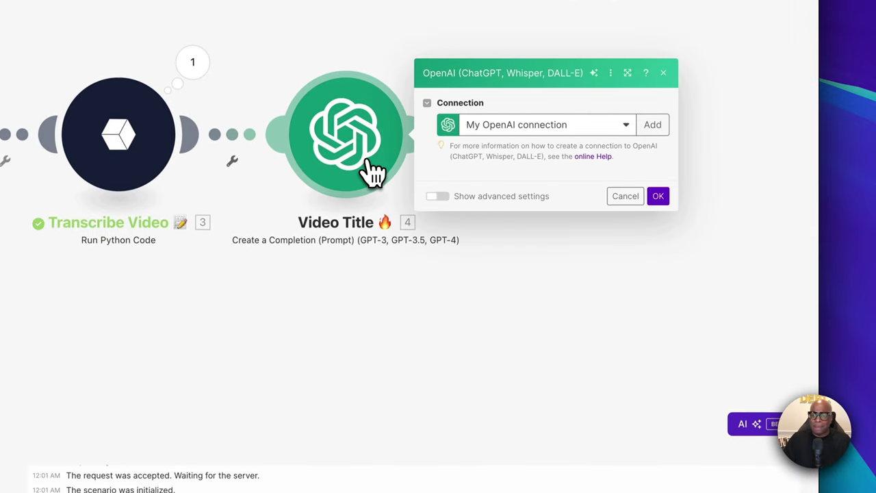
pyautogui.scroll(-1, 589, 171)
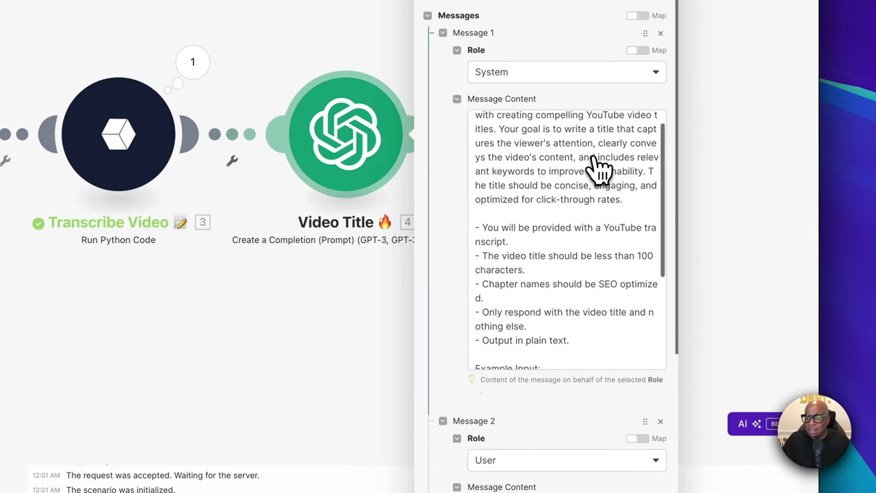
pyautogui.scroll(1, 598, 170)
pyautogui.scroll(-1, 734, 133)
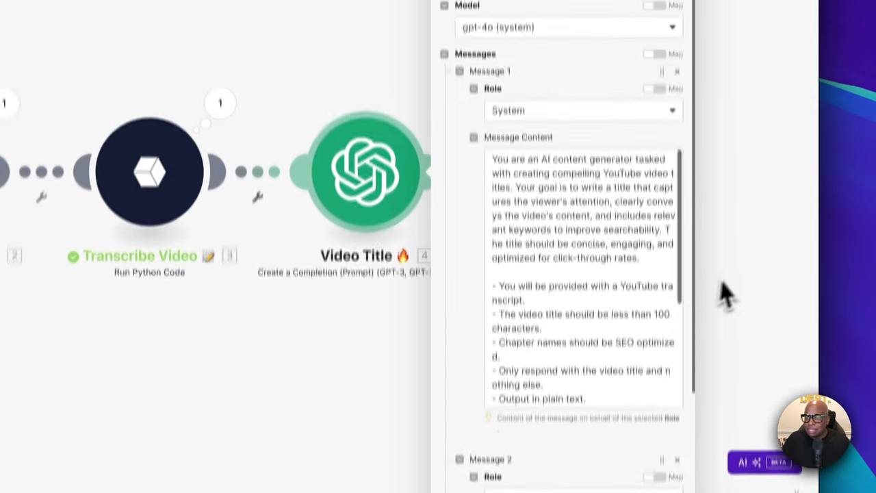
pyautogui.rightClick(722, 277)
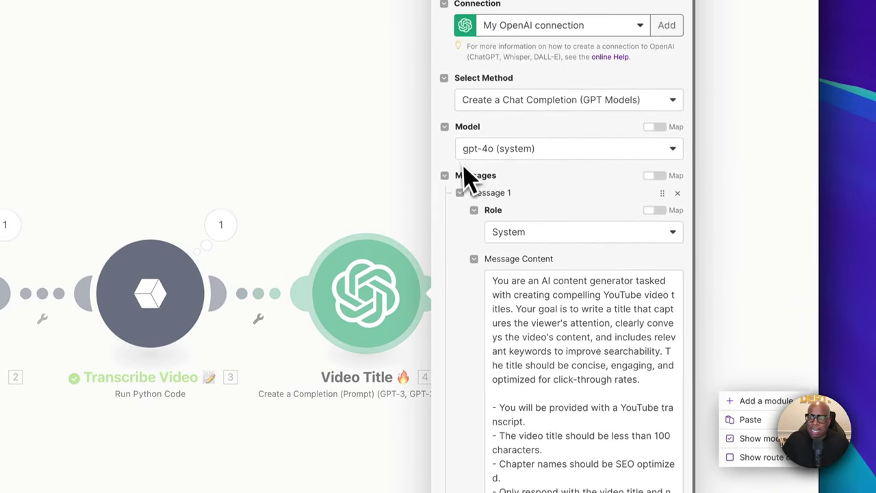
pyautogui.scroll(-3, 575, 479)
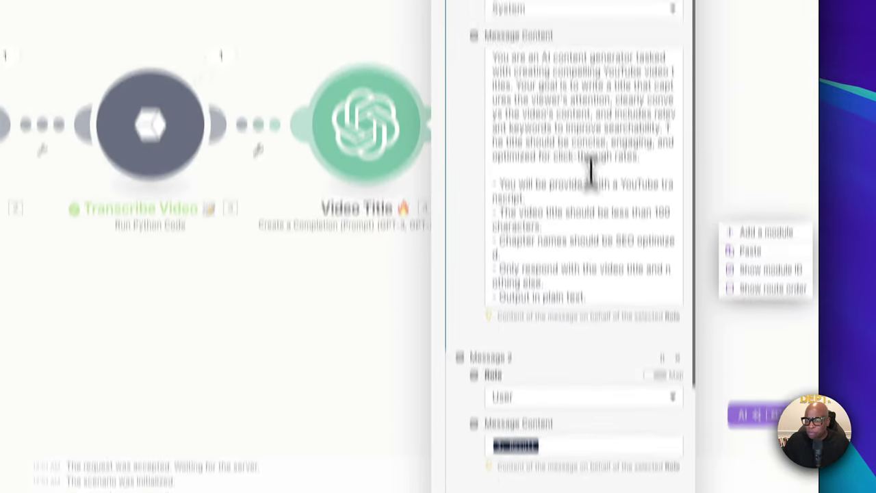
pyautogui.click(586, 163)
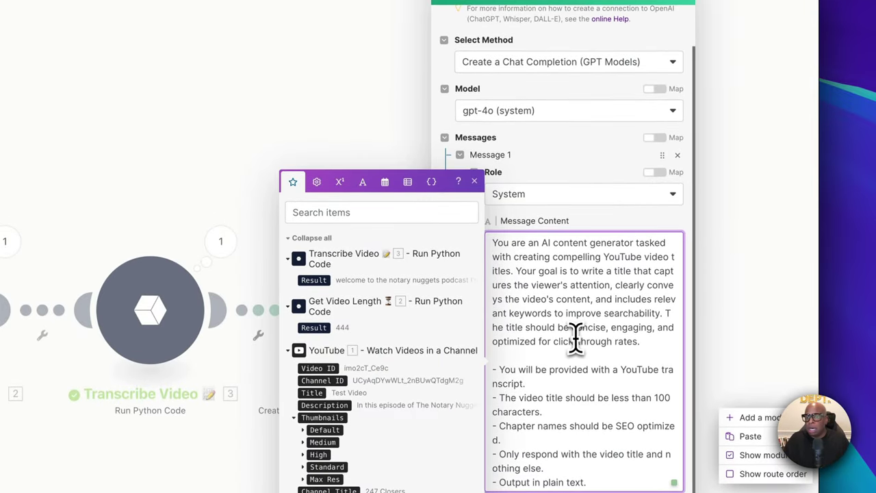
pyautogui.click(568, 168)
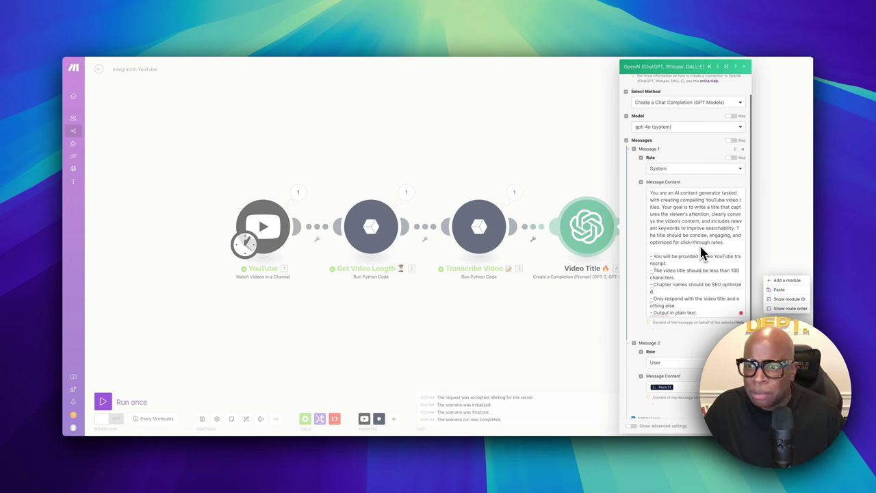
pyautogui.scroll(-3, 708, 263)
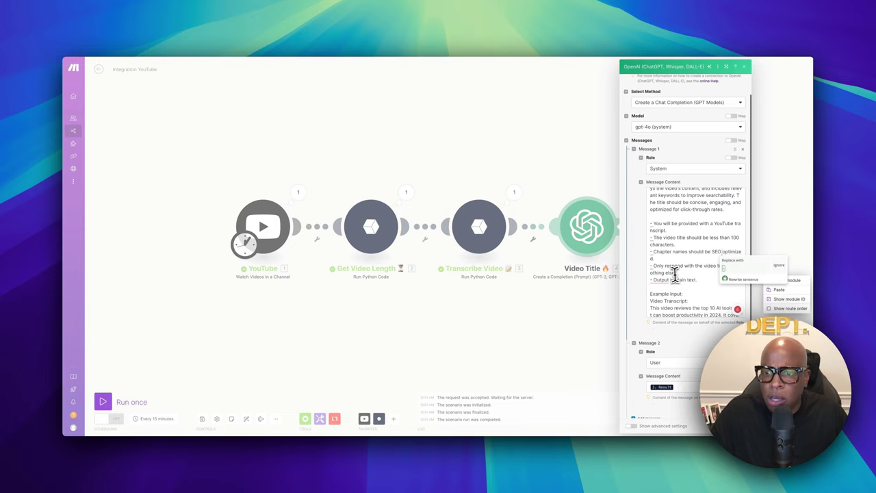
pyautogui.scroll(-3, 687, 274)
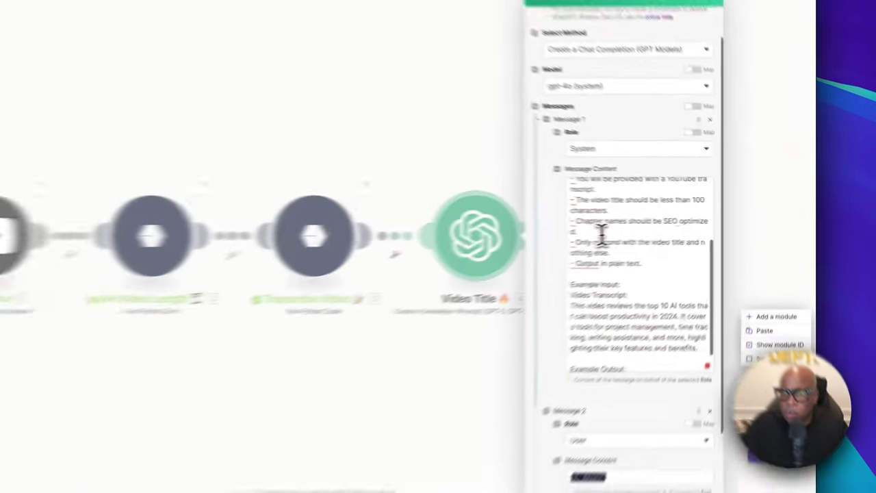
# - Delete the line "Chapter names should be SEO optimized." from the Video Title module's system message and save the settings
pyautogui.click(649, 220)
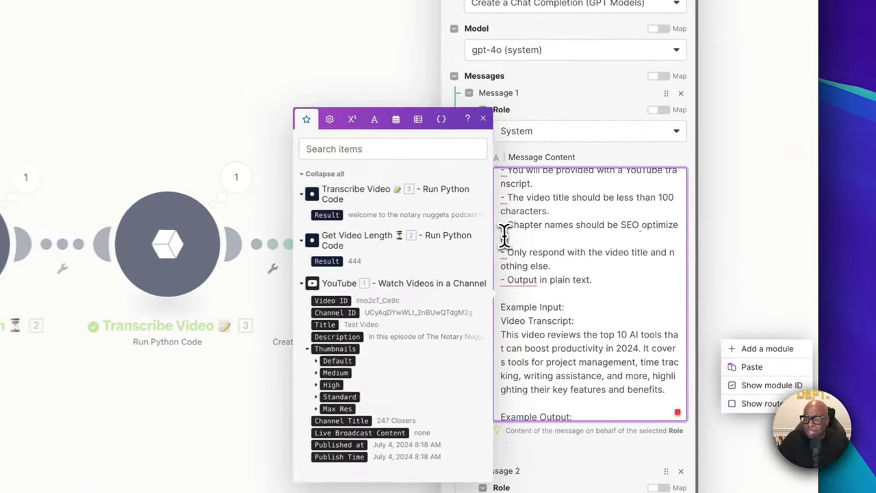
pyautogui.tripleClick(649, 221)
pyautogui.press('BackSpace')
pyautogui.press('BackSpace')
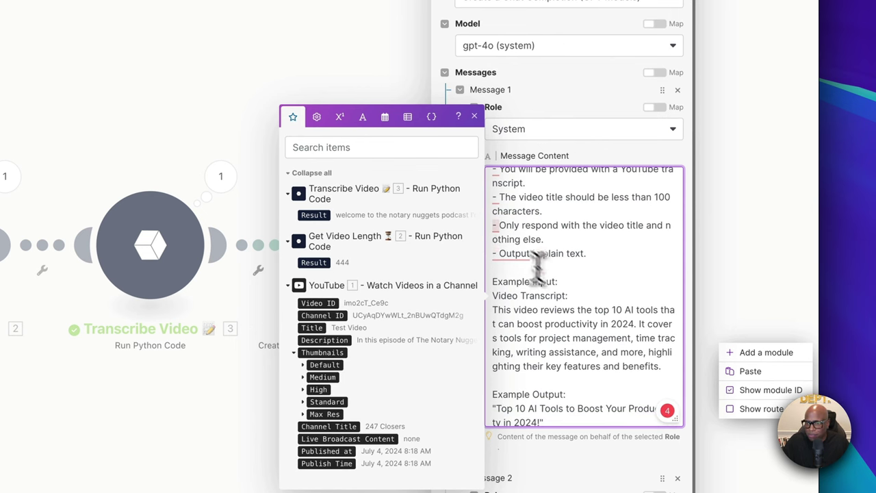
pyautogui.click(481, 131)
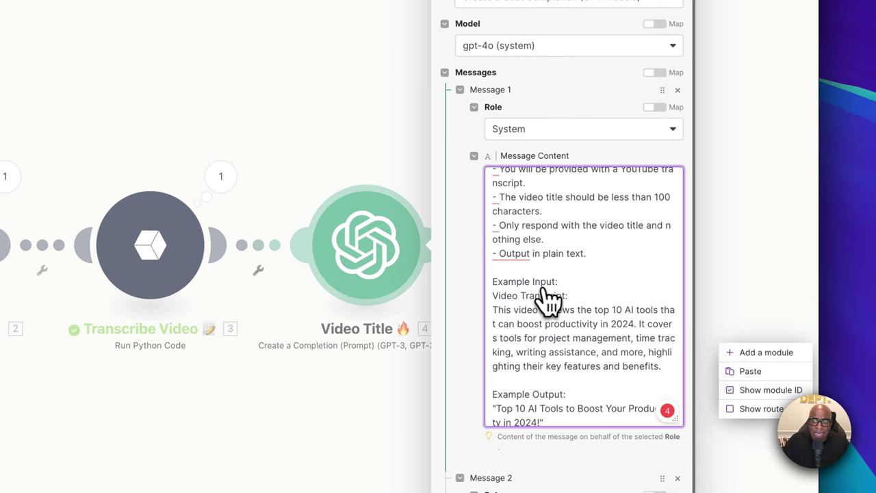
pyautogui.scroll(-3, 549, 301)
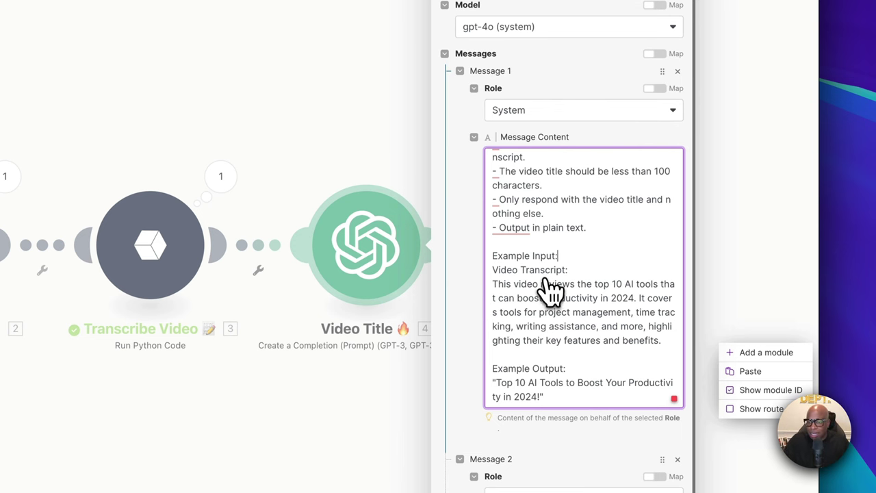
pyautogui.scroll(-4, 551, 291)
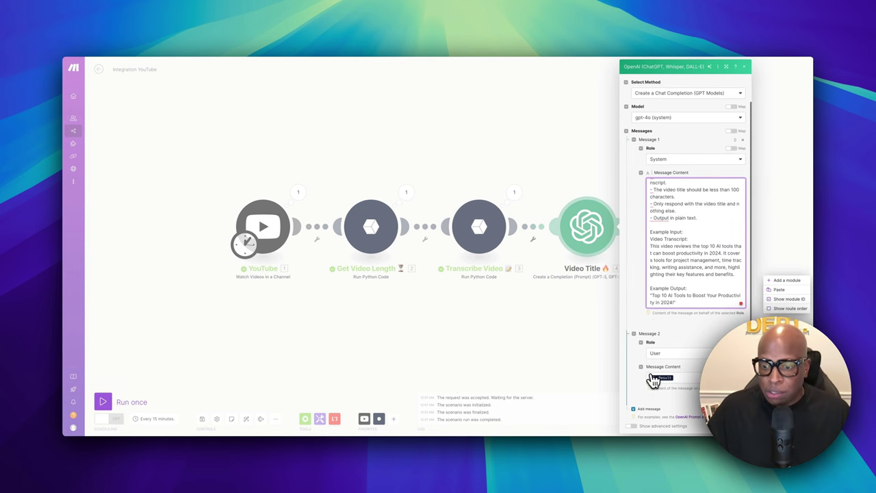
pyautogui.moveTo(671, 384)
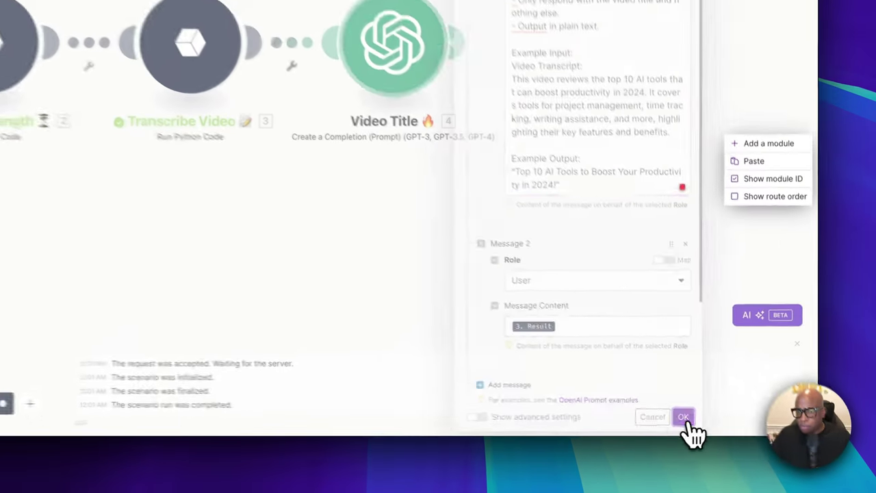
# - Paste the copied Video Chapters module into the scenario and connect it after the Video Title module
pyautogui.click(684, 418)
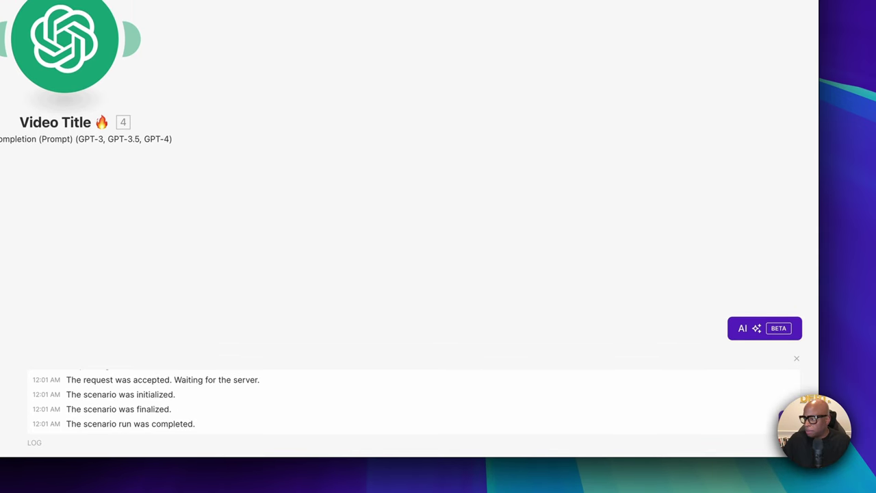
pyautogui.rightClick(312, 44)
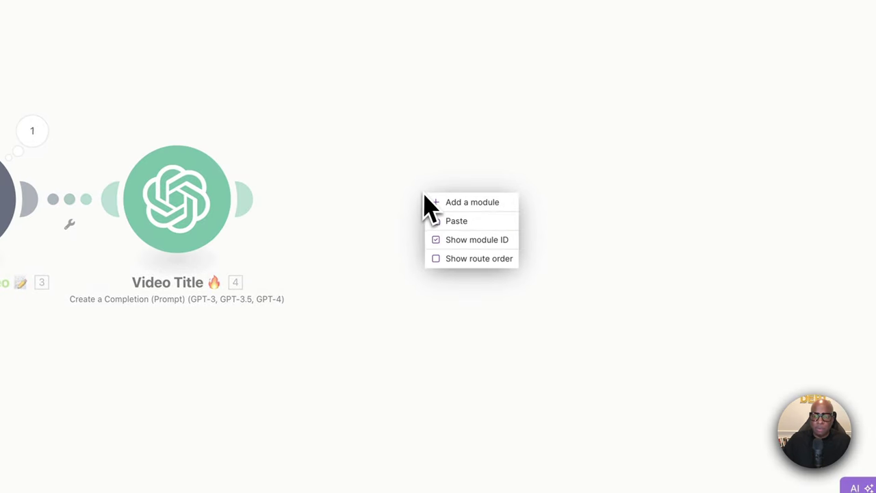
pyautogui.click(465, 225)
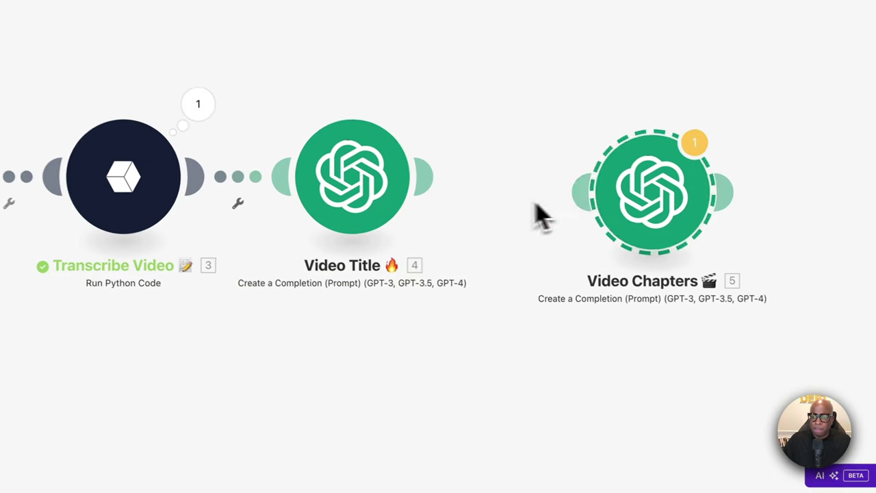
pyautogui.moveTo(438, 193); pyautogui.dragTo(274, 185)
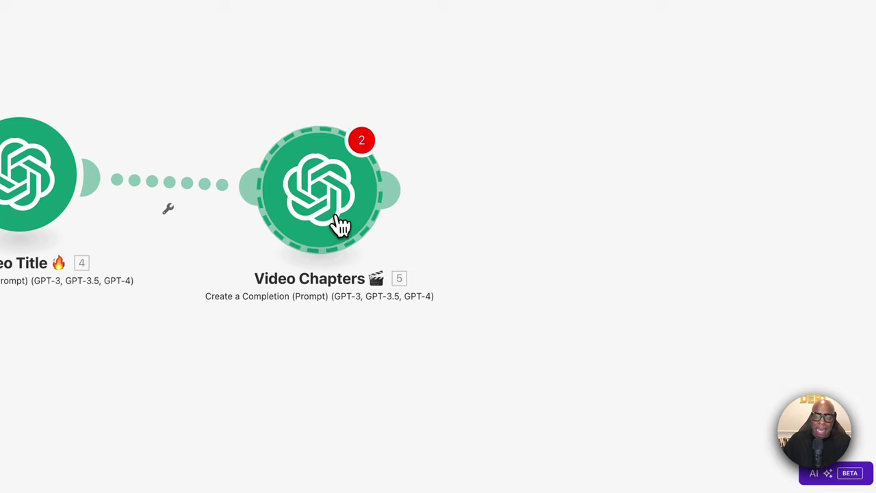
pyautogui.moveTo(336, 225); pyautogui.dragTo(336, 212)
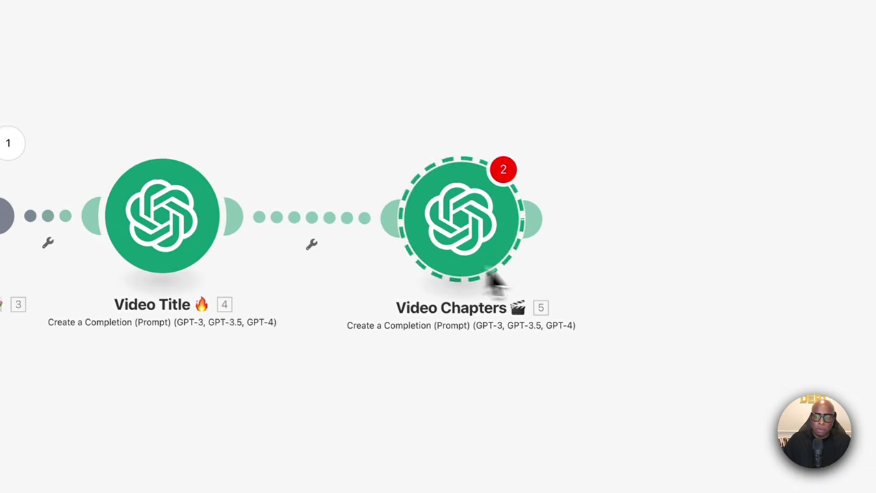
# - Try adding another OpenAI module after the Video Chapters module
pyautogui.click(466, 199)
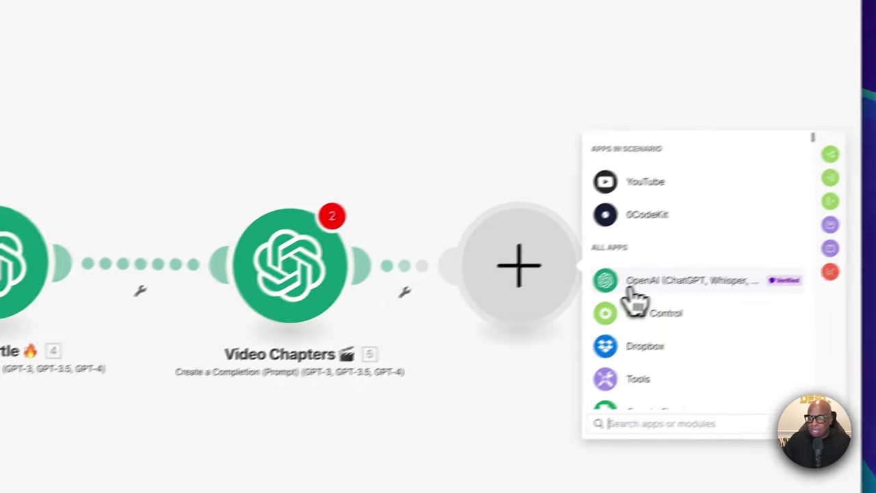
pyautogui.click(637, 282)
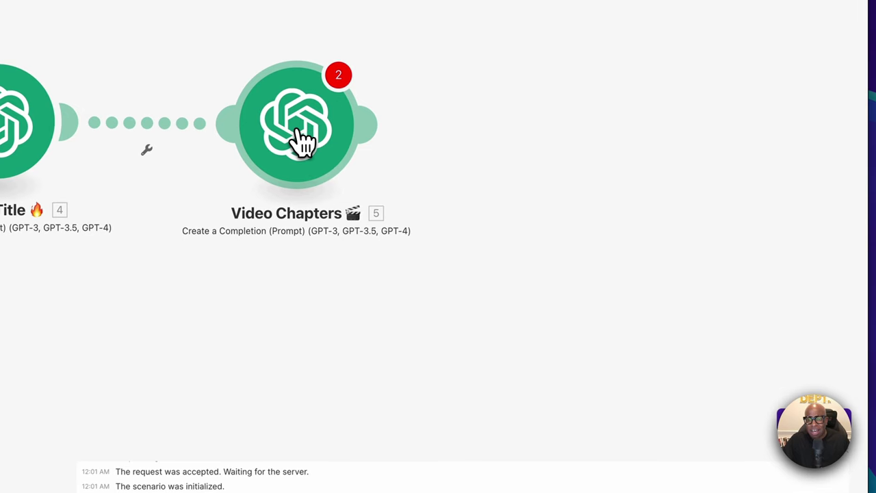
# - Open the Video Chapters module's settings and review its system message instructions, user message content and Max Tokens setting
pyautogui.click(308, 142)
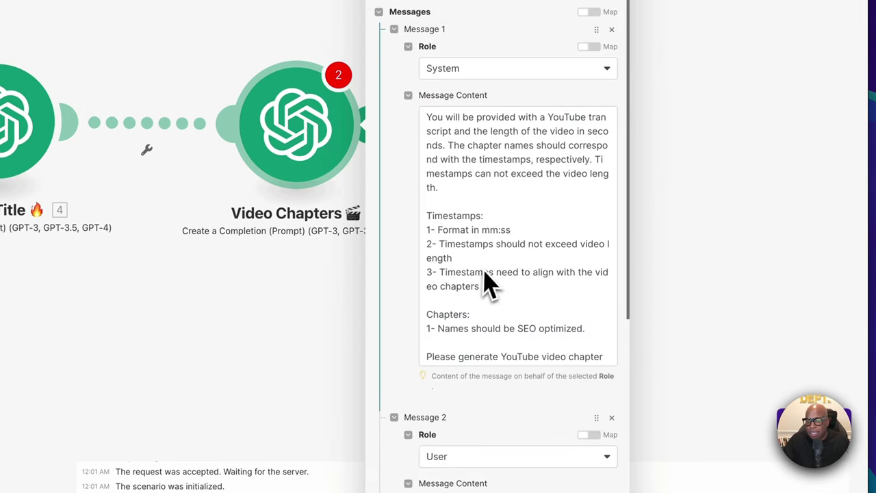
pyautogui.scroll(-3, 489, 251)
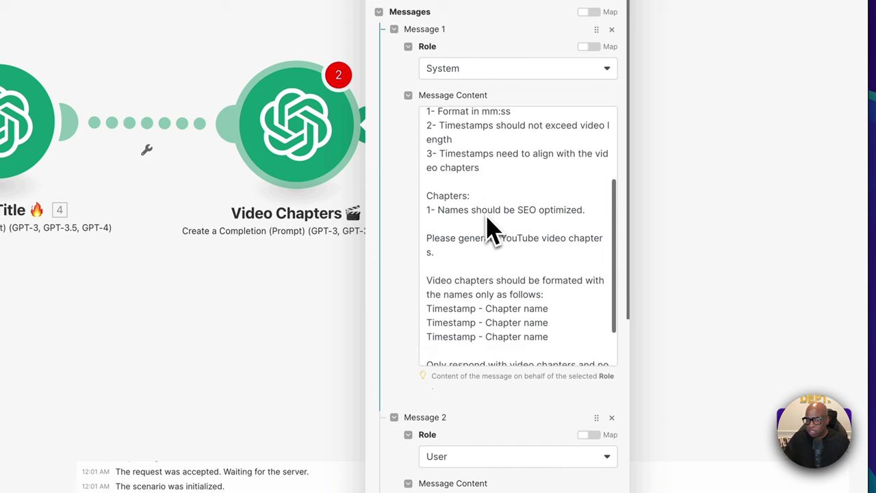
pyautogui.scroll(5, 490, 228)
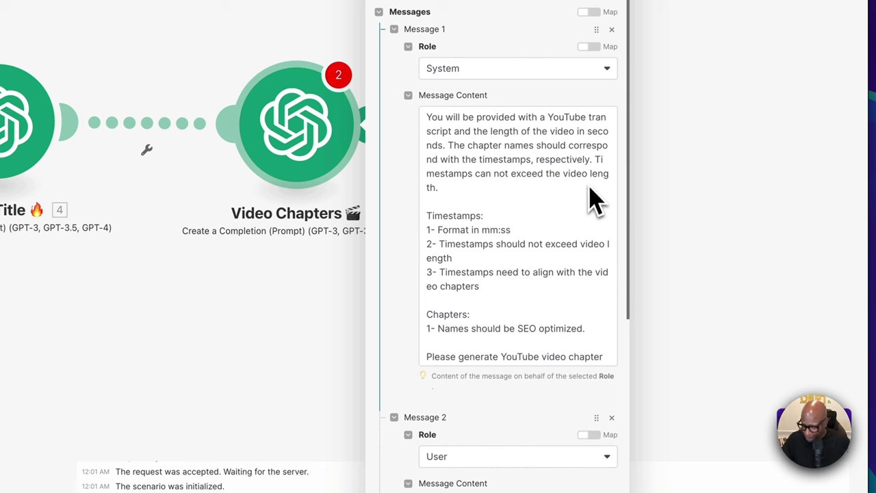
pyautogui.scroll(-1, 541, 202)
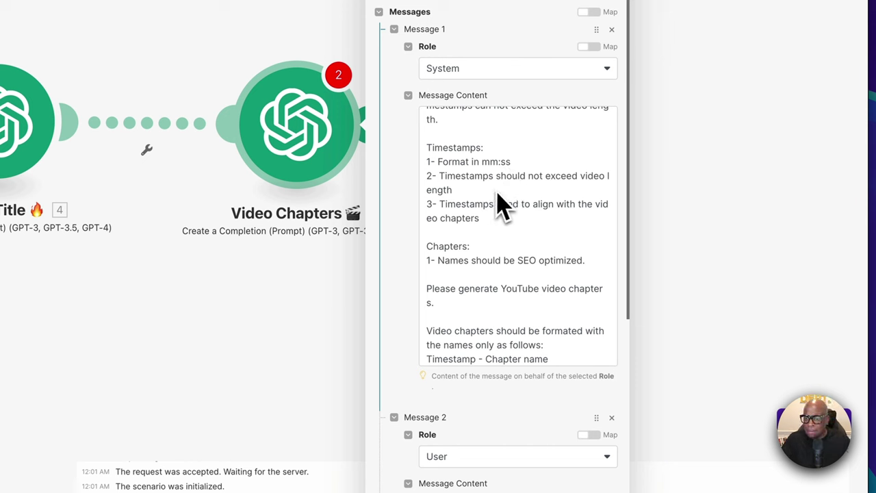
pyautogui.scroll(-2, 520, 209)
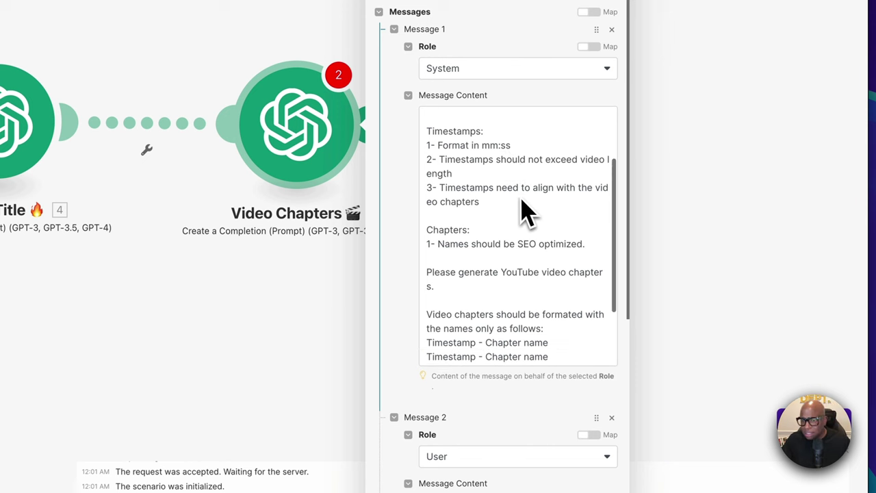
pyautogui.scroll(-1, 524, 210)
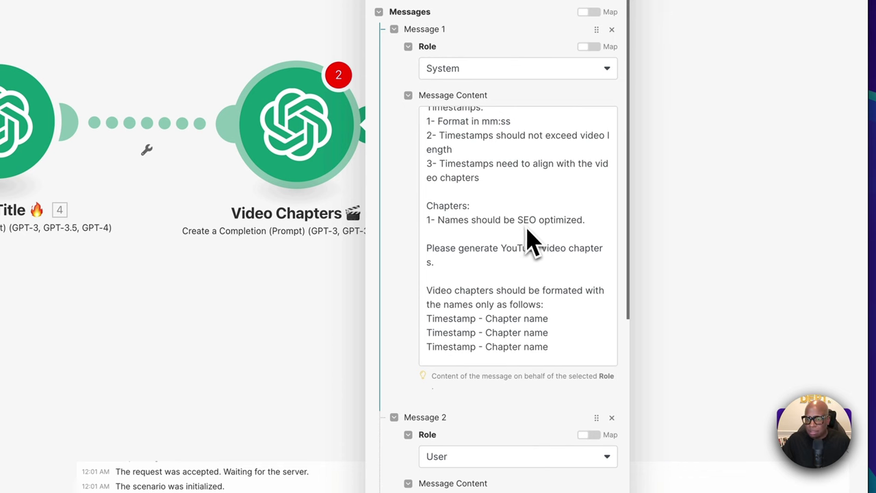
pyautogui.scroll(-1, 532, 239)
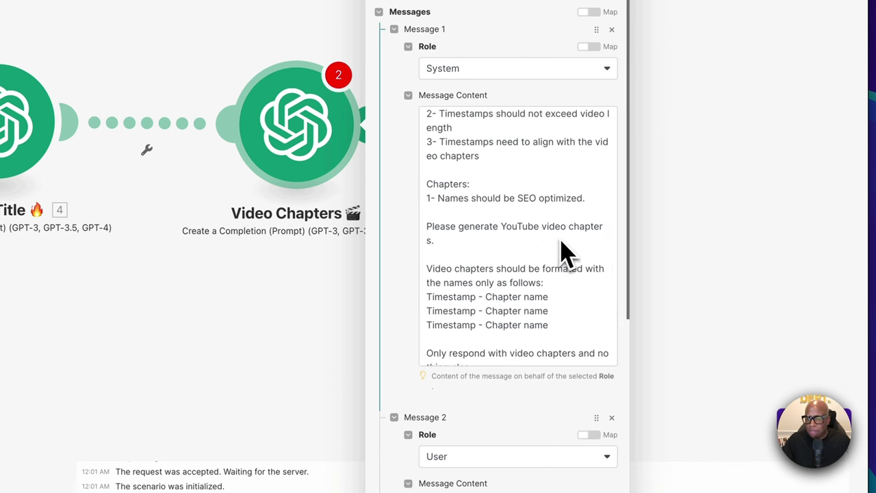
pyautogui.scroll(-2, 586, 251)
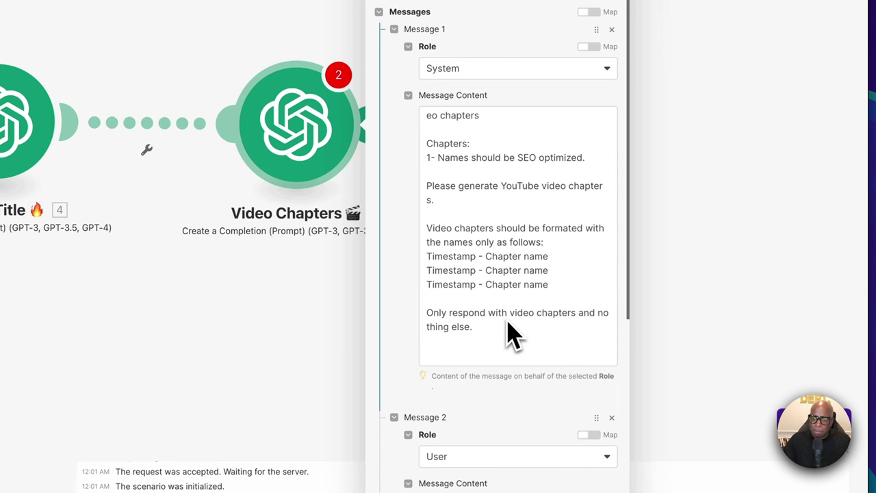
pyautogui.scroll(-4, 579, 368)
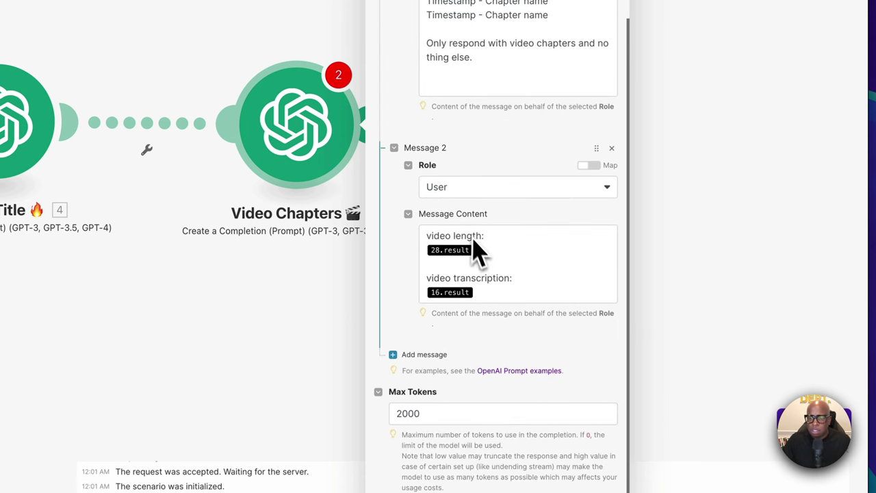
# - Remove both old result references from the Video Chapters Message 2 content and insert the Get Video Length Result under "video length:"
pyautogui.click(449, 282)
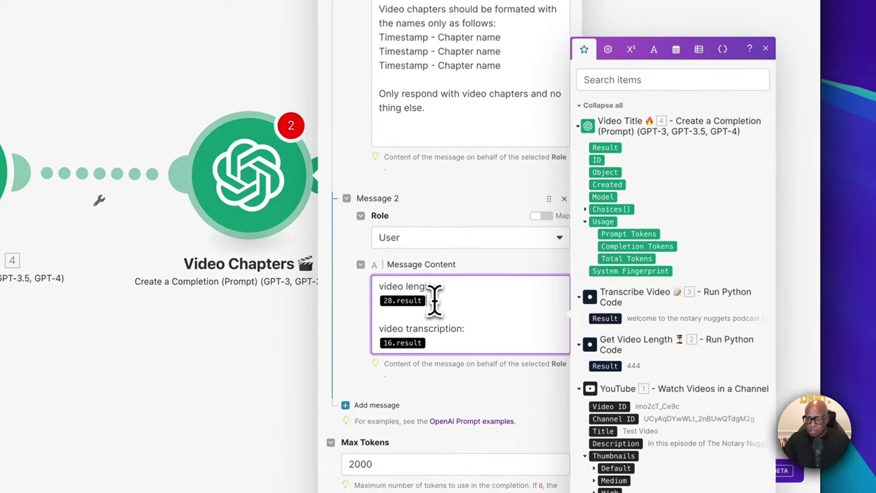
pyautogui.press('BackSpace')
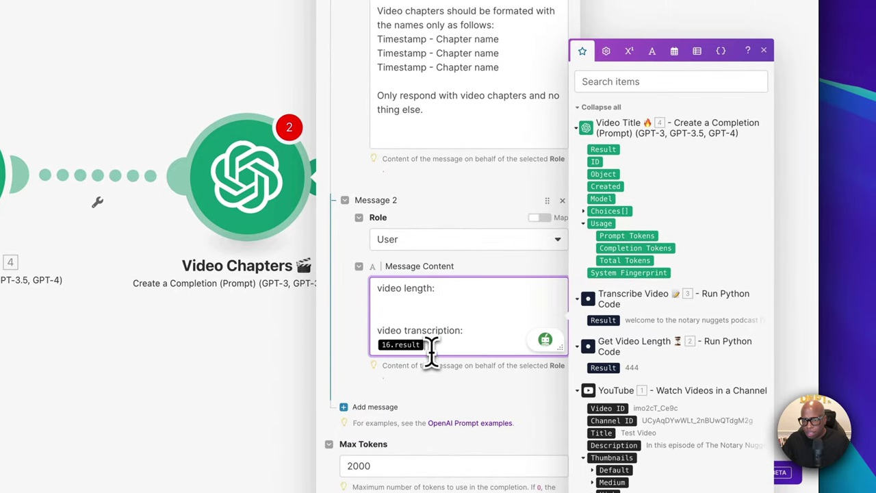
pyautogui.press('BackSpace')
pyautogui.click(398, 304)
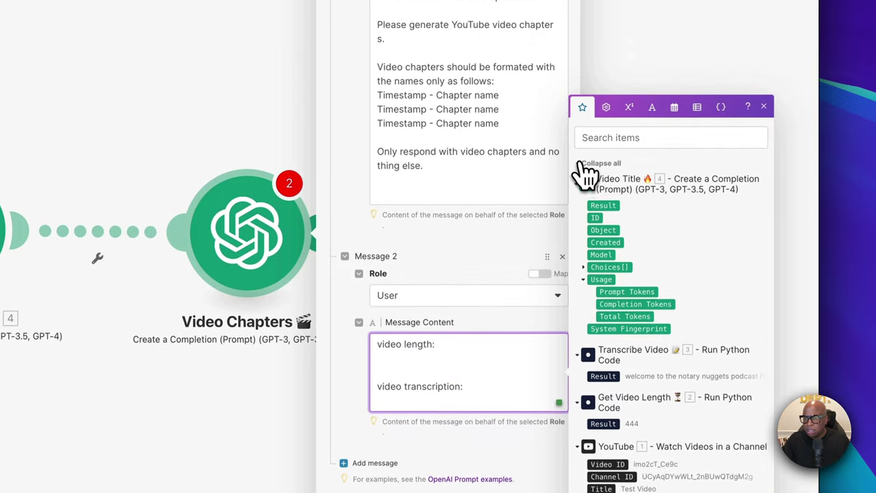
pyautogui.click(581, 167)
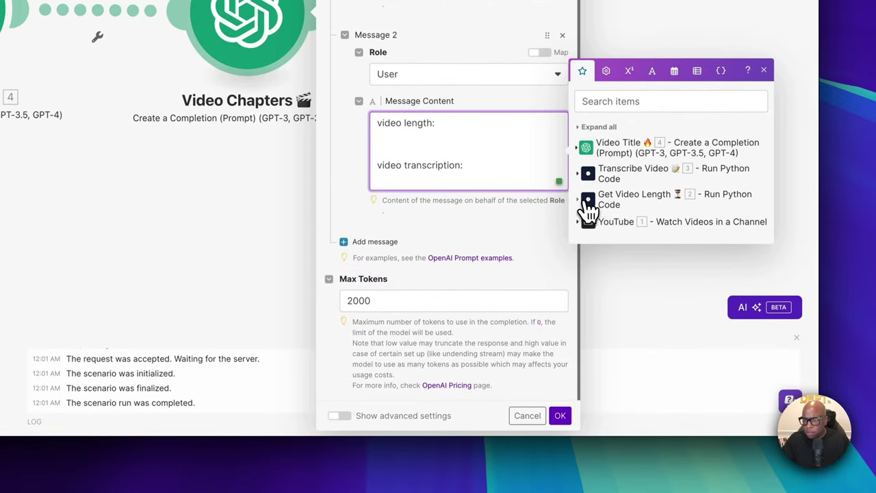
pyautogui.click(587, 201)
pyautogui.click(604, 210)
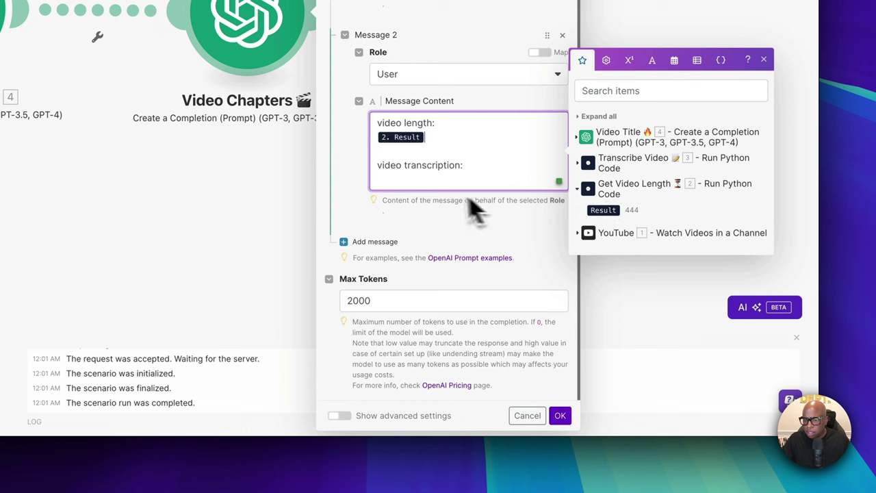
# - Insert the Transcribe Video Result under "video transcription:" in Message 2, and save the module settings and the scenario
pyautogui.click(413, 182)
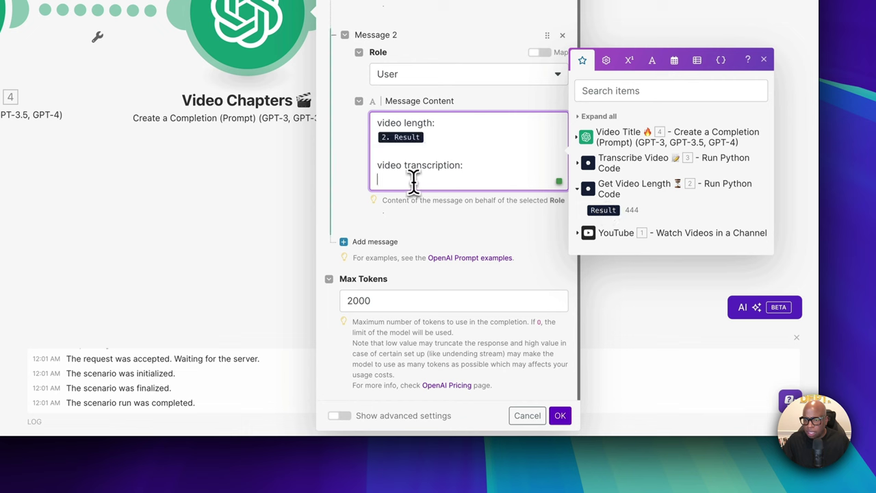
pyautogui.click(582, 194)
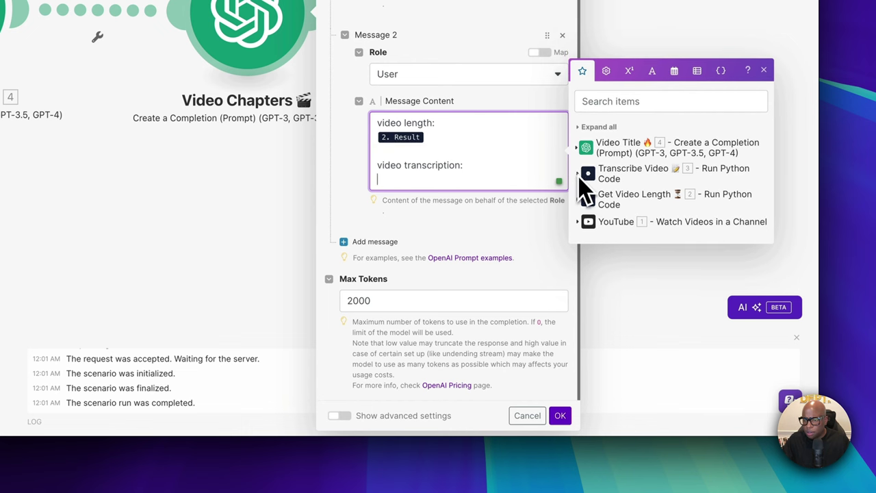
pyautogui.click(580, 175)
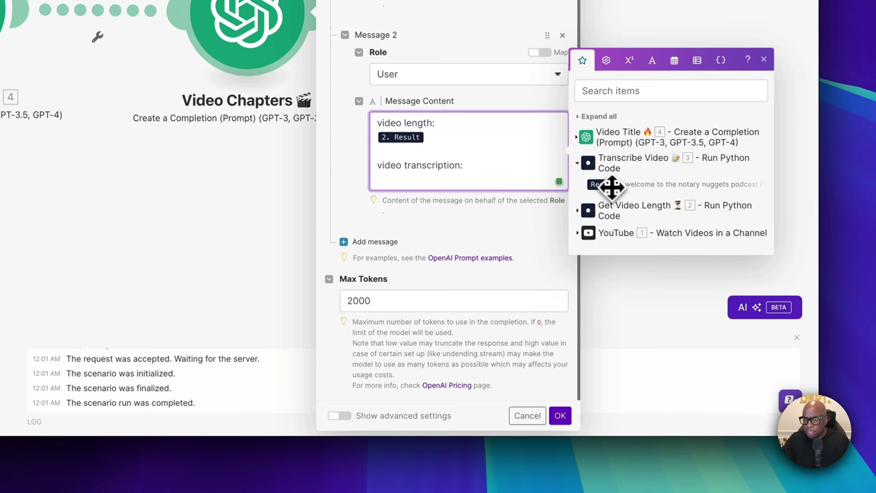
pyautogui.click(609, 185)
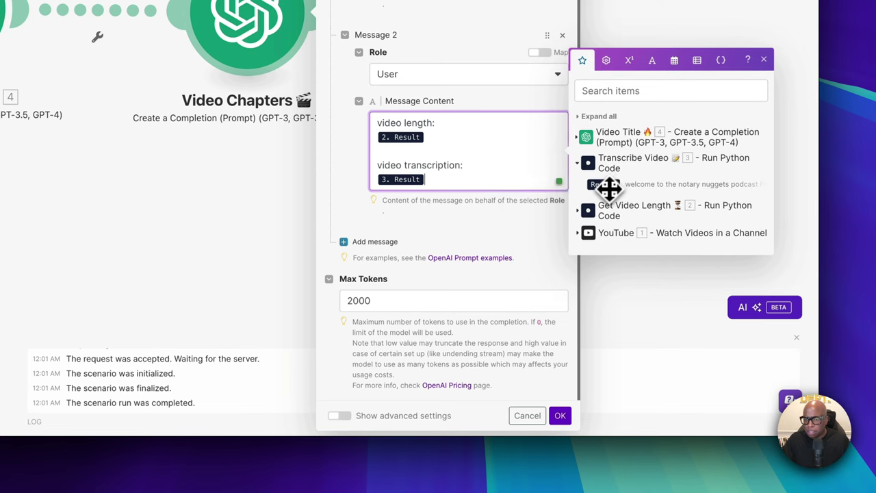
pyautogui.click(560, 416)
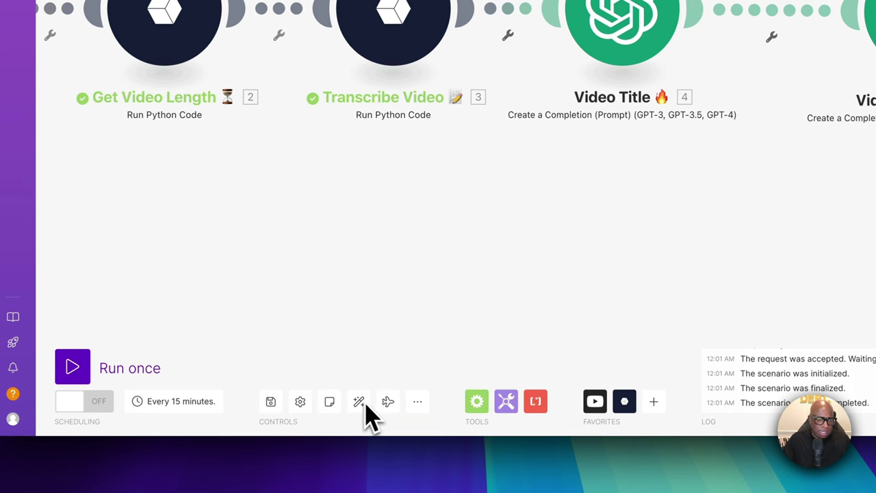
pyautogui.hscroll(-10, 284, 409)
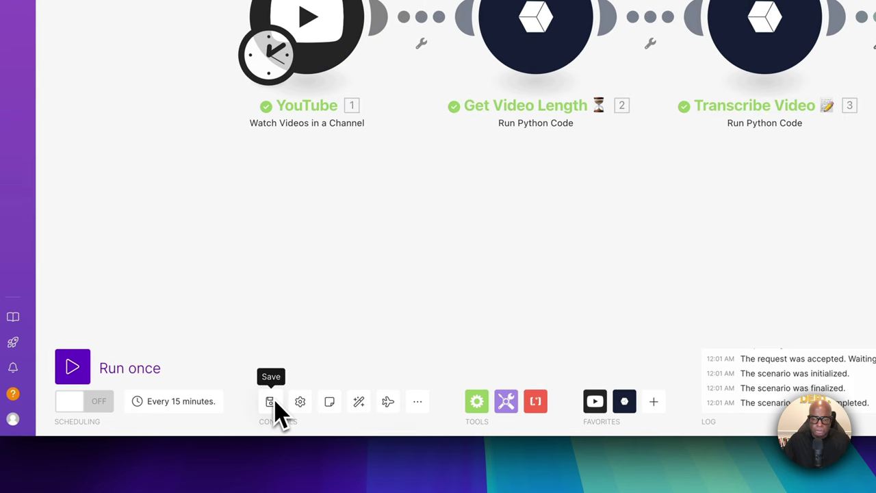
pyautogui.click(272, 402)
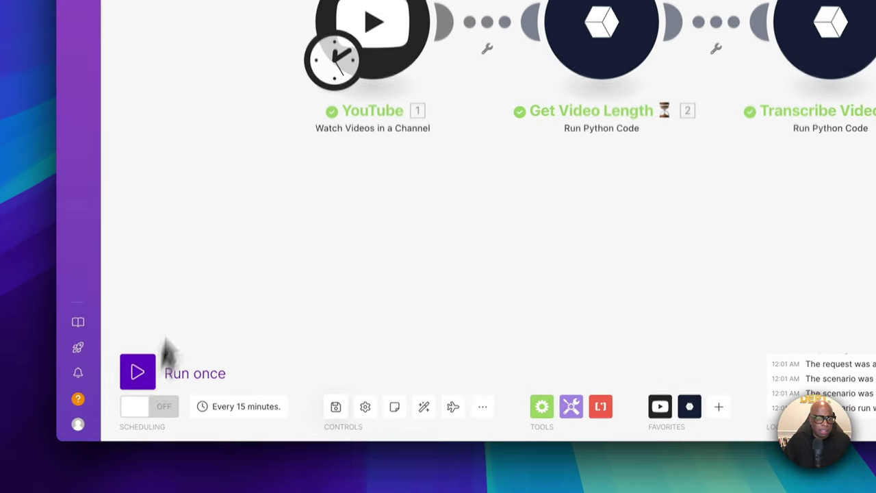
# - Set the YouTube module's starting point manually to the video titled "Test Video"
pyautogui.click(370, 31)
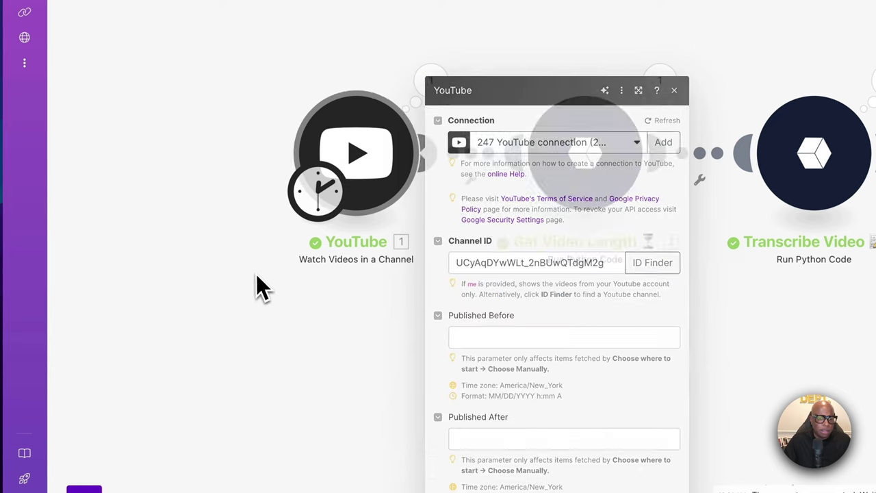
pyautogui.click(257, 286)
pyautogui.rightClick(355, 156)
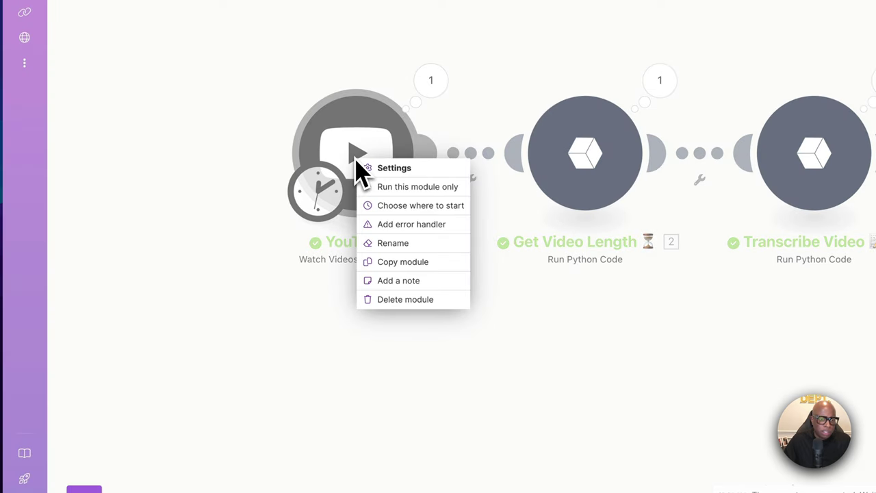
pyautogui.click(431, 206)
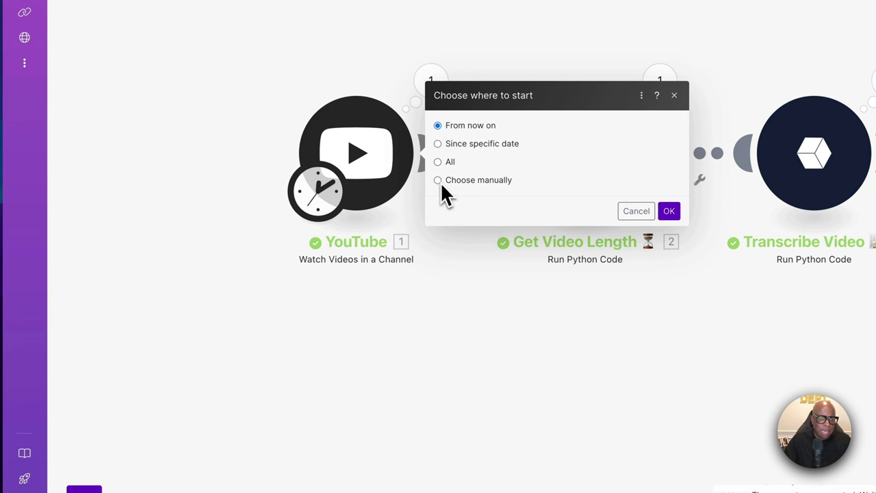
pyautogui.click(441, 182)
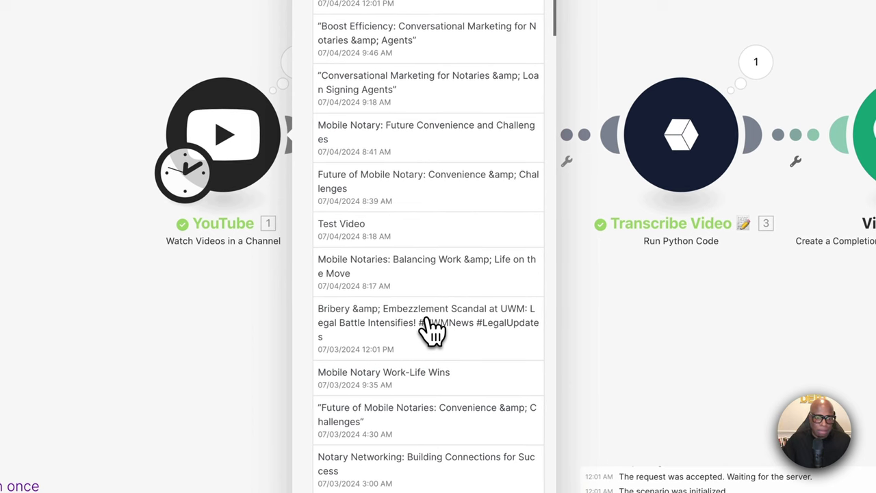
pyautogui.scroll(-3, 456, 294)
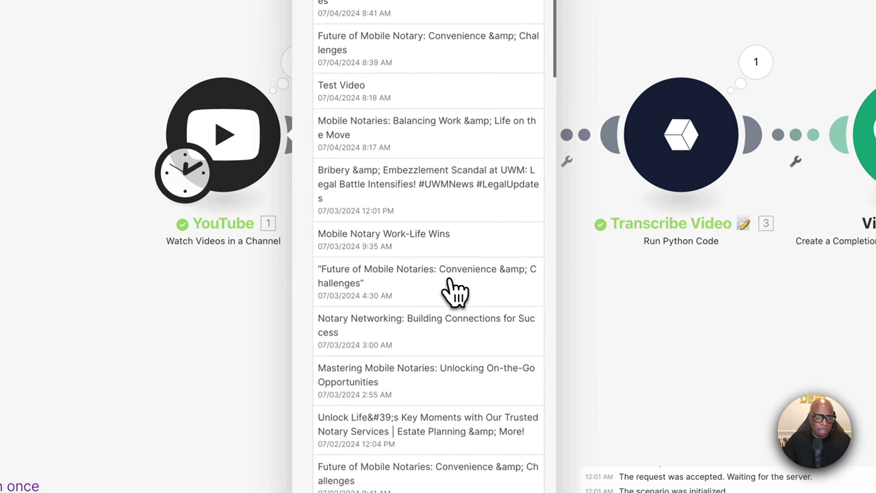
pyautogui.scroll(-8, 456, 294)
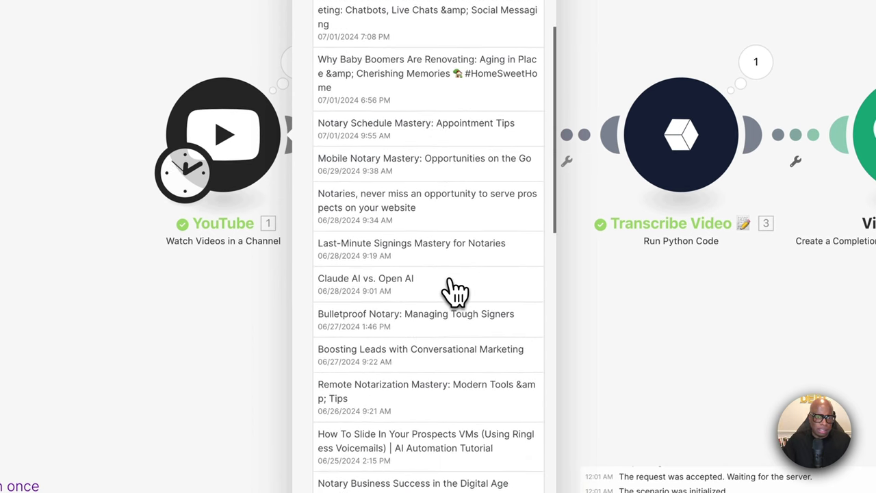
pyautogui.scroll(10, 456, 291)
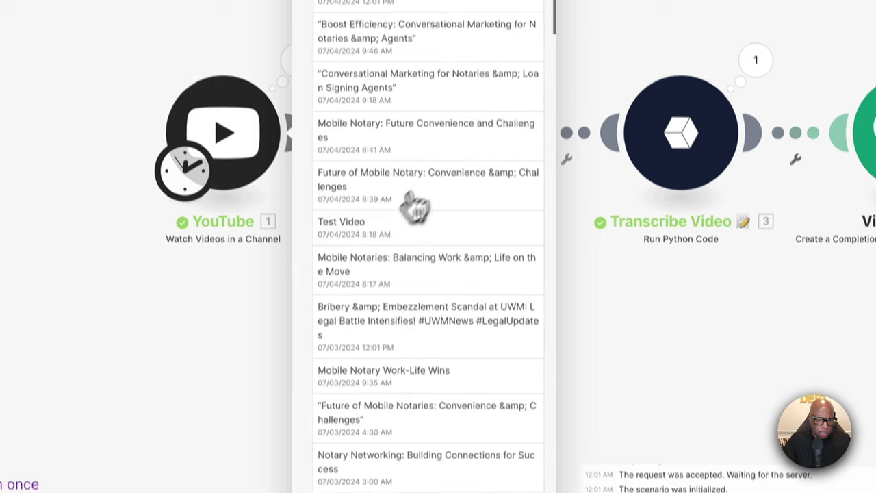
pyautogui.click(349, 231)
pyautogui.click(527, 425)
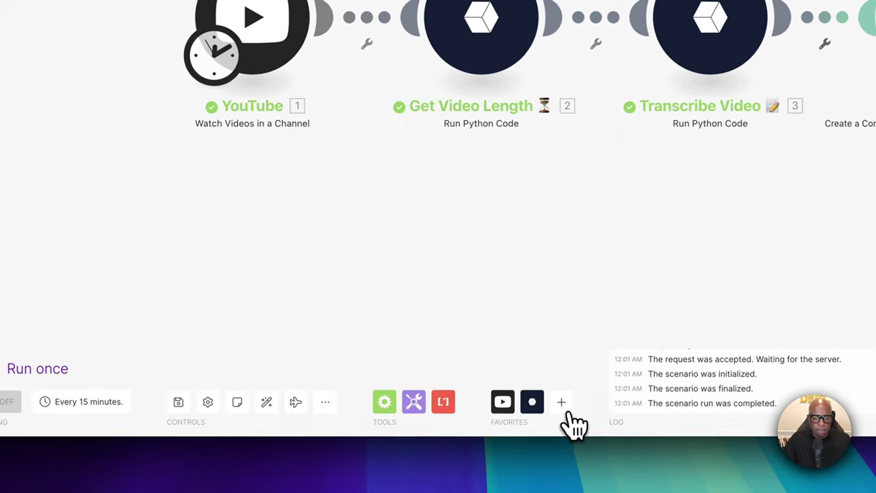
# - Run the scenario once and inspect the Video Title module's output result
pyautogui.click(133, 373)
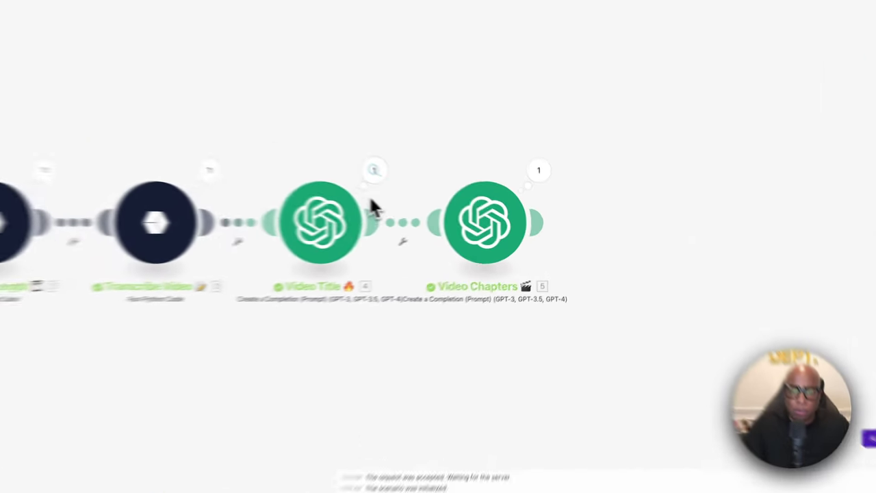
pyautogui.click(443, 193)
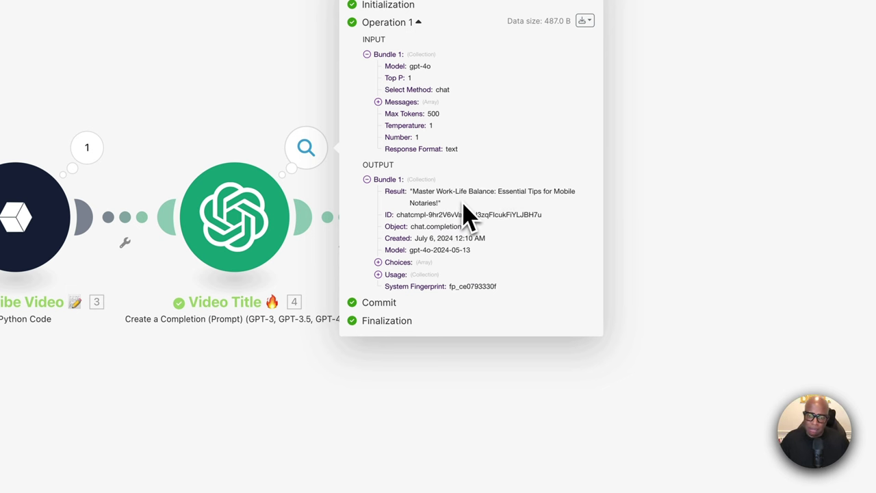
pyautogui.click(418, 369)
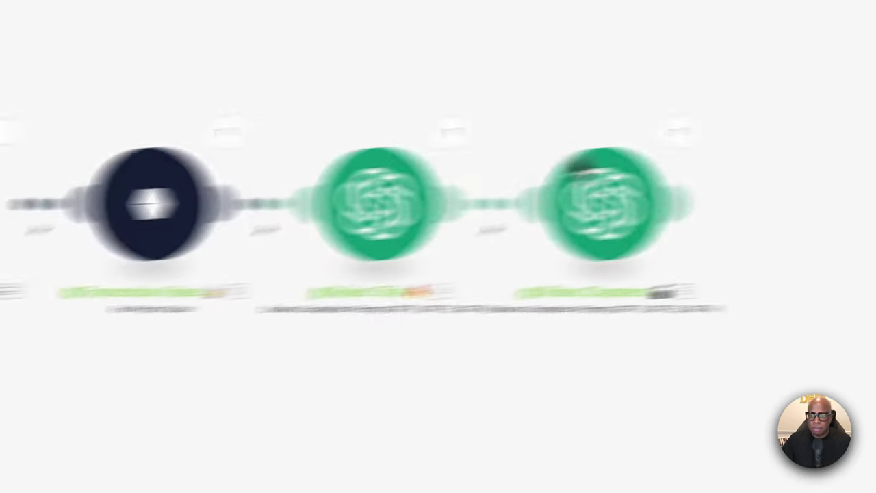
# - Inspect the Video Chapters module's output from the run, expanding its full Result text
pyautogui.click(328, 159)
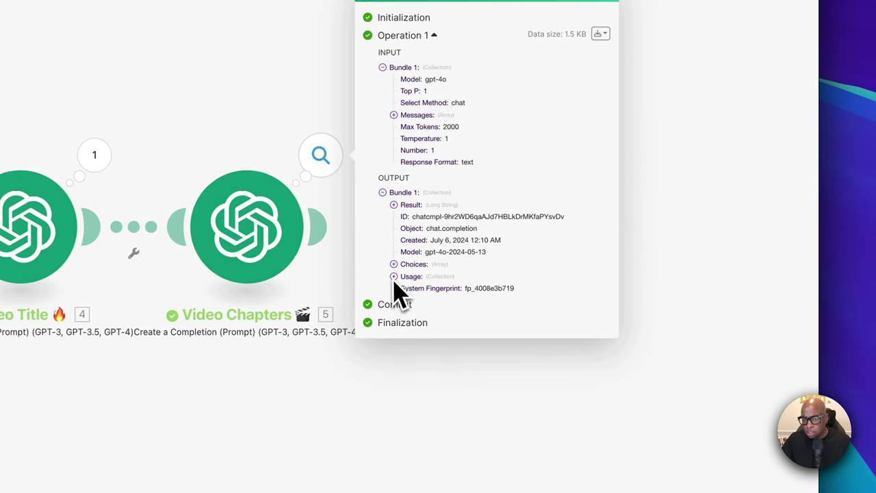
pyautogui.click(409, 204)
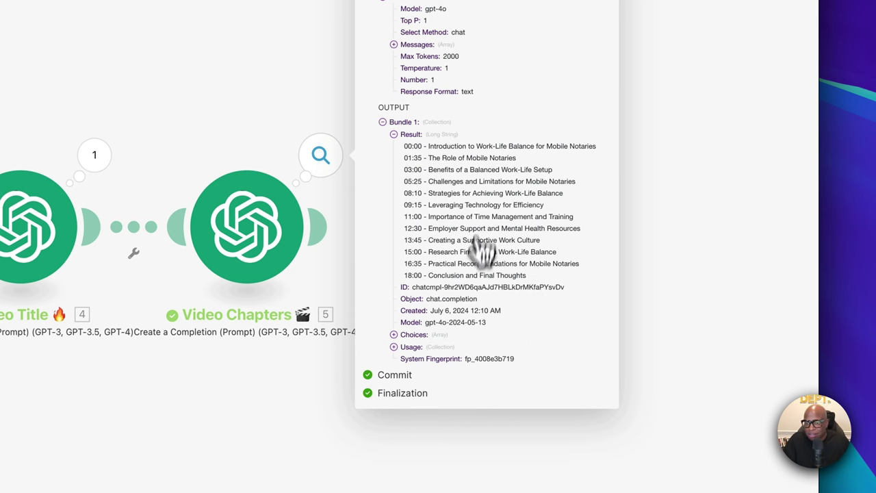
pyautogui.scroll(-5, 480, 251)
pyautogui.click(729, 273)
# - Paste the copied Video Description OpenAI module onto the canvas and connect it after the Video Chapters module
pyautogui.hscroll(3, 599, 191)
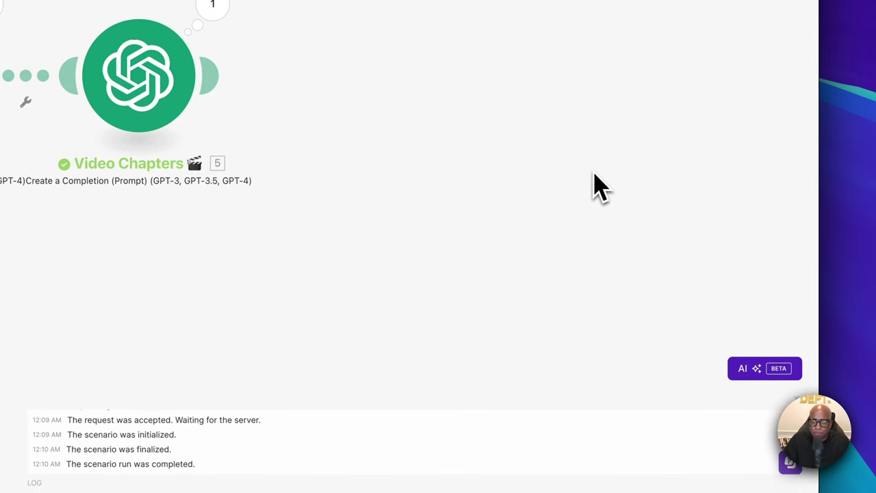
pyautogui.hscroll(-2, 597, 186)
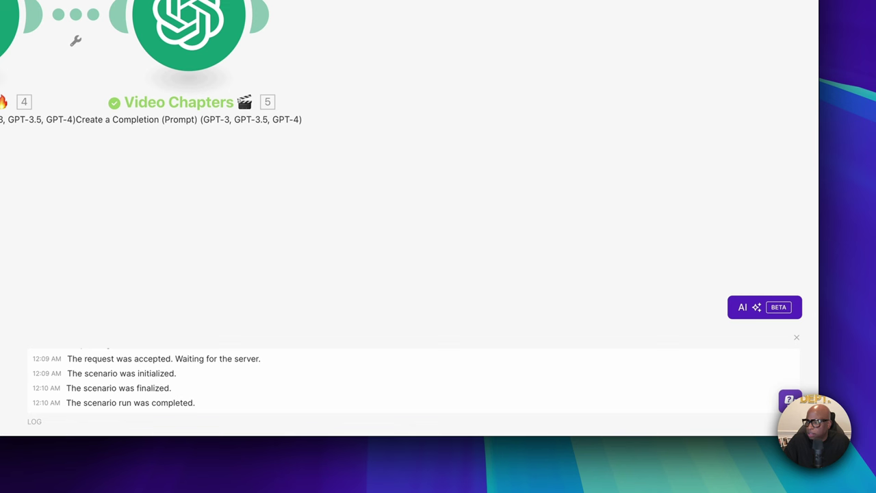
pyautogui.scroll(5, 450, 172)
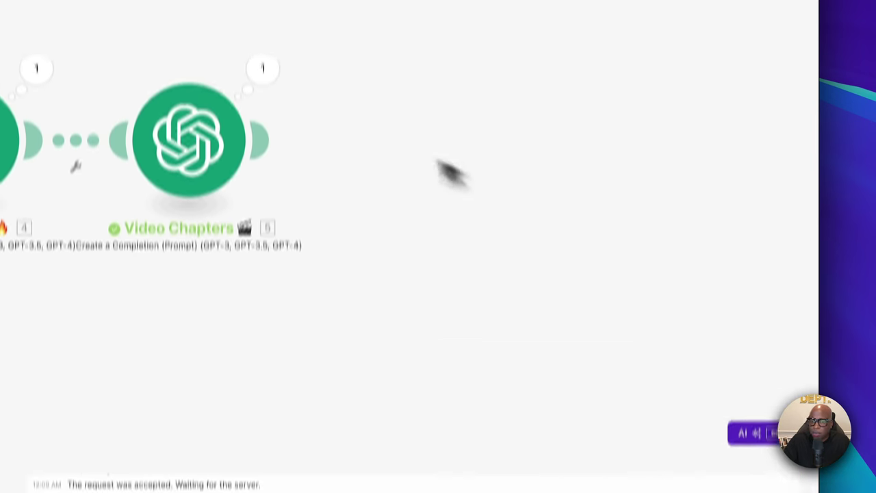
pyautogui.rightClick(446, 219)
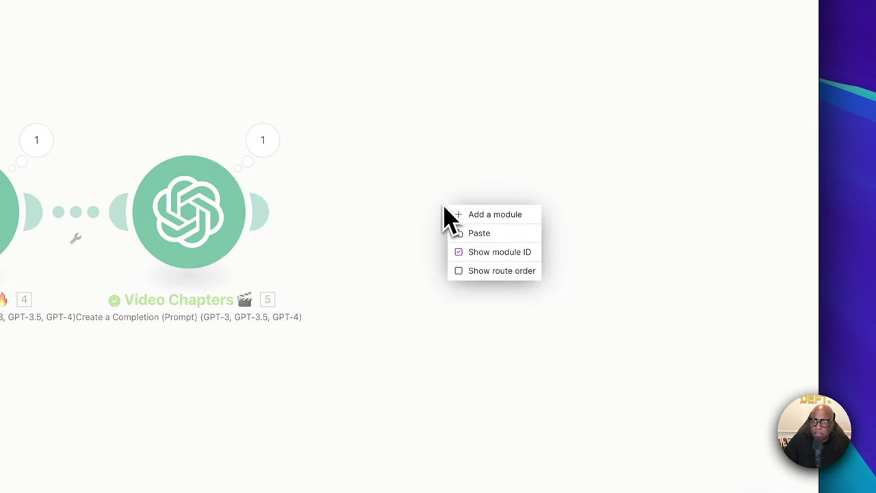
pyautogui.click(479, 233)
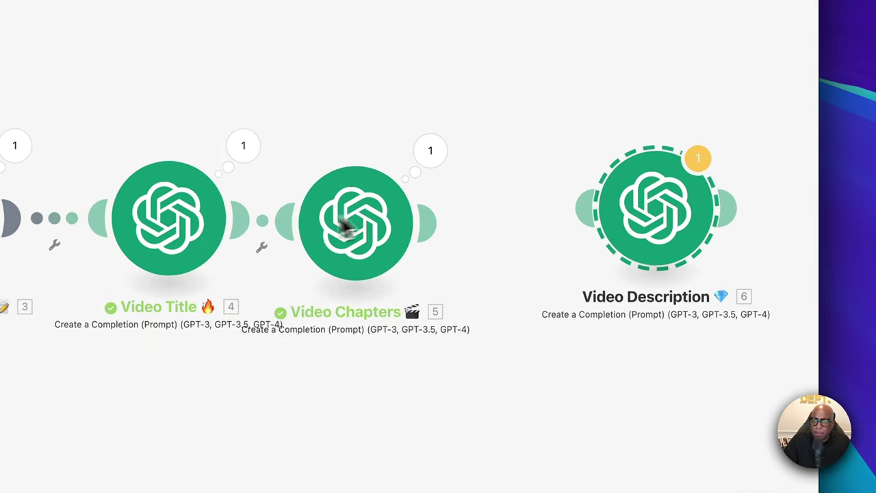
pyautogui.moveTo(345, 226); pyautogui.dragTo(377, 219)
pyautogui.moveTo(591, 210); pyautogui.dragTo(485, 204)
pyautogui.hscroll(3, 564, 294)
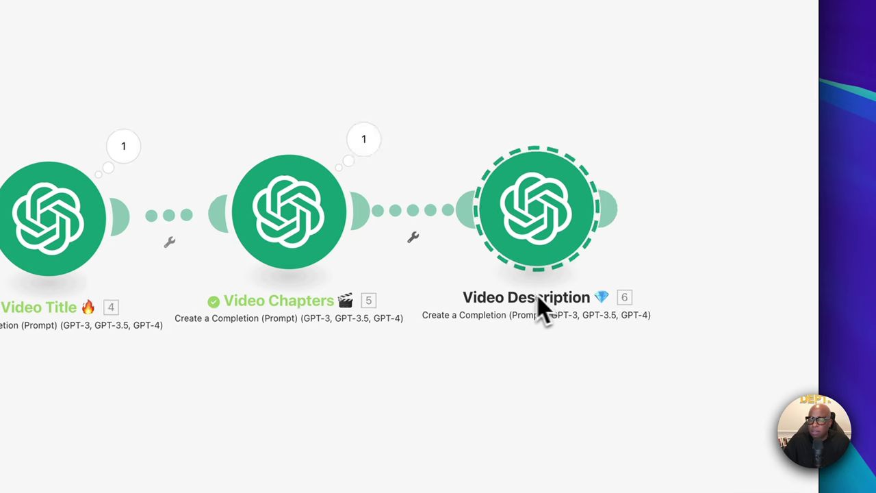
# - Open the Video Description module's settings and look over its model, system message and user message content
pyautogui.hscroll(5, 541, 308)
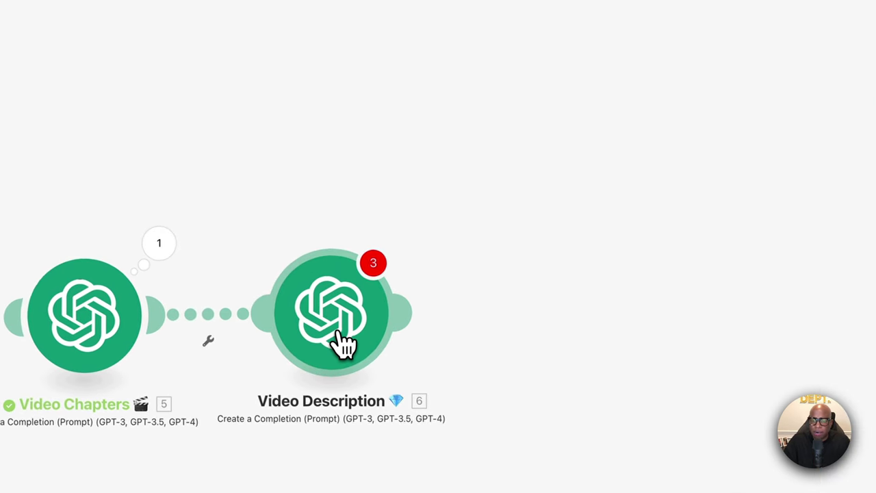
pyautogui.click(340, 330)
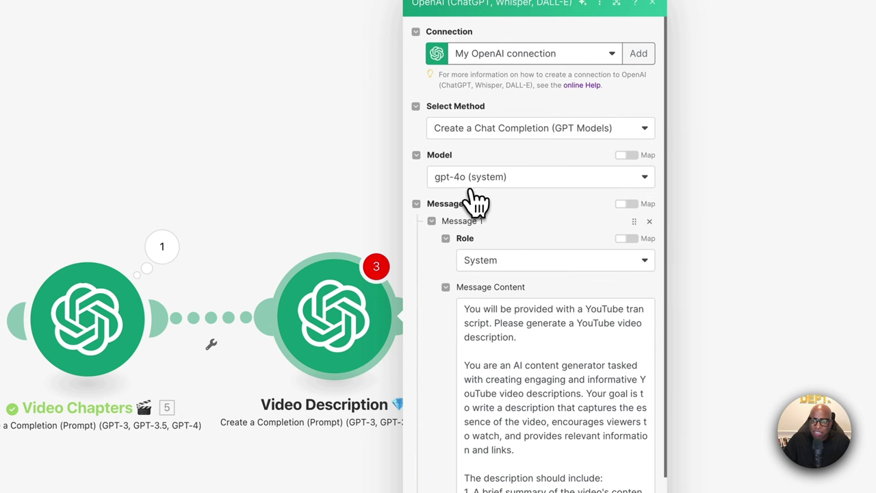
pyautogui.scroll(-5, 538, 274)
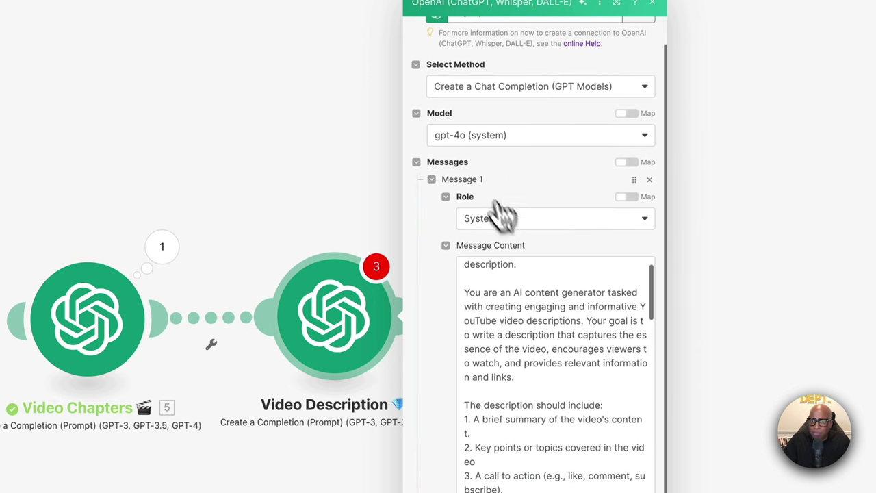
pyautogui.scroll(-3, 502, 274)
pyautogui.scroll(3, 504, 452)
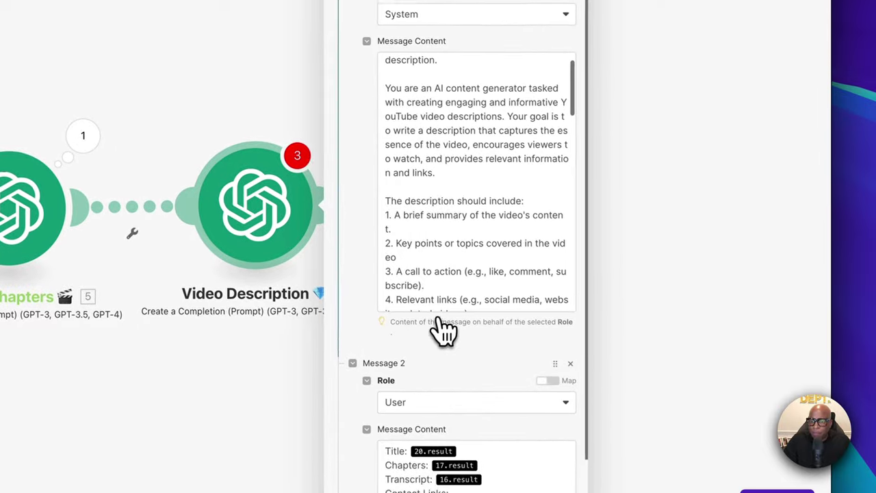
pyautogui.scroll(5, 452, 158)
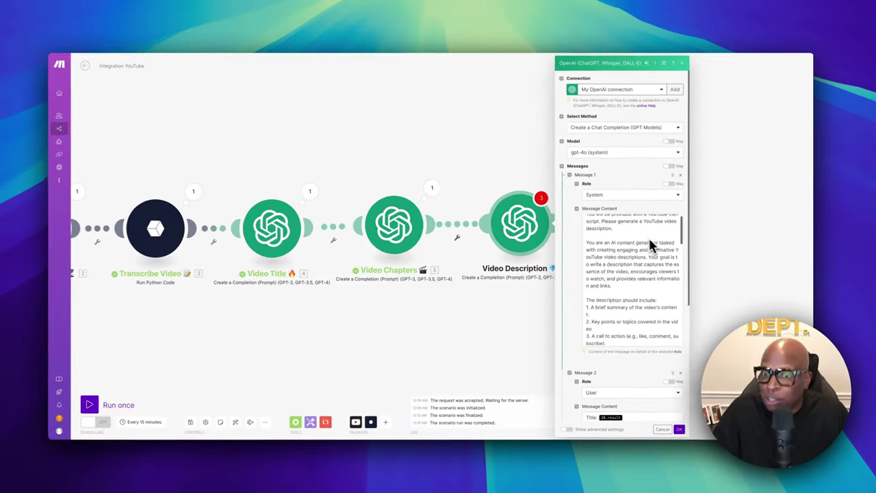
# - Read through the Video Description system message, covering the required description elements, output rules, example input and example output
pyautogui.scroll(-2, 438, 254)
pyautogui.scroll(-2, 645, 245)
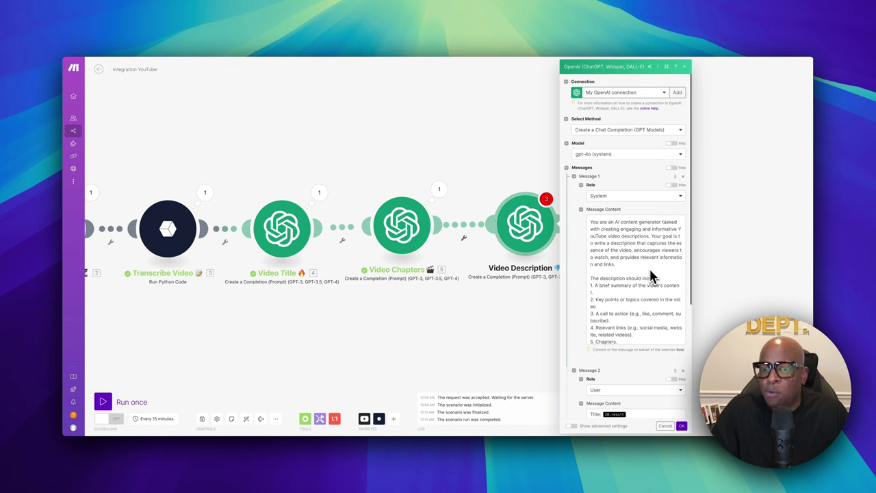
pyautogui.scroll(-3, 655, 269)
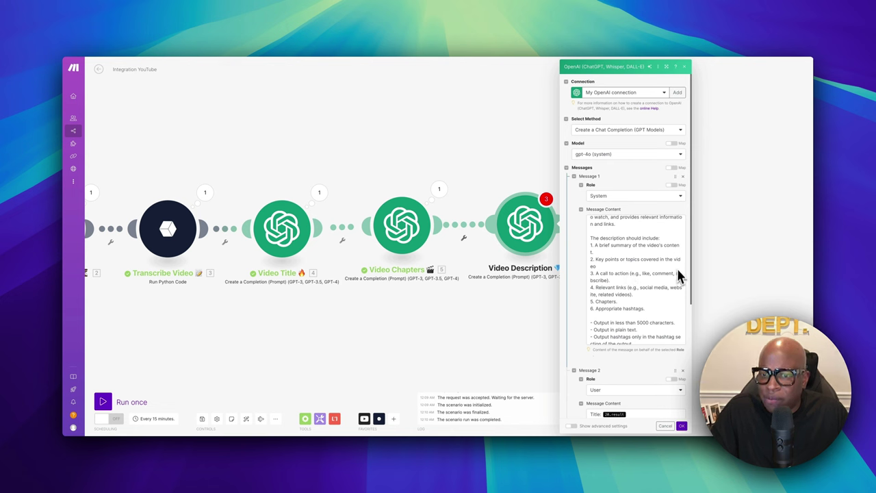
pyautogui.scroll(-2, 627, 277)
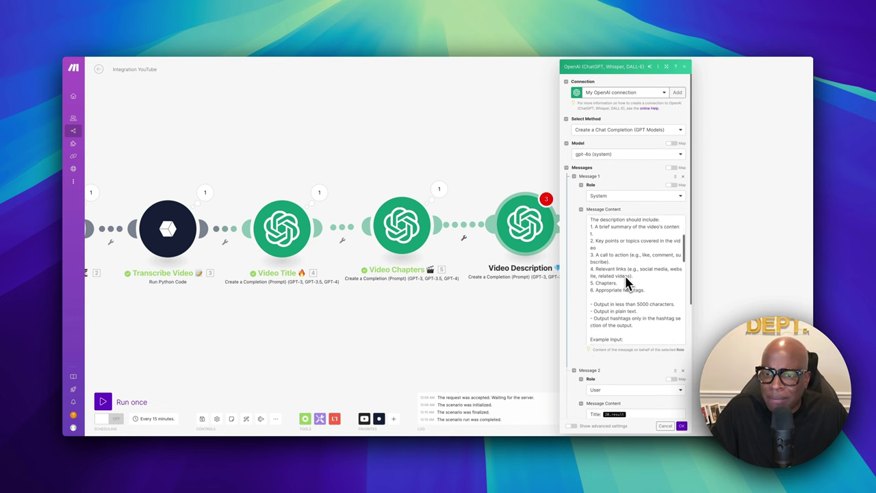
pyautogui.scroll(-1, 626, 279)
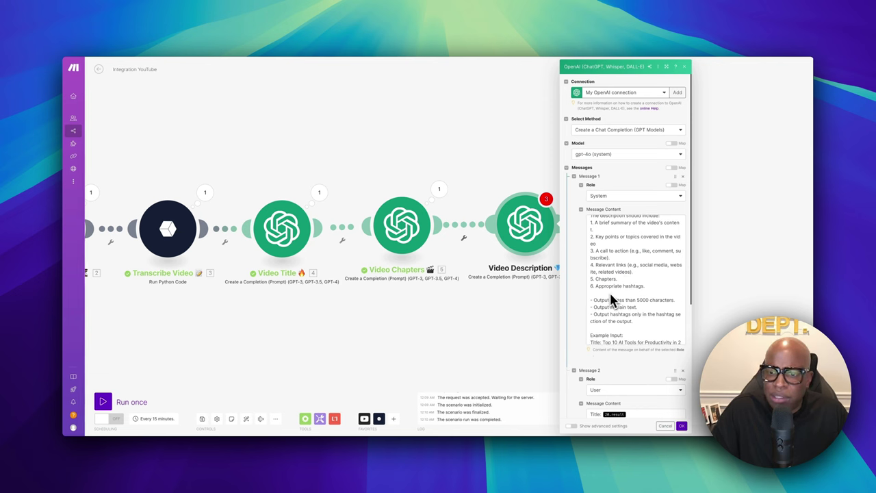
pyautogui.scroll(-2, 643, 299)
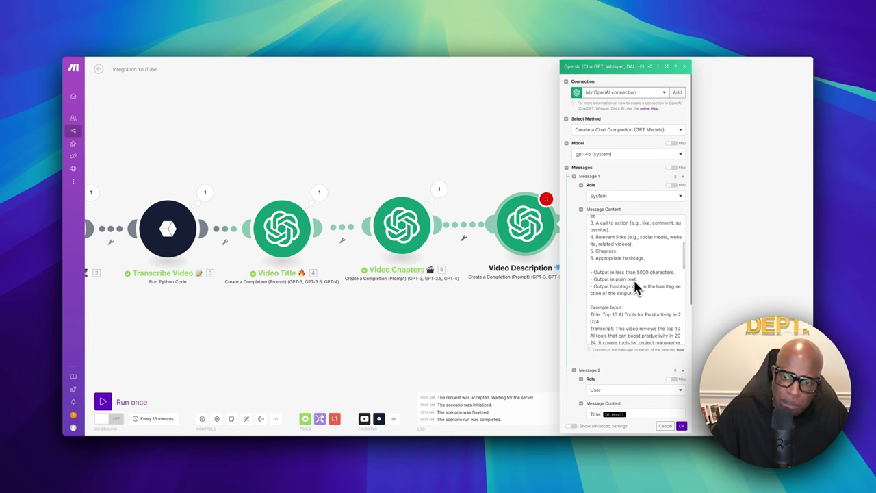
pyautogui.scroll(-1, 652, 286)
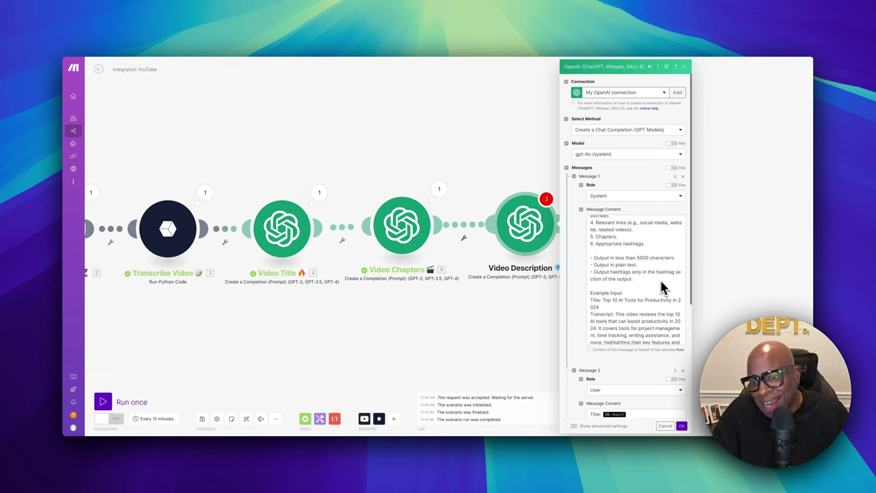
pyautogui.scroll(-2, 649, 288)
pyautogui.scroll(-2, 650, 287)
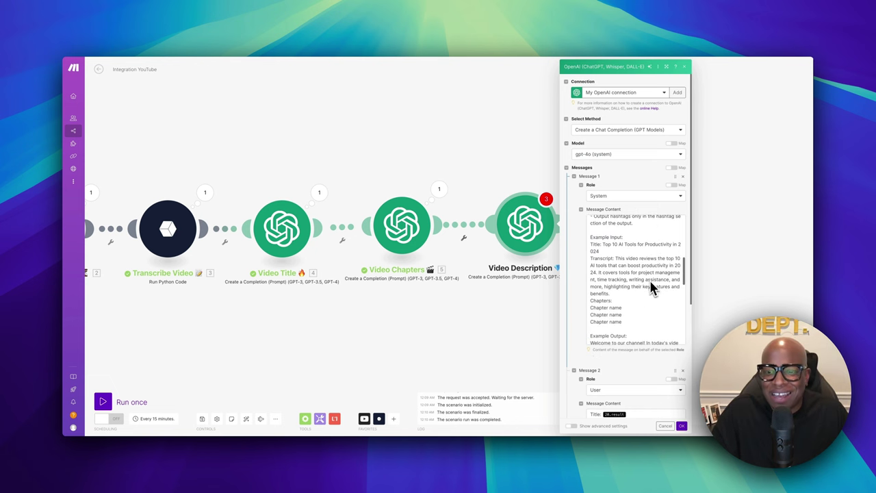
pyautogui.scroll(-4, 640, 321)
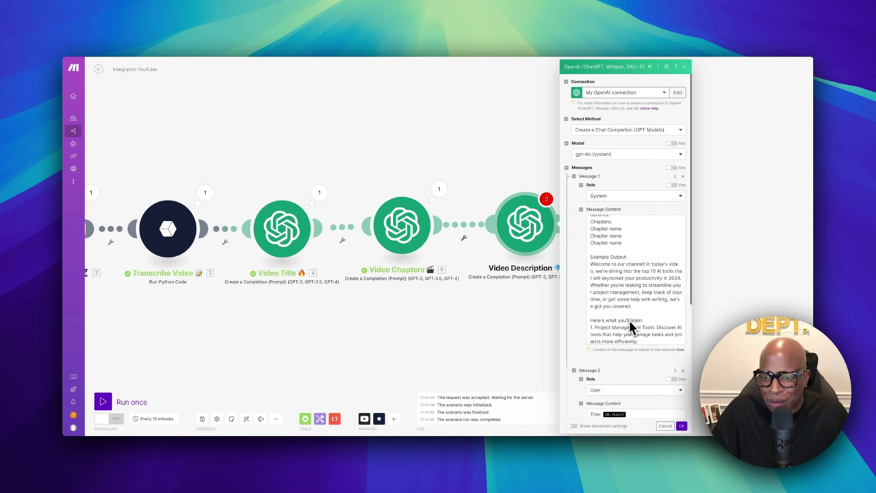
pyautogui.scroll(-5, 631, 327)
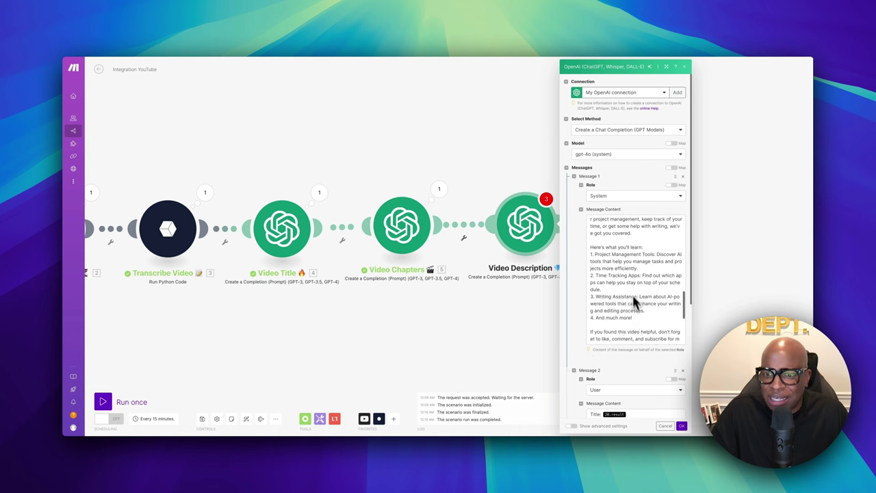
pyautogui.scroll(-8, 617, 263)
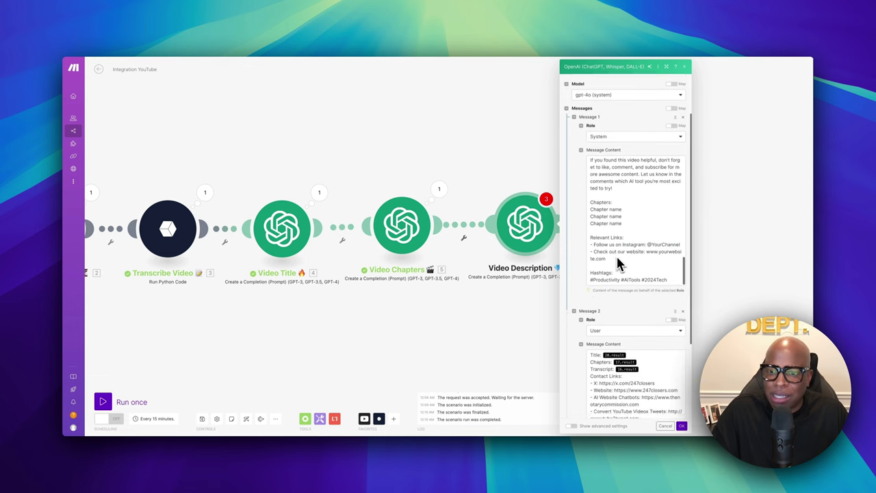
pyautogui.scroll(1, 618, 264)
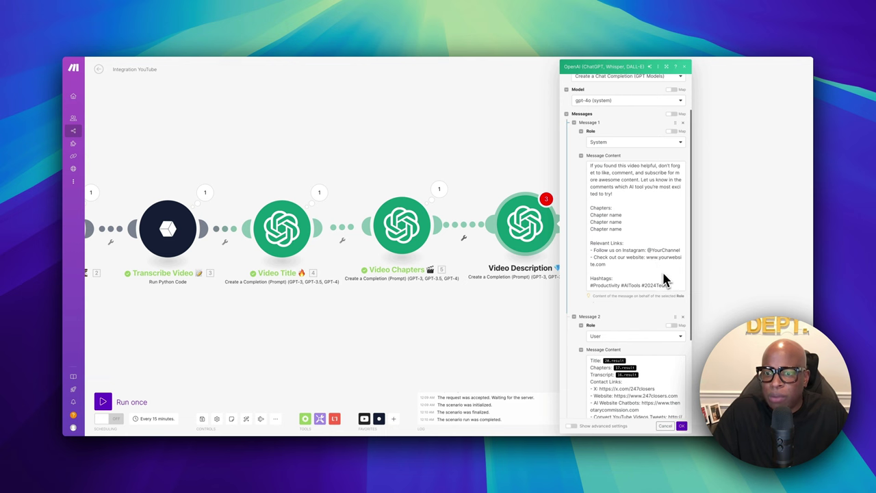
# - Remove the outdated mapped results from the Title, Chapters and Transcript lines of the Video Description module's user message
pyautogui.scroll(-1, 634, 270)
pyautogui.scroll(-1, 634, 269)
pyautogui.scroll(2, 637, 272)
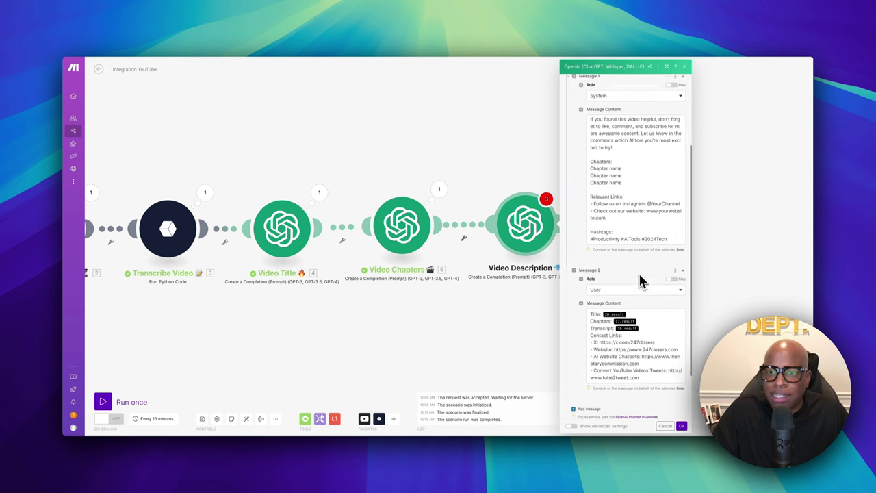
pyautogui.scroll(-4, 609, 212)
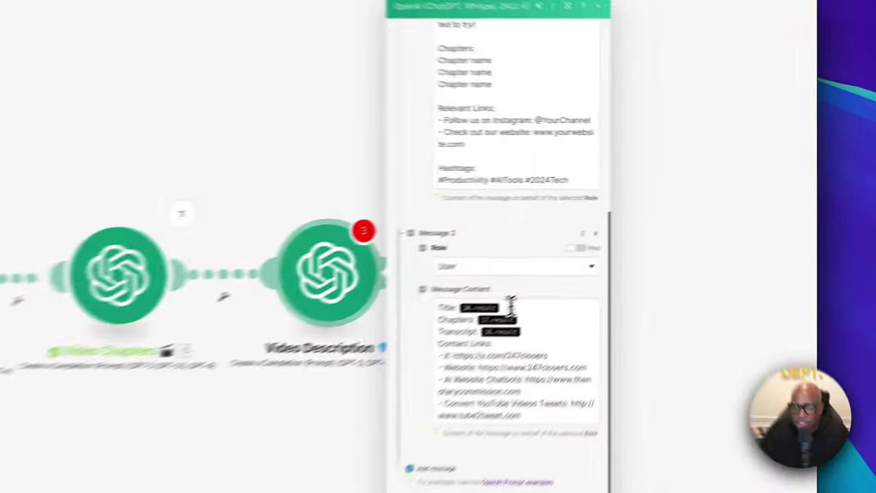
pyautogui.click(510, 306)
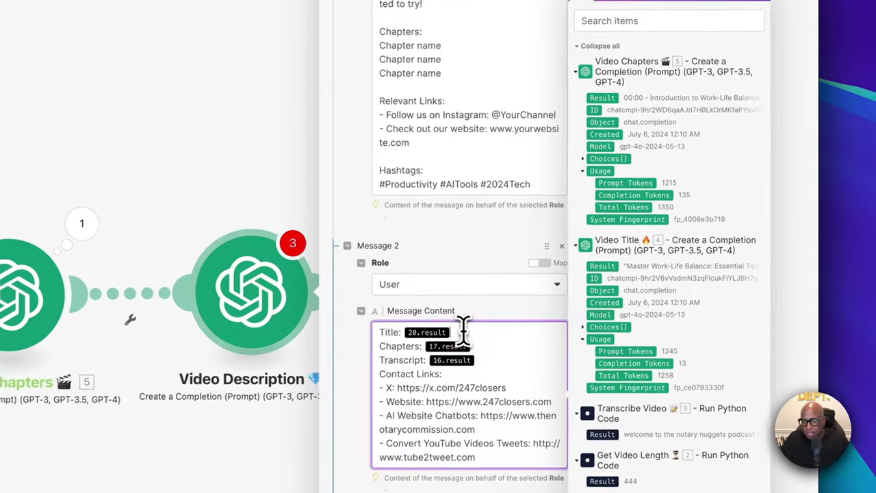
pyautogui.press('BackSpace')
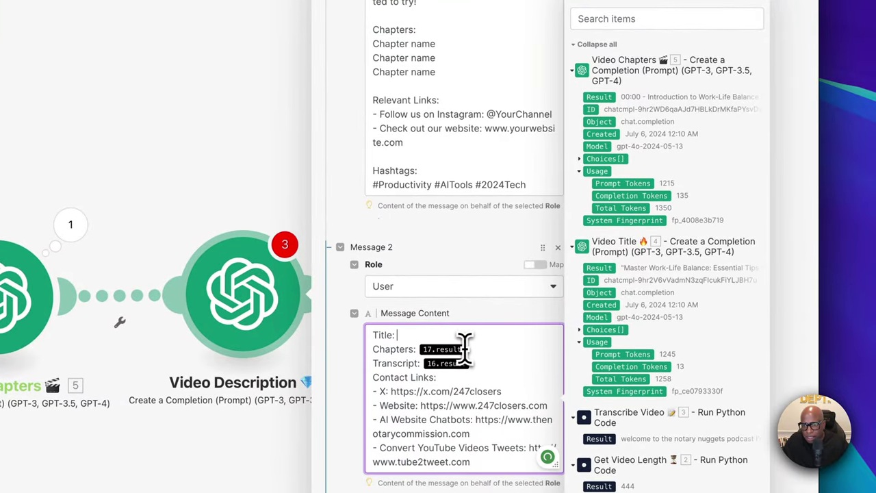
pyautogui.click(472, 349)
pyautogui.press('BackSpace')
pyautogui.click(474, 363)
pyautogui.press('BackSpace')
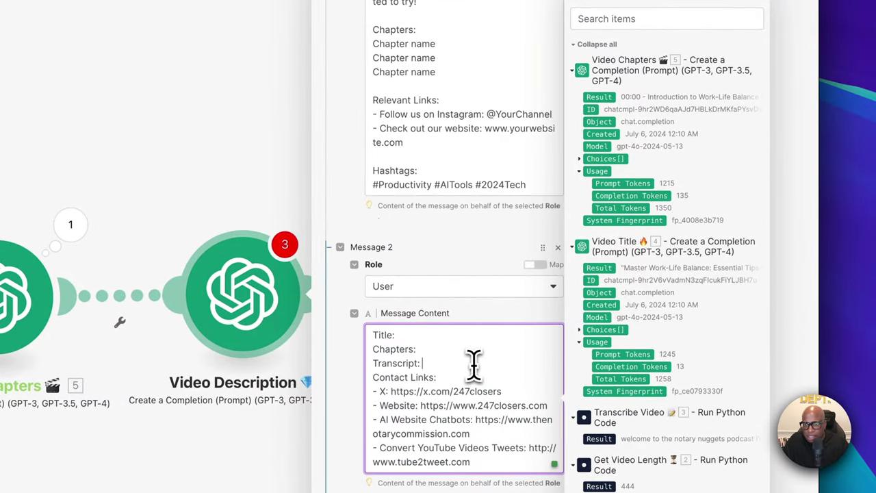
# - Map the Video Title module's Result to the Title line and the Video Chapters module's Result to the Chapters line
pyautogui.click(421, 335)
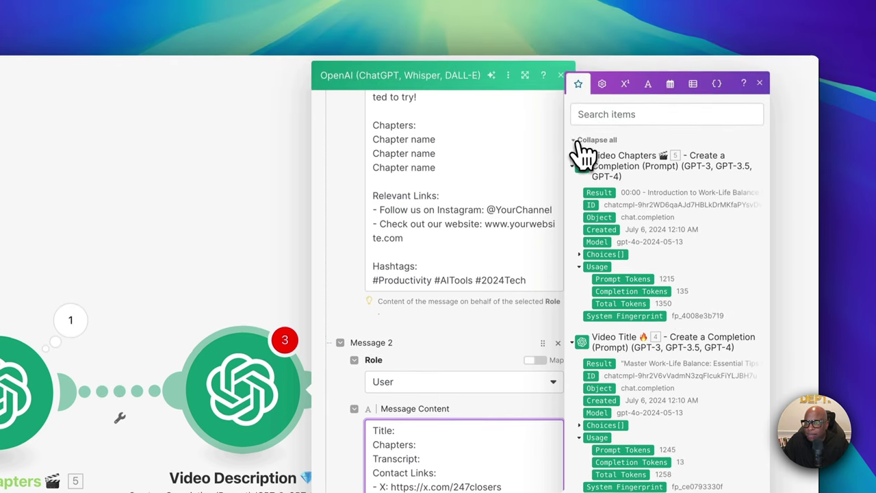
pyautogui.click(582, 44)
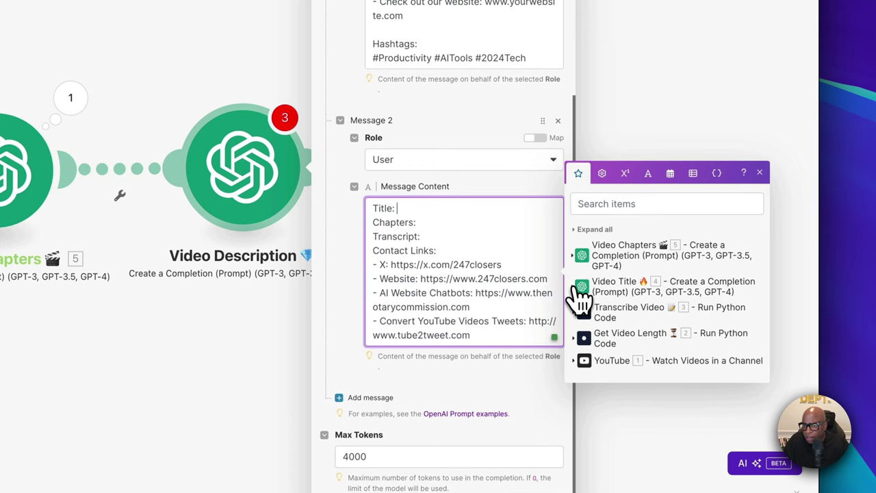
pyautogui.click(582, 287)
pyautogui.click(598, 235)
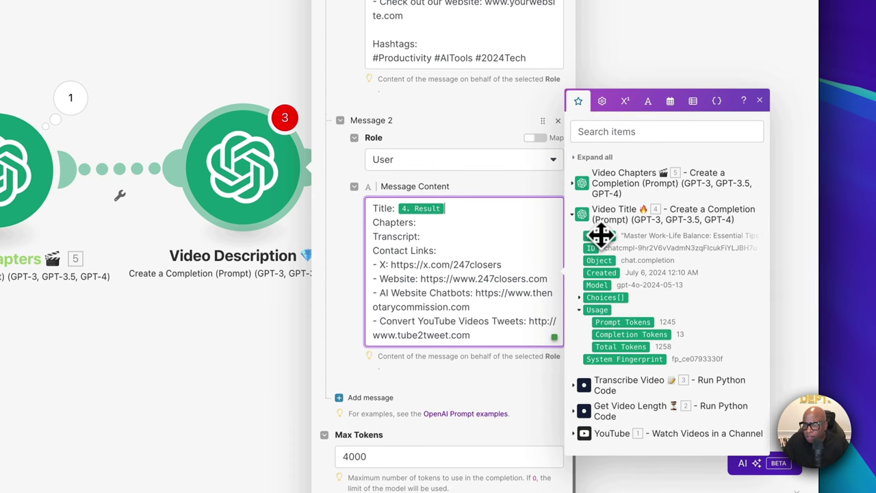
pyautogui.click(474, 222)
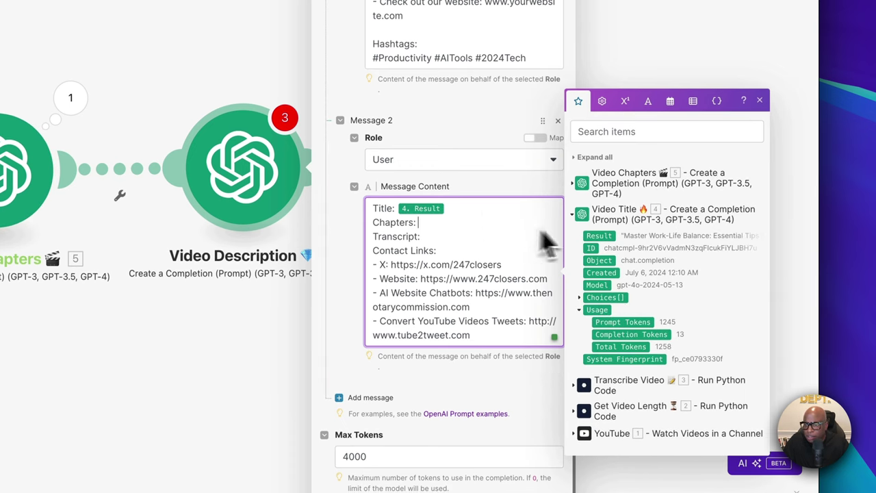
pyautogui.click(581, 184)
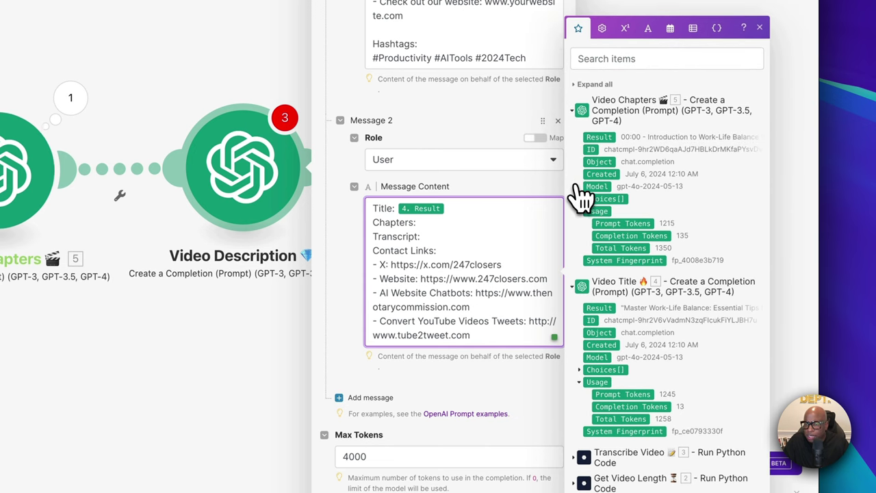
pyautogui.click(606, 138)
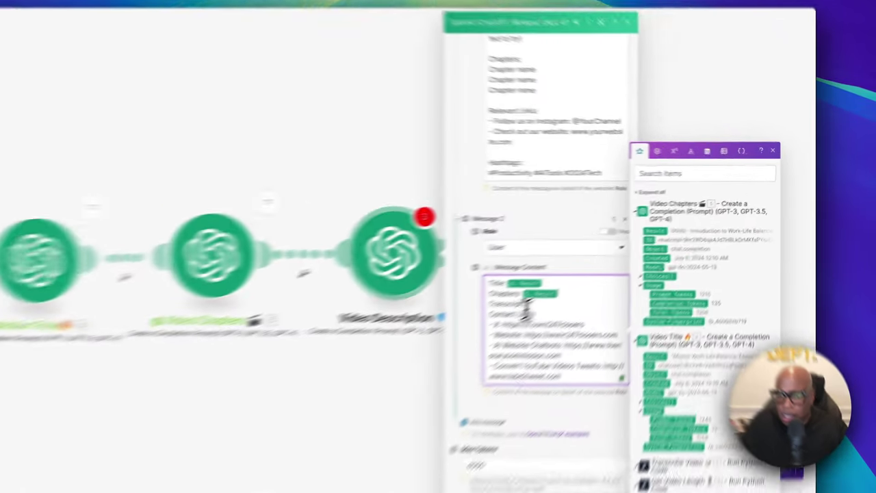
# - Map the Transcribe Video module's Result to the Transcript line, confirm the Video Description settings and save the scenario
pyautogui.click(623, 259)
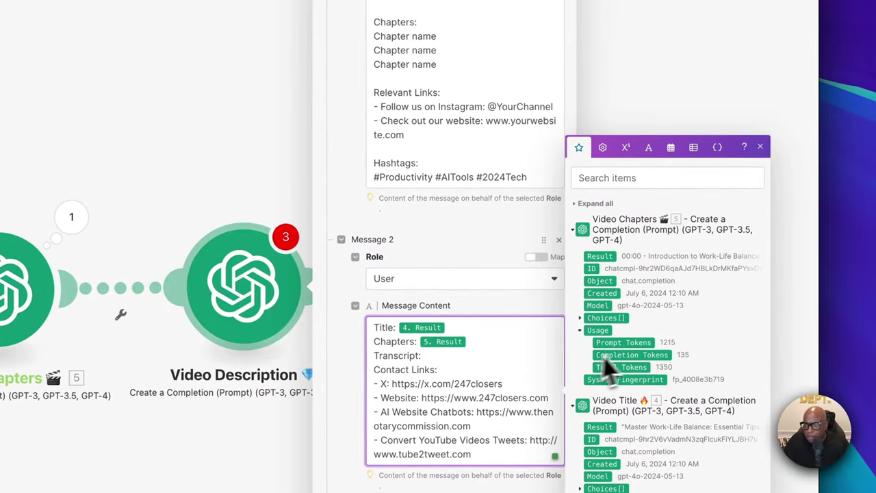
pyautogui.click(586, 204)
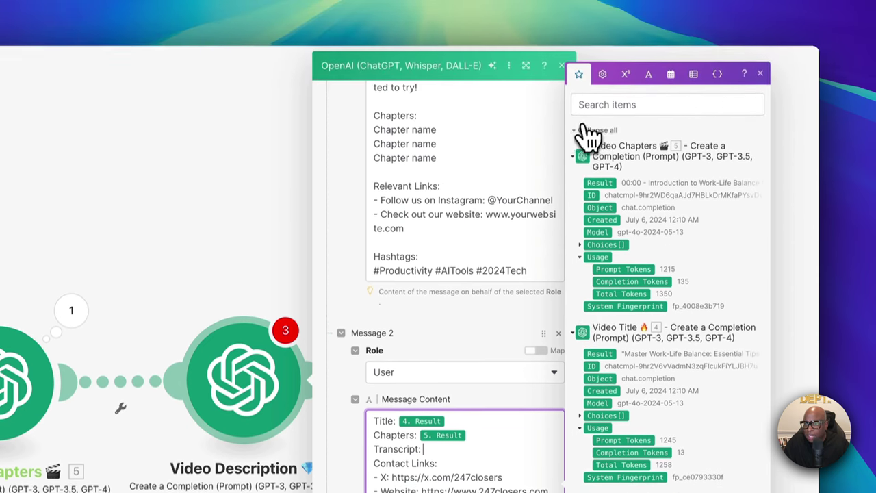
pyautogui.click(595, 130)
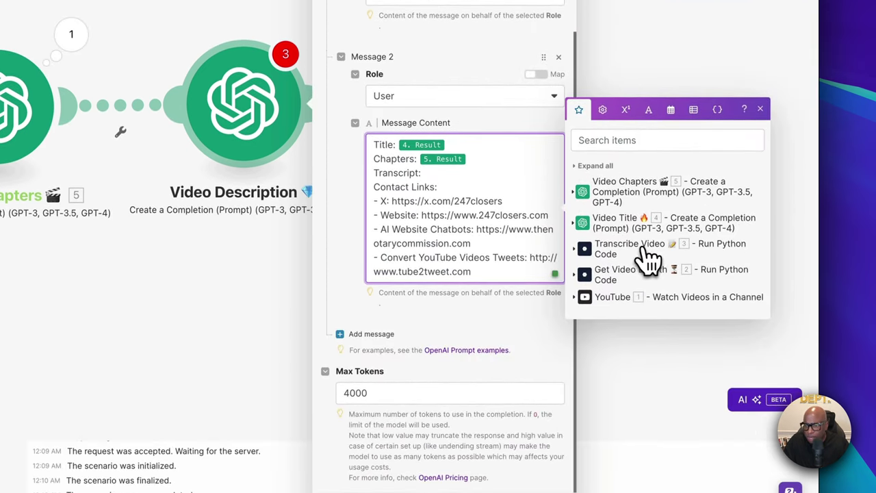
pyautogui.click(588, 254)
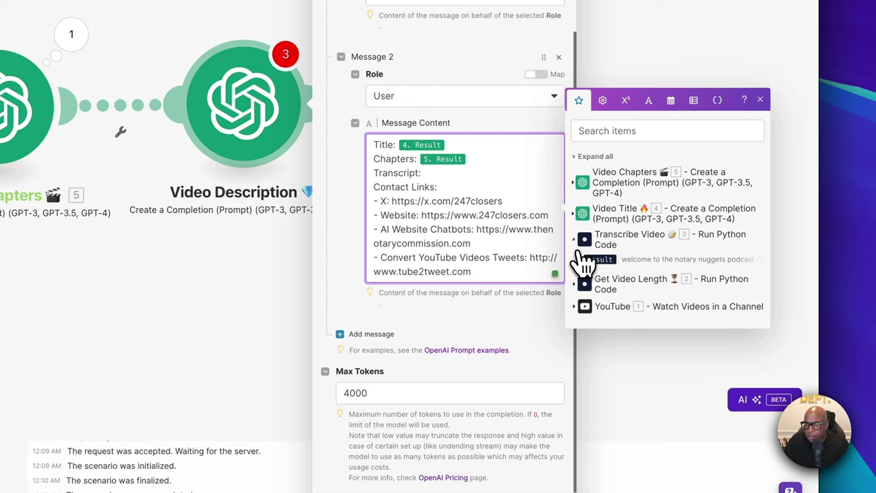
pyautogui.click(608, 260)
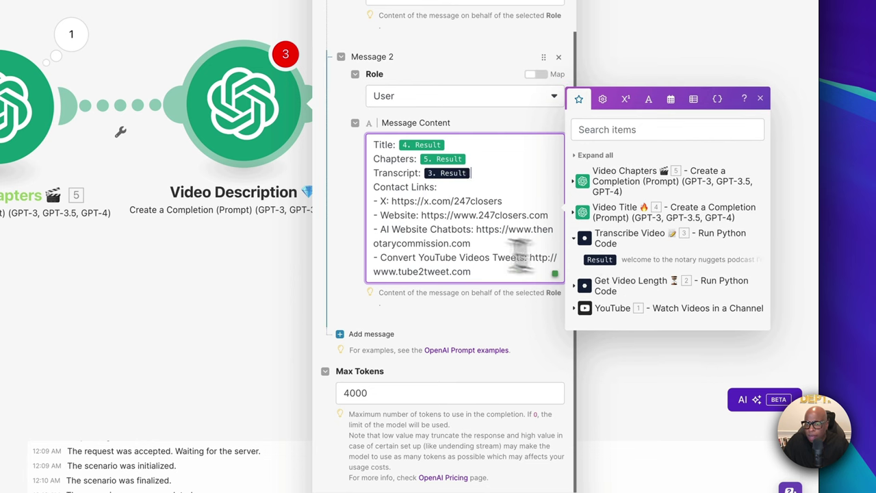
pyautogui.click(456, 189)
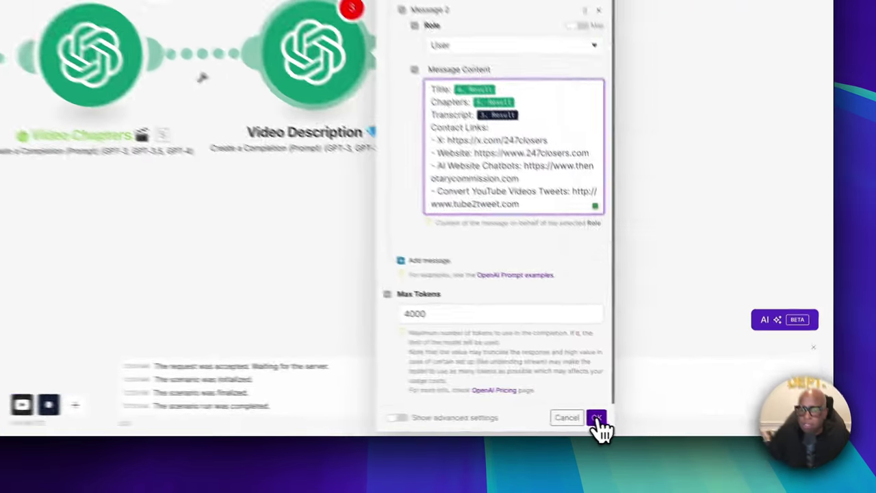
pyautogui.click(682, 426)
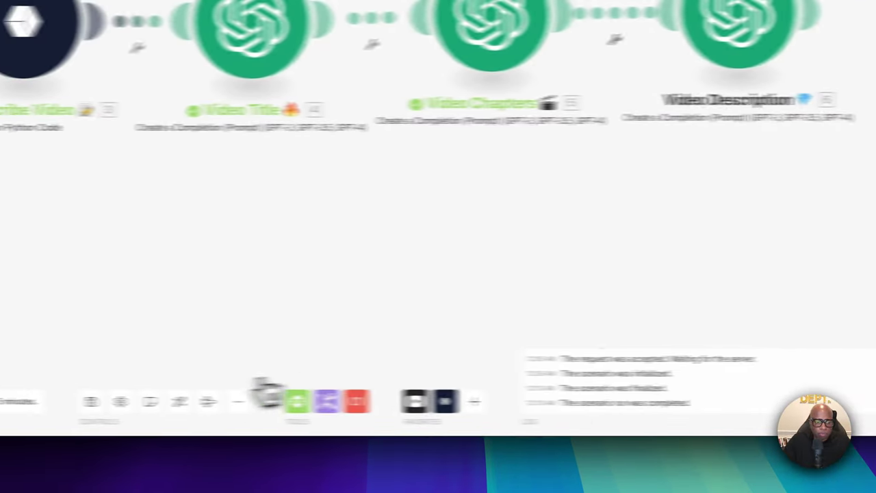
pyautogui.click(254, 402)
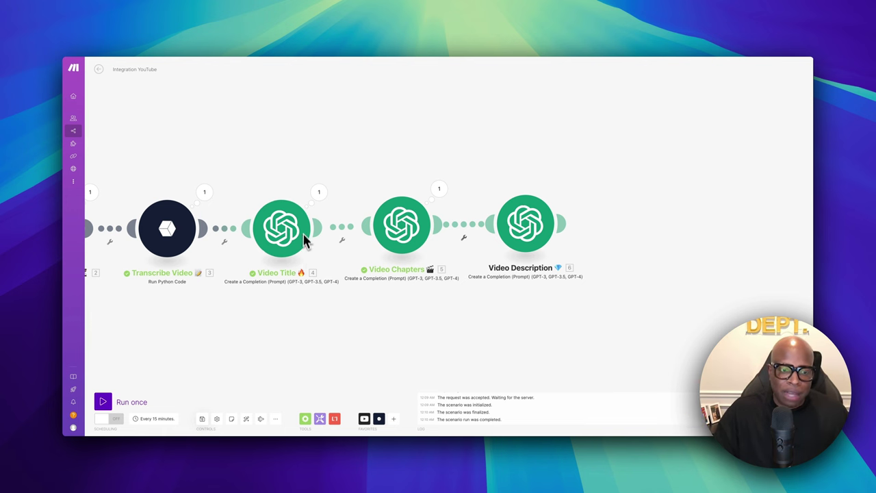
pyautogui.hscroll(-2, 303, 239)
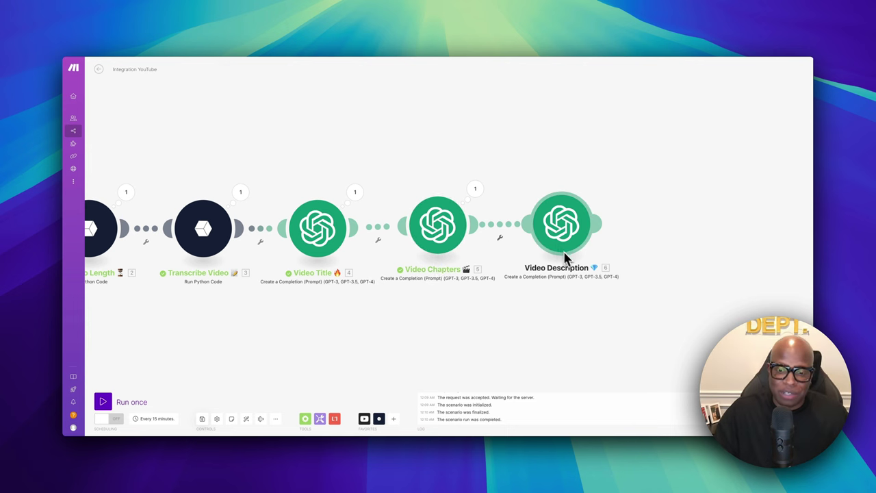
pyautogui.hscroll(2, 580, 264)
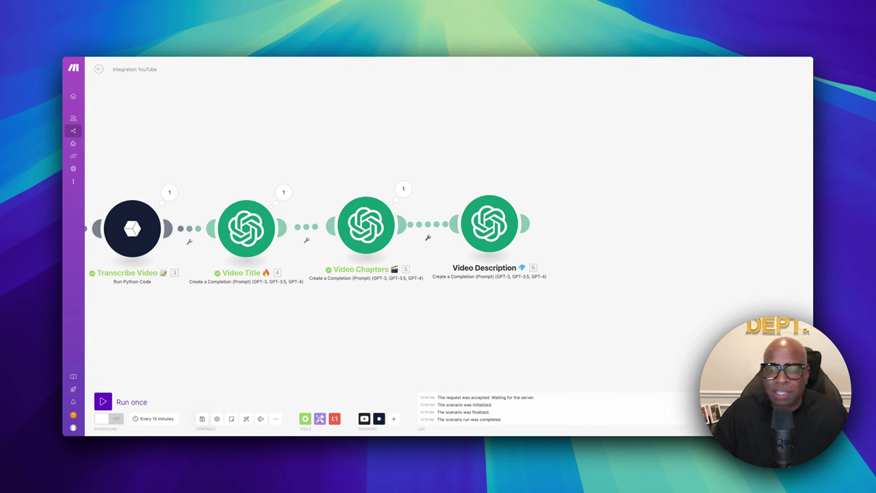
pyautogui.hscroll(1, 678, 284)
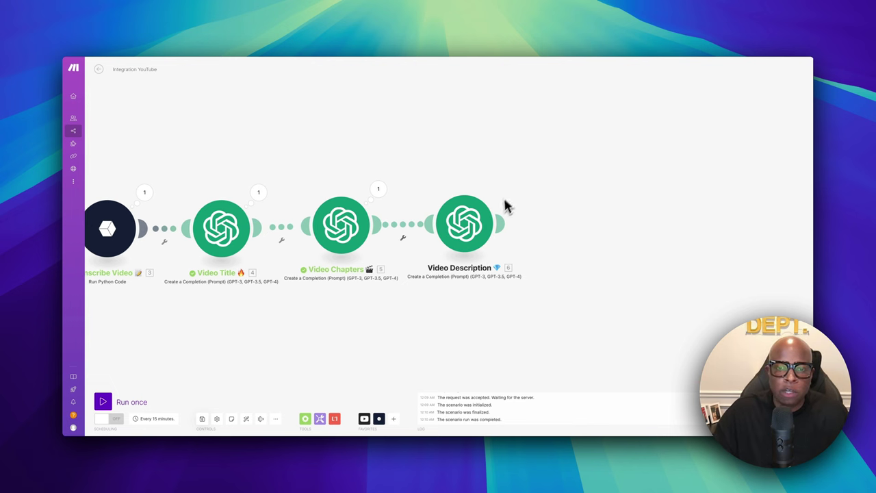
pyautogui.moveTo(503, 237)
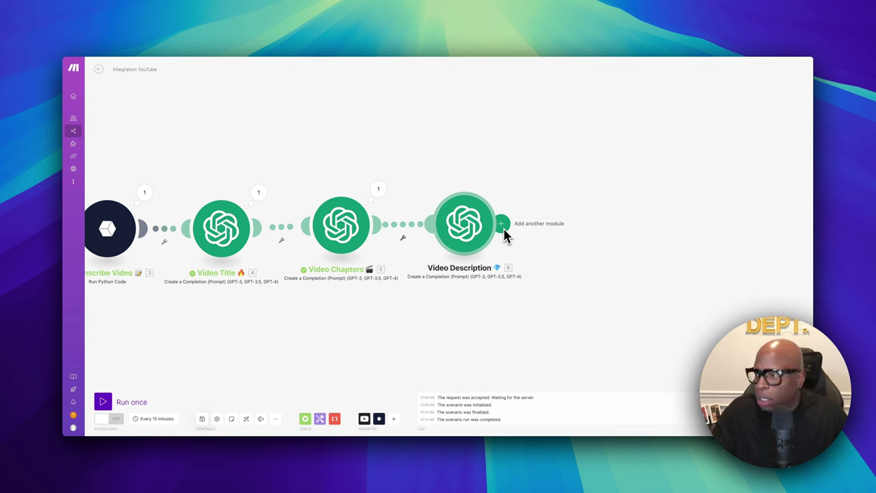
# - Paste the copied Thumbnail Words OpenAI module, connect it after the Video Description module and auto-align the scenario
pyautogui.hscroll(2, 528, 231)
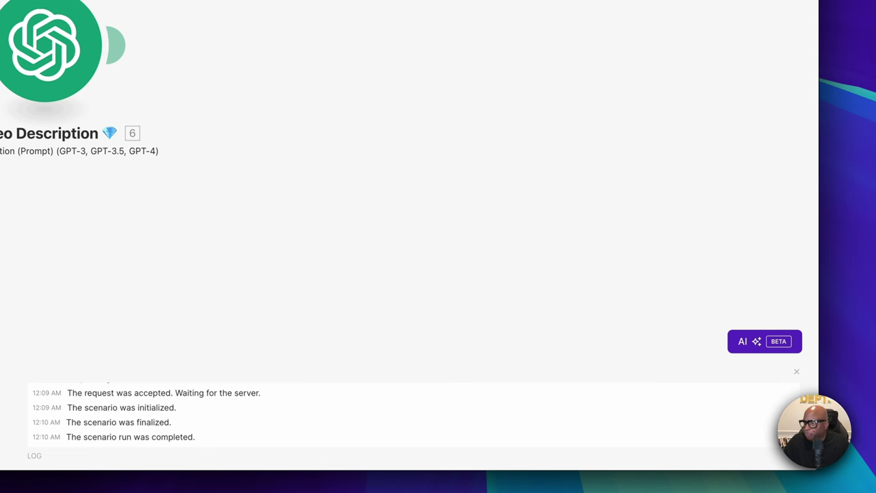
pyautogui.rightClick(564, 269)
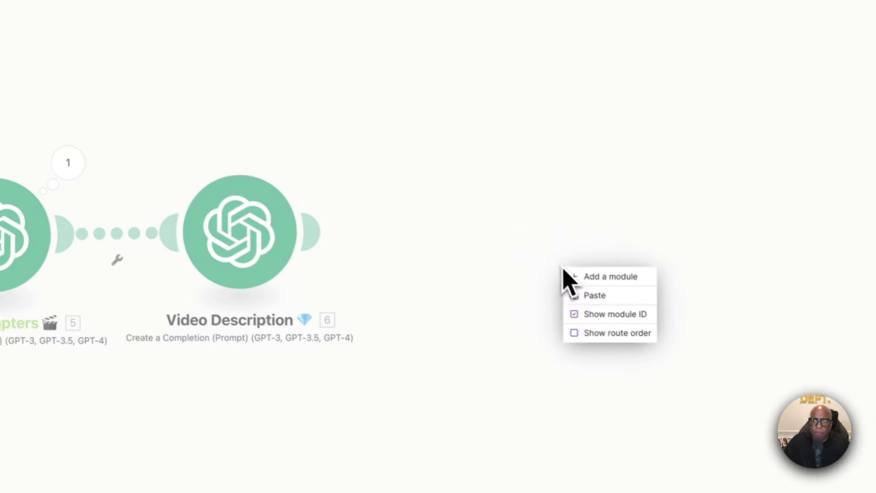
pyautogui.click(610, 305)
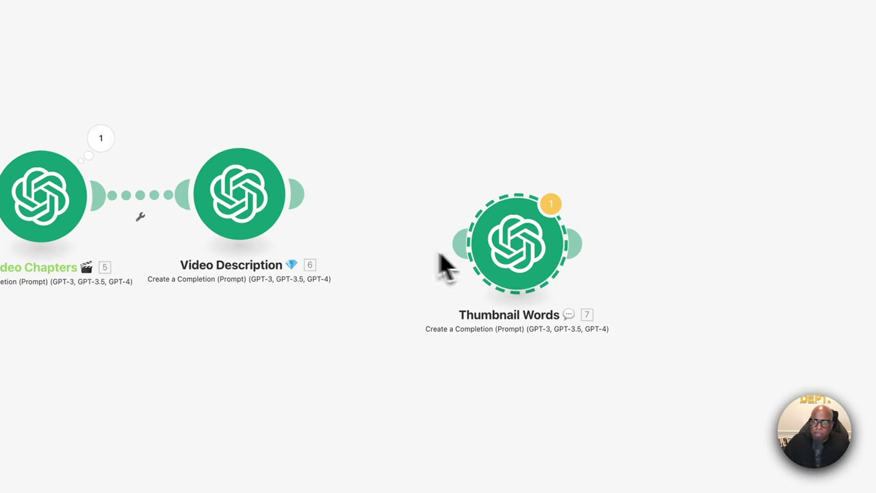
pyautogui.moveTo(464, 245); pyautogui.dragTo(286, 183)
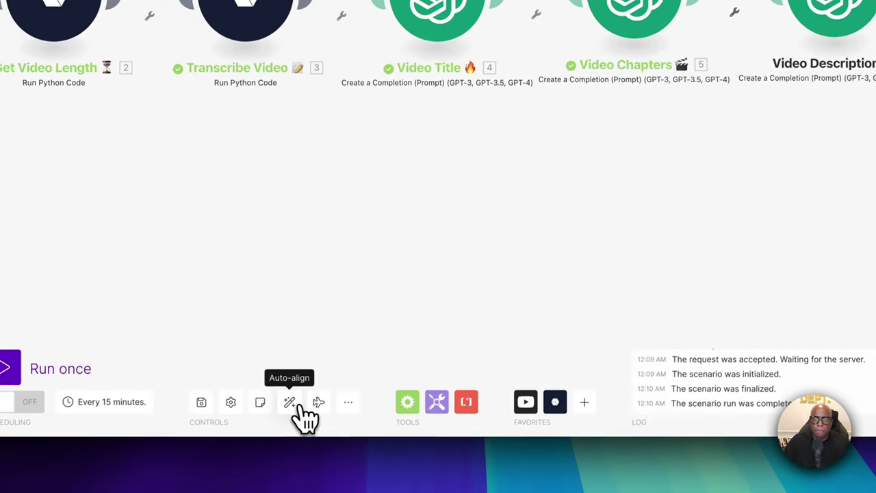
pyautogui.click(299, 405)
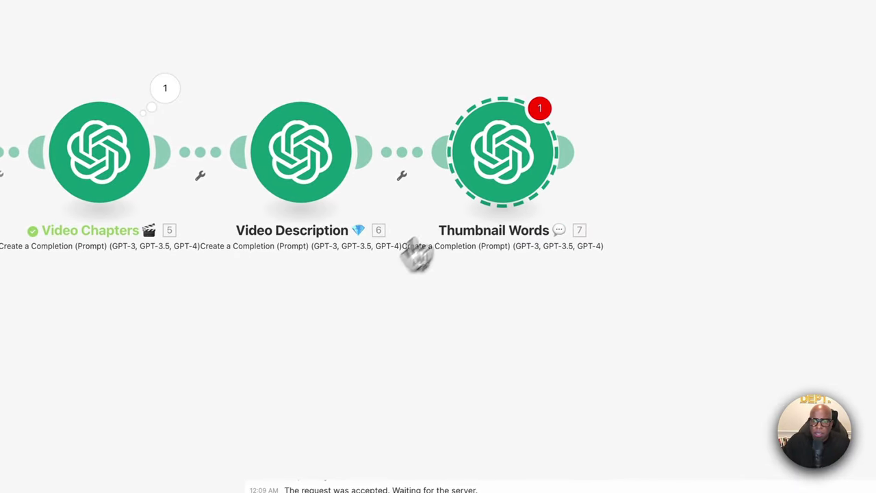
# - Replace the outdated mapping in the Thumbnail Words message with the Video Description module's Result, confirm the settings and save the scenario
pyautogui.click(514, 196)
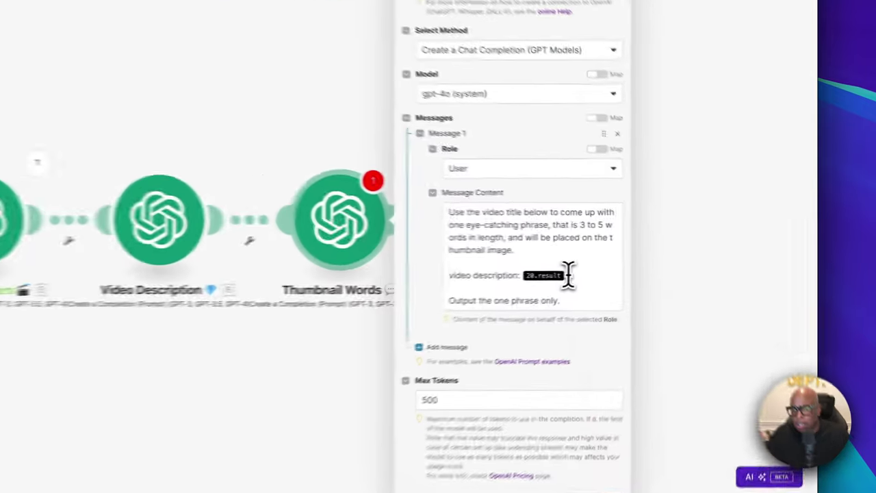
pyautogui.click(673, 258)
pyautogui.press('BackSpace')
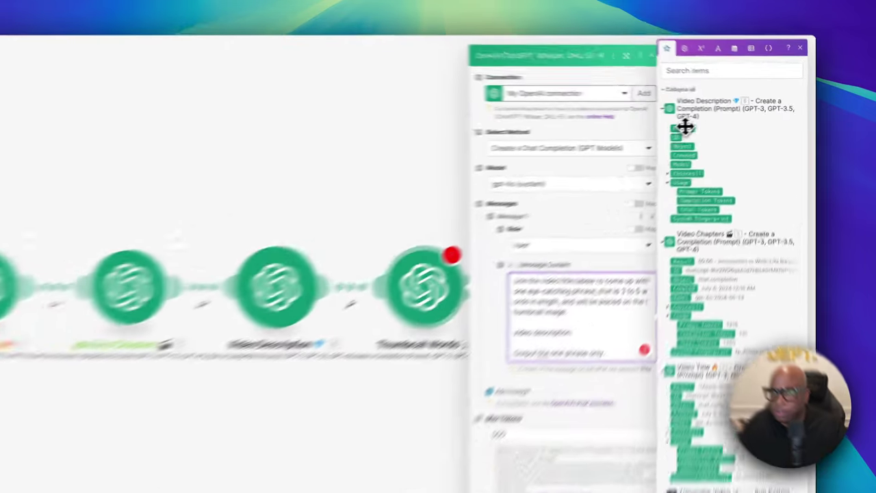
pyautogui.click(726, 121)
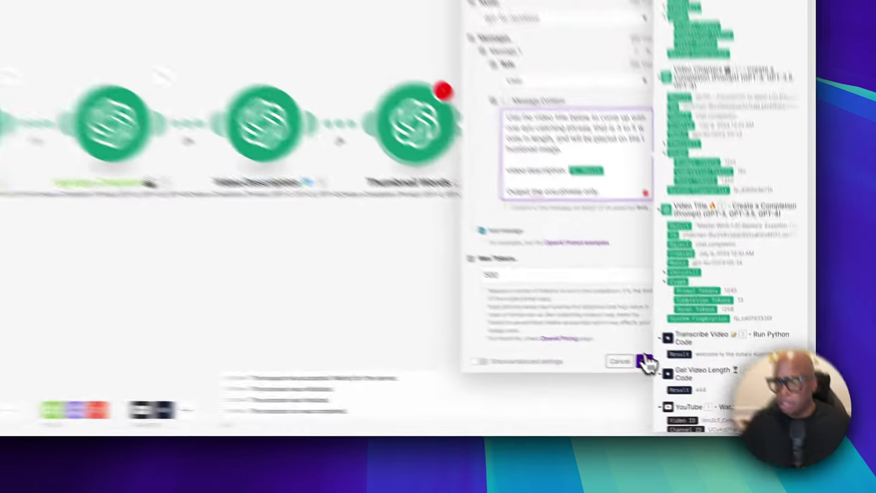
pyautogui.click(646, 362)
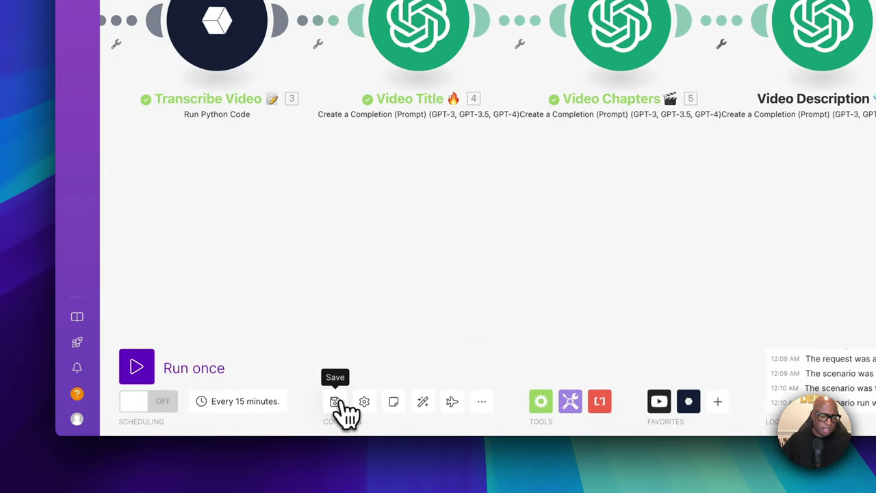
pyautogui.click(336, 402)
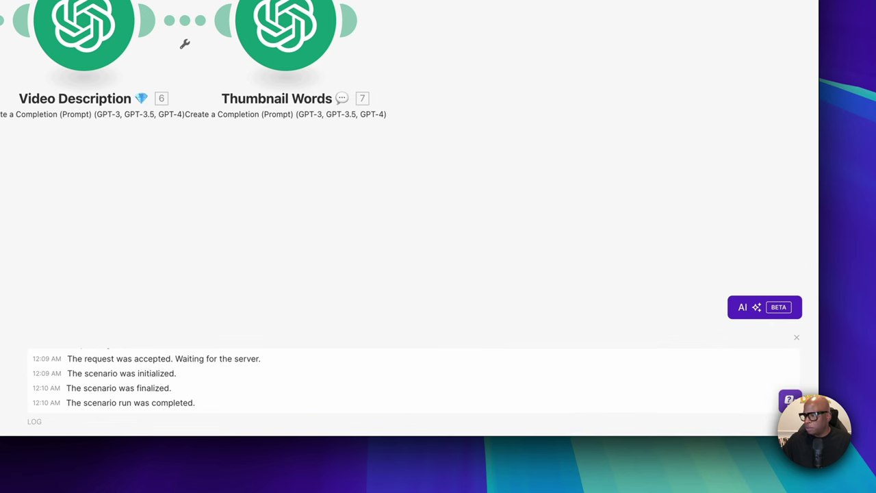
# - Paste the copied Thumbnail Image Prep OpenAI module, connect it after the Thumbnail Words module and auto-align the scenario
pyautogui.rightClick(461, 42)
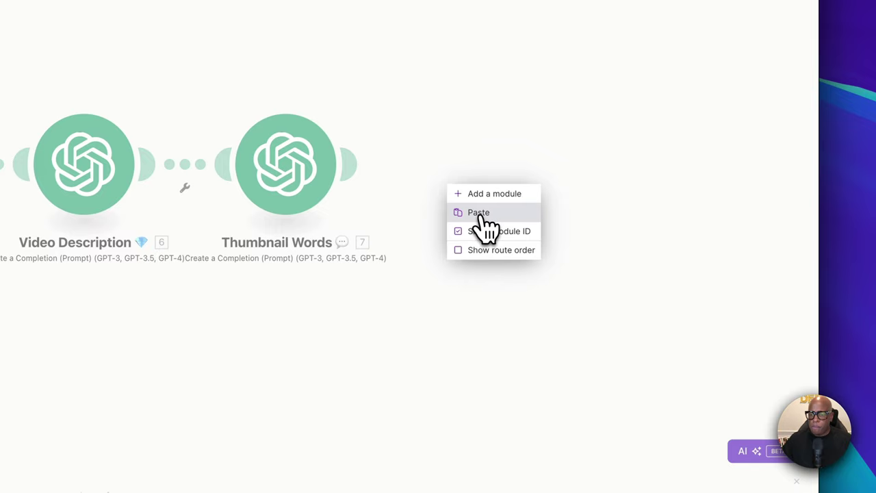
pyautogui.click(479, 213)
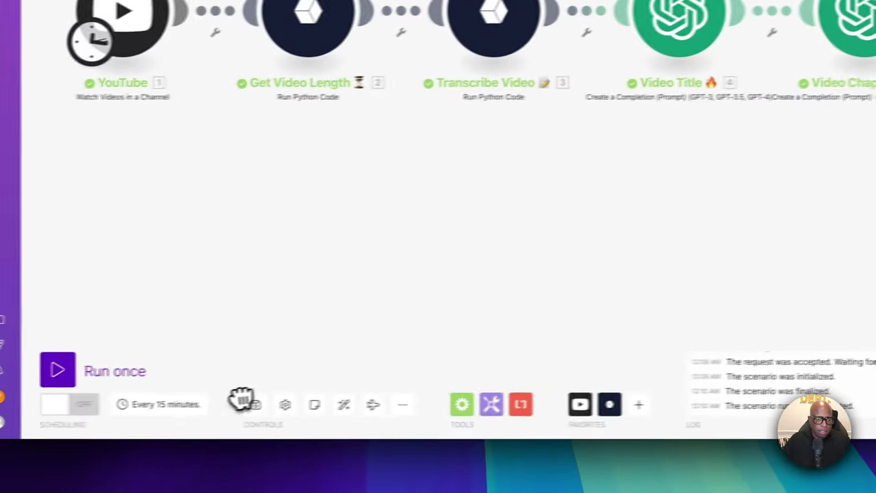
pyautogui.click(343, 404)
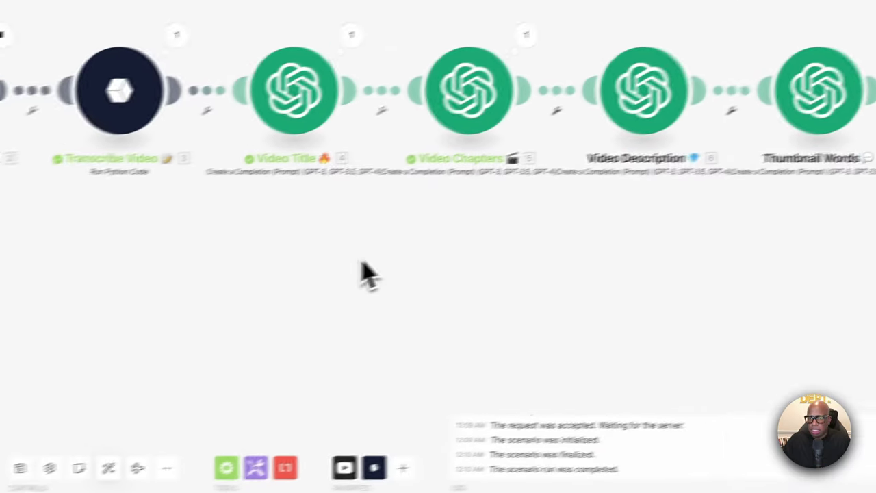
pyautogui.hscroll(10, 367, 274)
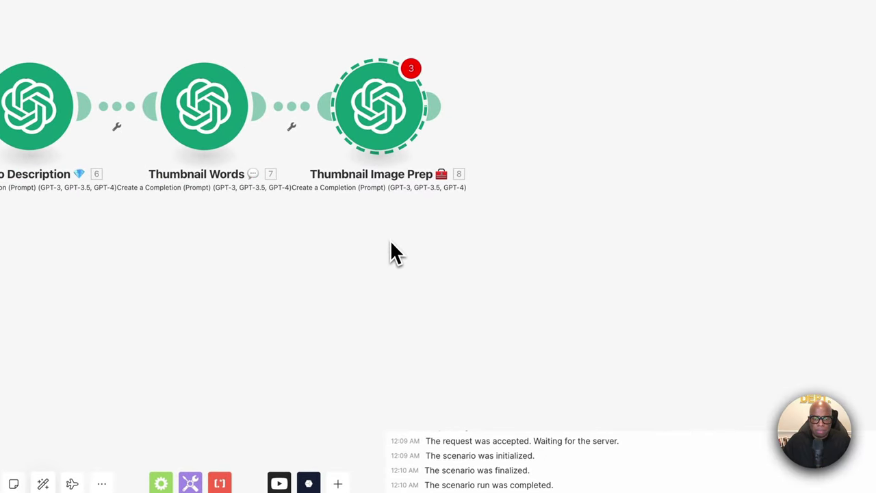
# - In Thumbnail Image Prep's system message, replace the outdated mapping in the "Only include the words" rule with the Thumbnail Words module's Result
pyautogui.click(388, 135)
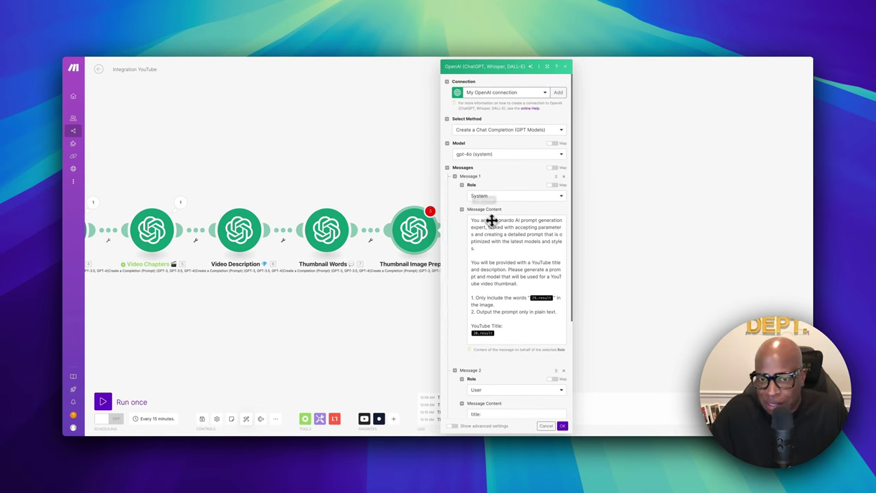
pyautogui.scroll(-2, 495, 237)
pyautogui.scroll(2, 497, 237)
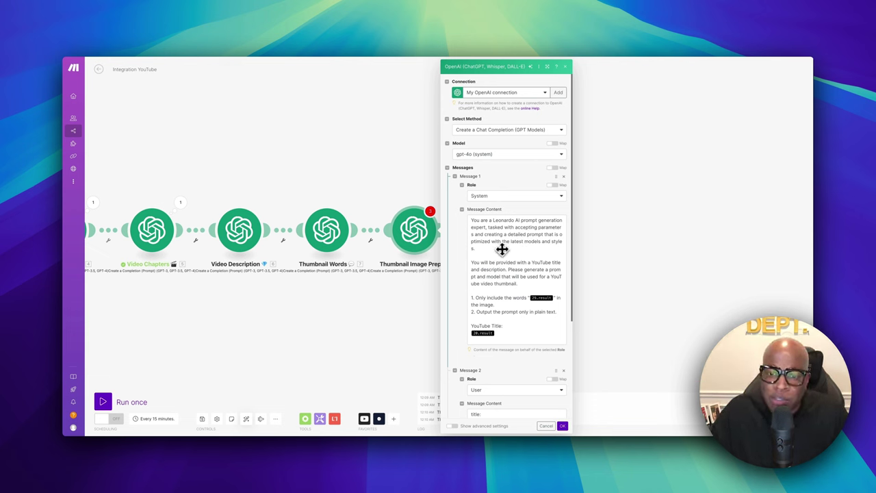
pyautogui.scroll(-1, 507, 256)
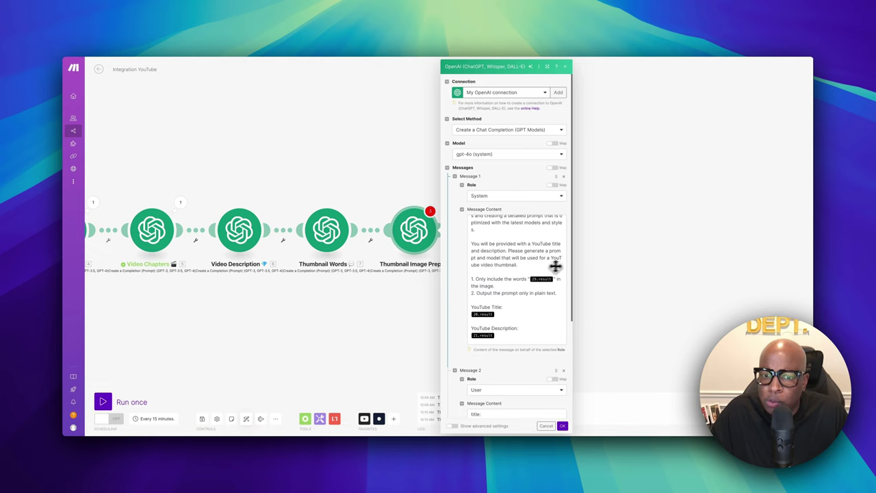
pyautogui.scroll(-1, 506, 269)
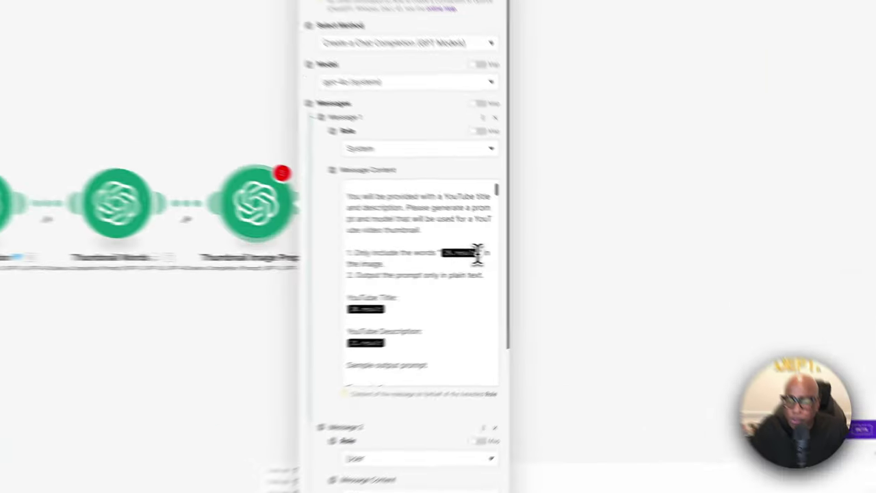
pyautogui.click(565, 262)
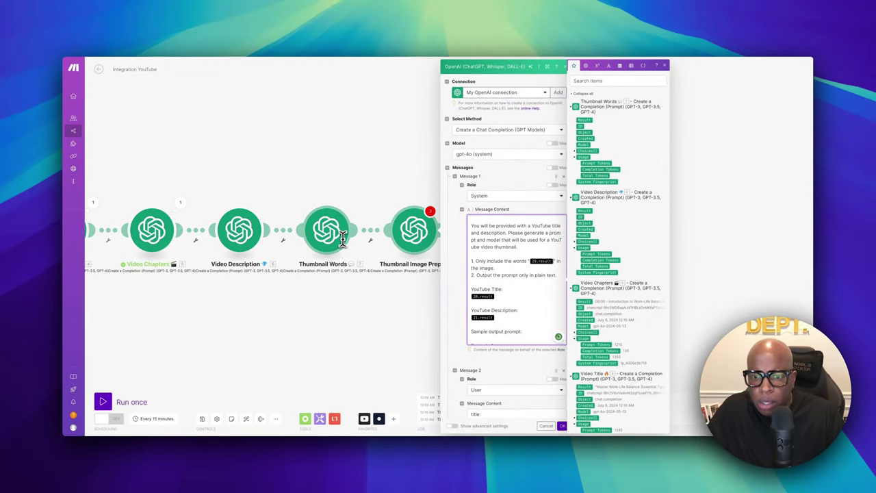
pyautogui.press('BackSpace')
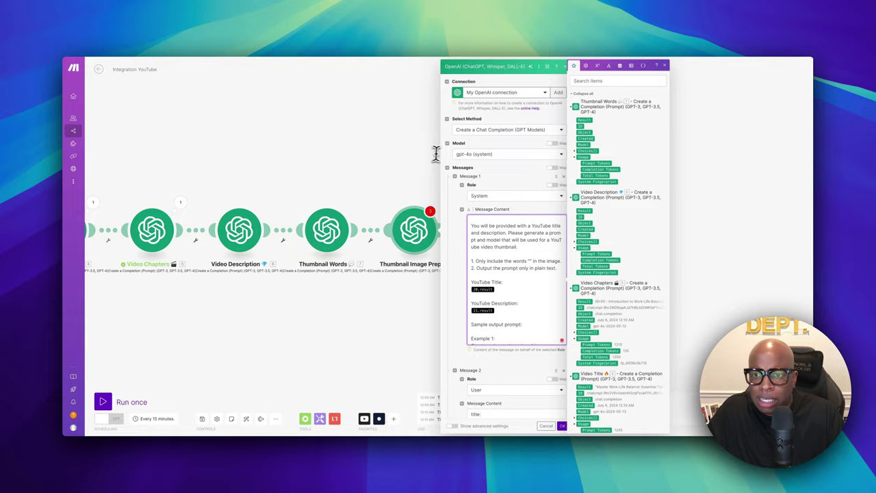
pyautogui.click(584, 120)
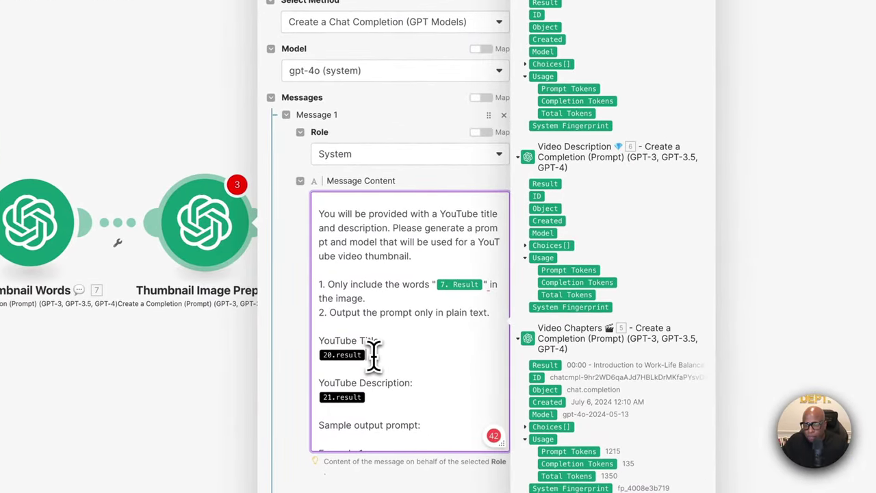
# - Replace the outdated mapping under YouTube Title in the system message with the Video Title module's Result
pyautogui.click(373, 354)
pyautogui.press('BackSpace')
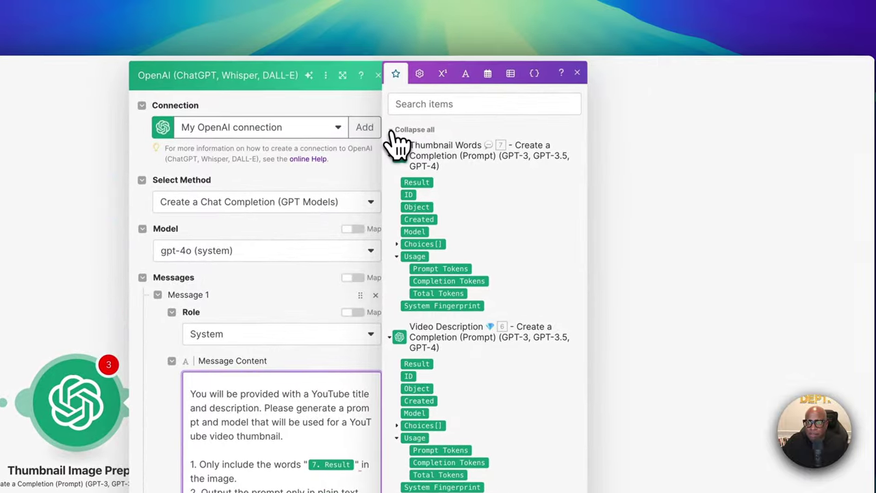
pyautogui.click(407, 121)
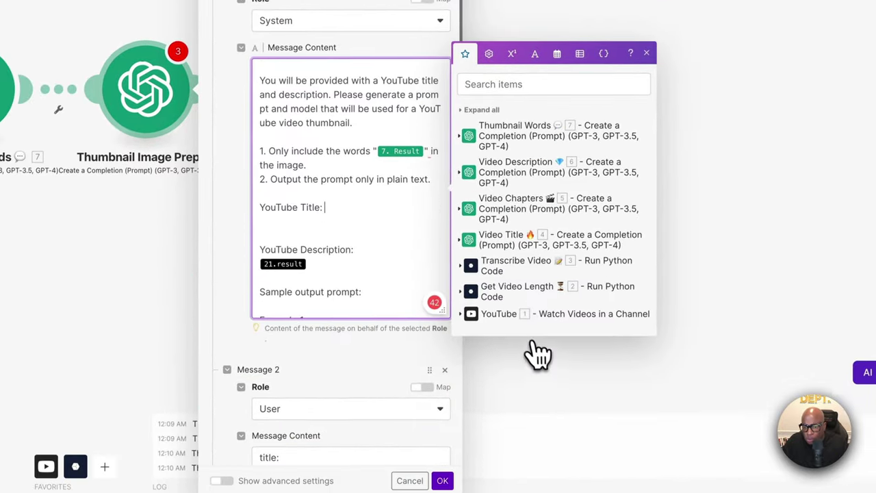
pyautogui.click(510, 243)
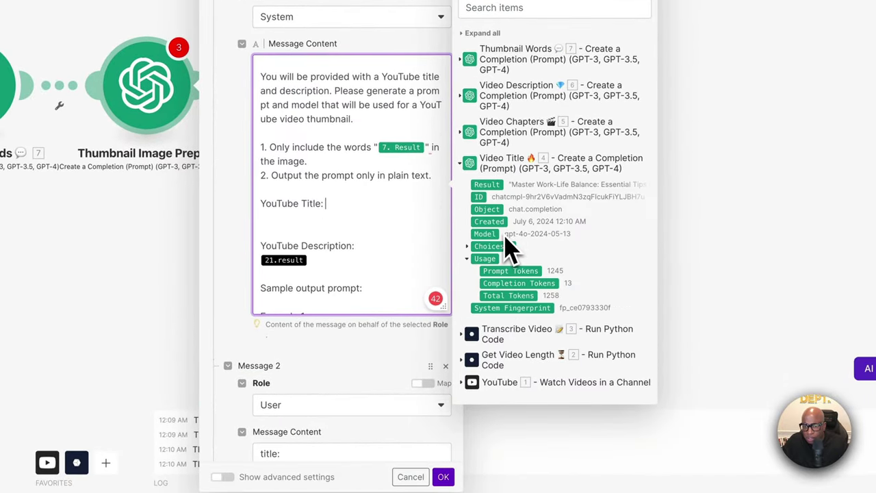
pyautogui.click(494, 185)
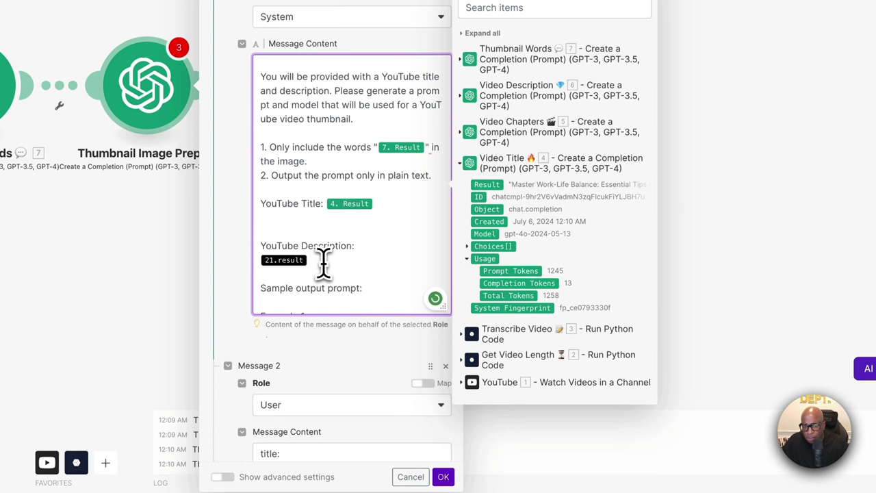
# - Replace the outdated mapping under YouTube Description in the system message with the Video Description module's Result
pyautogui.press('BackSpace')
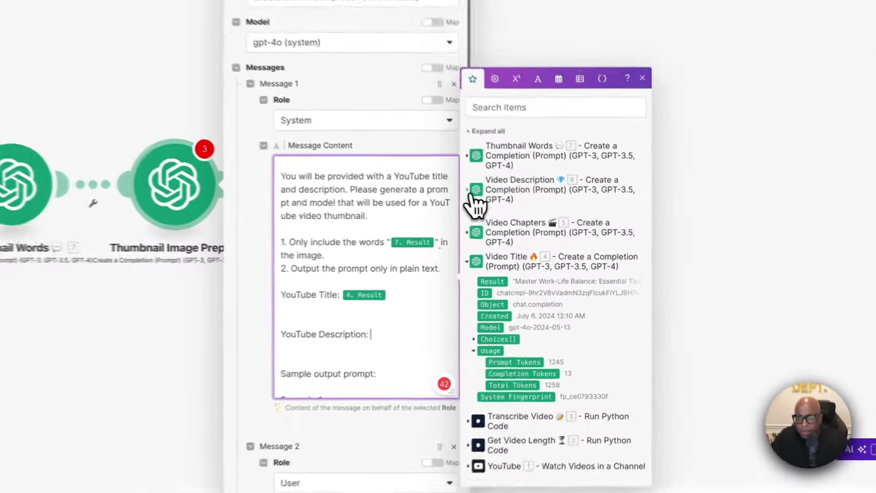
pyautogui.click(471, 193)
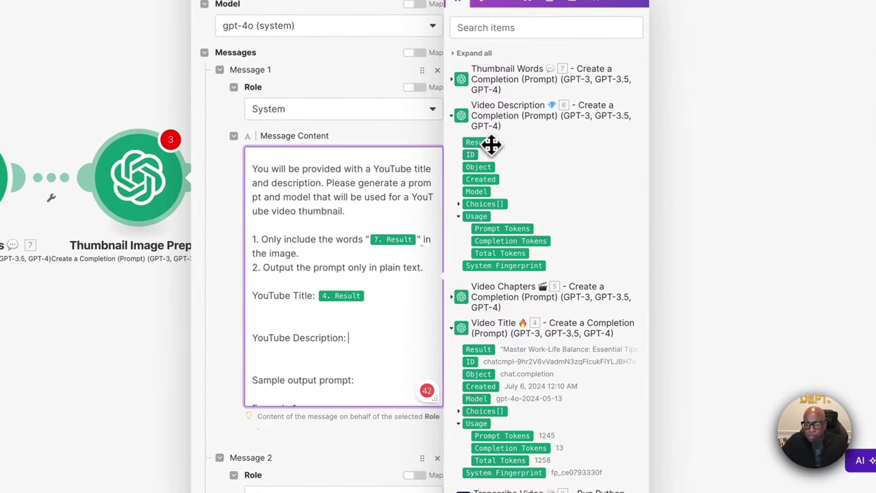
pyautogui.click(488, 144)
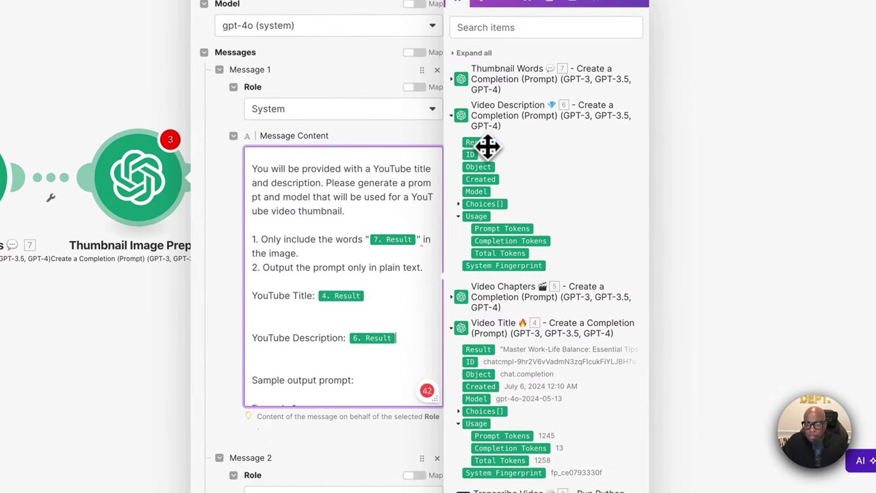
pyautogui.scroll(-5, 351, 322)
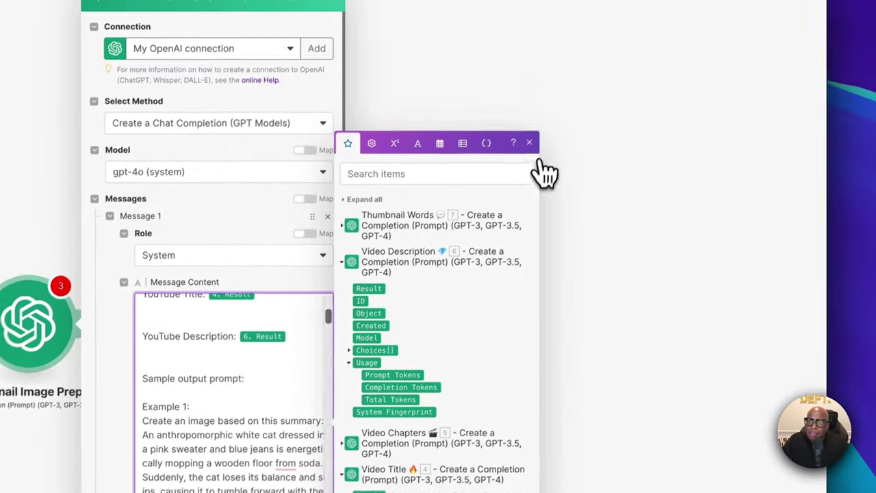
pyautogui.click(529, 143)
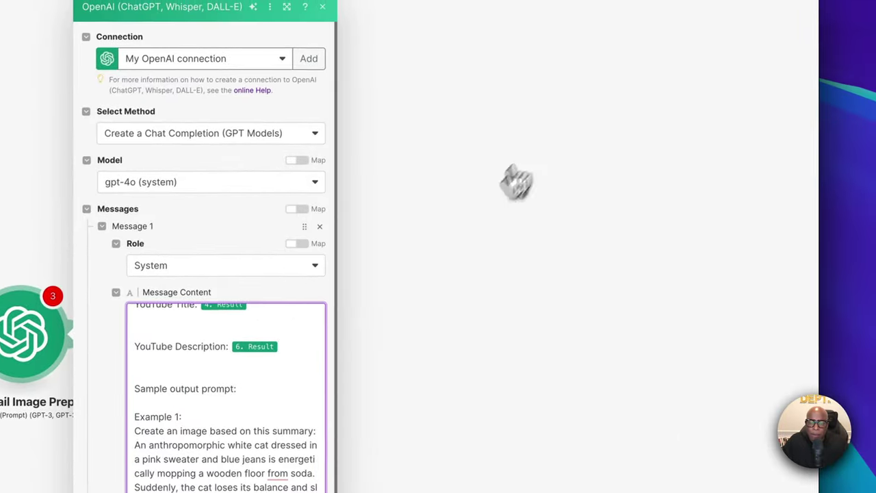
# - Review the sample output prompts and the negative prompts in the Thumbnail Image Prep system message
pyautogui.scroll(-2, 203, 465)
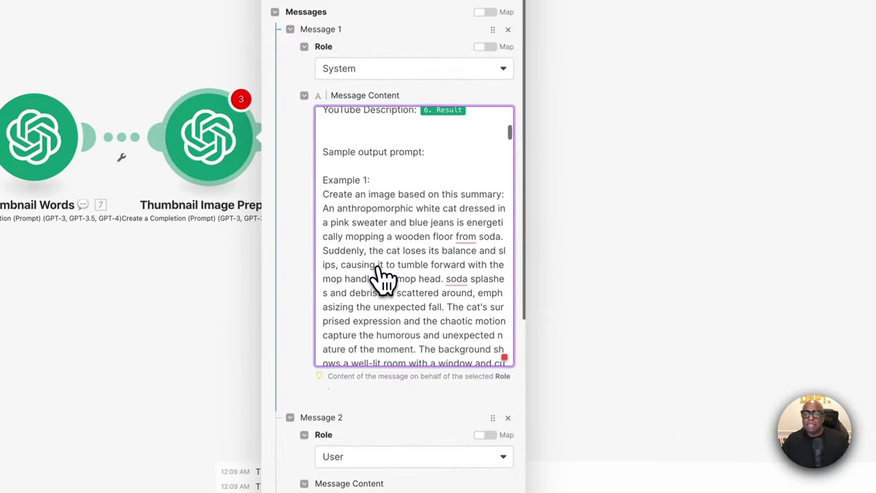
pyautogui.scroll(3, 382, 277)
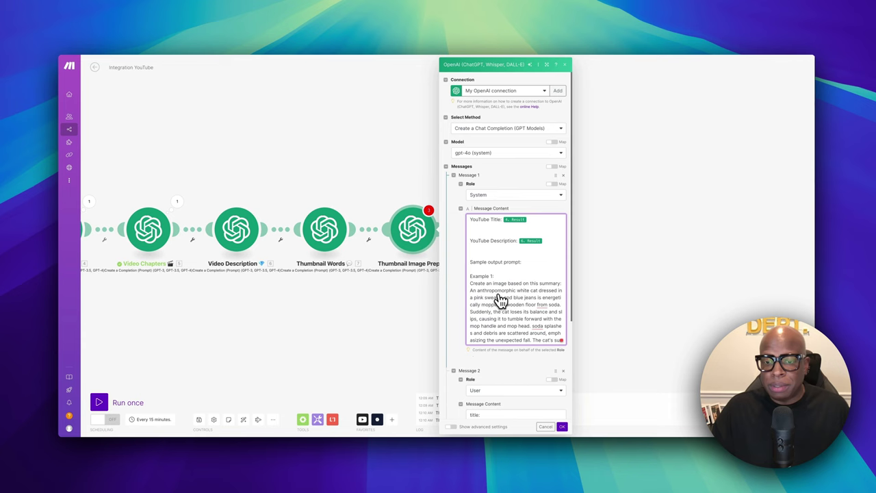
pyautogui.scroll(-2, 514, 294)
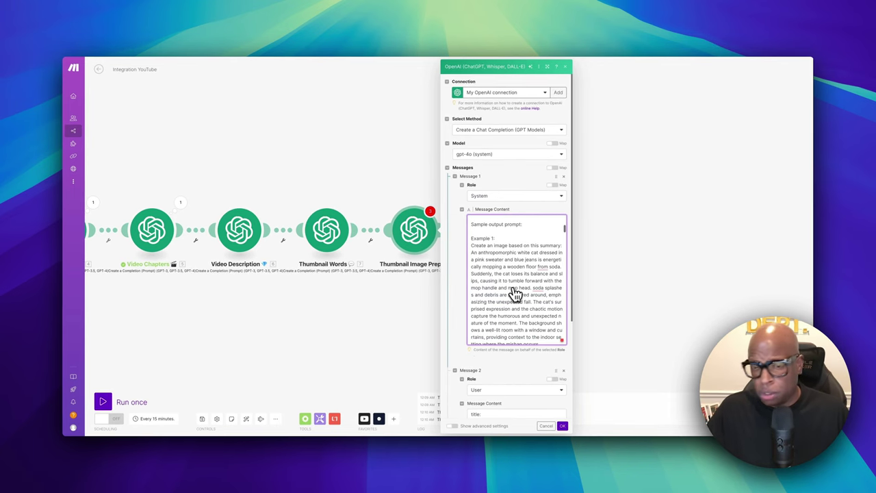
pyautogui.scroll(-15, 522, 304)
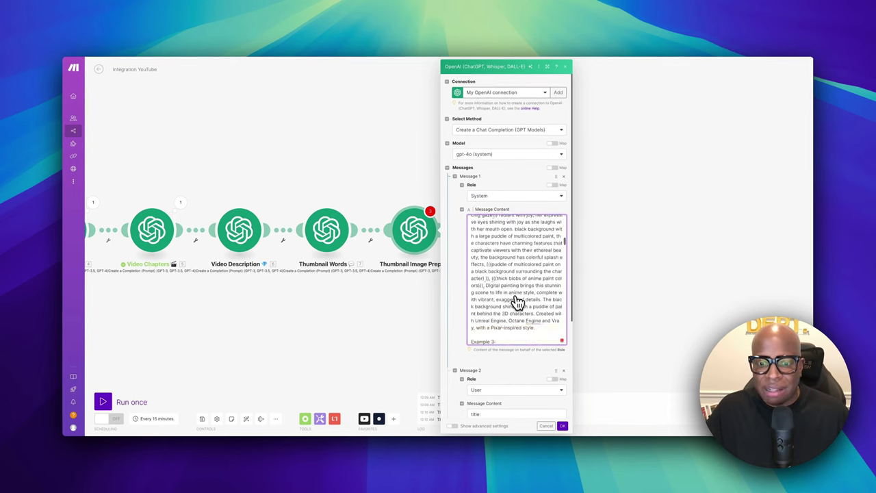
pyautogui.scroll(-5, 518, 304)
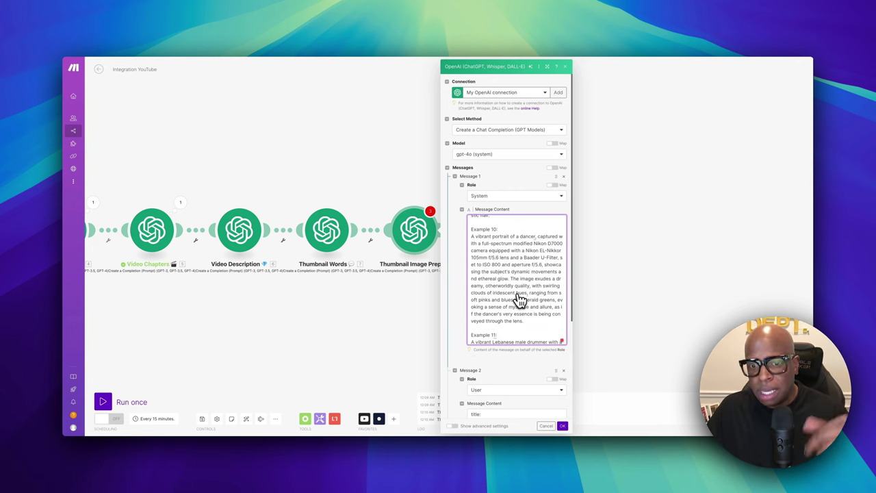
pyautogui.scroll(-5, 521, 301)
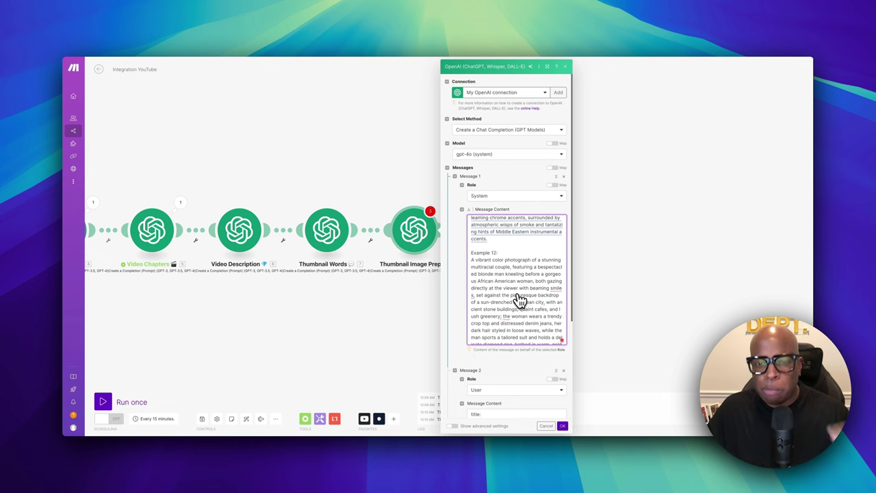
pyautogui.scroll(-5, 520, 300)
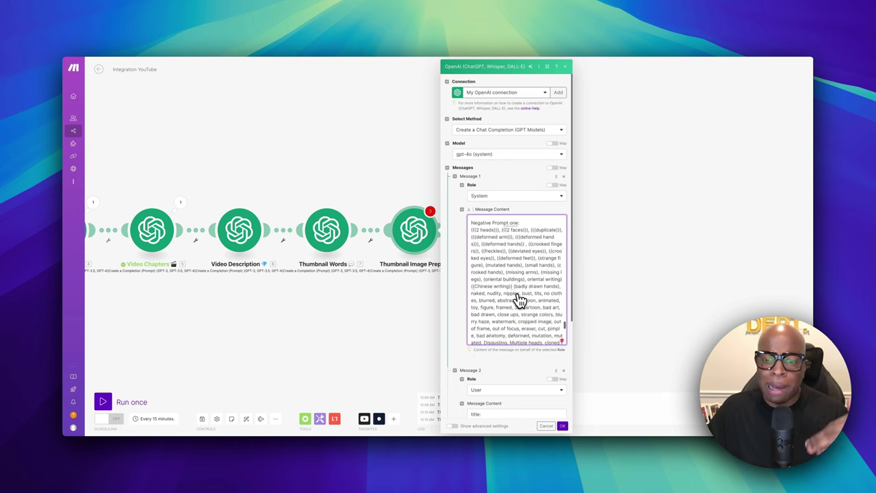
pyautogui.scroll(4, 520, 300)
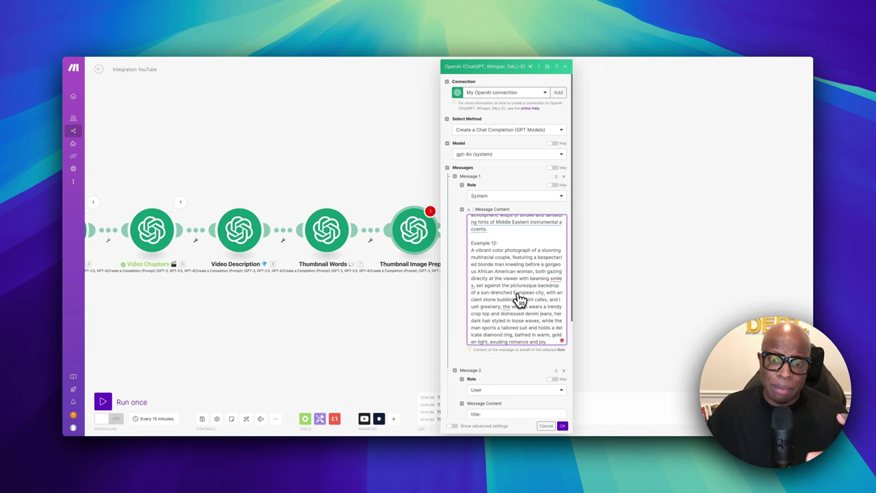
pyautogui.scroll(2, 520, 300)
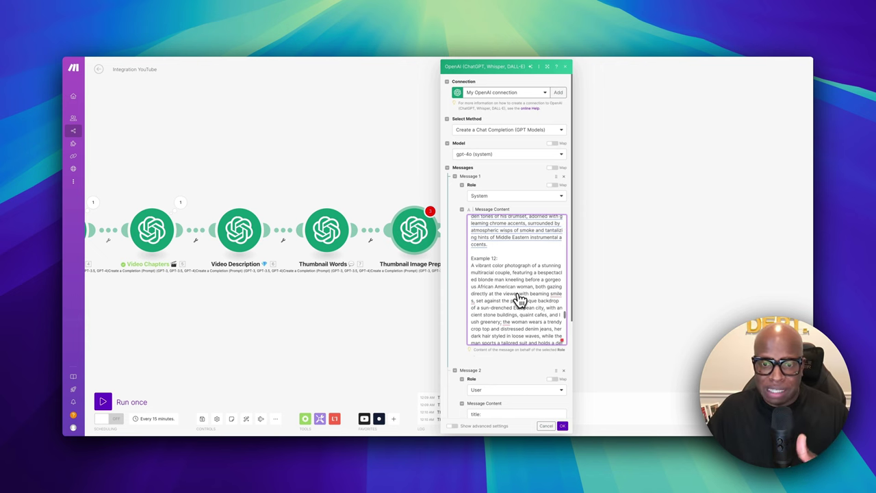
pyautogui.scroll(8, 520, 299)
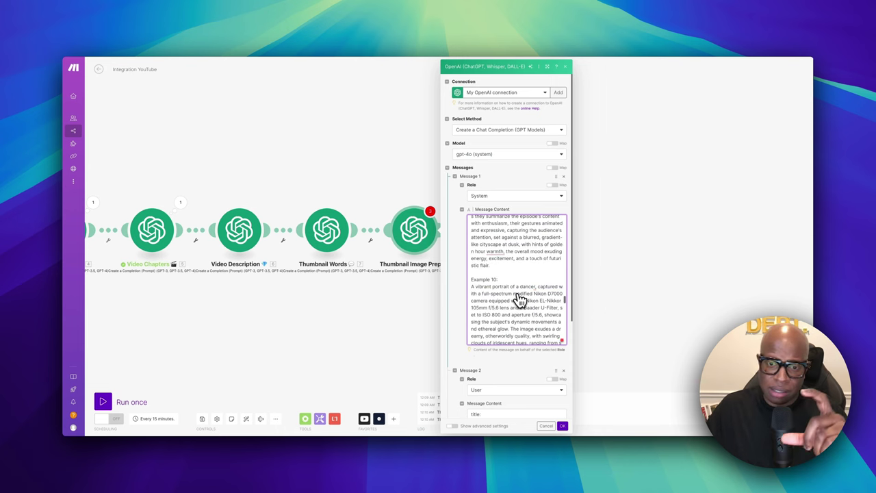
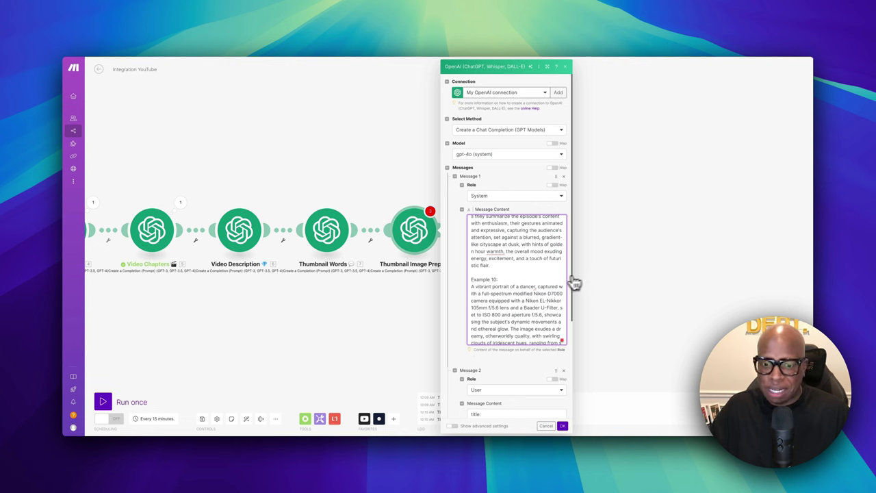
pyautogui.scroll(-5, 540, 285)
pyautogui.tripleClick(539, 286)
pyautogui.scroll(-5, 539, 286)
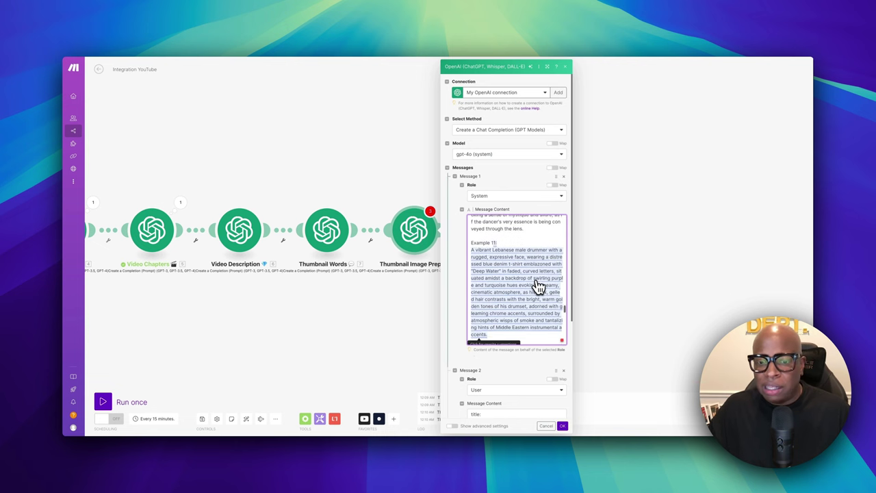
pyautogui.scroll(-3, 539, 286)
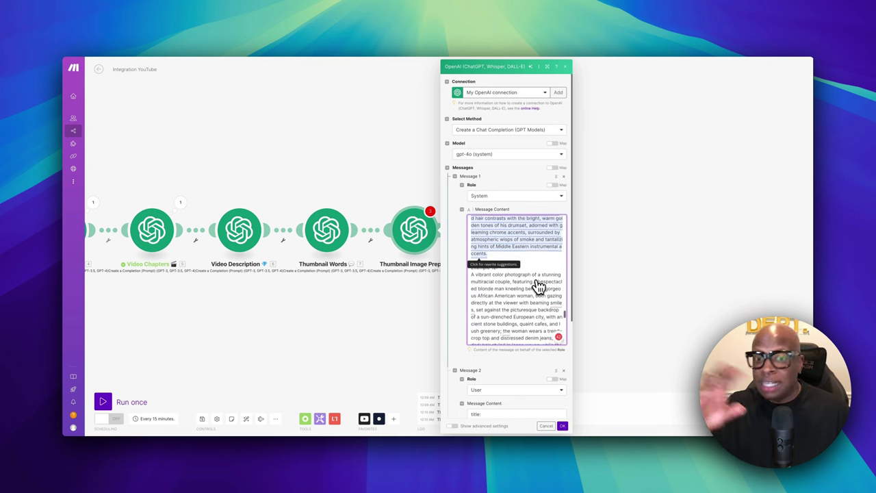
pyautogui.scroll(-10, 539, 286)
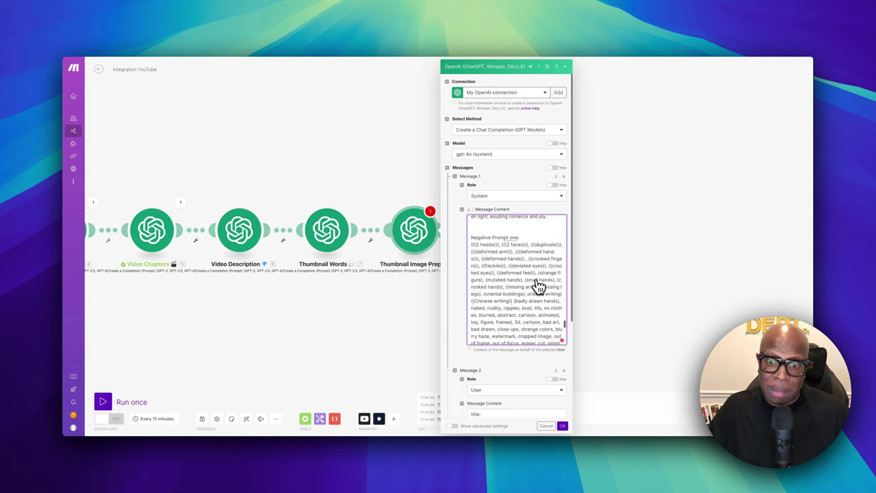
pyautogui.scroll(-2, 538, 286)
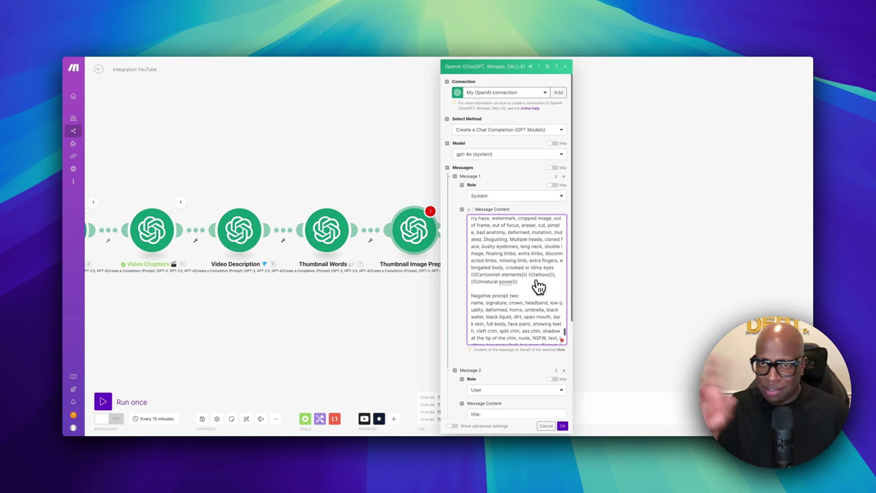
# - Replace the outdated title mapping in Thumbnail Image Prep's user message with the Video Title module's Result
pyautogui.scroll(2, 539, 286)
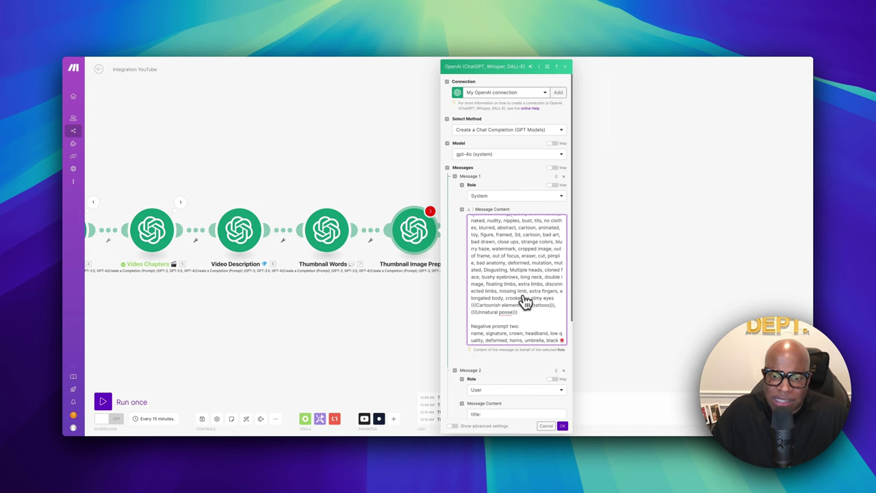
pyautogui.scroll(-10, 524, 301)
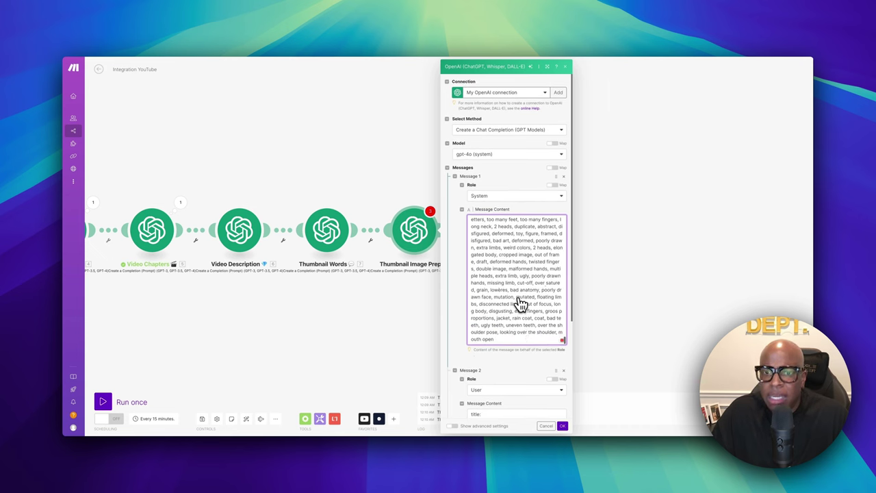
pyautogui.scroll(10, 520, 303)
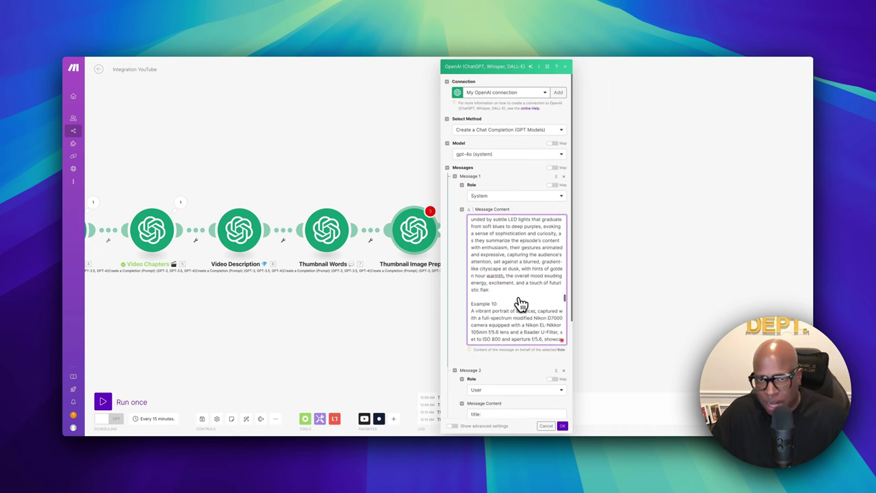
pyautogui.scroll(1, 521, 303)
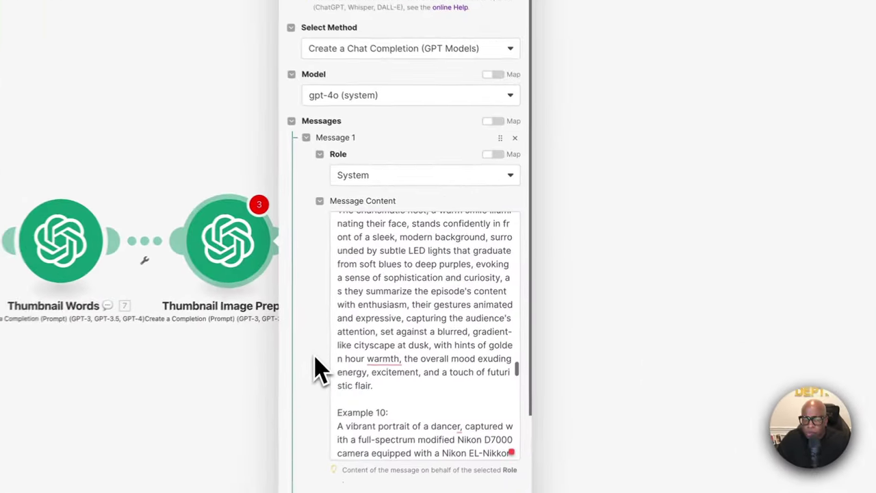
pyautogui.scroll(-3, 456, 296)
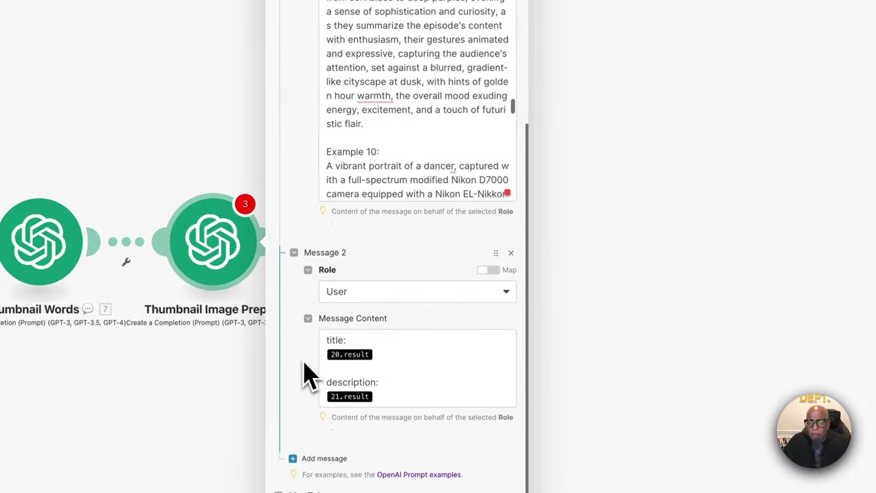
pyautogui.click(388, 356)
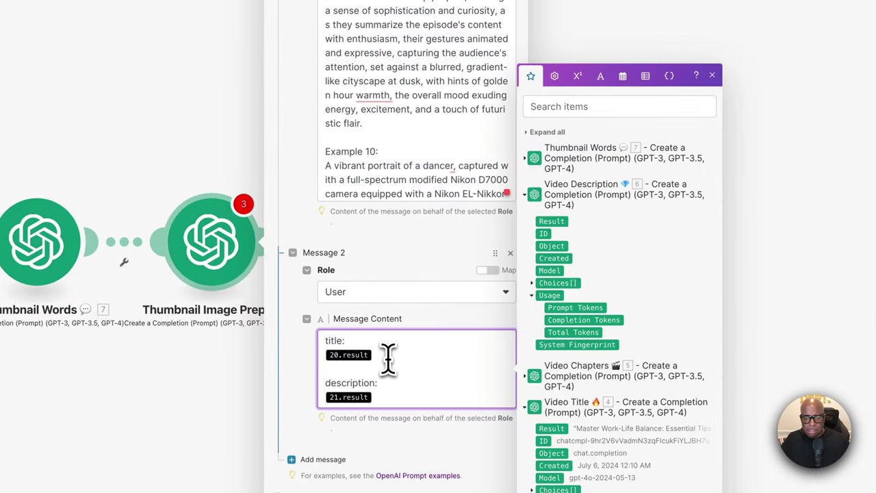
pyautogui.press('BackSpace')
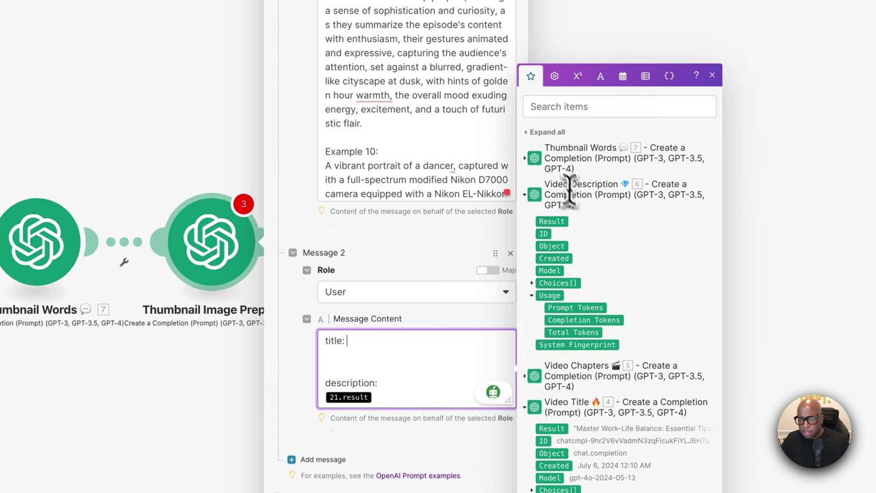
pyautogui.click(535, 152)
pyautogui.click(531, 141)
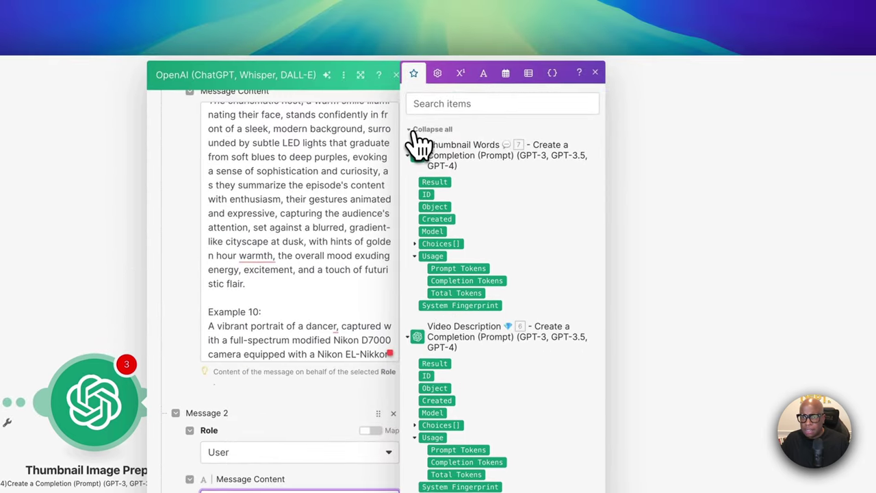
pyautogui.click(507, 14)
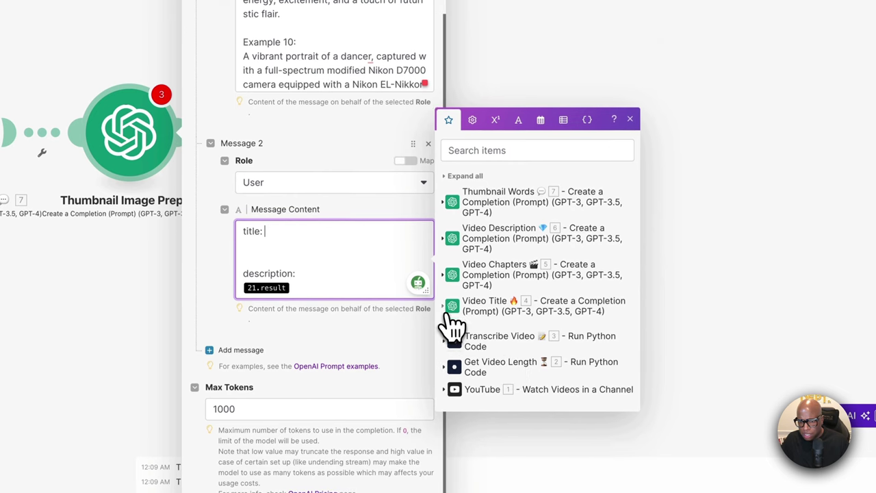
pyautogui.click(451, 312)
pyautogui.click(474, 263)
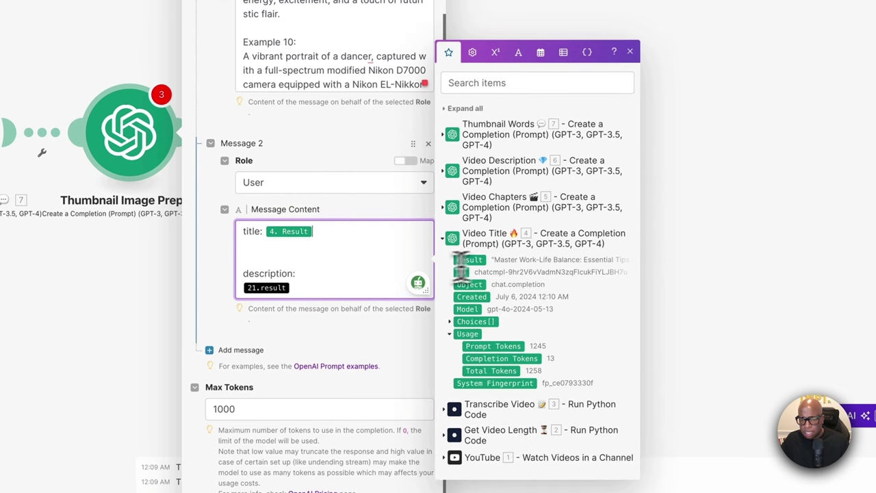
# - Replace the outdated description mapping in the user message with a single Result from the Video Description module
pyautogui.click(327, 291)
pyautogui.press('BackSpace')
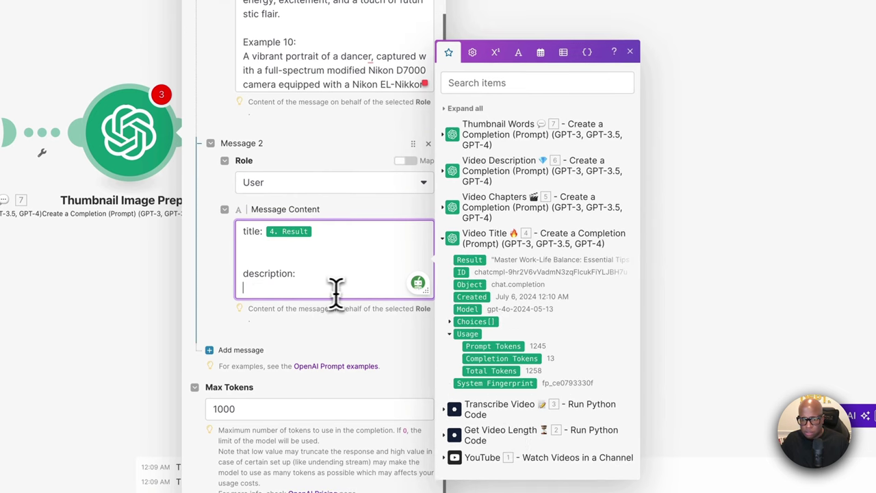
pyautogui.click(451, 174)
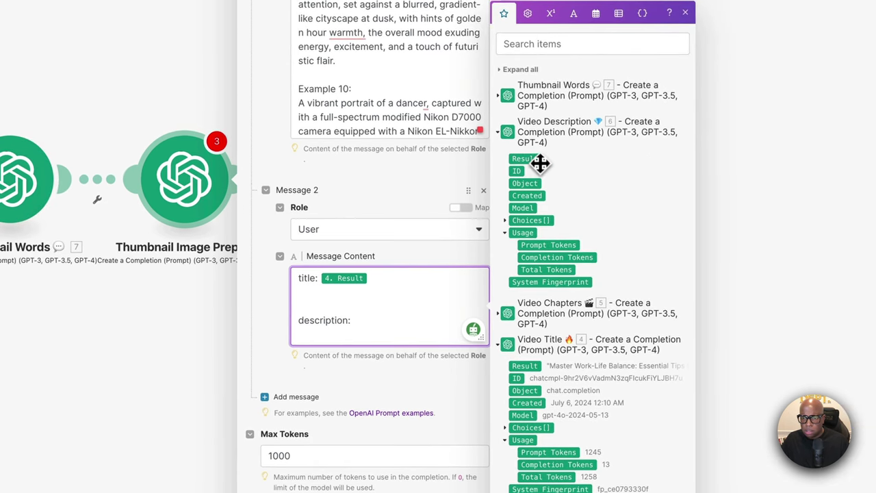
pyautogui.click(541, 162)
pyautogui.click(541, 162)
pyautogui.click(541, 162)
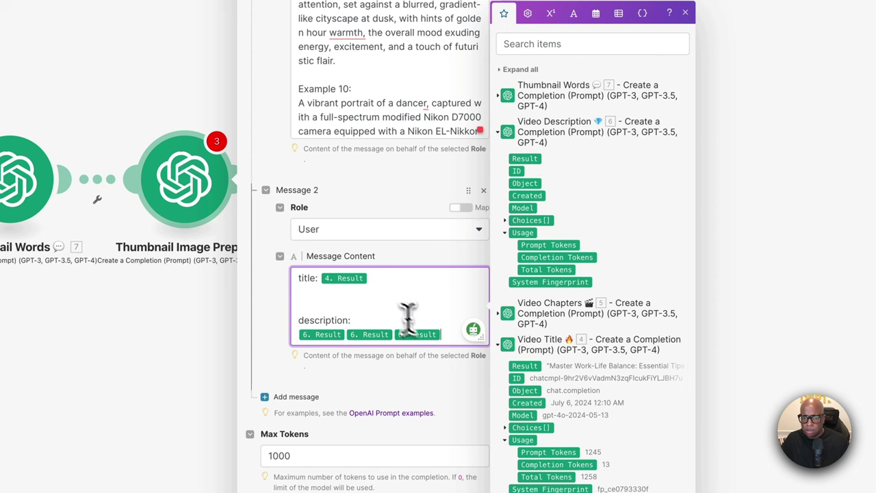
pyautogui.rightClick(451, 341)
pyautogui.click(431, 322)
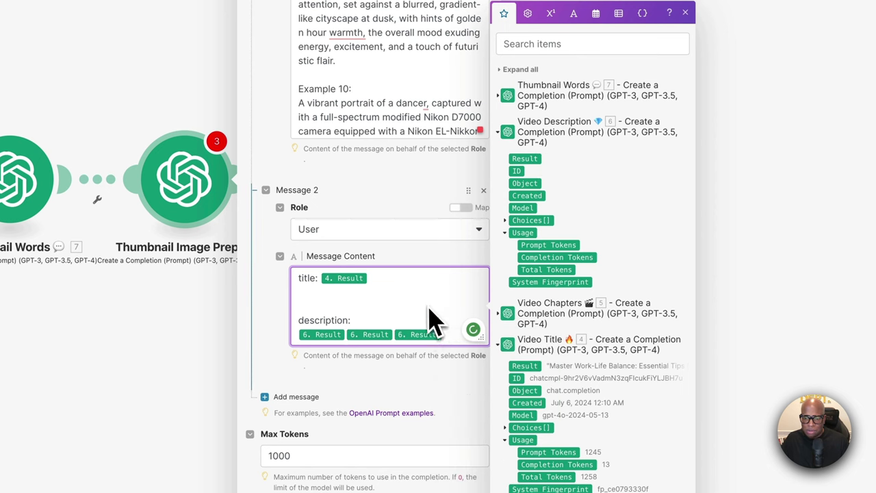
pyautogui.press('BackSpace')
pyautogui.press('BackSpace')
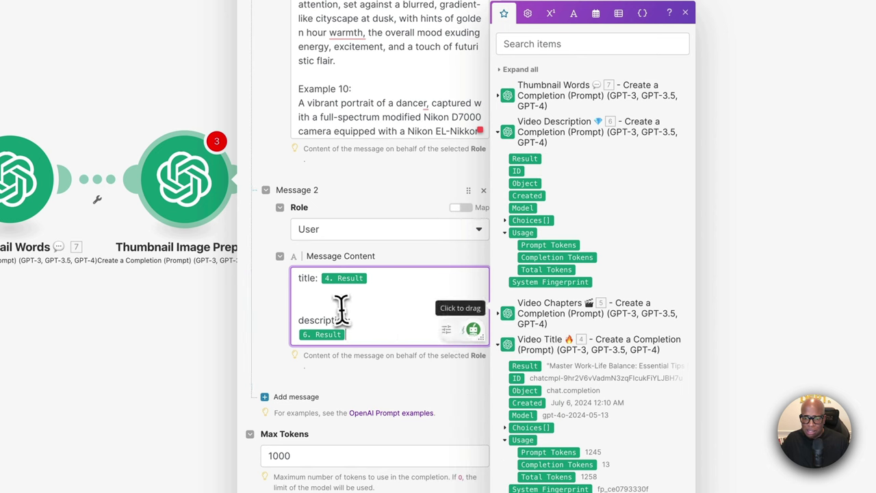
# - Remove the extra blank line between the title and description in the user message and apply the module settings
pyautogui.click(338, 308)
pyautogui.press('BackSpace')
pyautogui.scroll(5, 384, 312)
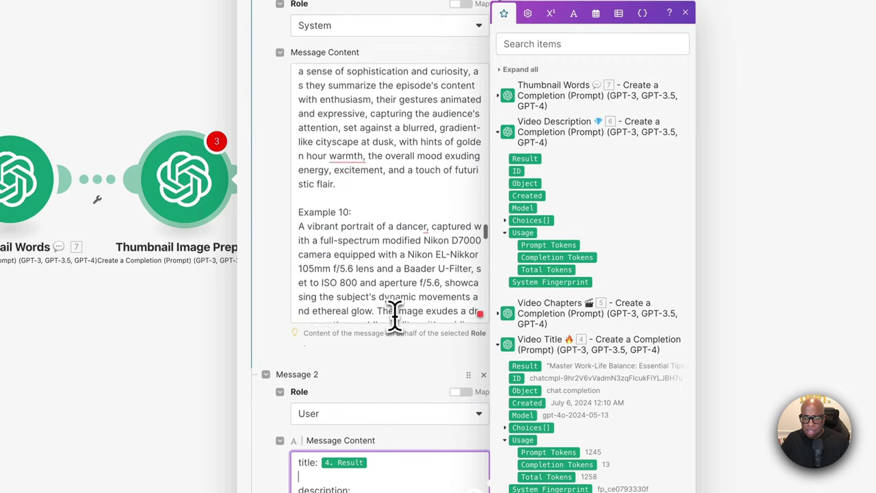
pyautogui.scroll(-2, 395, 315)
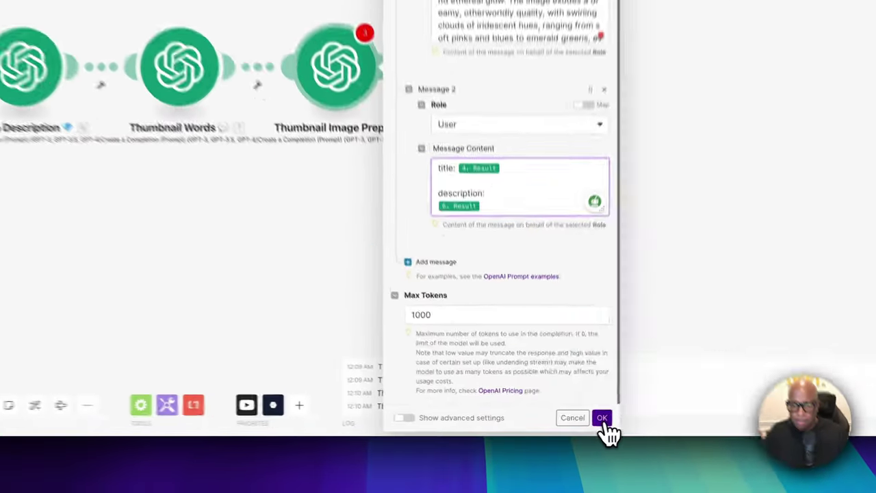
pyautogui.click(562, 426)
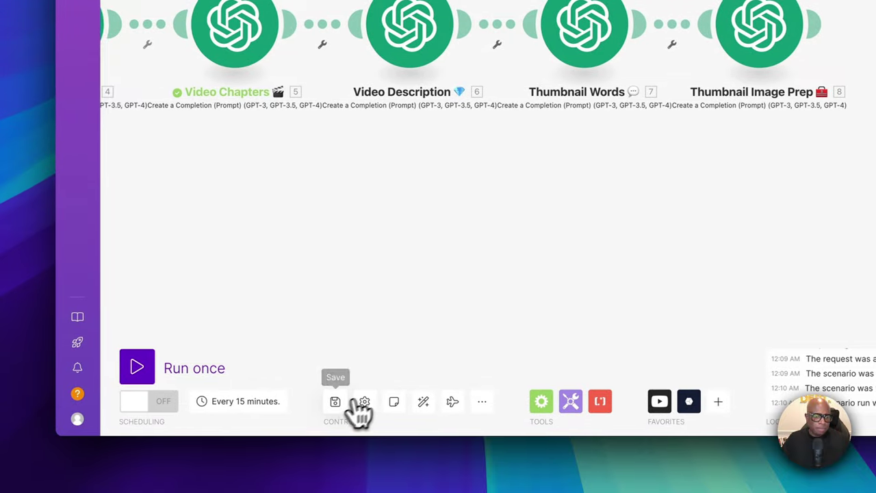
# - Set the YouTube trigger to start manually from "Test Video" and run the scenario once
pyautogui.hscroll(-10, 413, 326)
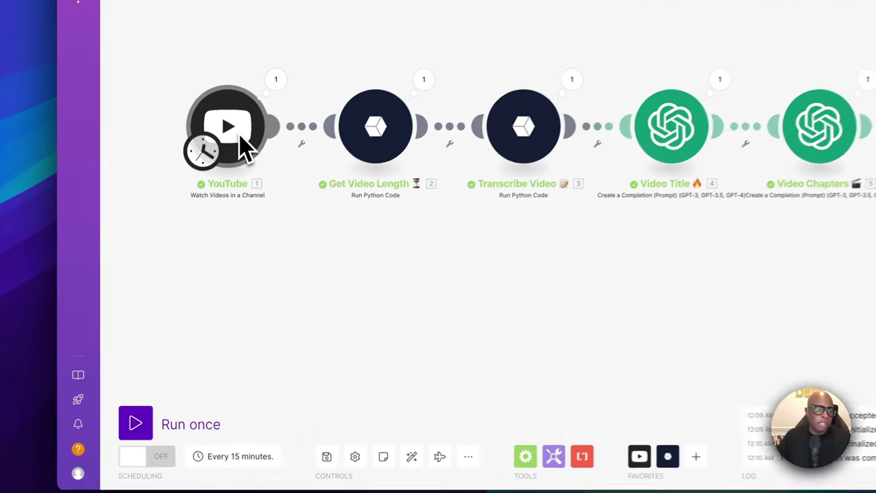
pyautogui.rightClick(156, 252)
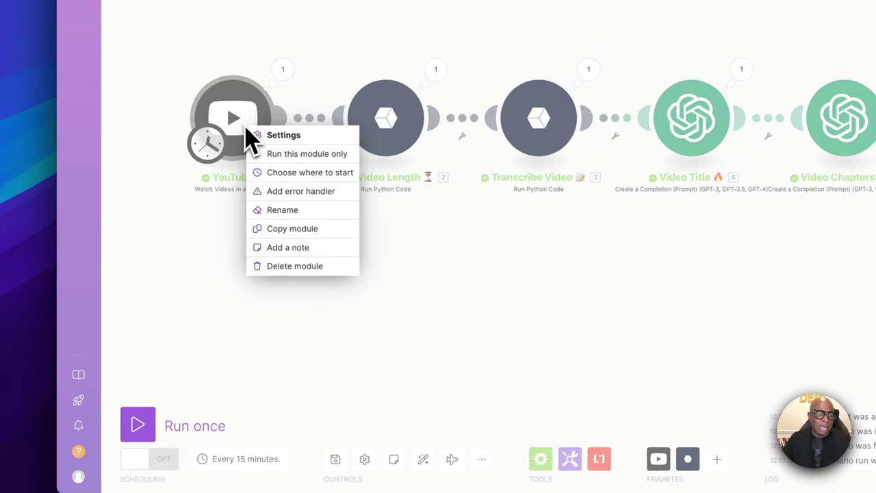
pyautogui.click(303, 173)
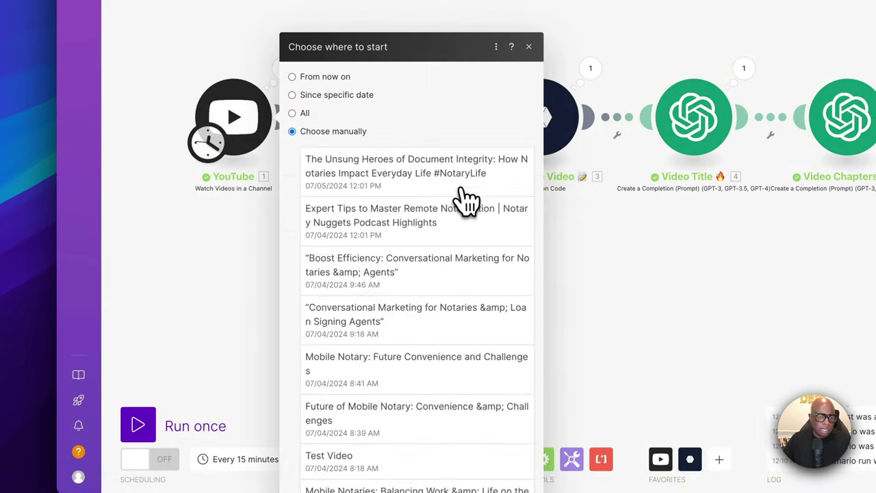
pyautogui.scroll(-5, 466, 202)
pyautogui.click(370, 181)
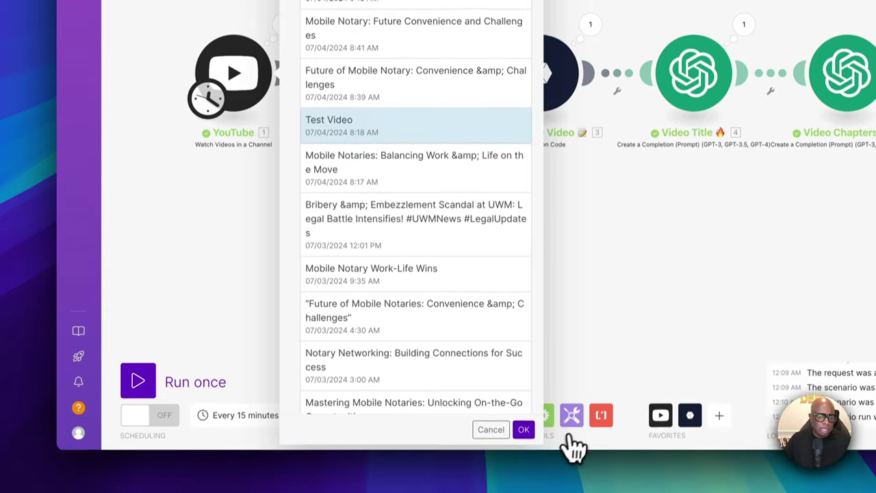
pyautogui.click(527, 475)
pyautogui.click(142, 375)
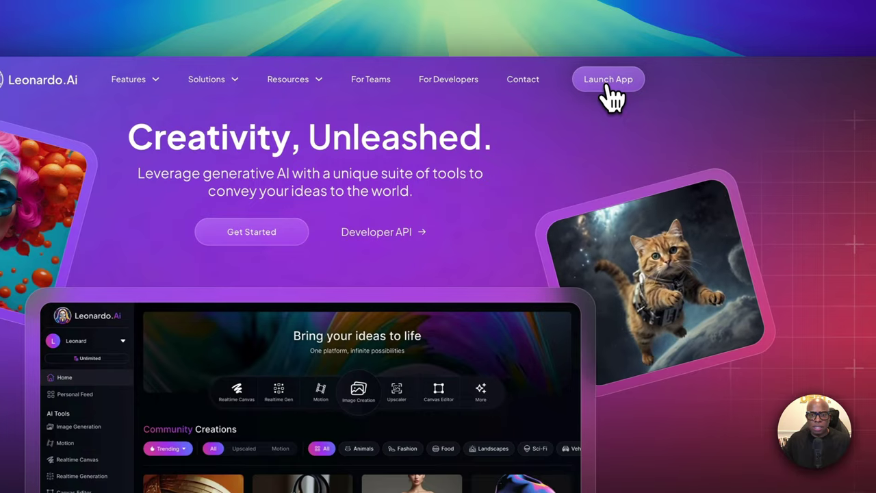
# - Switch to the Leonardo.Ai website and launch its web app
pyautogui.click(609, 86)
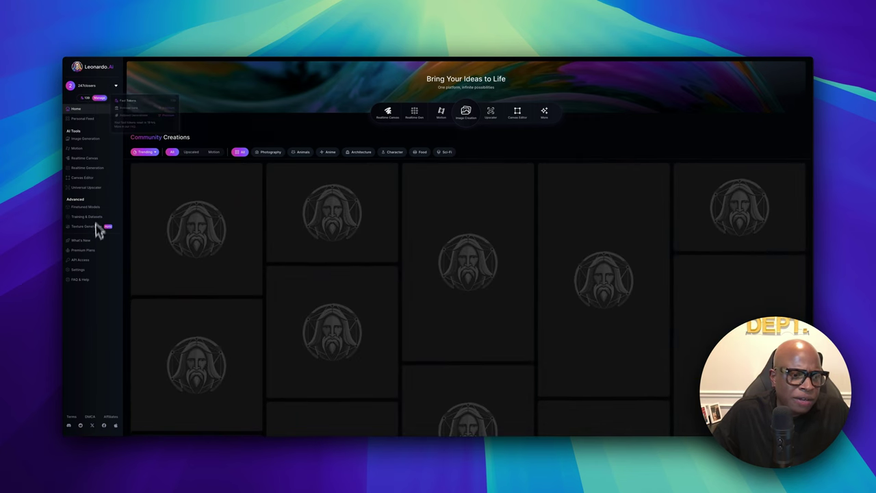
pyautogui.scroll(-1, 82, 352)
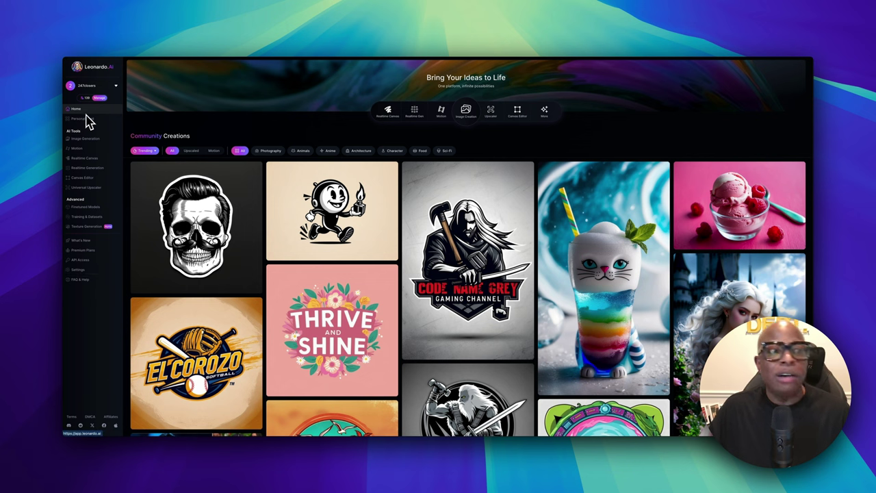
# - Look through the trending Community Creations gallery for examples of generated images
pyautogui.moveTo(351, 303)
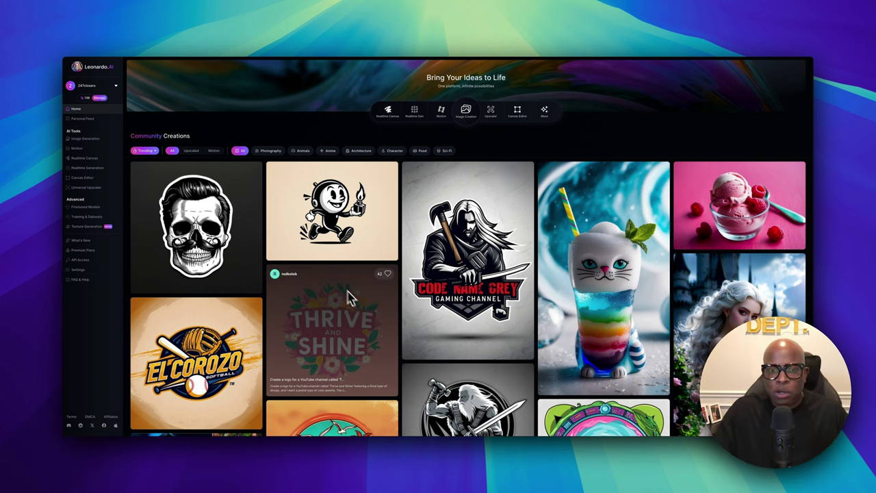
pyautogui.scroll(-1, 348, 307)
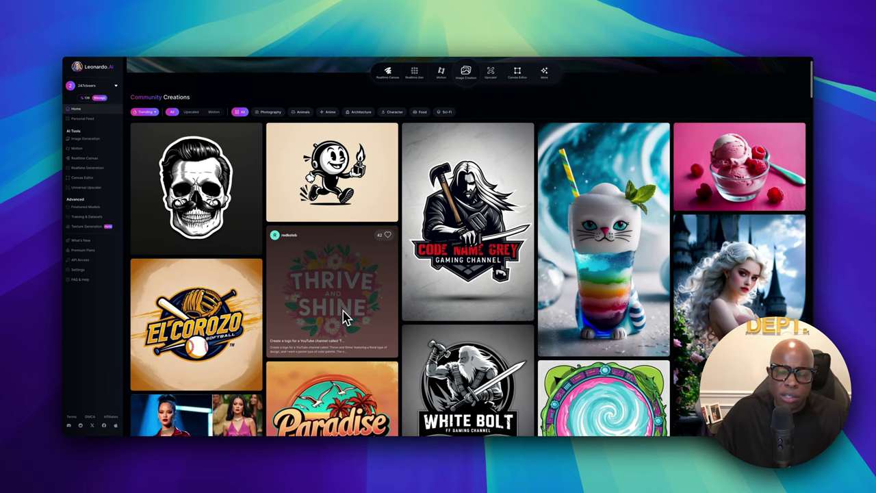
pyautogui.scroll(-5, 345, 316)
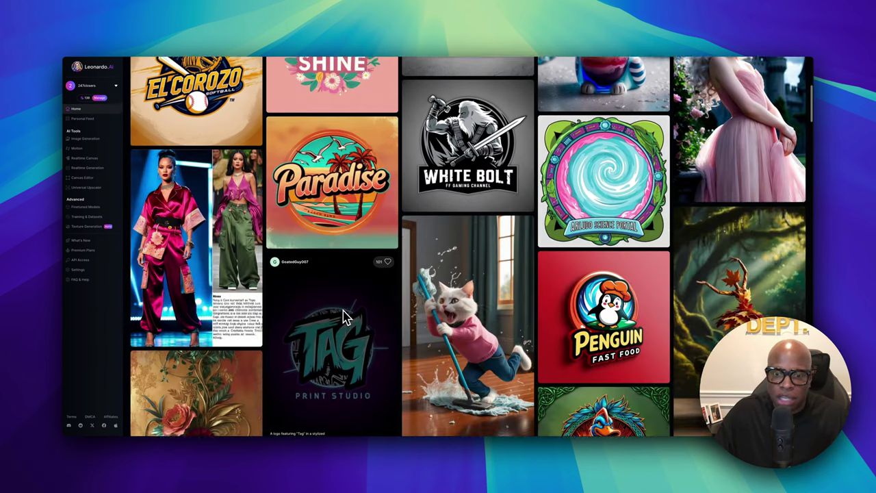
pyautogui.scroll(-3, 344, 316)
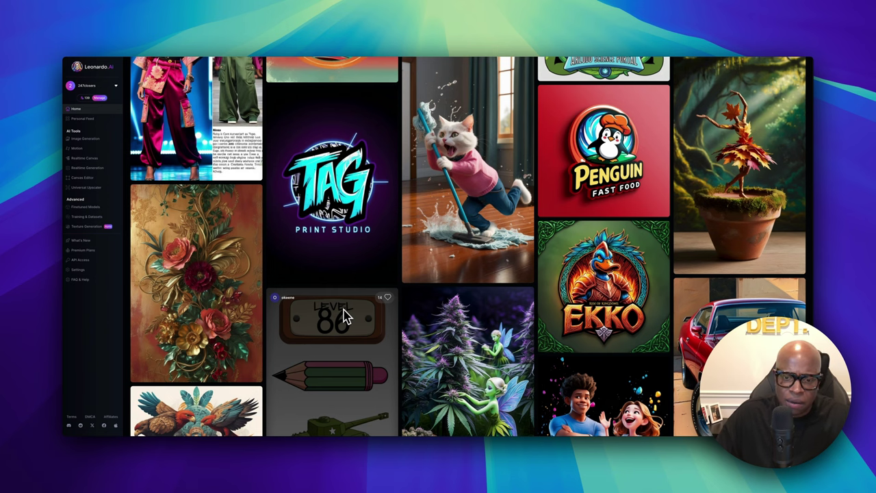
pyautogui.scroll(-3, 344, 315)
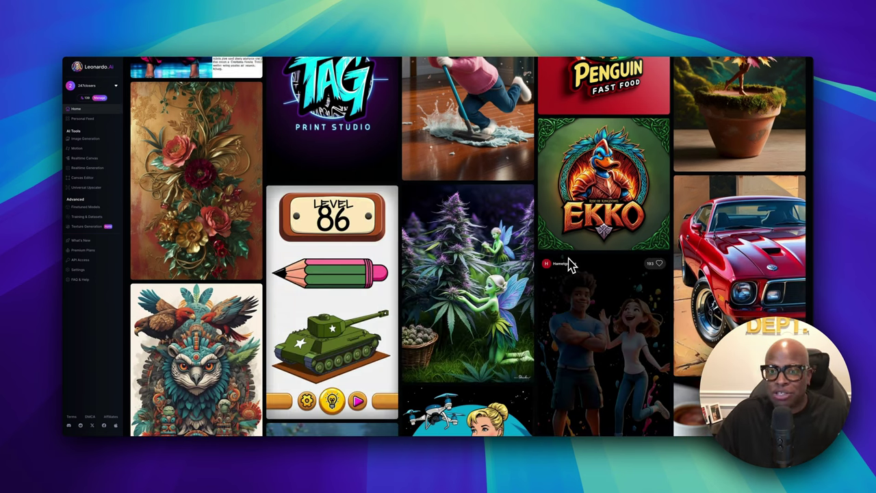
pyautogui.scroll(-5, 553, 263)
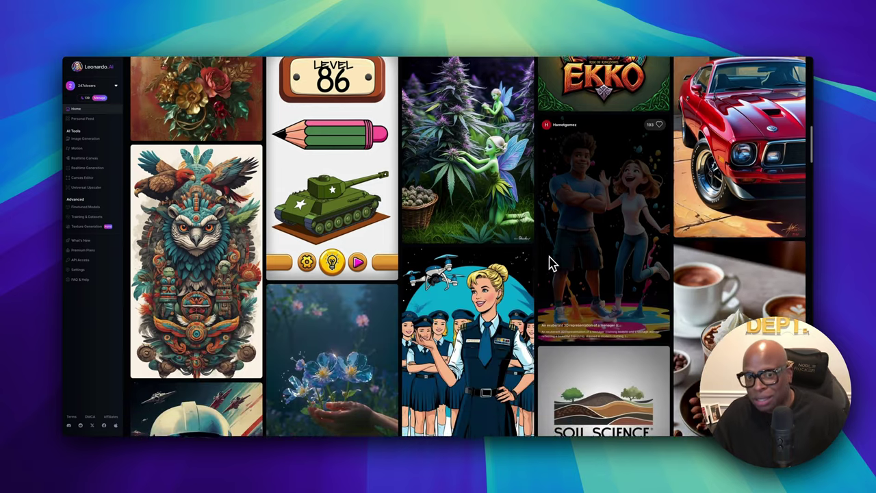
pyautogui.scroll(-4, 553, 264)
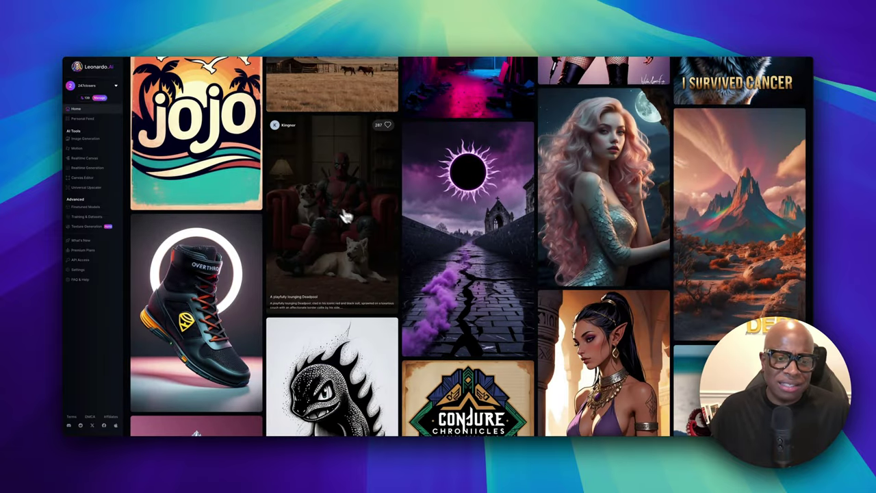
pyautogui.scroll(-10, 411, 235)
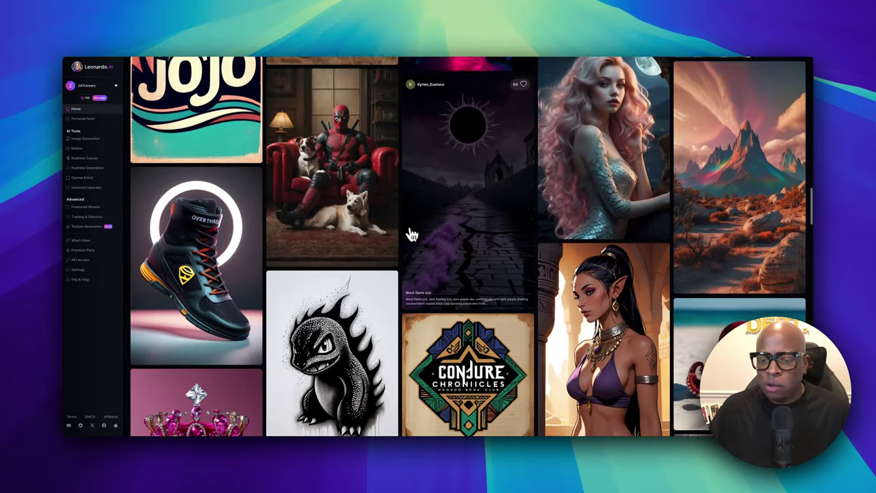
pyautogui.scroll(-8, 414, 235)
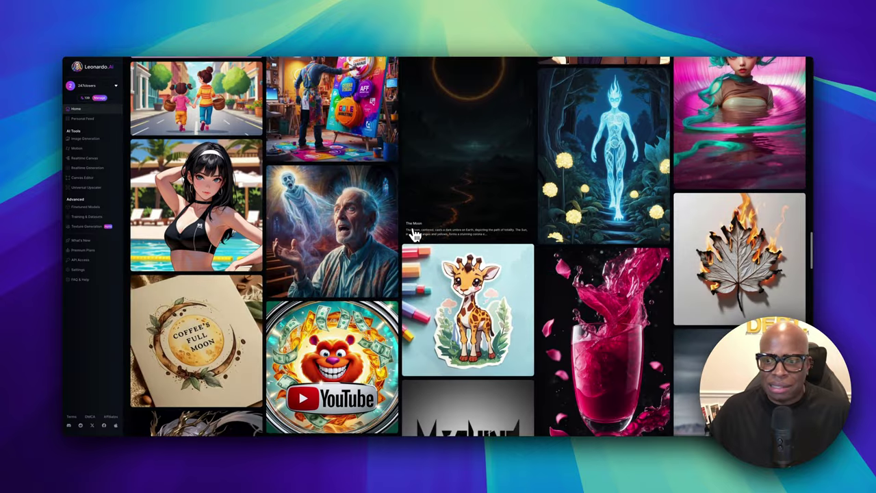
pyautogui.scroll(-4, 414, 235)
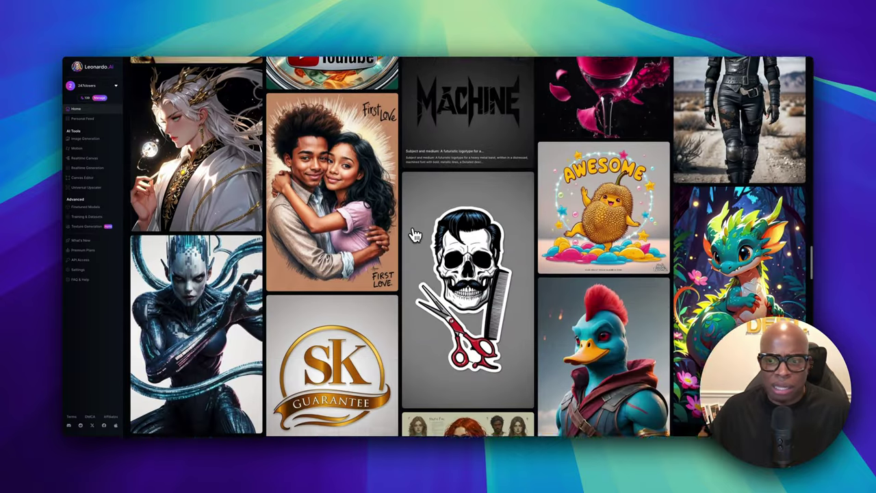
pyautogui.scroll(-20, 414, 235)
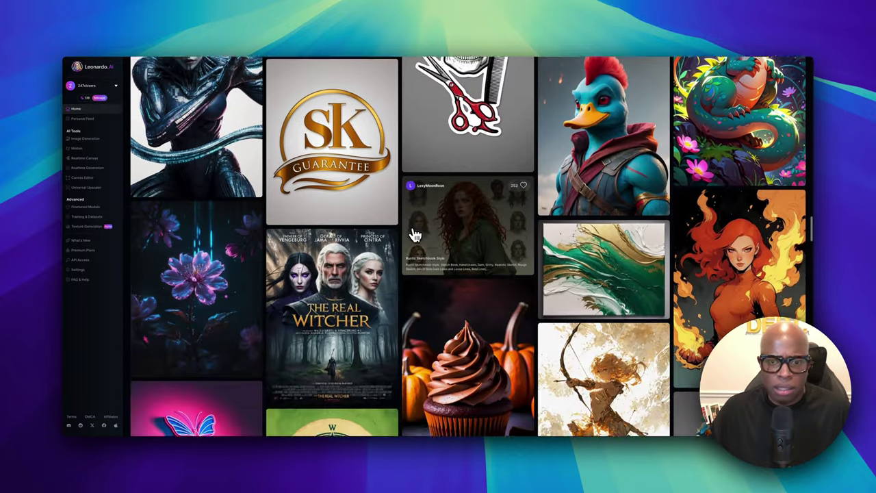
pyautogui.scroll(-10, 414, 235)
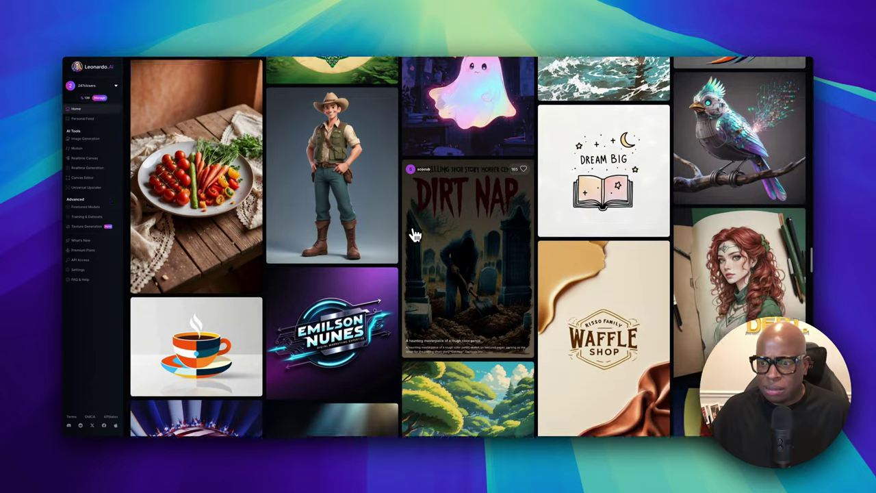
# - View the prompt details of the community panoramic photo of the orange-haired woman in a colorful dress, and close them
pyautogui.scroll(2, 415, 234)
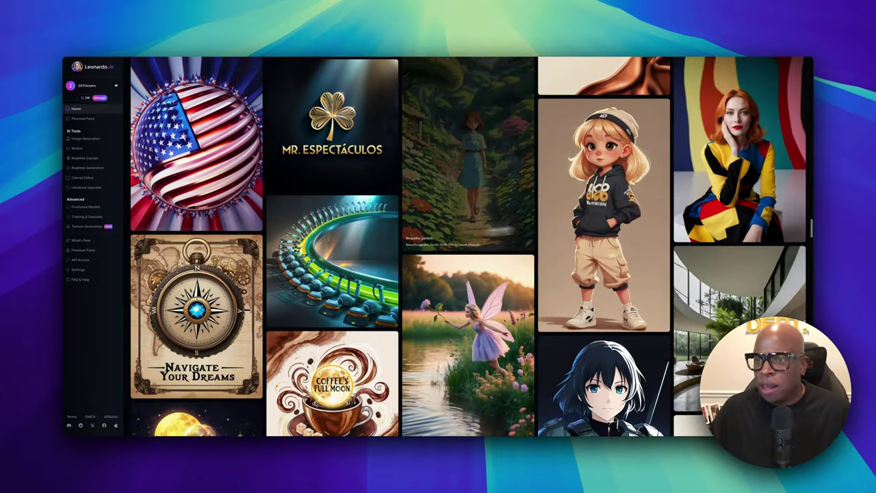
pyautogui.moveTo(728, 196)
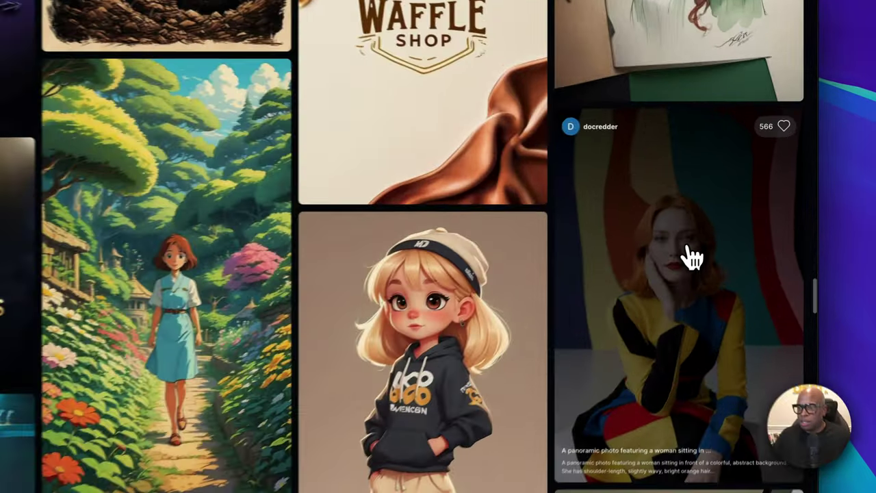
pyautogui.click(692, 257)
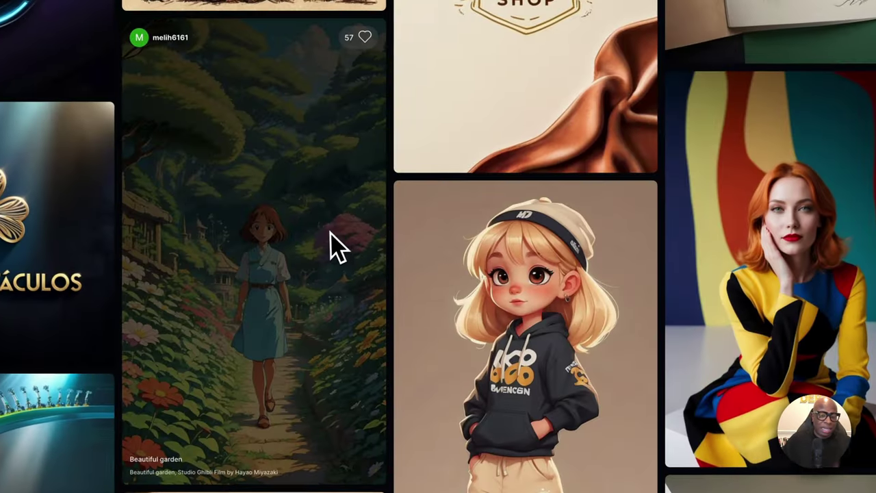
# - View the prompt and generation settings of the community image of a queen with her lady-in-waiting, and close the details
pyautogui.scroll(-5, 335, 247)
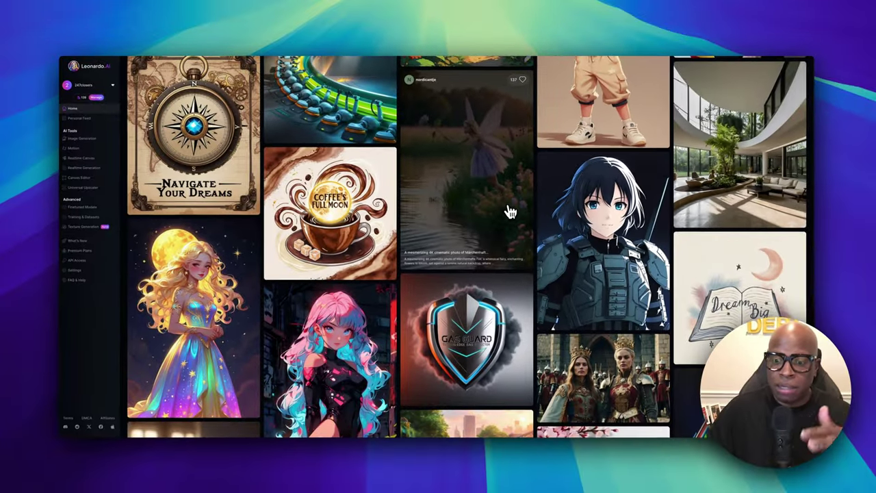
pyautogui.scroll(-3, 509, 209)
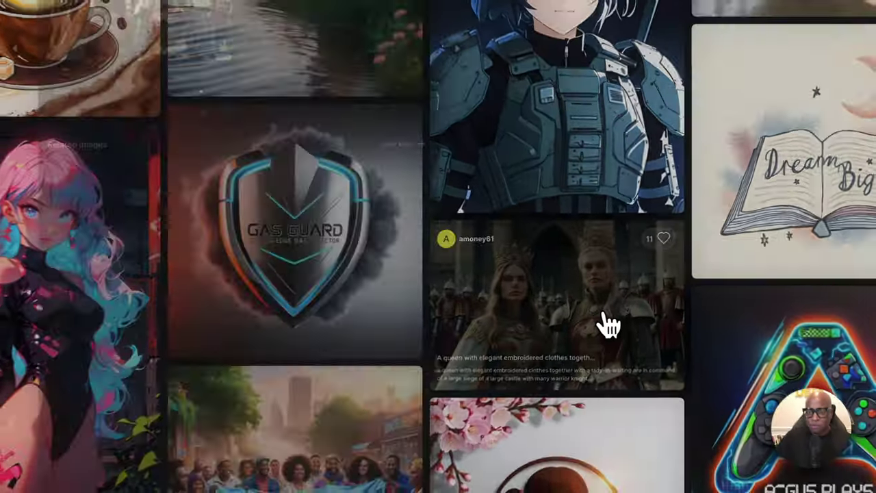
pyautogui.click(637, 291)
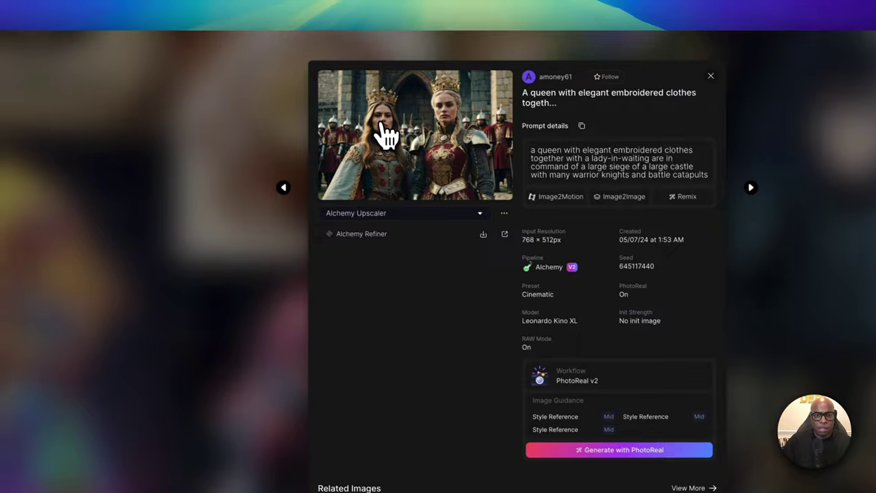
pyautogui.click(174, 21)
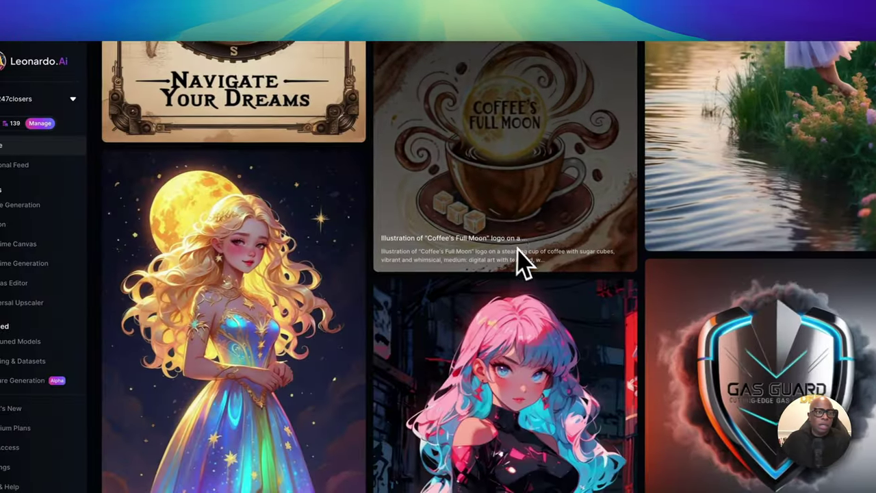
# - Leave the community gallery and show the account's own generations in the Personal Feed
pyautogui.scroll(10, 518, 262)
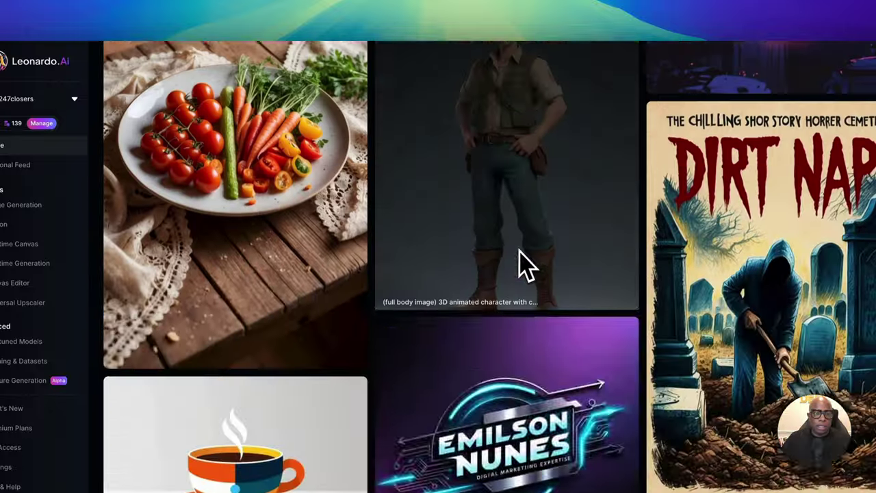
pyautogui.scroll(10, 518, 262)
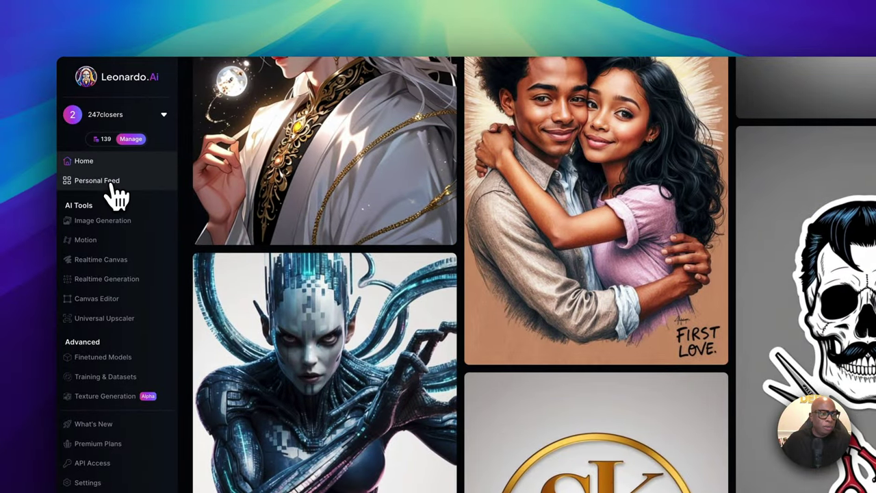
pyautogui.click(119, 182)
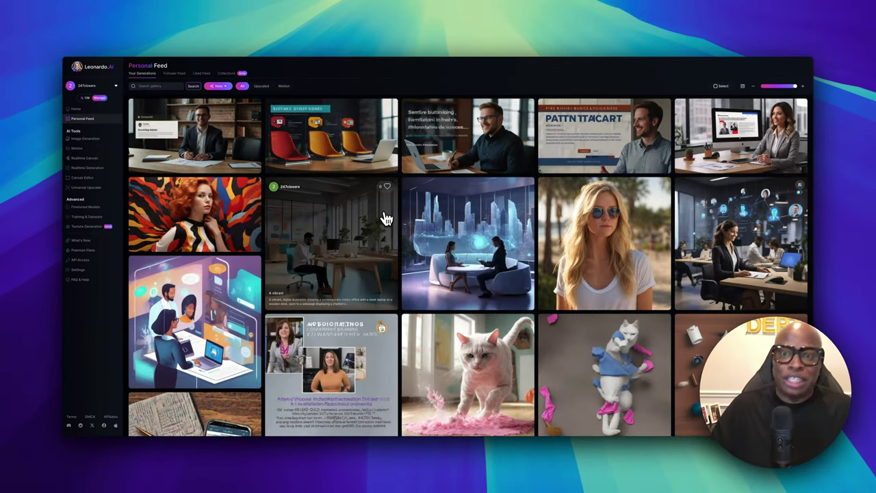
# - Look through the account's generations, view the prompt details of its panoramic photo of an orange-haired woman, and close them
pyautogui.scroll(-5, 411, 219)
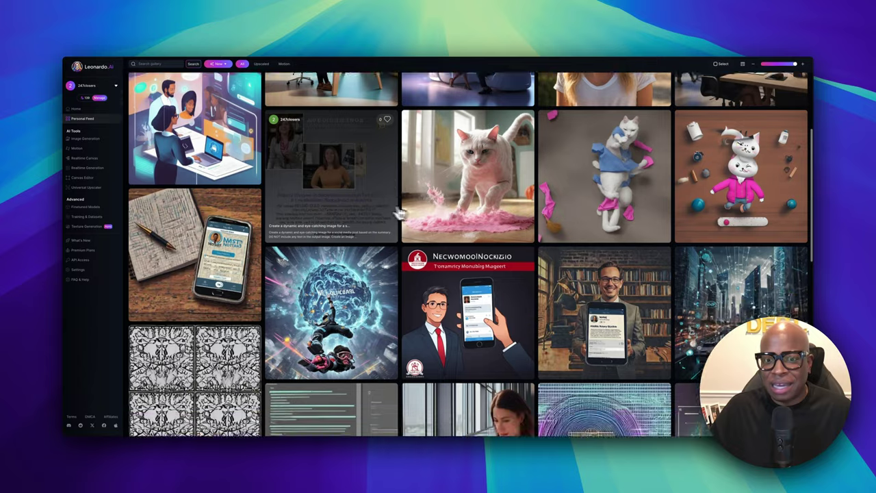
pyautogui.scroll(-1, 548, 231)
pyautogui.scroll(1, 554, 229)
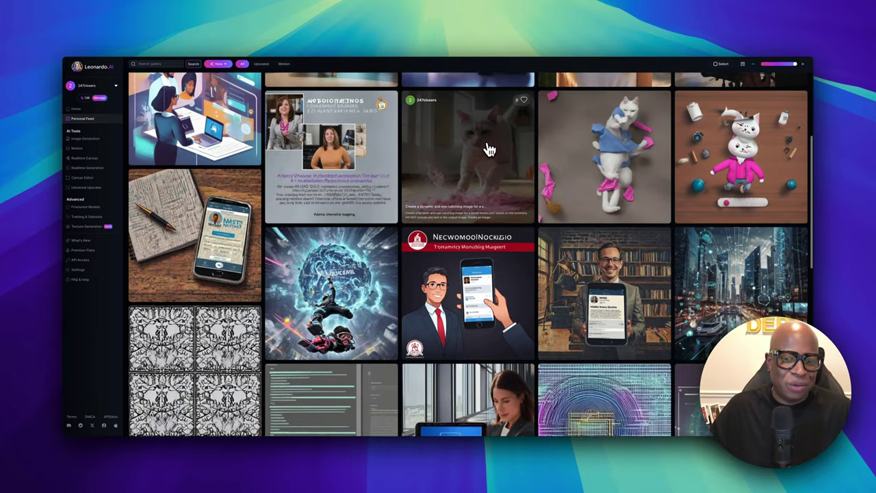
pyautogui.scroll(1, 489, 148)
pyautogui.scroll(5, 489, 175)
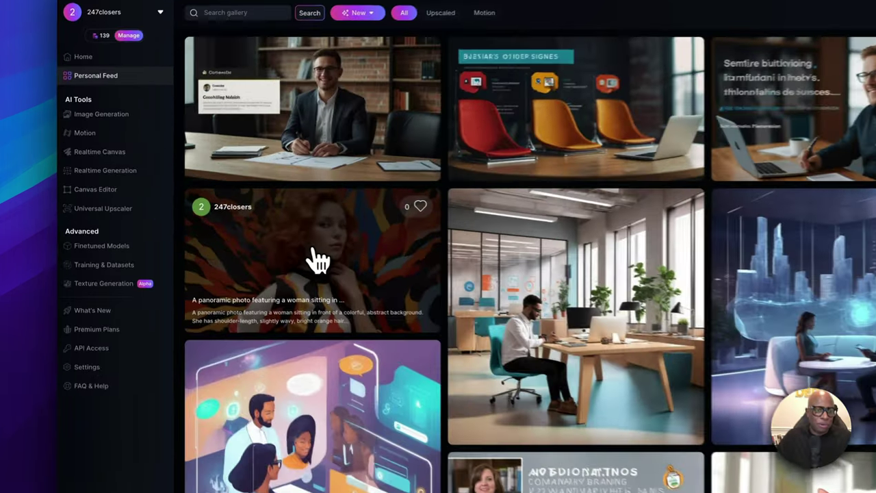
pyautogui.click(242, 232)
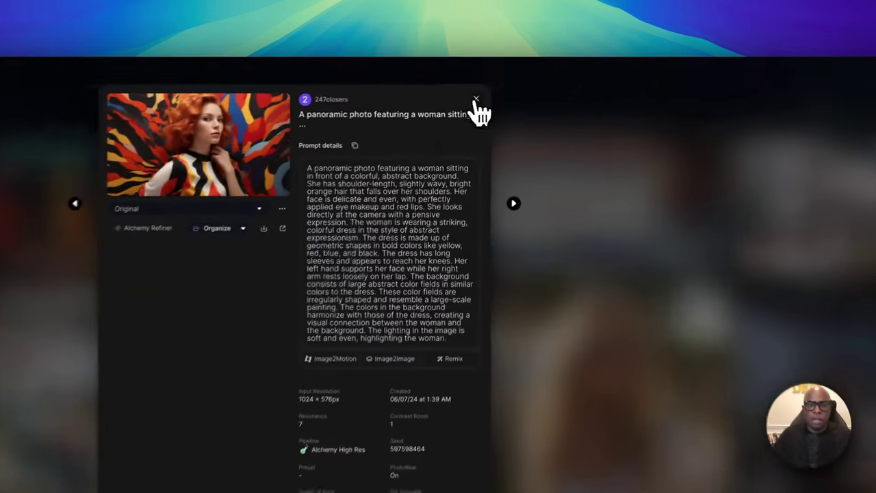
pyautogui.click(534, 79)
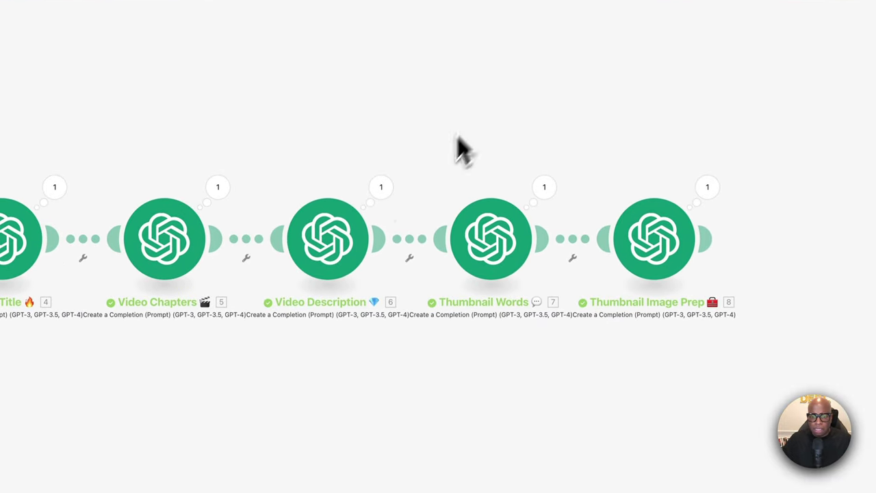
# - Switch to the Make scenario and read the full output result of the Video Description module's last run
pyautogui.click(394, 189)
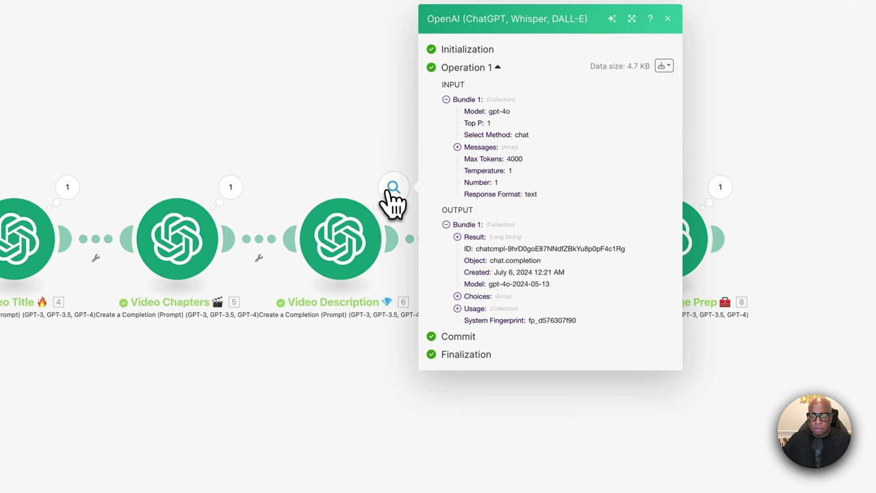
pyautogui.click(457, 238)
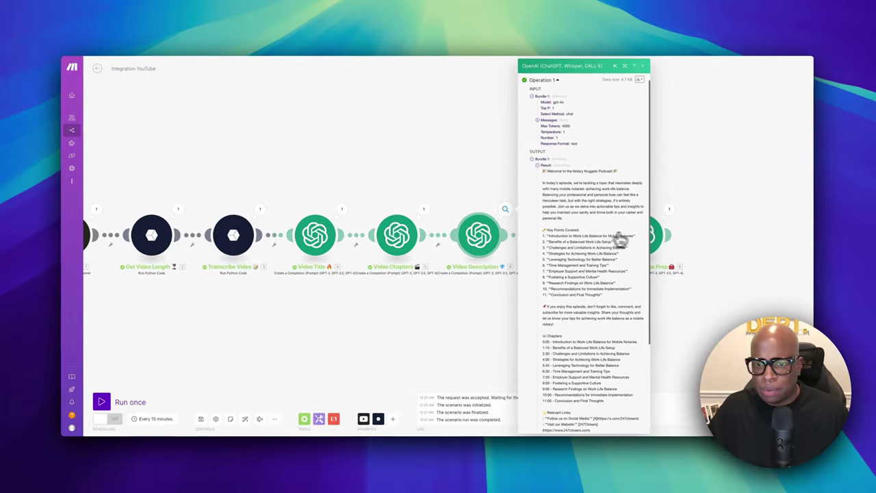
pyautogui.scroll(-1, 604, 263)
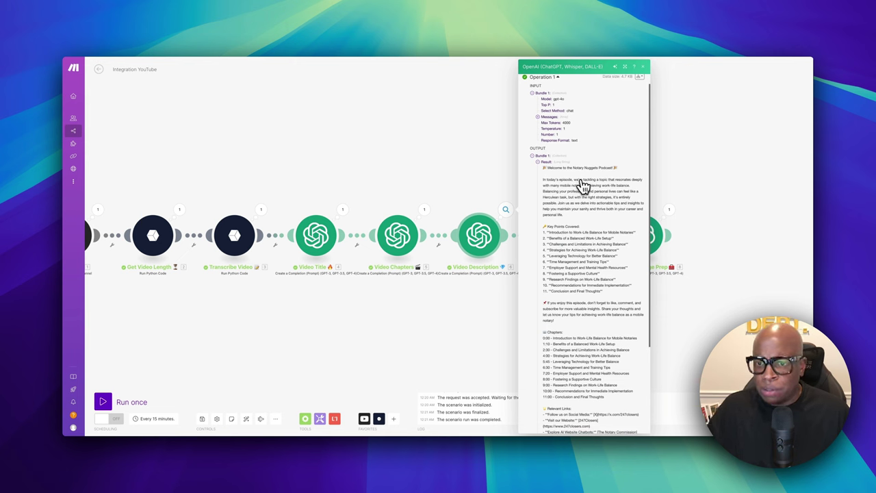
pyautogui.scroll(-3, 570, 243)
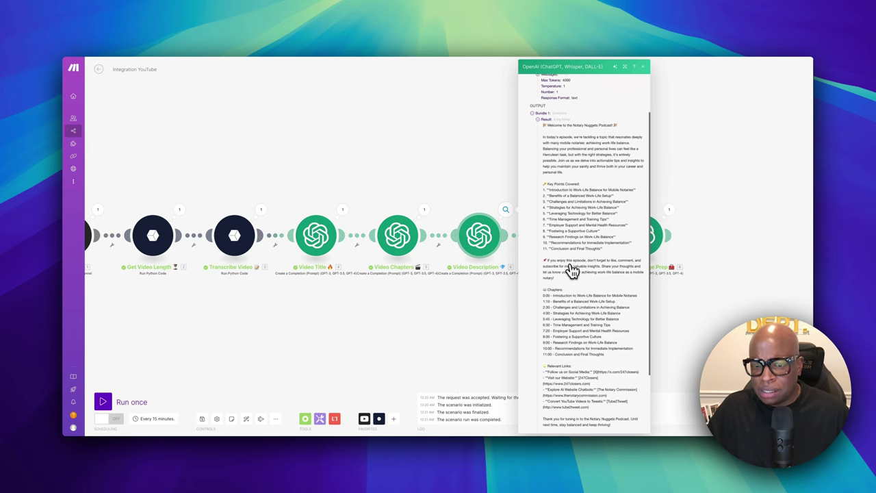
pyautogui.scroll(-3, 554, 331)
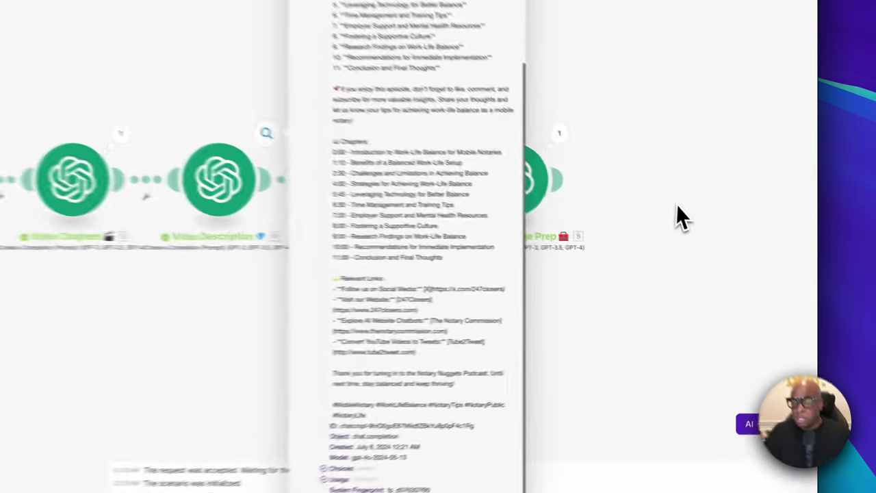
# - Close the Video Description output, inspect the Thumbnail Words module's run output, and highlight its result text
pyautogui.click(652, 254)
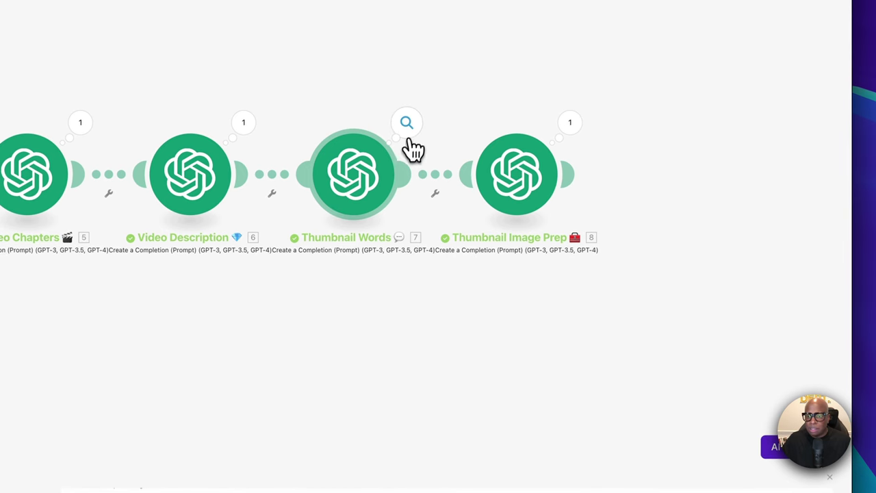
pyautogui.click(414, 127)
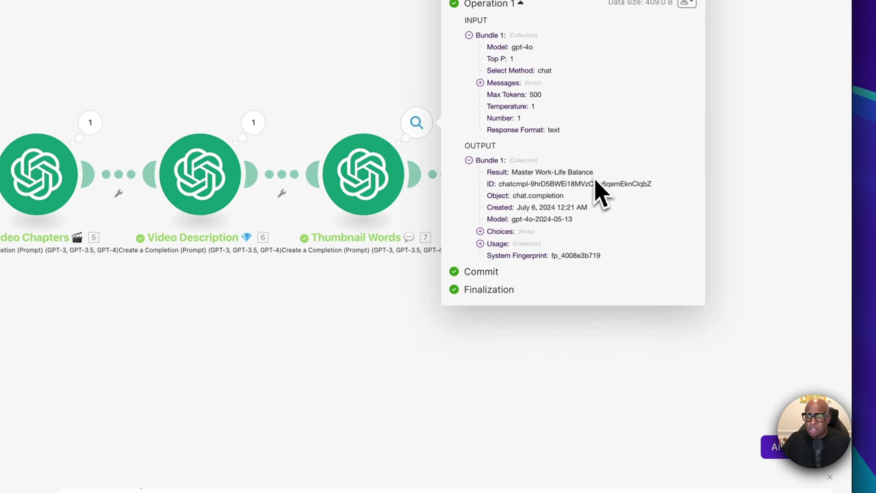
pyautogui.moveTo(563, 172); pyautogui.dragTo(517, 175)
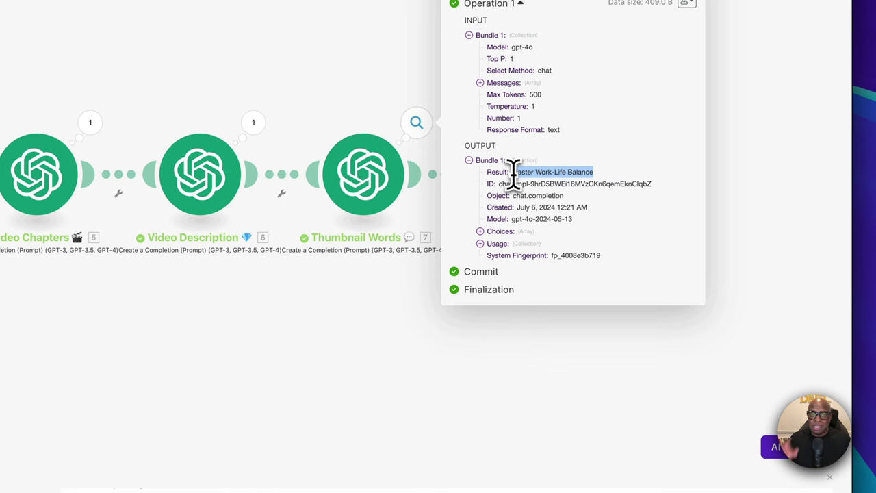
# - Close the Thumbnail Words output, read the Thumbnail Image Prep module's full output result, and close it
pyautogui.click(435, 341)
pyautogui.hscroll(5, 423, 372)
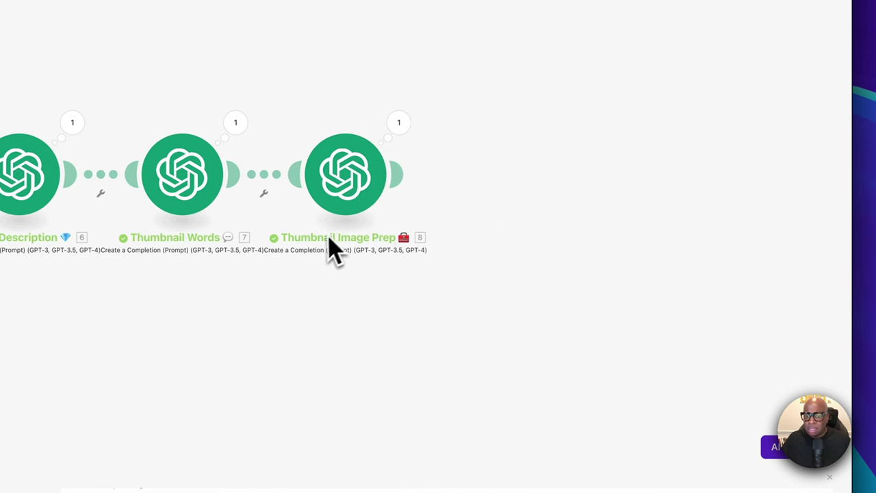
pyautogui.click(399, 123)
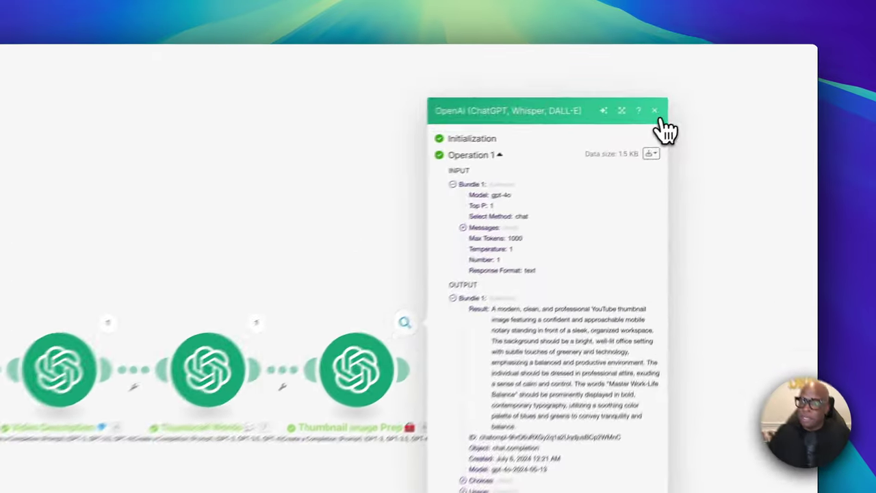
pyautogui.click(723, 93)
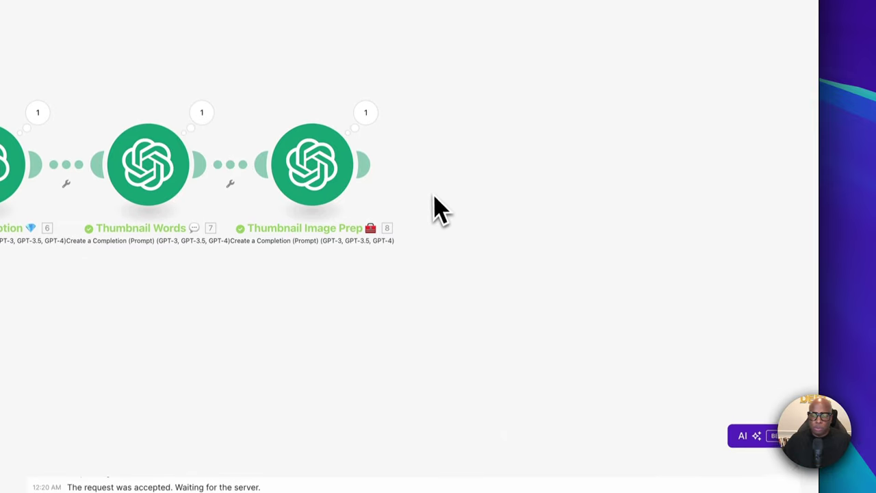
# - Paste the copied Leonardo.Ai Generate Thumbnail module into the scenario and connect it after the Thumbnail Image Prep module
pyautogui.rightClick(446, 173)
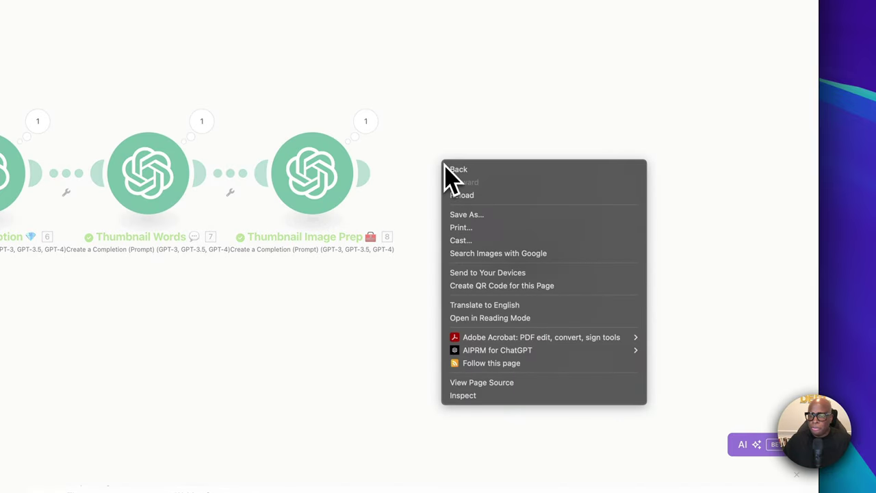
pyautogui.press('Escape')
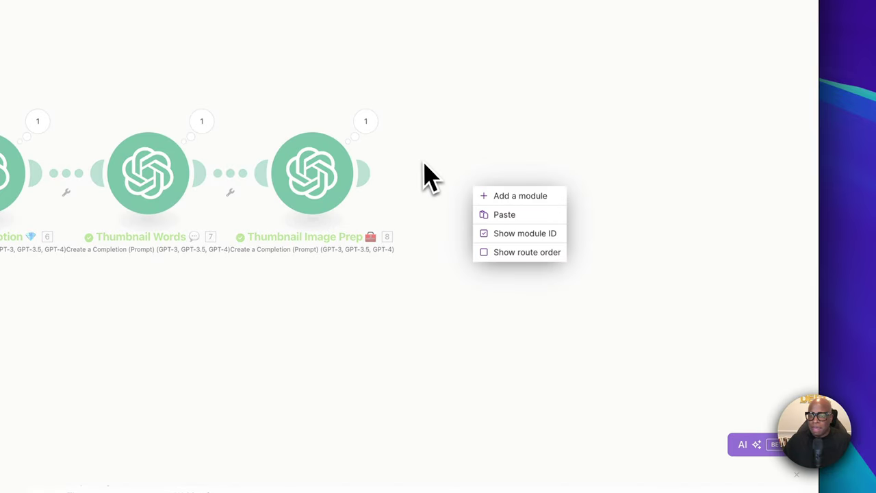
pyautogui.click(499, 216)
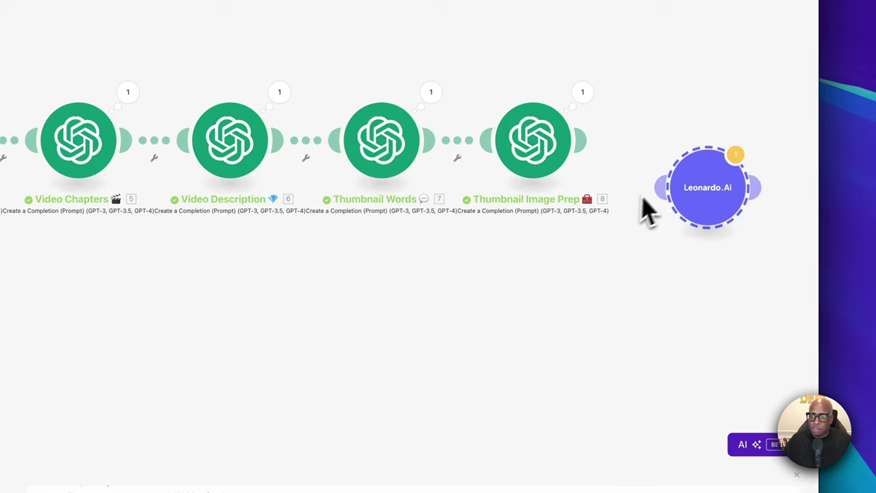
pyautogui.moveTo(662, 185); pyautogui.dragTo(601, 163)
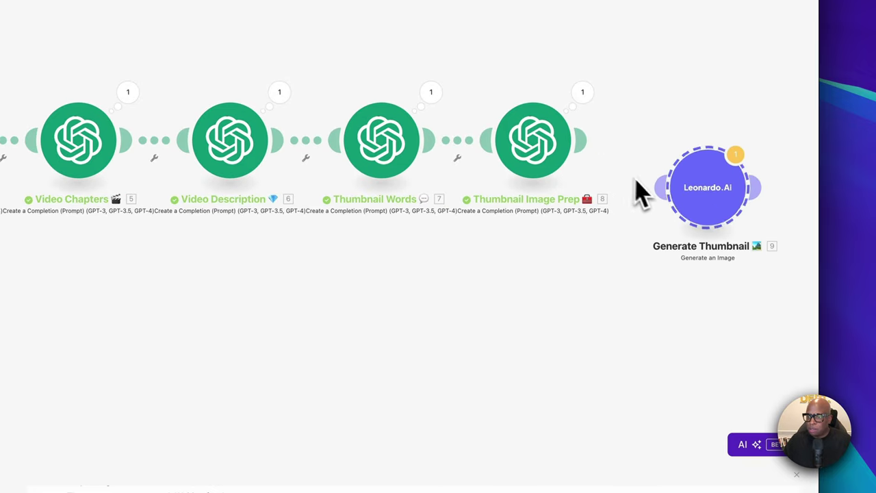
pyautogui.moveTo(657, 186); pyautogui.dragTo(577, 141)
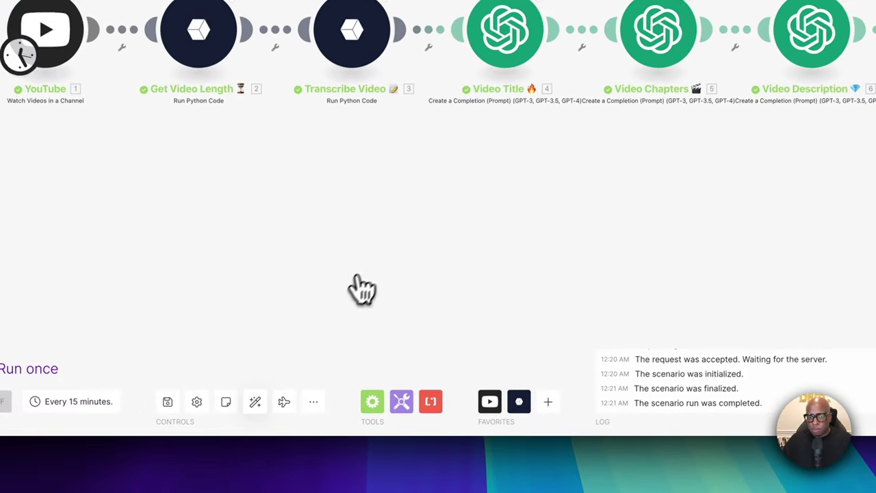
# - Copy the full result text from the Thumbnail Image Prep module's run output and close the output
pyautogui.hscroll(5, 293, 346)
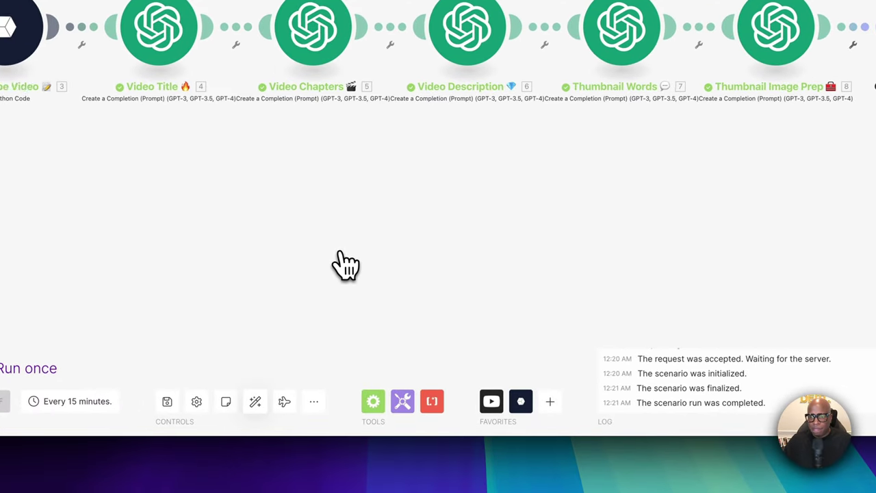
pyautogui.hscroll(3, 346, 266)
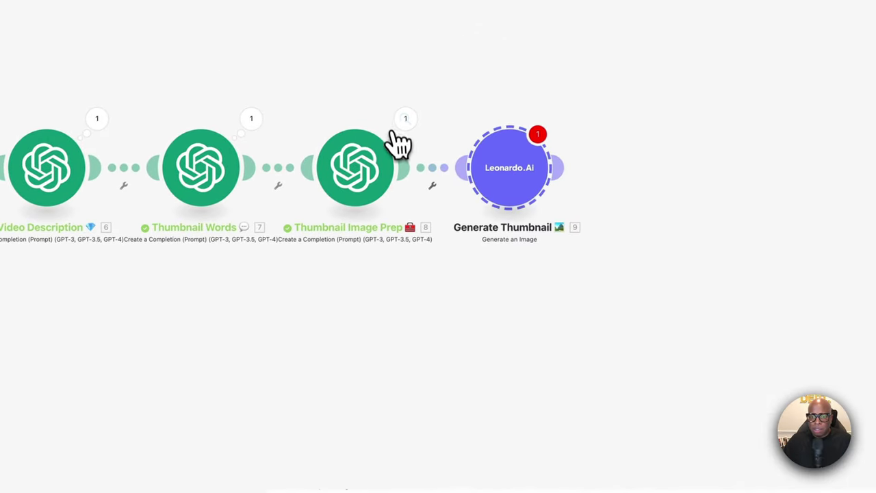
pyautogui.click(404, 120)
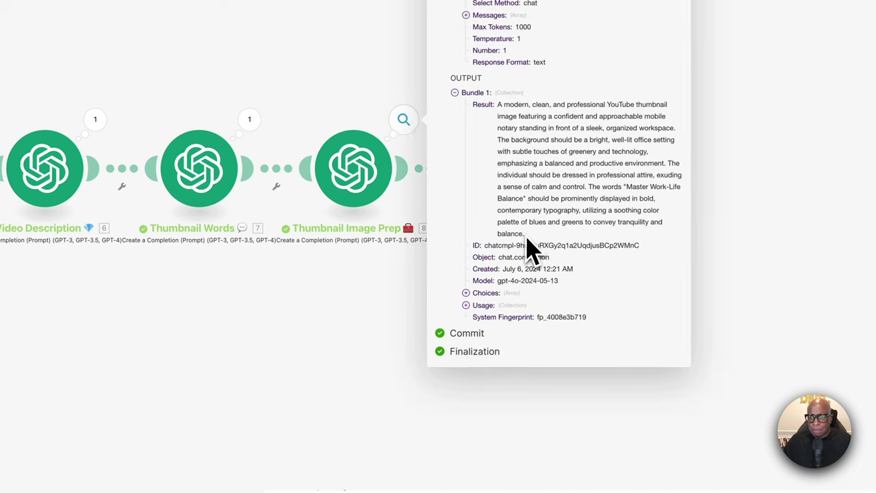
pyautogui.tripleClick(501, 226)
pyautogui.rightClick(520, 168)
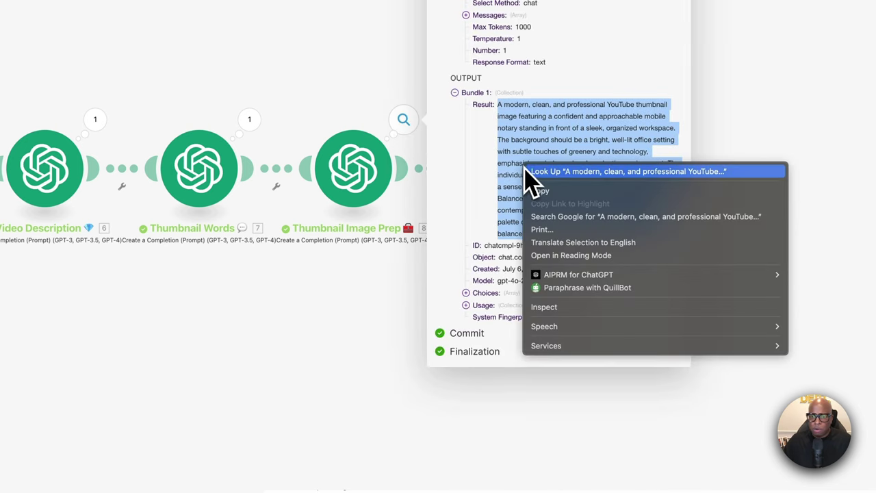
pyautogui.click(549, 191)
pyautogui.click(308, 359)
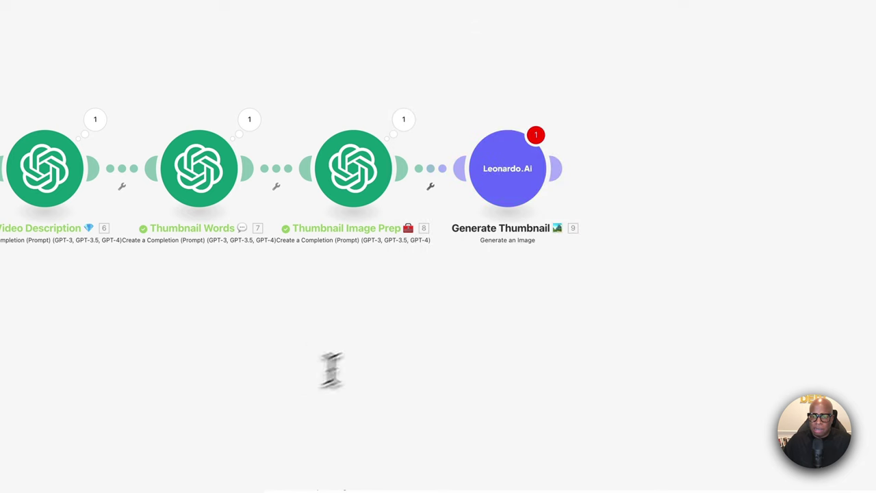
# - In the Generate Thumbnail module, replace the prompt's old mapping with the Result of Thumbnail Image Prep
pyautogui.click(523, 175)
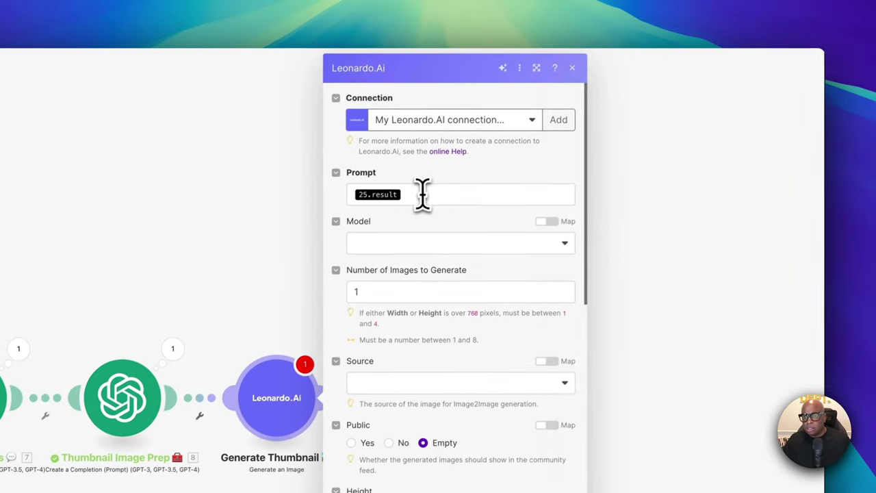
pyautogui.click(423, 194)
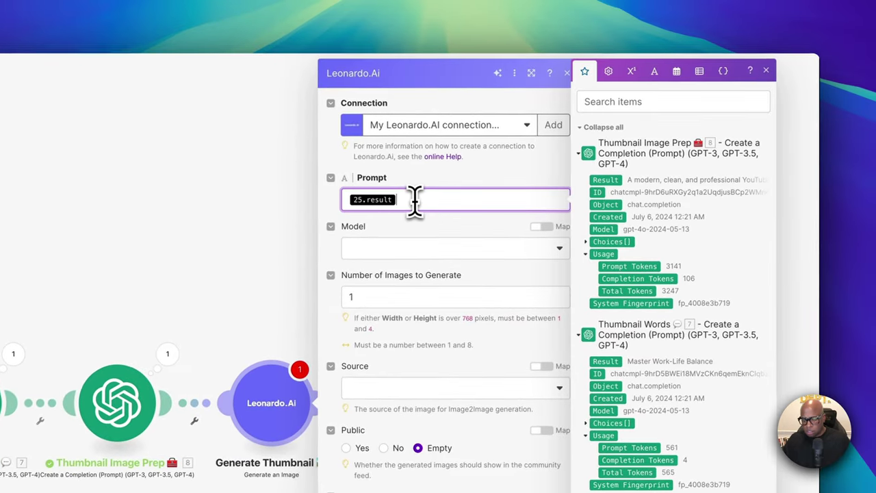
pyautogui.press('BackSpace')
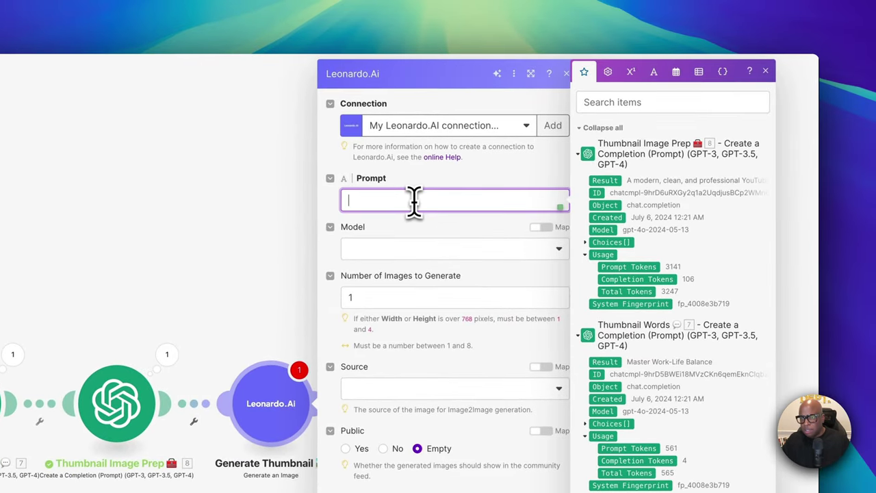
pyautogui.click(599, 183)
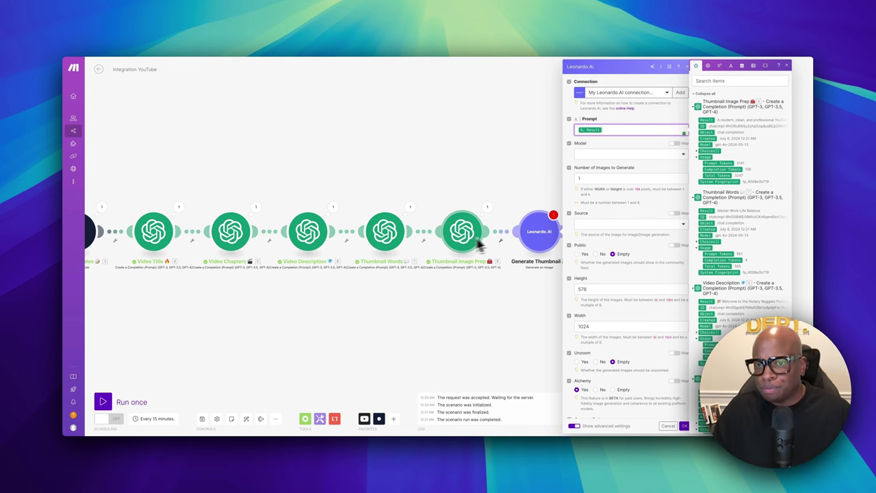
# - Review the Generate Thumbnail module's advanced settings, from image size and Alchemy through the negative prompt, and save the module
pyautogui.scroll(-5, 604, 226)
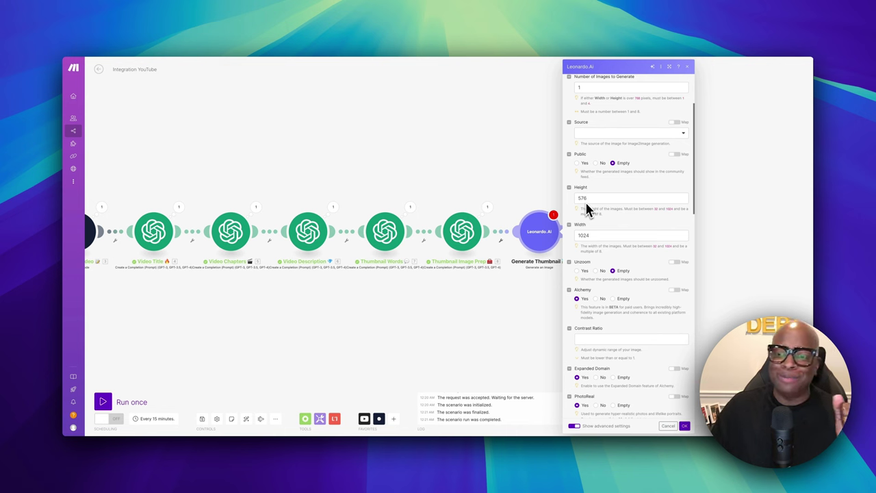
pyautogui.scroll(-4, 600, 289)
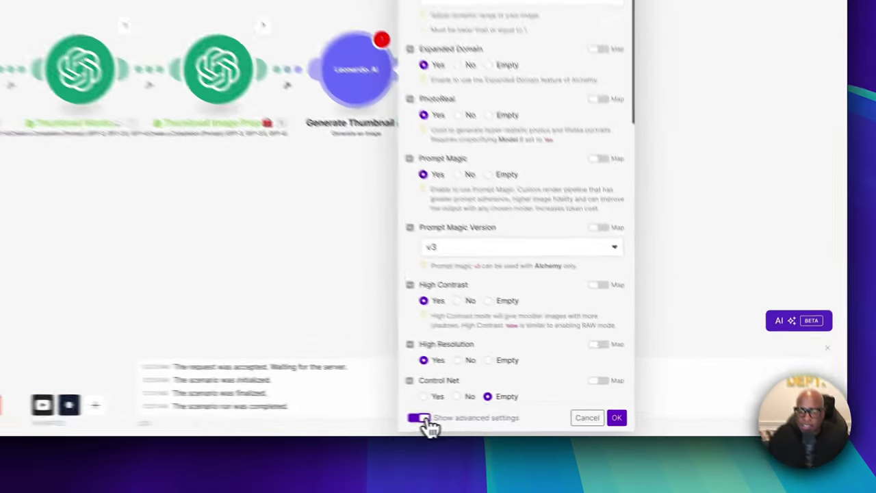
pyautogui.click(422, 418)
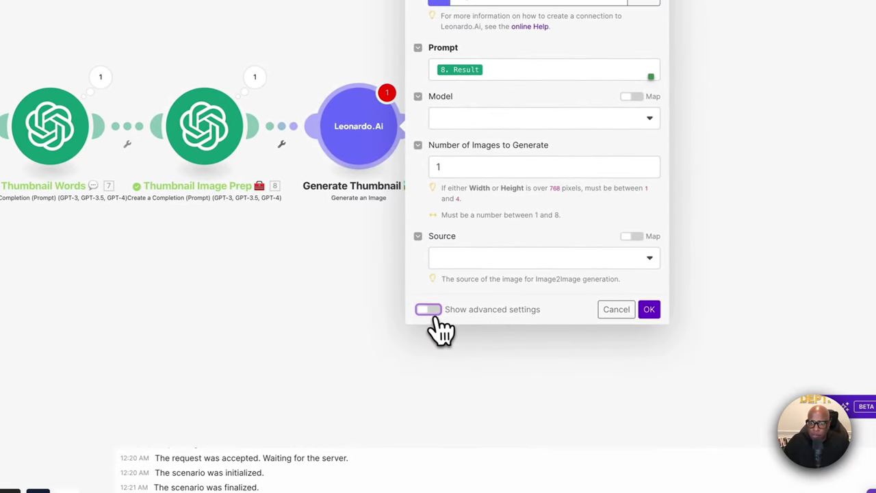
pyautogui.click(428, 311)
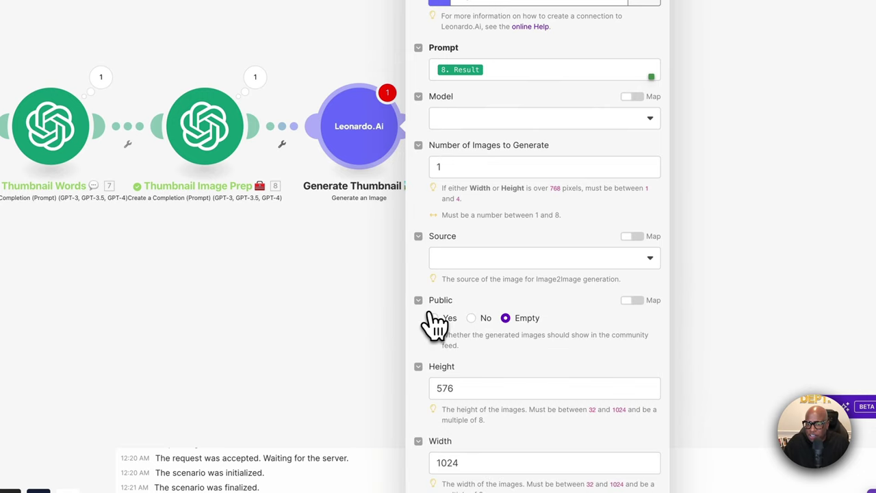
pyautogui.scroll(-2, 526, 332)
pyautogui.scroll(-2, 525, 332)
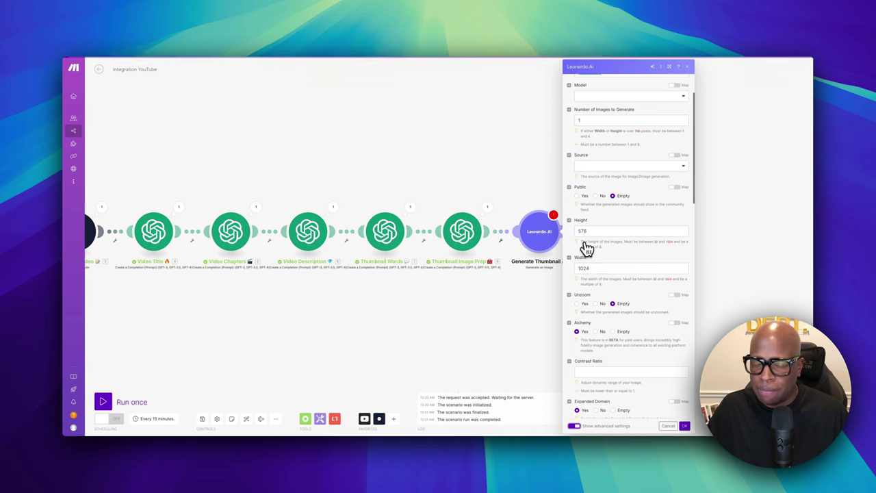
pyautogui.scroll(-3, 594, 259)
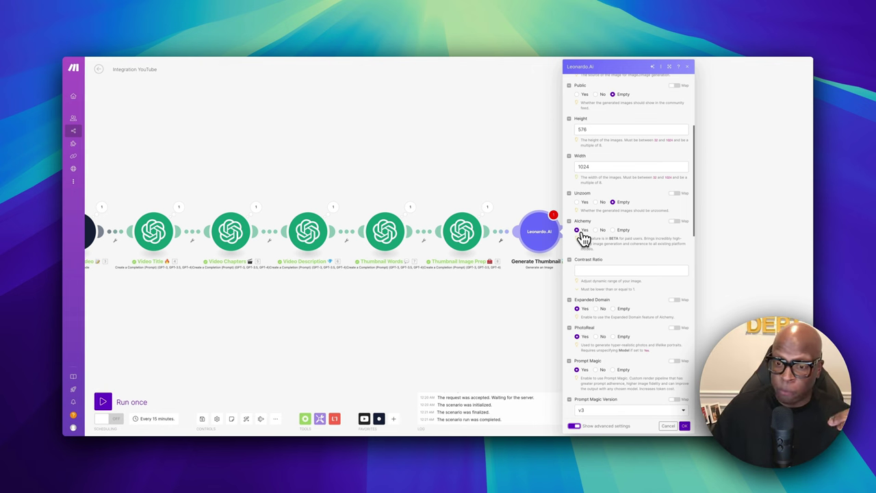
pyautogui.scroll(-1, 641, 395)
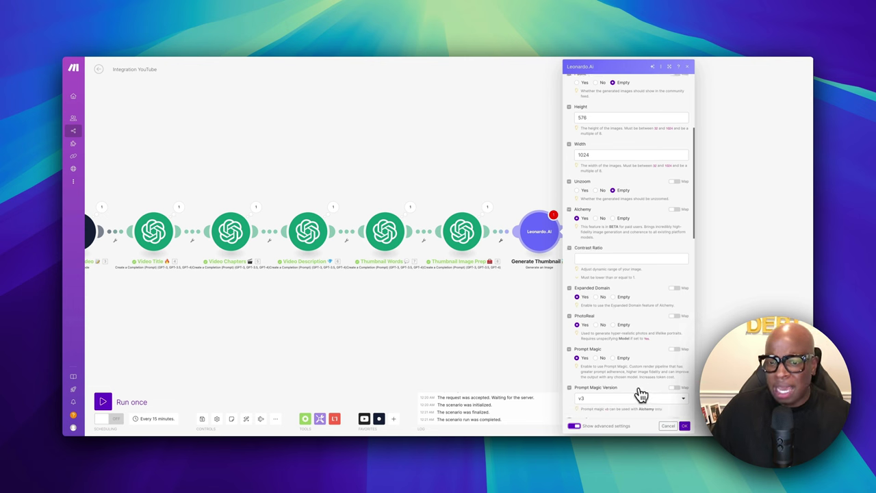
pyautogui.scroll(-3, 640, 395)
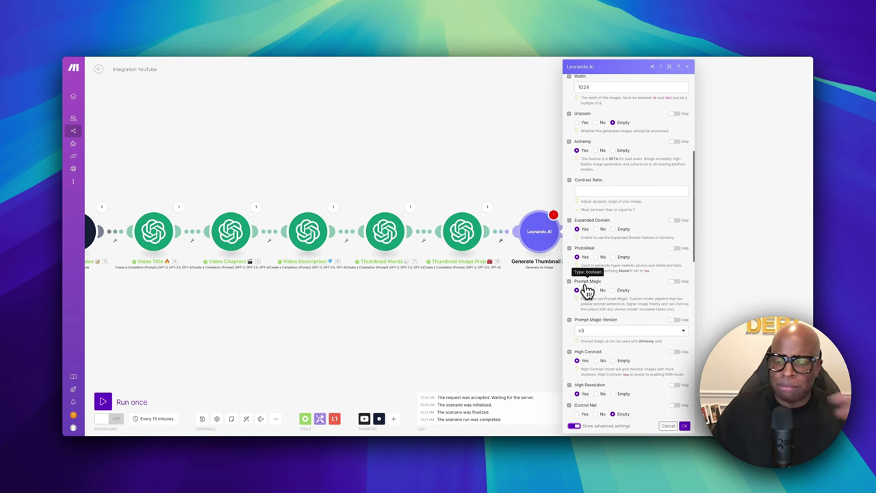
pyautogui.scroll(-1, 592, 305)
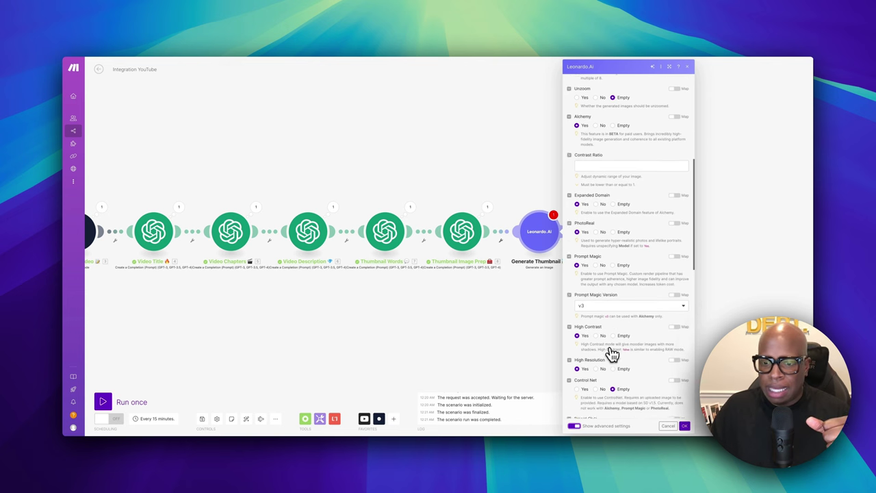
pyautogui.scroll(-4, 604, 350)
pyautogui.scroll(-18, 603, 347)
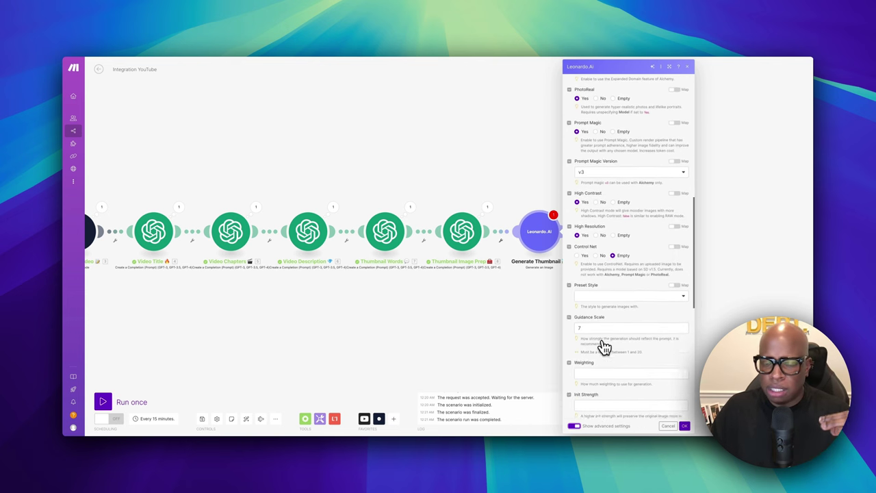
pyautogui.scroll(-2, 603, 347)
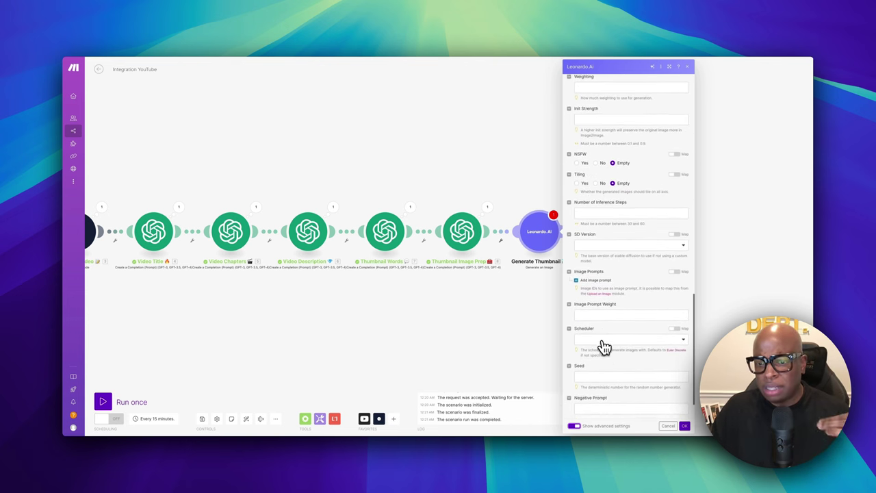
pyautogui.scroll(20, 603, 347)
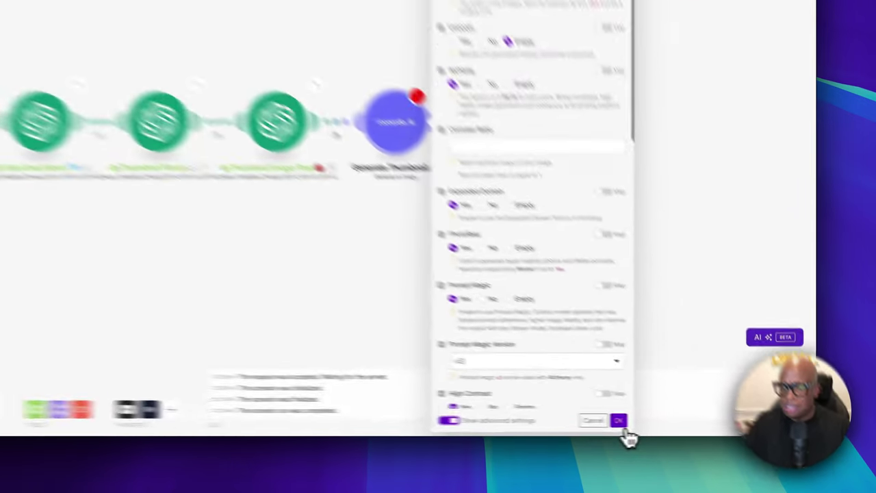
pyautogui.click(685, 426)
# - Run only the Generate Thumbnail module, using the copied thumbnail description as its Result input
pyautogui.rightClick(311, 154)
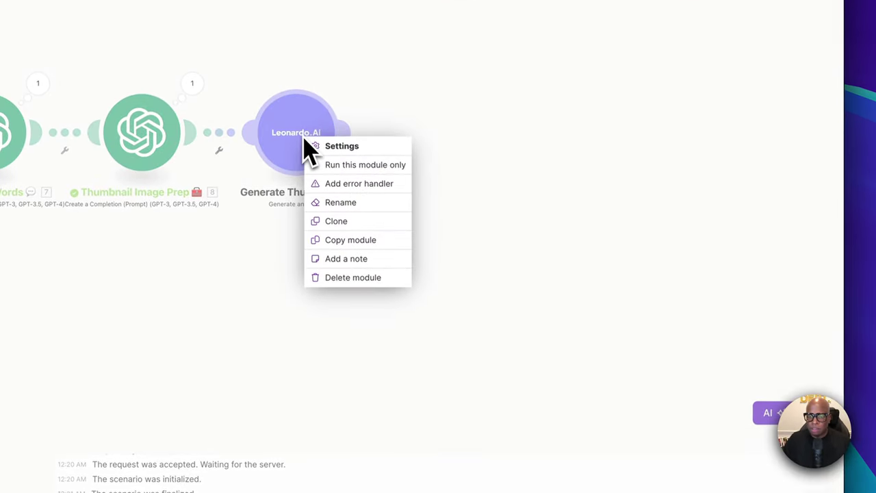
pyautogui.click(336, 172)
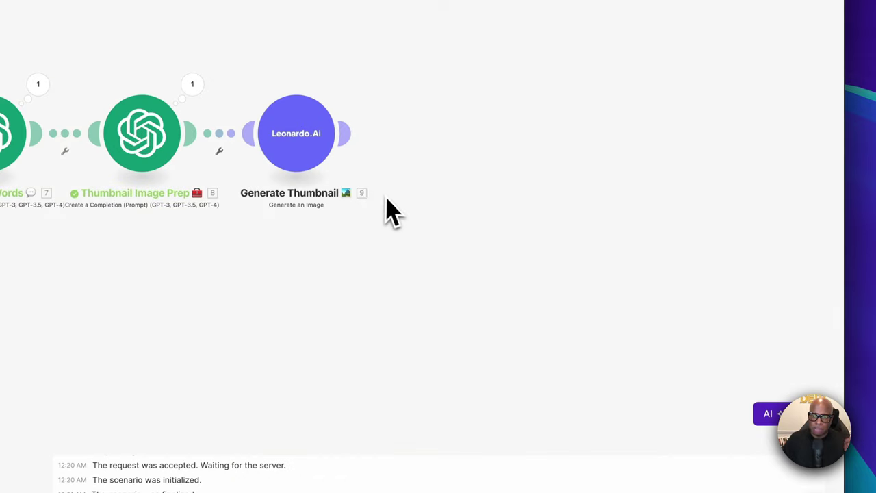
pyautogui.rightClick(391, 280)
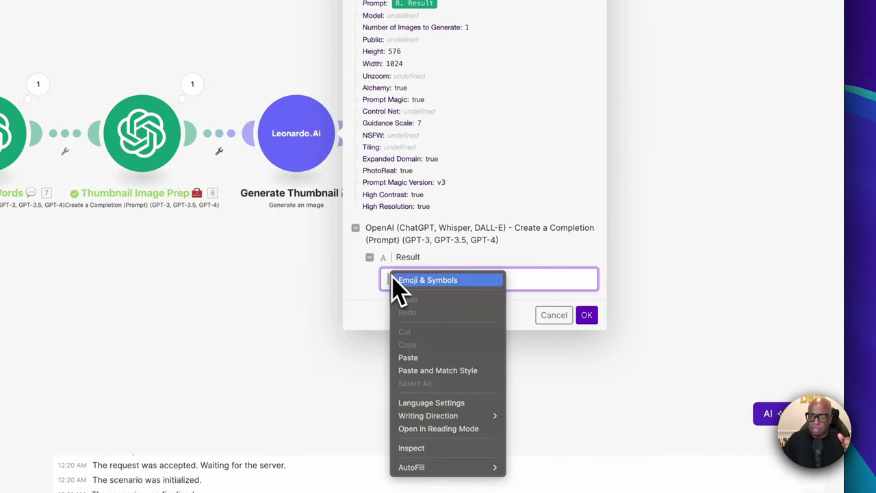
pyautogui.click(416, 358)
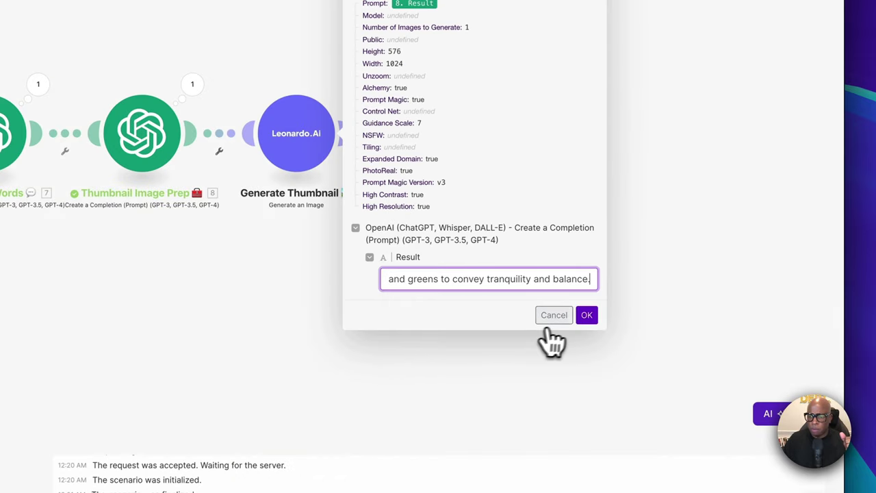
pyautogui.click(586, 316)
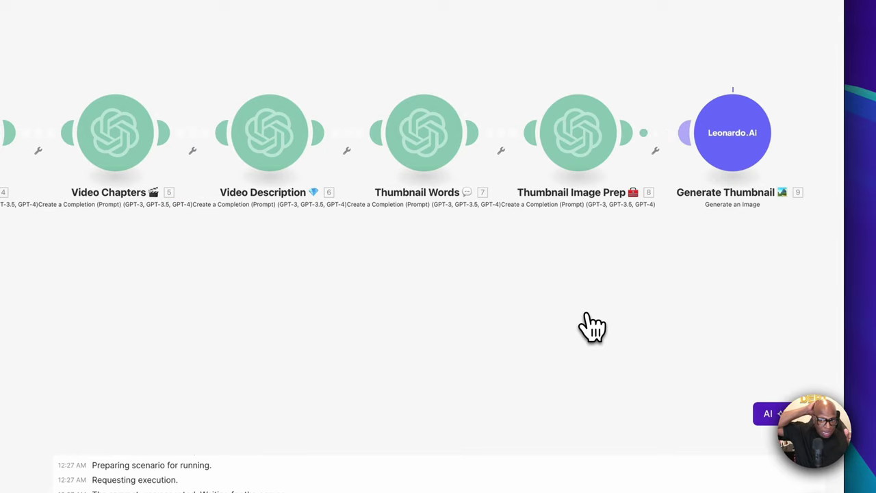
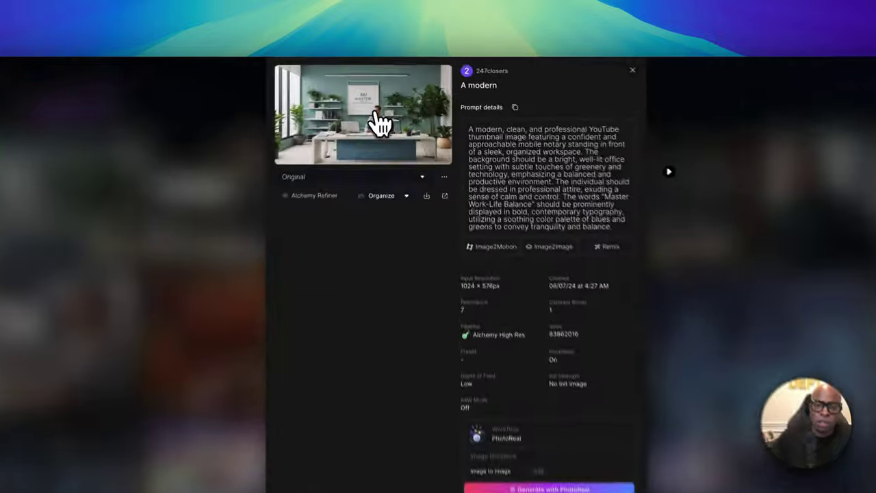
# - Examine the generated office thumbnail at full size in Leonardo.Ai, and close the image and its details
pyautogui.click(399, 95)
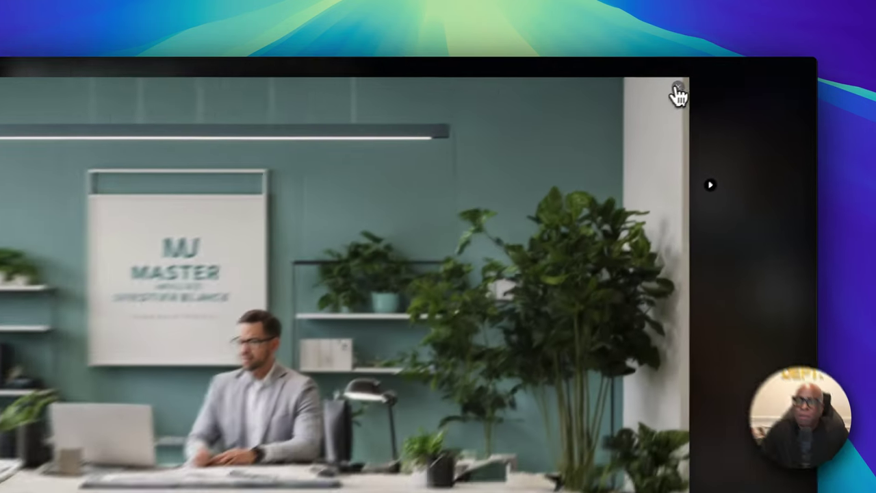
pyautogui.click(678, 96)
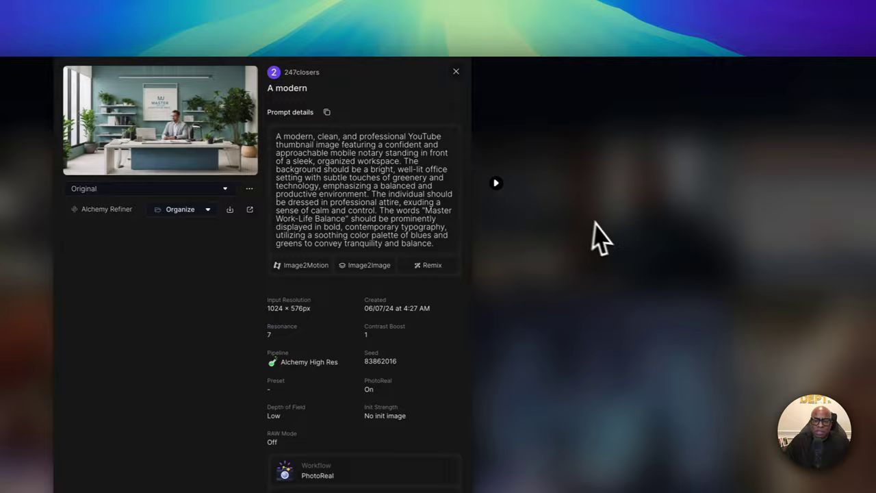
pyautogui.click(597, 231)
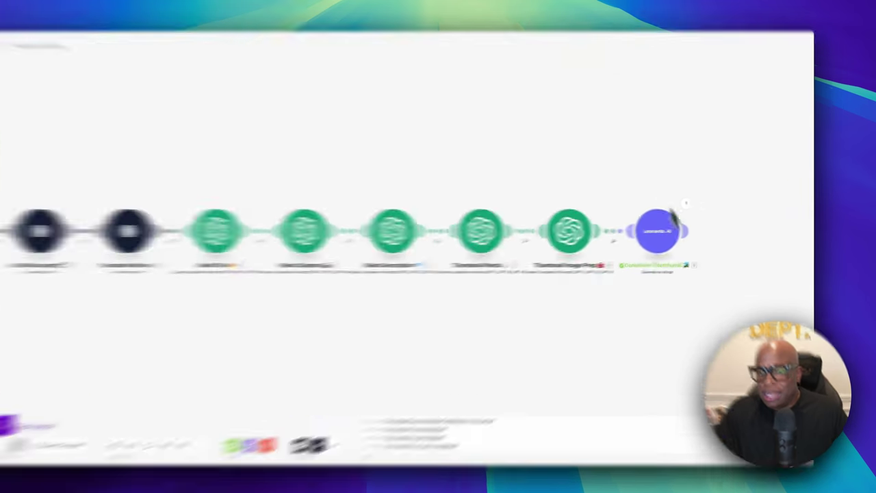
# - In Make, run only the Generate Thumbnail module again, pasting the copied thumbnail description as its Result input
pyautogui.rightClick(732, 284)
pyautogui.click(647, 203)
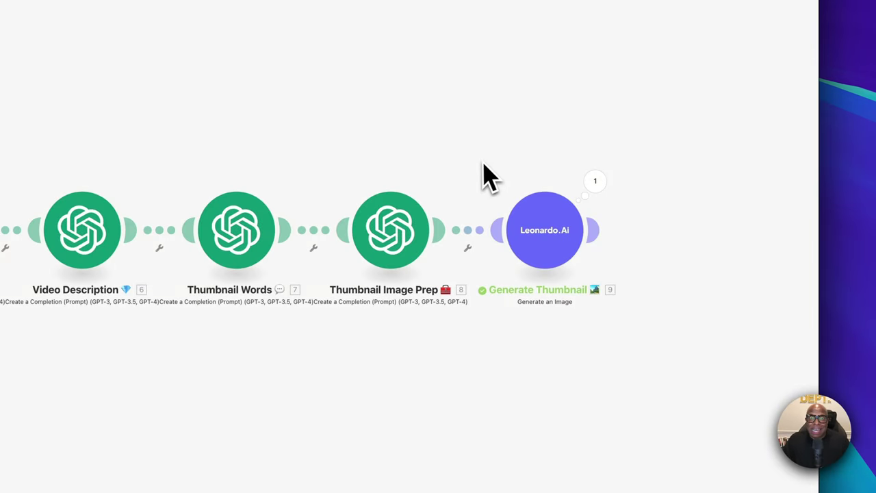
pyautogui.rightClick(558, 241)
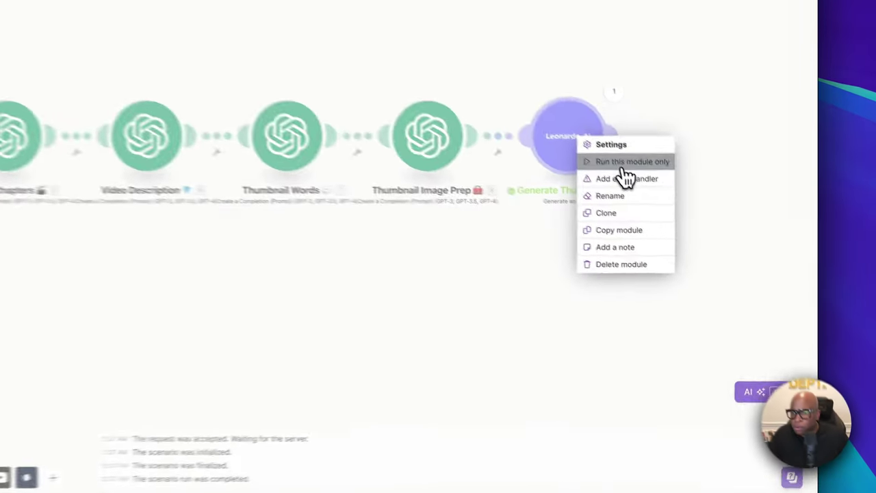
pyautogui.click(625, 164)
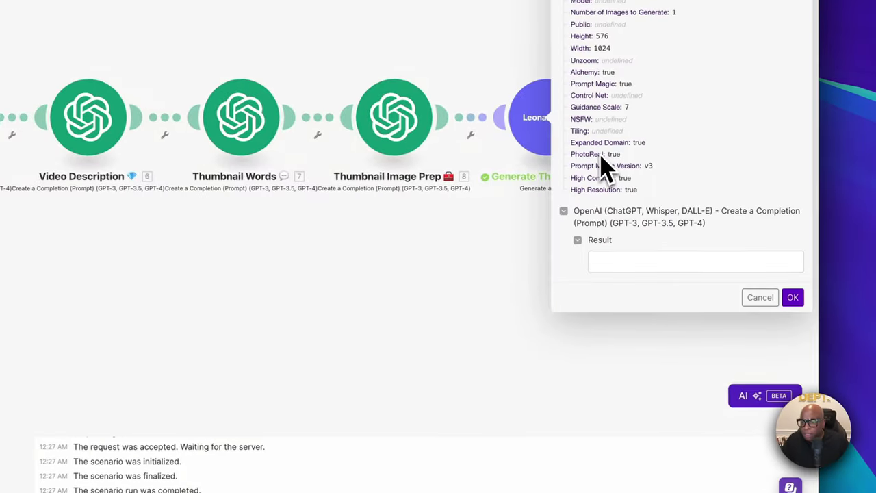
pyautogui.rightClick(601, 263)
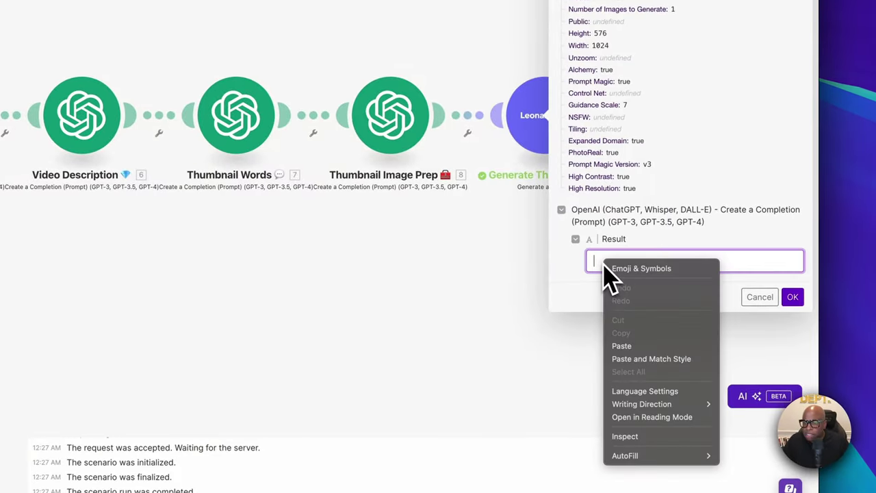
pyautogui.click(626, 346)
pyautogui.click(792, 297)
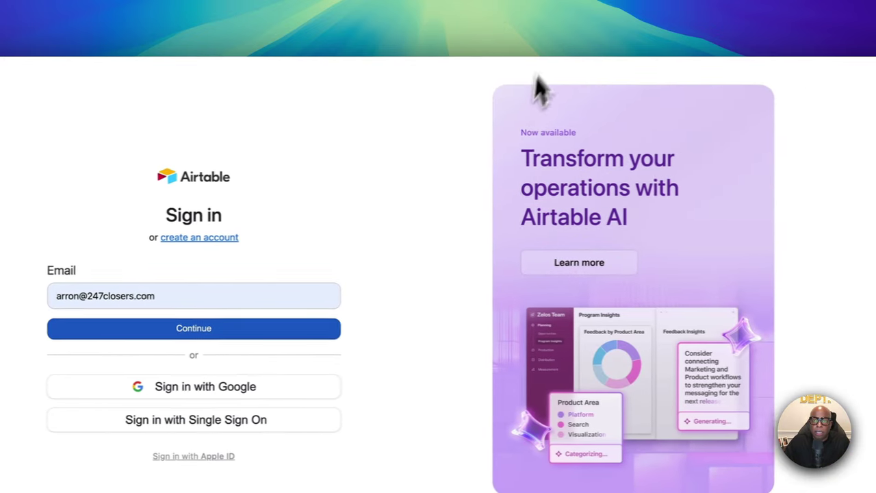
# - Switch to Airtable and continue the sign-in with the prefilled account e-mail
pyautogui.click(274, 328)
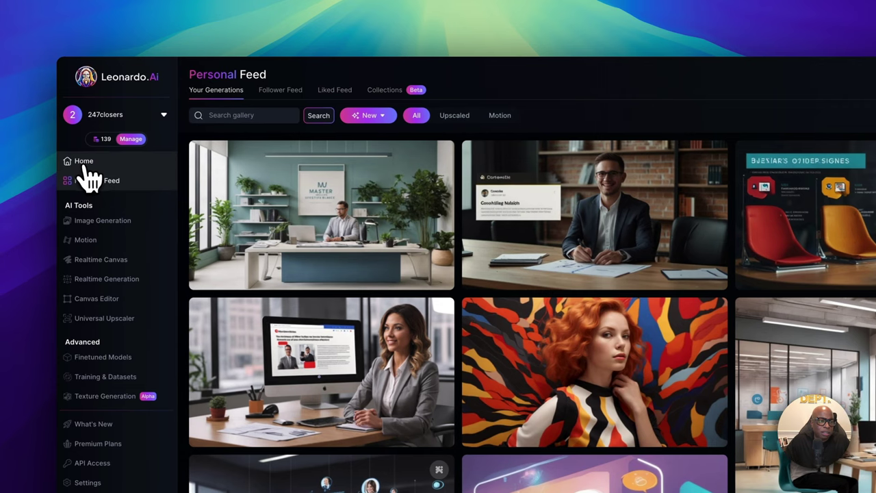
# - Reload the Leonardo.Ai personal feed by leaving and returning to it, and view the newest generated thumbnail at full size
pyautogui.click(87, 166)
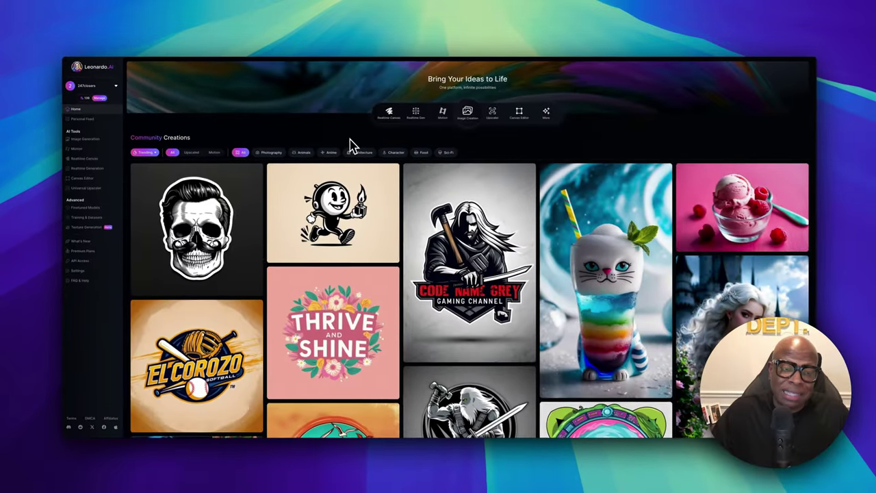
pyautogui.hotkey('alt', 'Left')
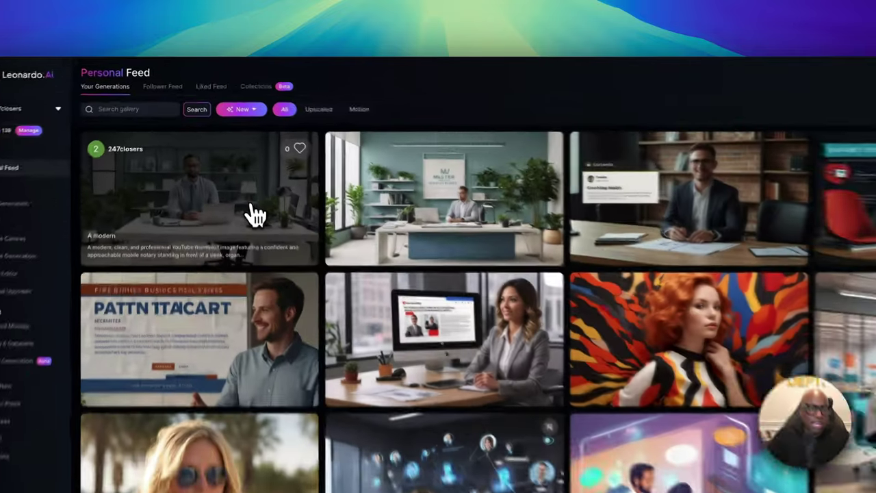
pyautogui.click(228, 150)
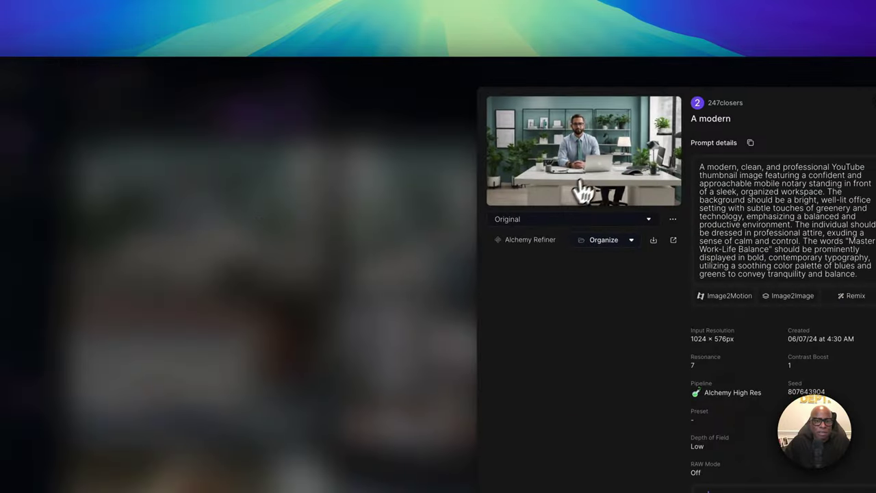
pyautogui.click(582, 191)
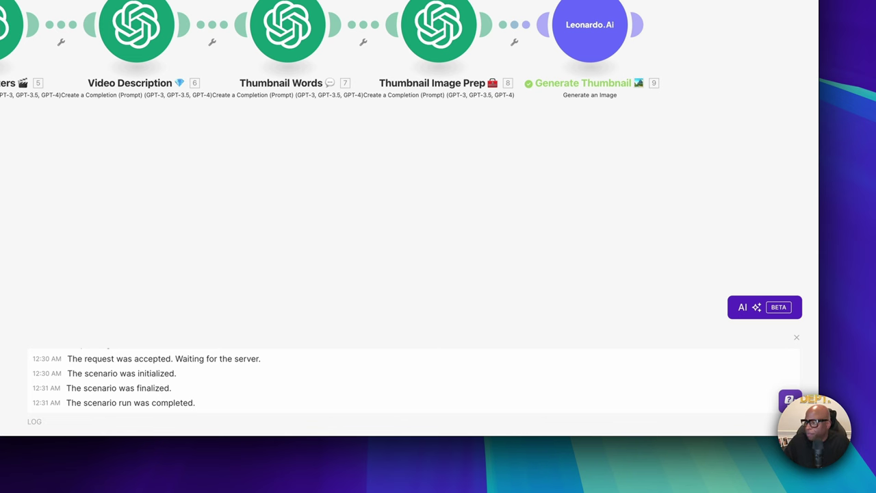
# - In the Make scenario, paste the copied Airtable module onto the canvas and connect it after the Generate Thumbnail module
pyautogui.hscroll(3, 678, 45)
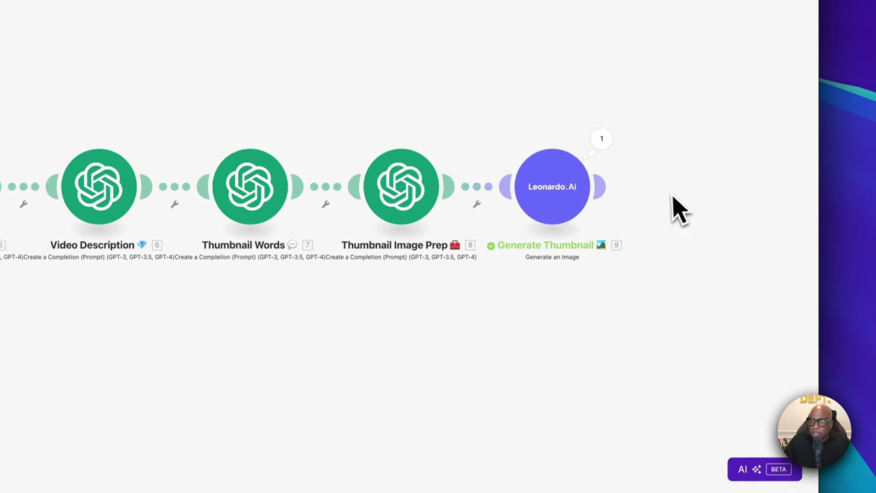
pyautogui.rightClick(638, 190)
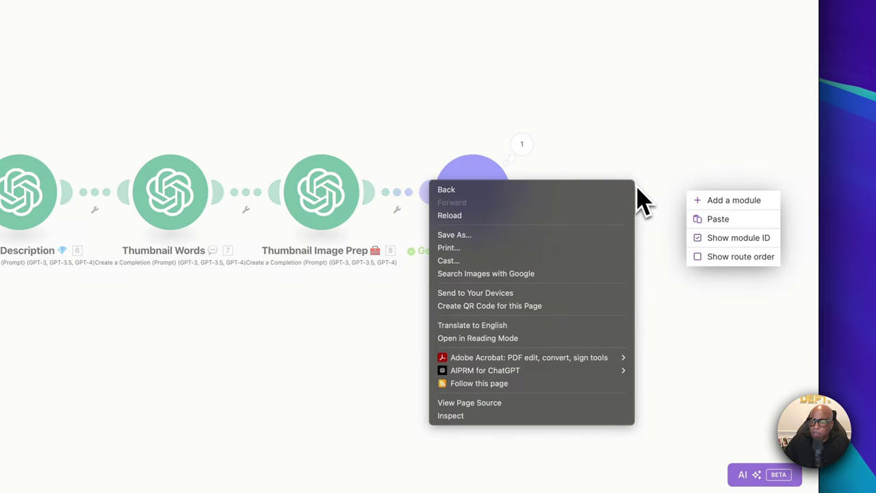
pyautogui.press('Escape')
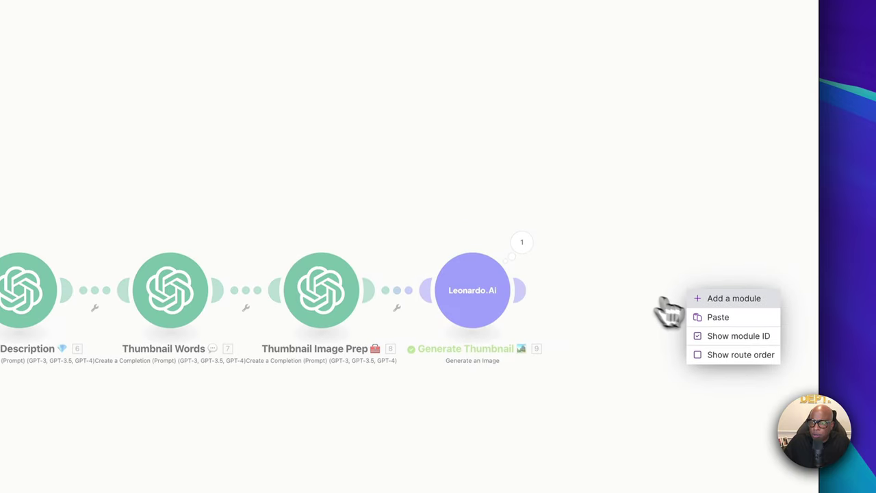
pyautogui.click(703, 317)
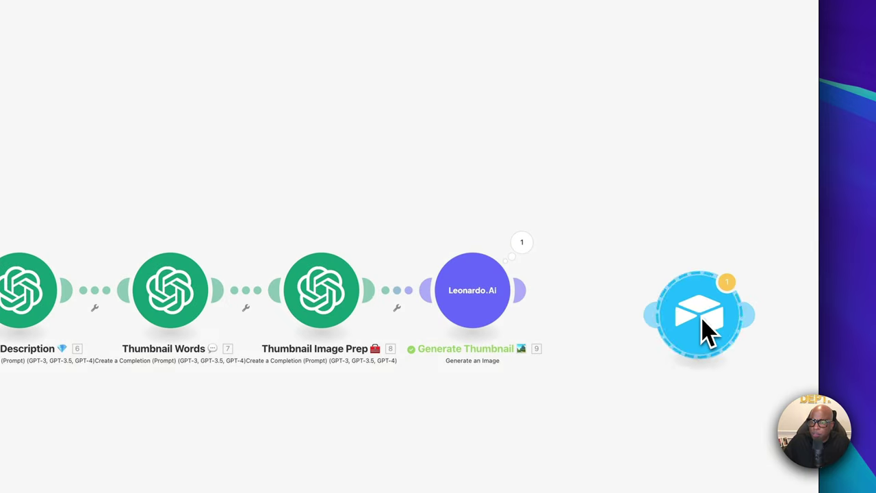
pyautogui.moveTo(651, 319); pyautogui.dragTo(526, 298)
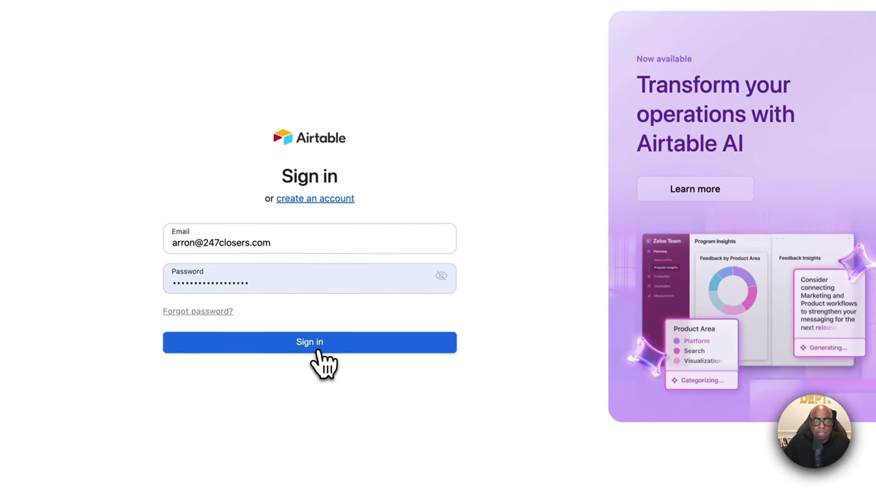
# - Sign in to Airtable with the filled-in account password and start a new base from scratch
pyautogui.click(327, 385)
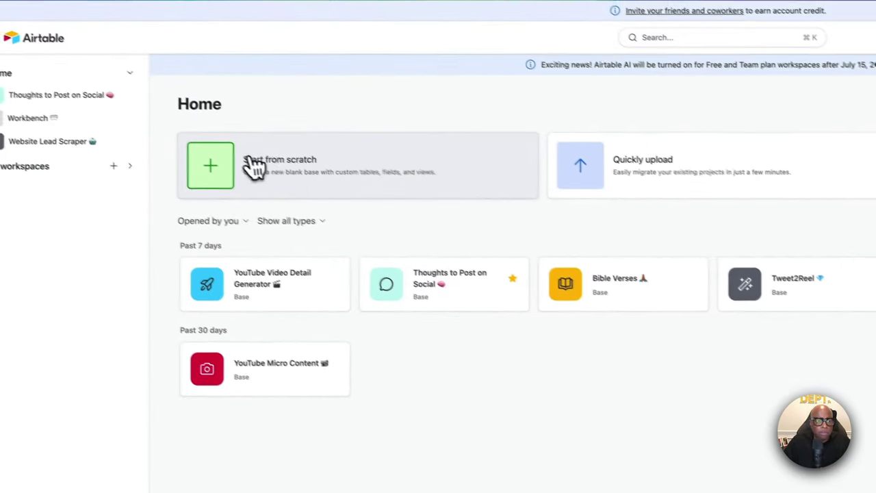
pyautogui.click(252, 165)
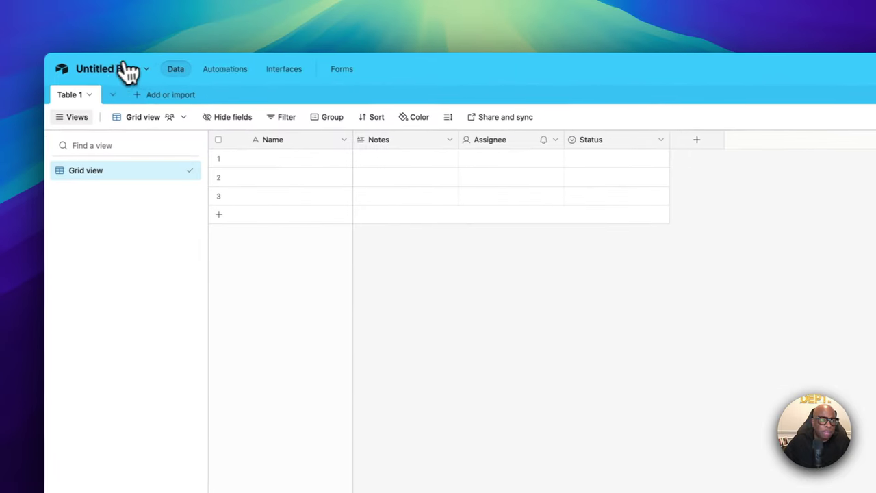
# - Name the new base "YouTube Stuff" and set its color to dark gray
pyautogui.click(122, 73)
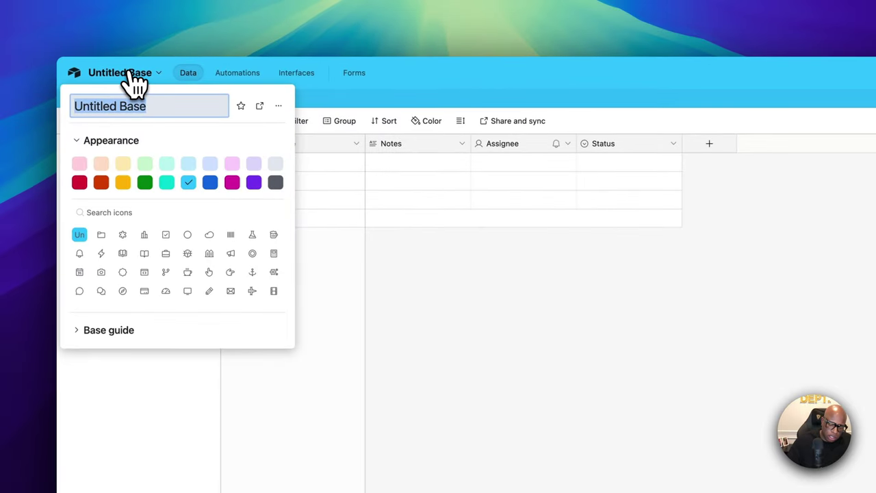
pyautogui.write('YouTube')
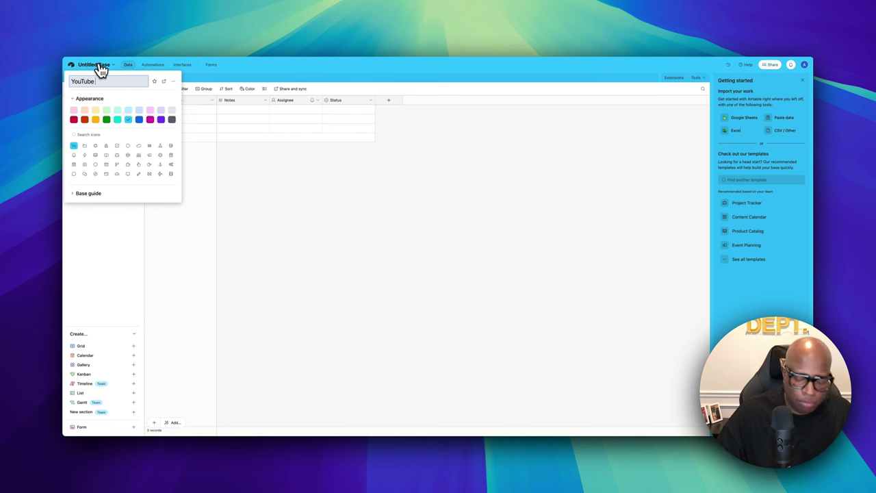
pyautogui.write(' St')
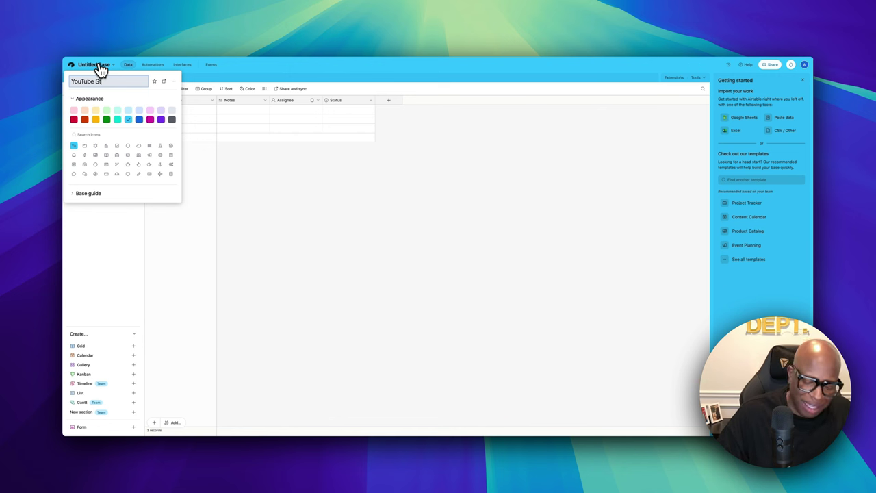
pyautogui.write('uff')
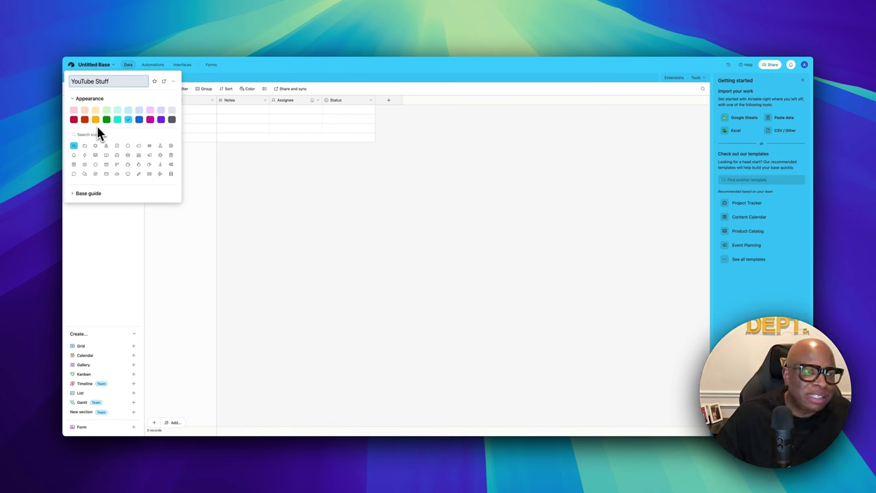
pyautogui.click(171, 119)
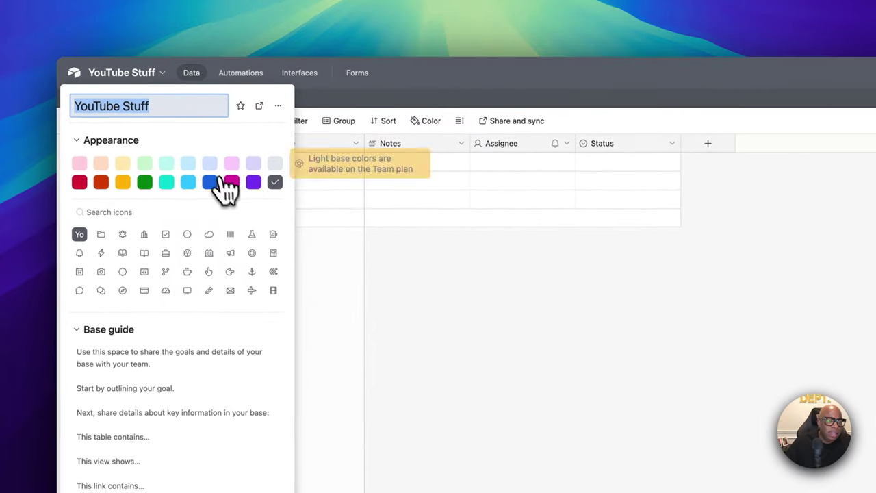
# - Go back to the Airtable home page and reopen the YouTube Stuff base
pyautogui.click(75, 74)
pyautogui.click(113, 79)
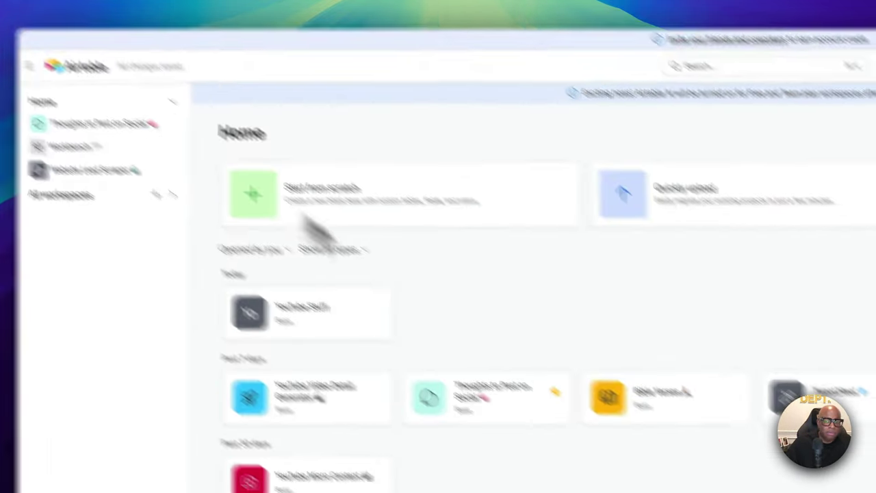
pyautogui.click(343, 257)
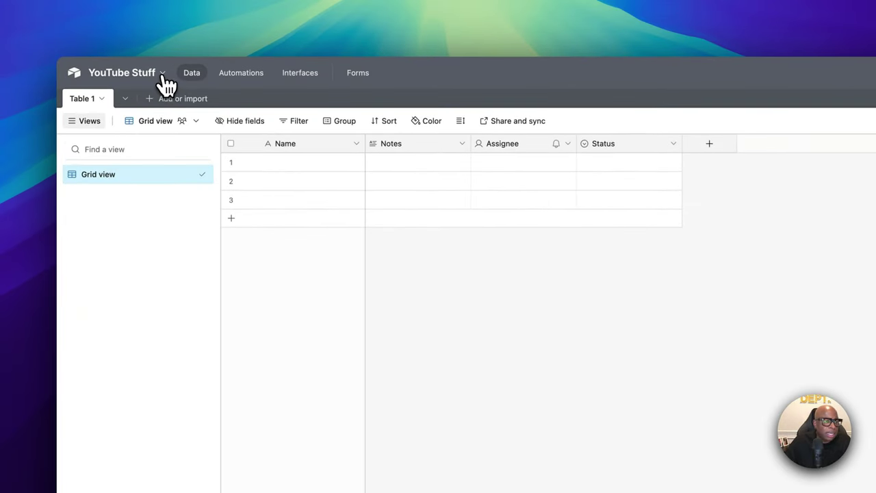
# - Browse the appearance icons for the YouTube Stuff base and set its icon to the camera
pyautogui.click(163, 74)
pyautogui.click(102, 141)
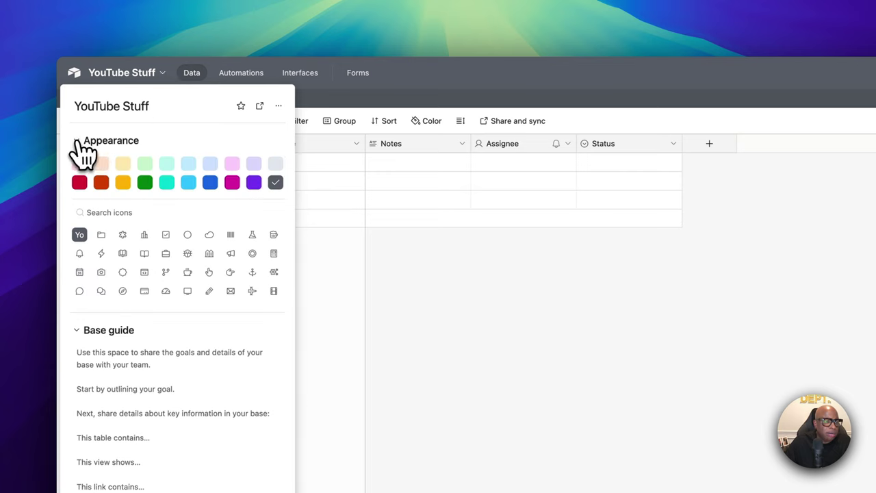
pyautogui.scroll(-1, 181, 288)
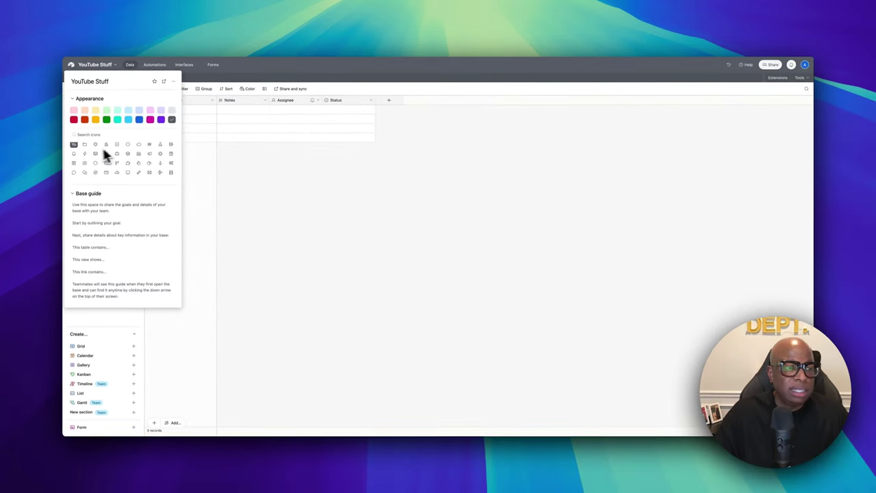
pyautogui.scroll(-3, 92, 156)
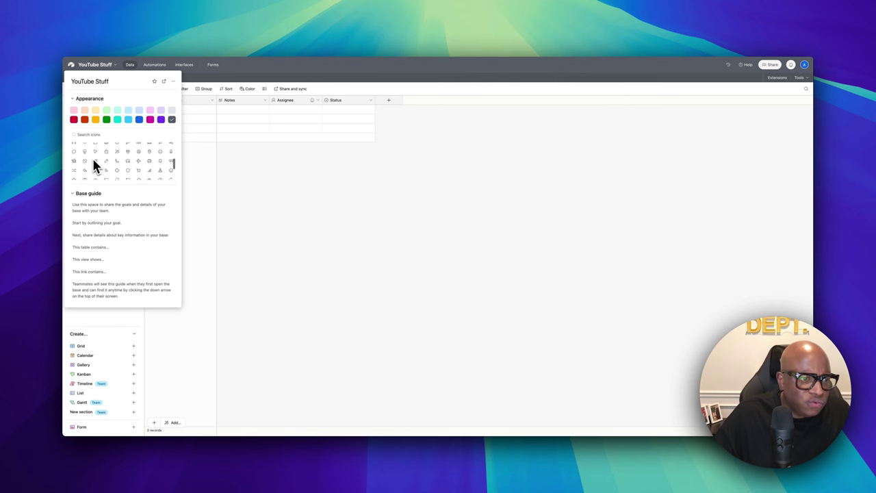
pyautogui.scroll(-1, 95, 165)
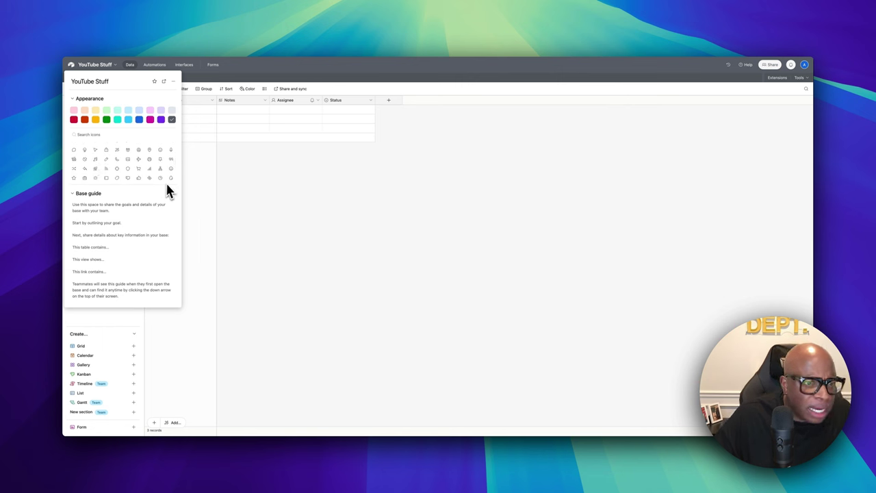
pyautogui.scroll(-2, 158, 176)
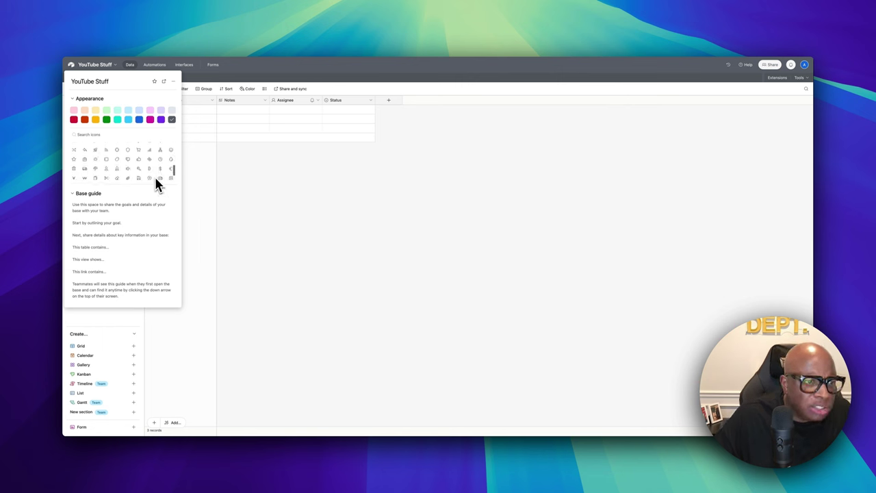
pyautogui.scroll(-1, 159, 185)
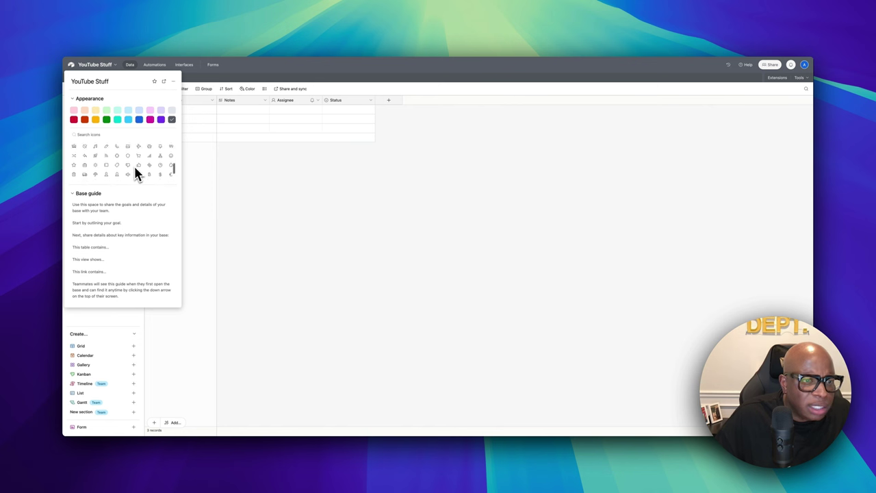
pyautogui.scroll(5, 135, 169)
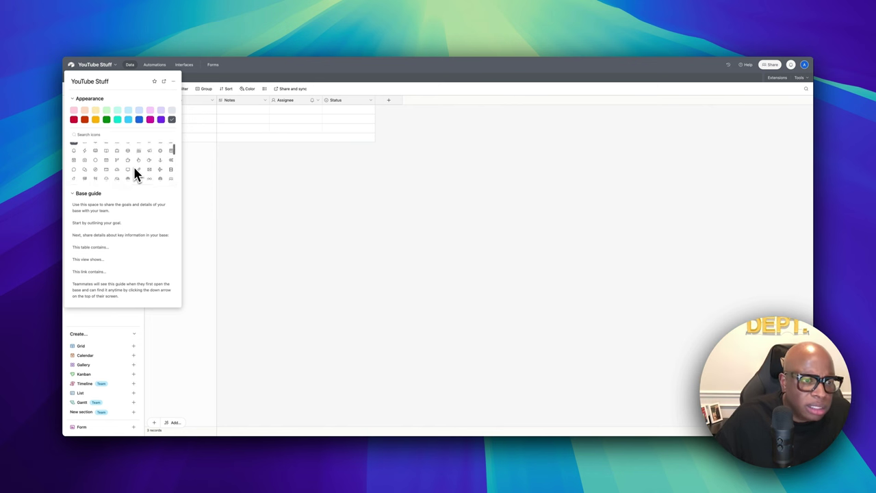
pyautogui.scroll(1, 134, 170)
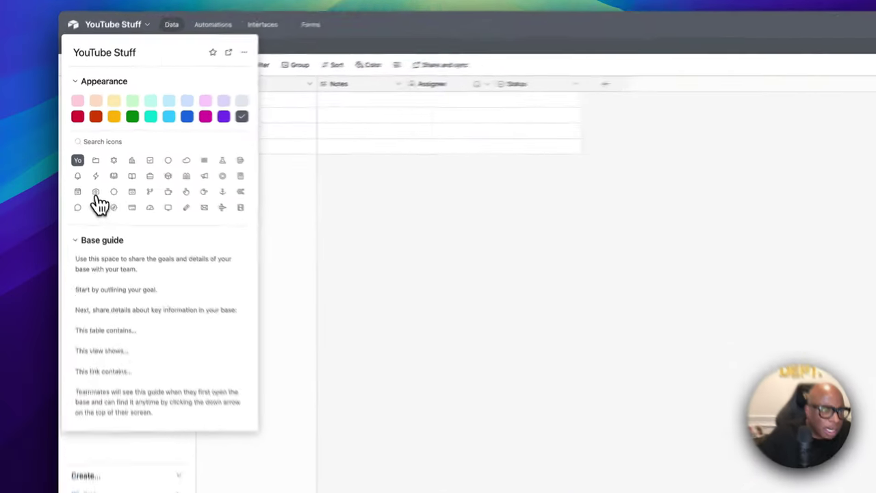
pyautogui.click(84, 165)
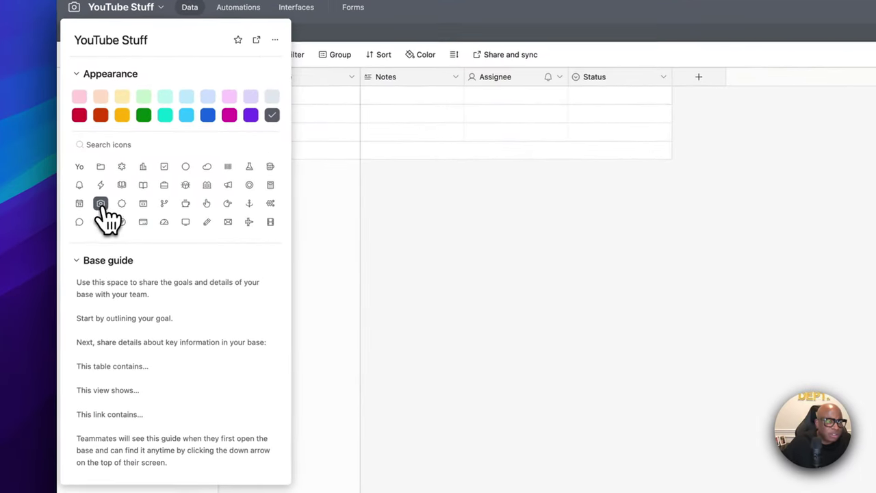
pyautogui.click(404, 311)
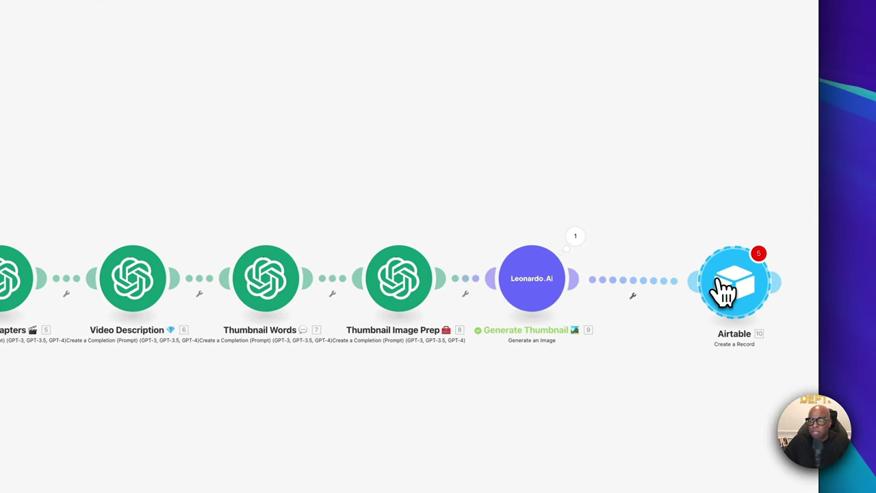
# - Open the Airtable module in the Make scenario, and in the Airtable base rename the Name field to "YouTube URL 🔗"
pyautogui.click(726, 288)
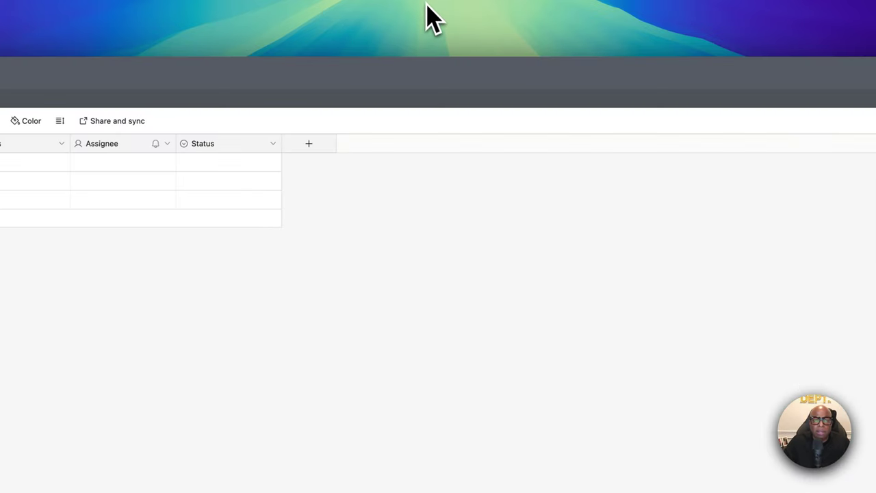
pyautogui.click(260, 162)
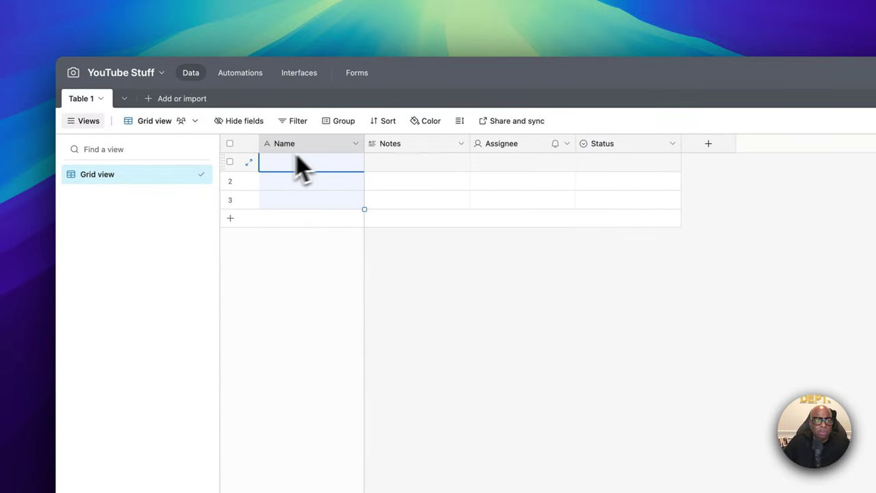
pyautogui.rightClick(298, 146)
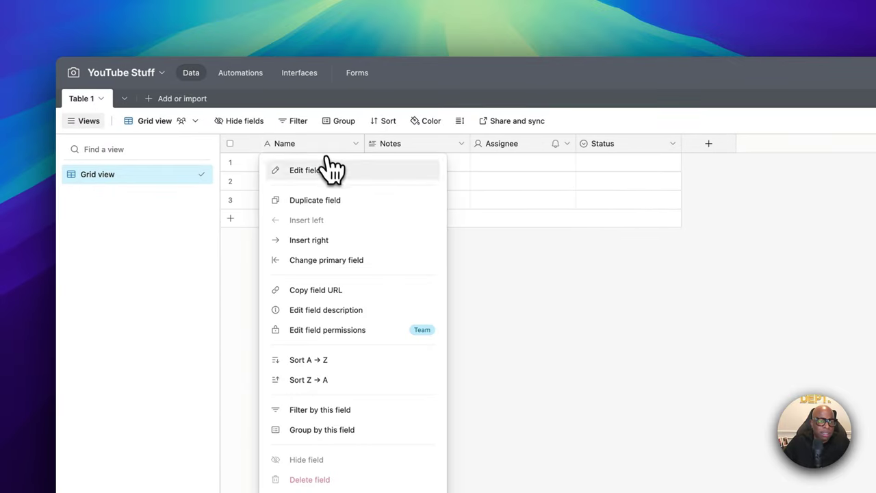
pyautogui.click(331, 170)
pyautogui.doubleClick(306, 172)
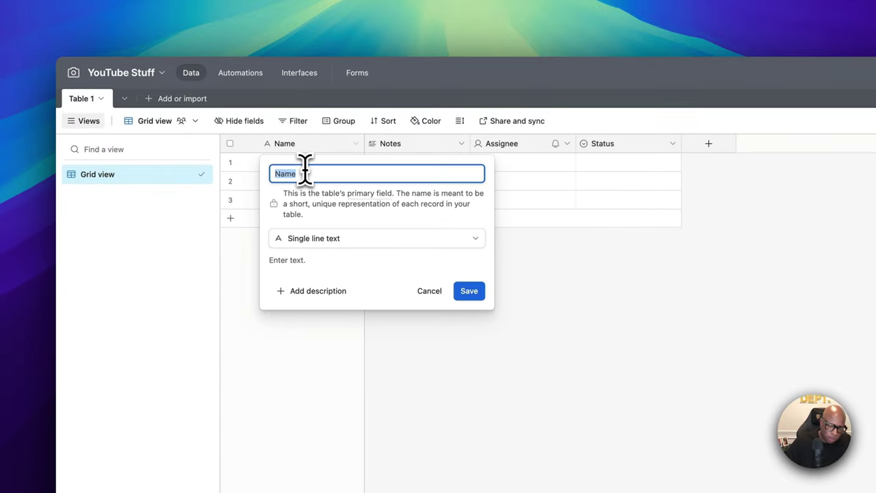
pyautogui.write('YouT')
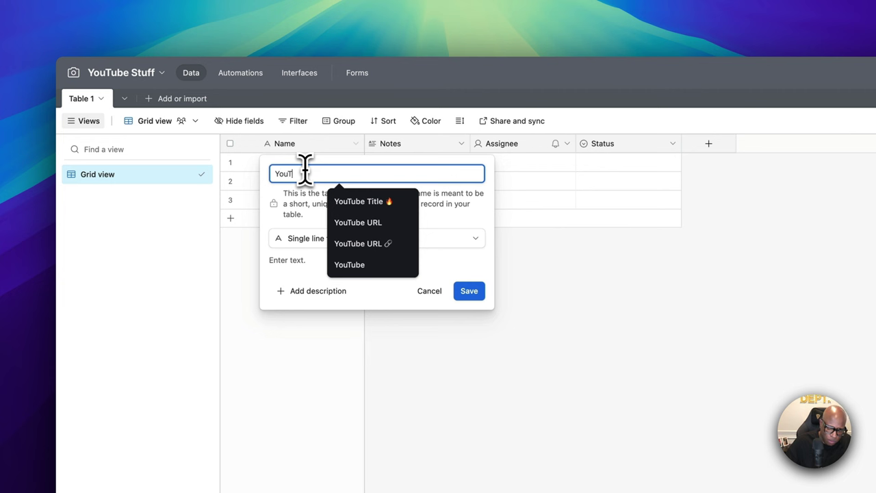
pyautogui.write('ube')
pyautogui.click(362, 245)
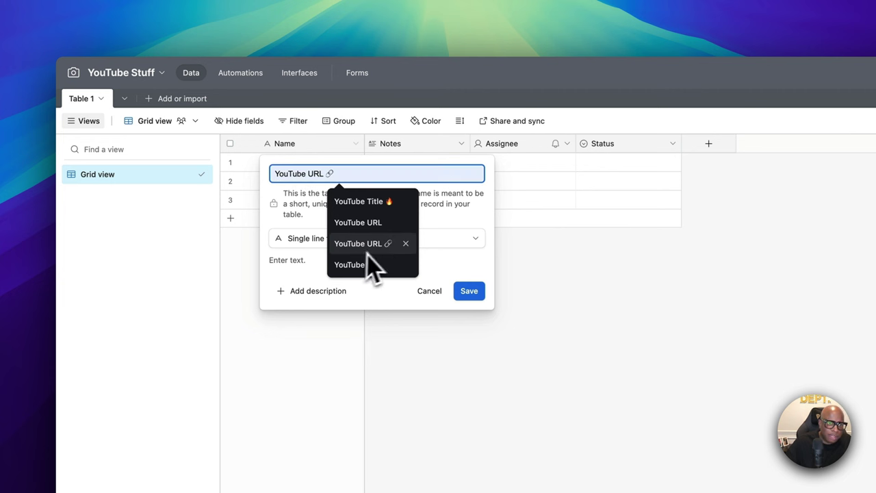
pyautogui.click(470, 289)
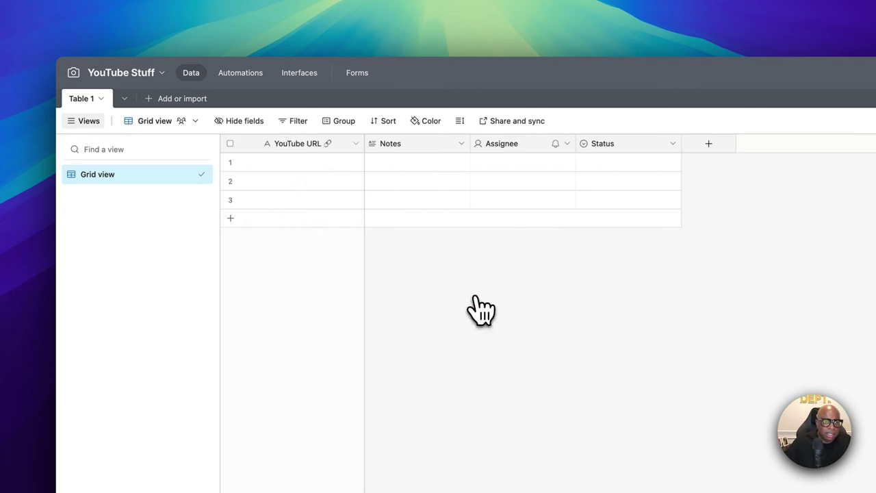
# - Rename the Notes field to "Title 🔥" and change its type to Single line text
pyautogui.click(461, 145)
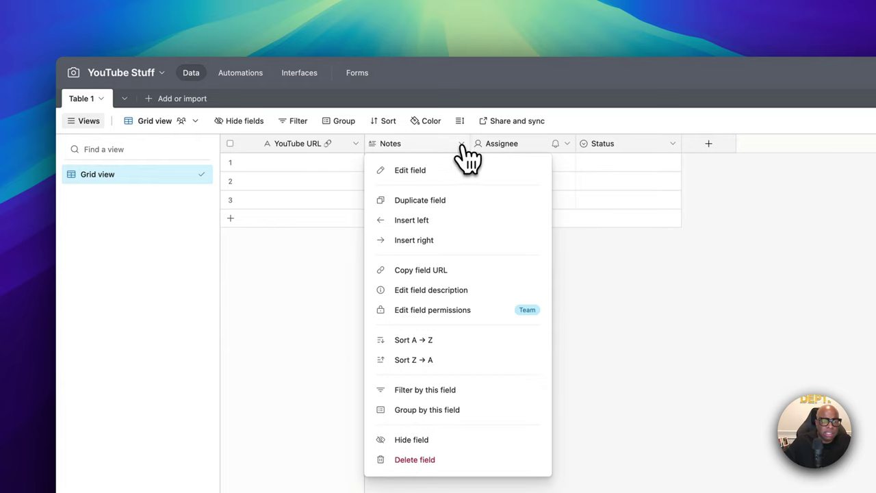
pyautogui.click(442, 174)
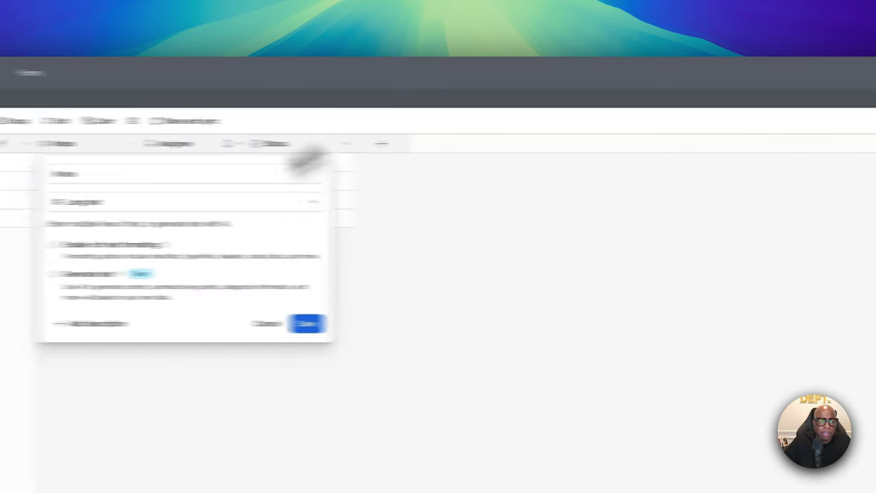
pyautogui.doubleClick(297, 173)
pyautogui.write('Title 🔥')
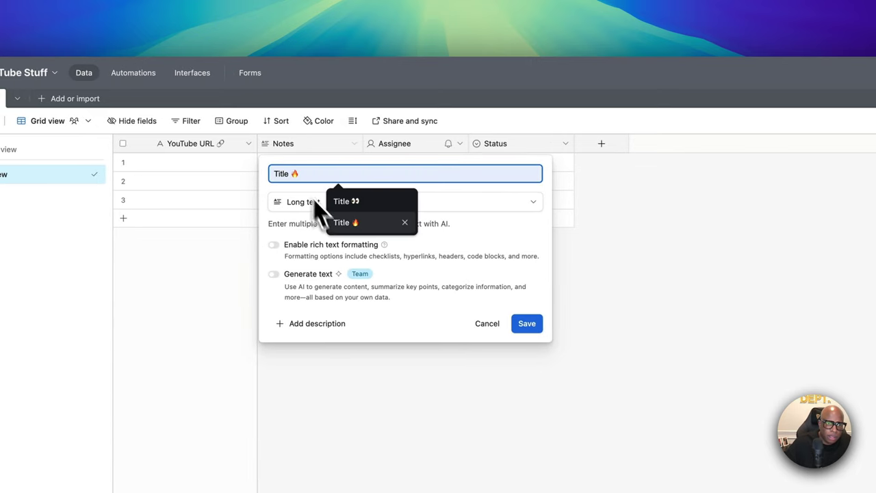
pyautogui.click(346, 219)
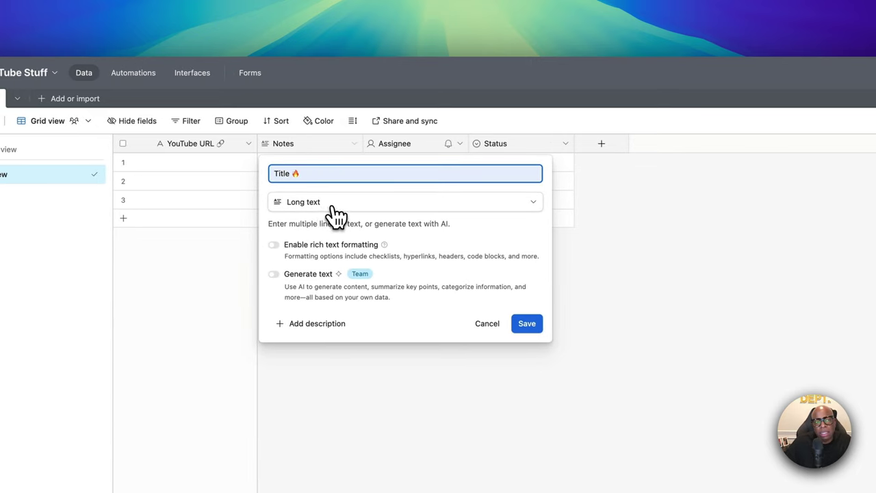
pyautogui.click(336, 205)
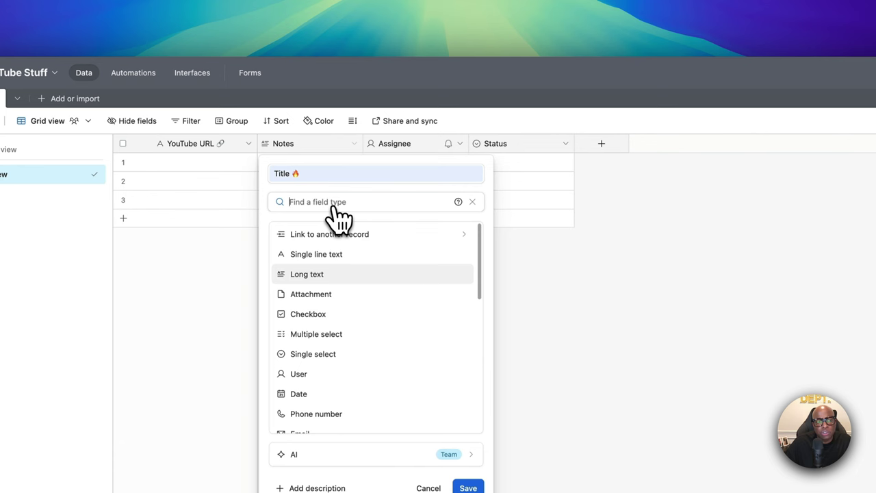
pyautogui.click(320, 255)
pyautogui.click(470, 294)
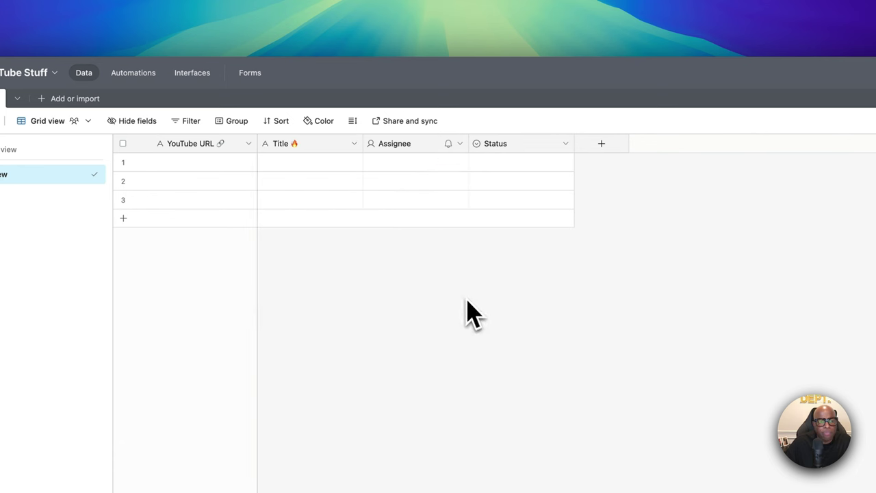
# - Edit the Assignee field and enter "Chapters 🎬" as its name, including the clapper board emoji
pyautogui.rightClick(417, 154)
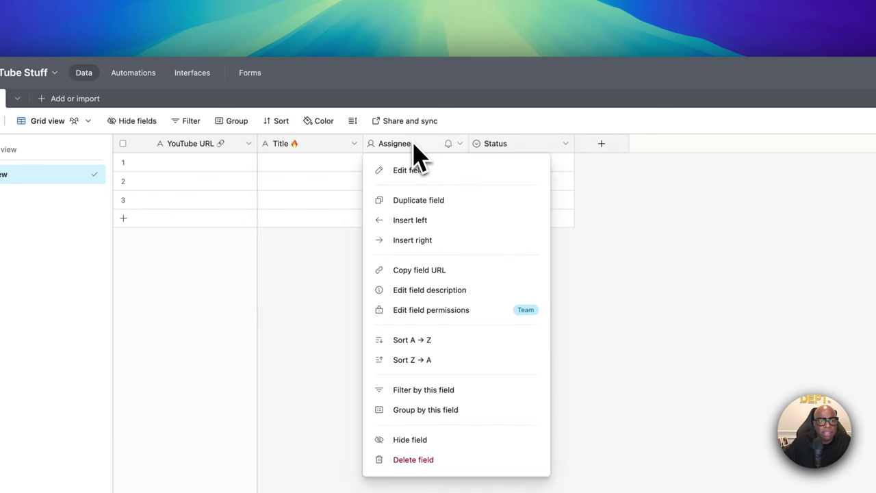
pyautogui.click(414, 171)
pyautogui.doubleClick(421, 173)
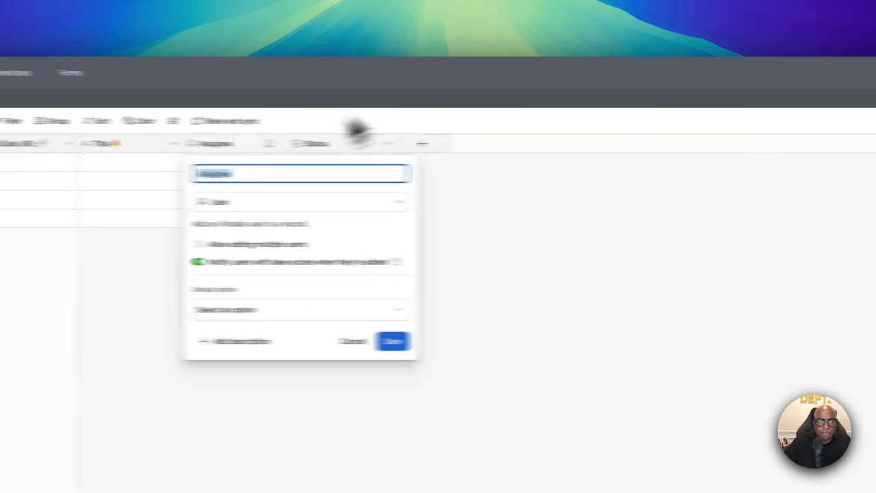
pyautogui.write('chay')
pyautogui.press('BackSpace')
pyautogui.press('BackSpace')
pyautogui.press('BackSpace')
pyautogui.press('BackSpace')
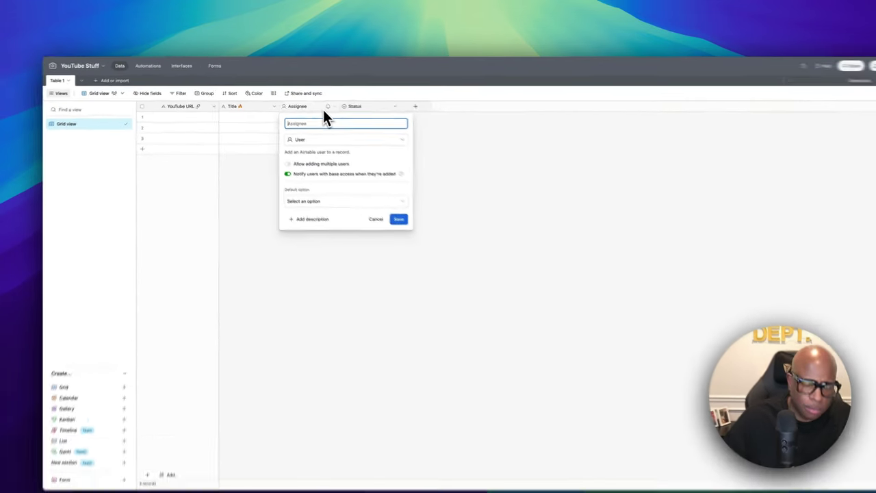
pyautogui.write('Chap')
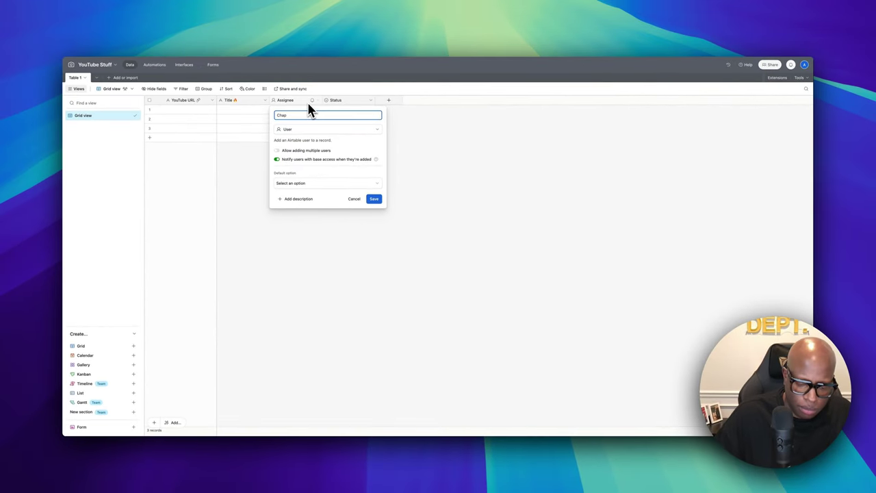
pyautogui.write('ters')
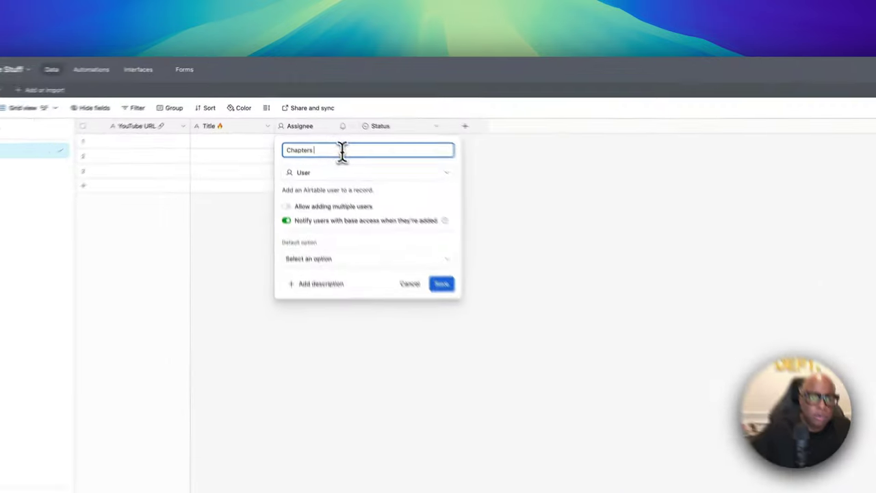
pyautogui.rightClick(313, 115)
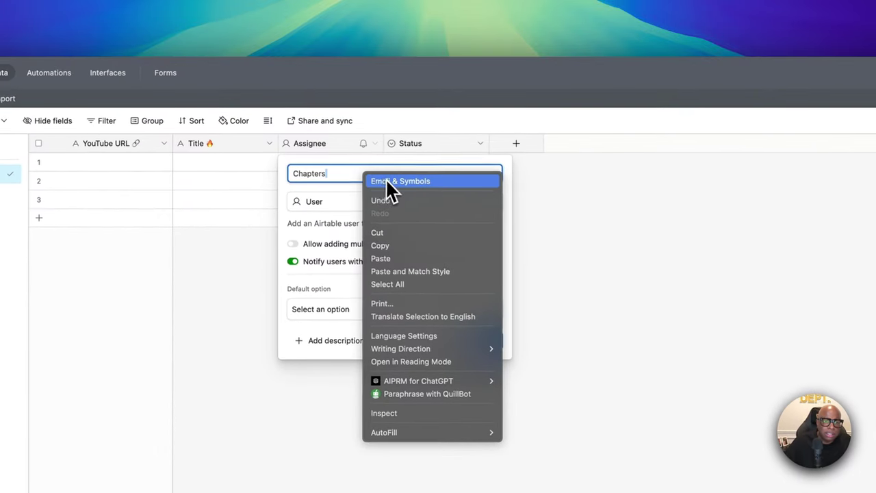
pyautogui.click(328, 122)
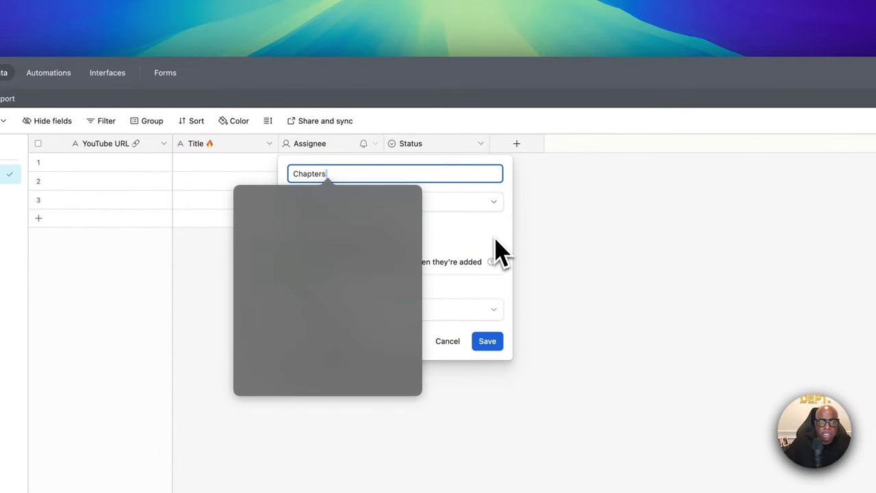
pyautogui.click(459, 318)
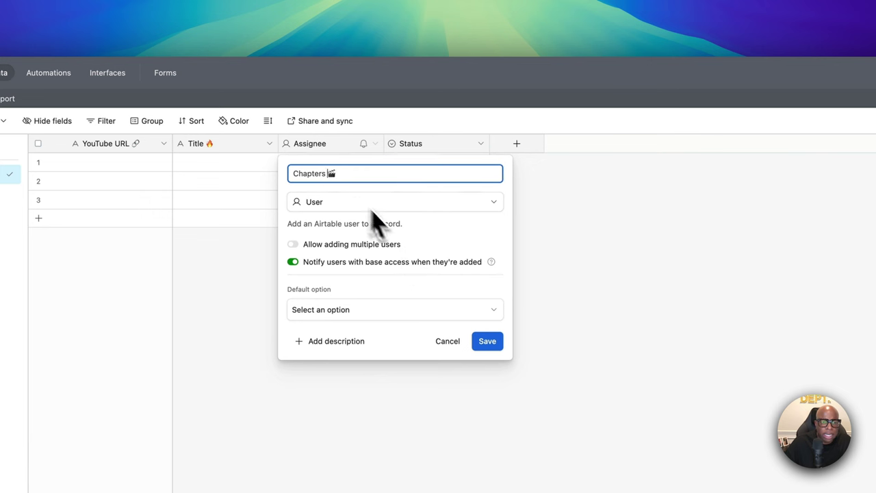
# - Change the field type of "Chapters 🎬" to Long text and save the field
pyautogui.click(419, 206)
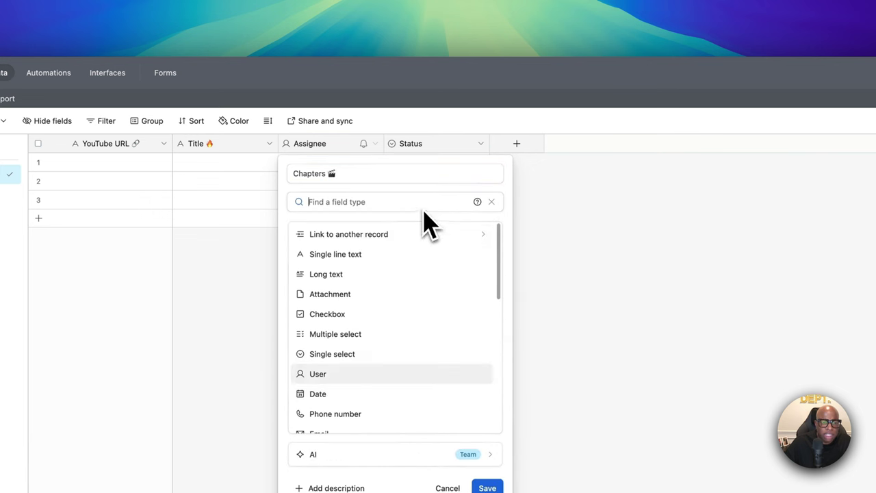
pyautogui.click(338, 275)
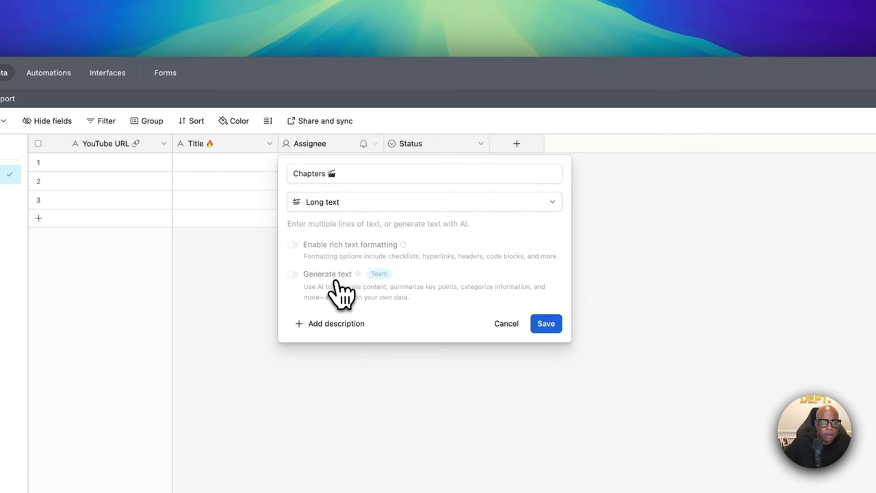
pyautogui.click(554, 326)
# - Rename the Status field to "Description 💎", change its type to Long text and save the field
pyautogui.rightClick(419, 152)
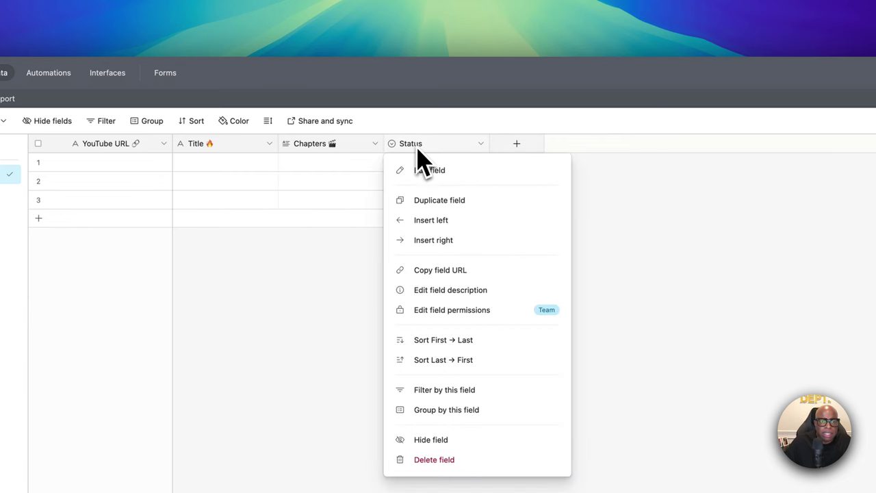
pyautogui.click(438, 175)
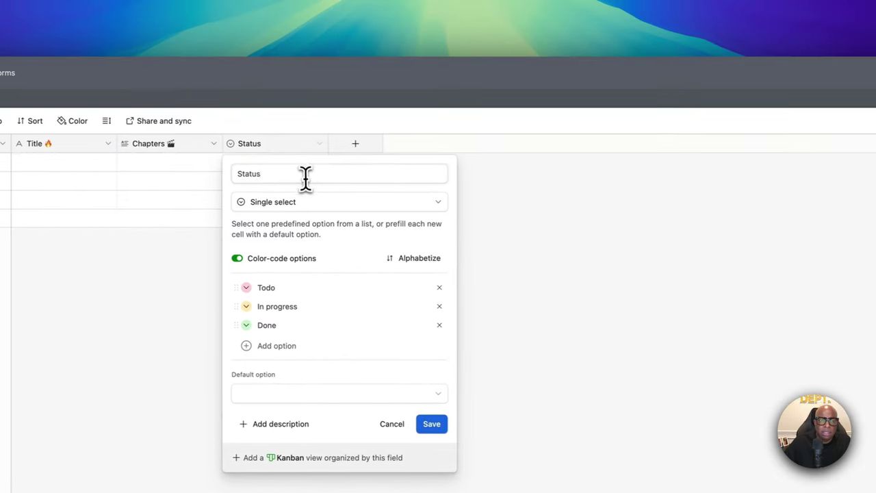
pyautogui.doubleClick(305, 174)
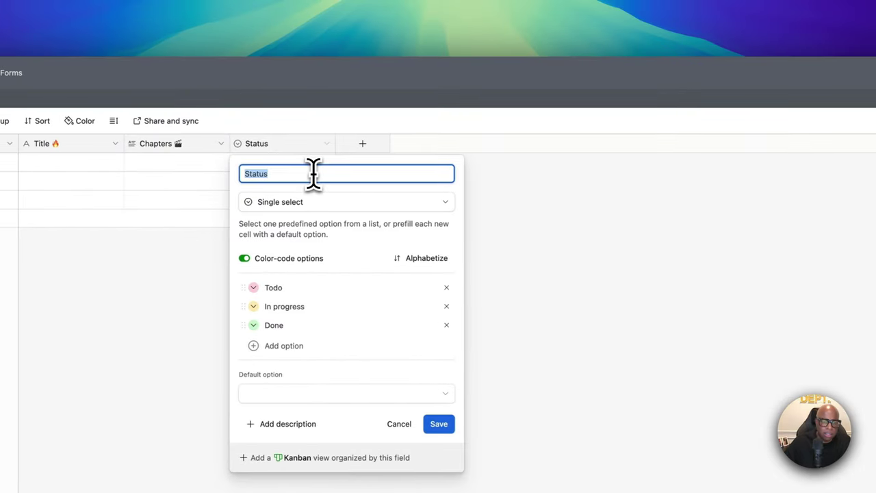
pyautogui.write('De')
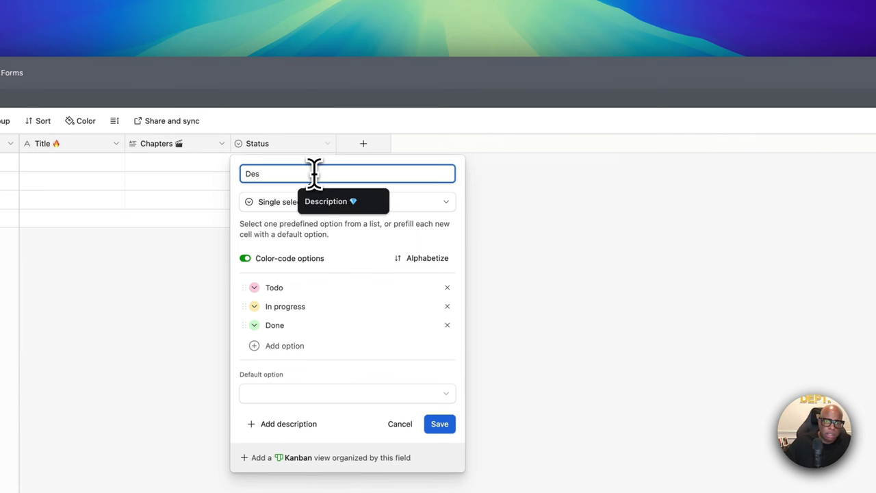
pyautogui.write('s')
pyautogui.click(350, 205)
pyautogui.click(369, 206)
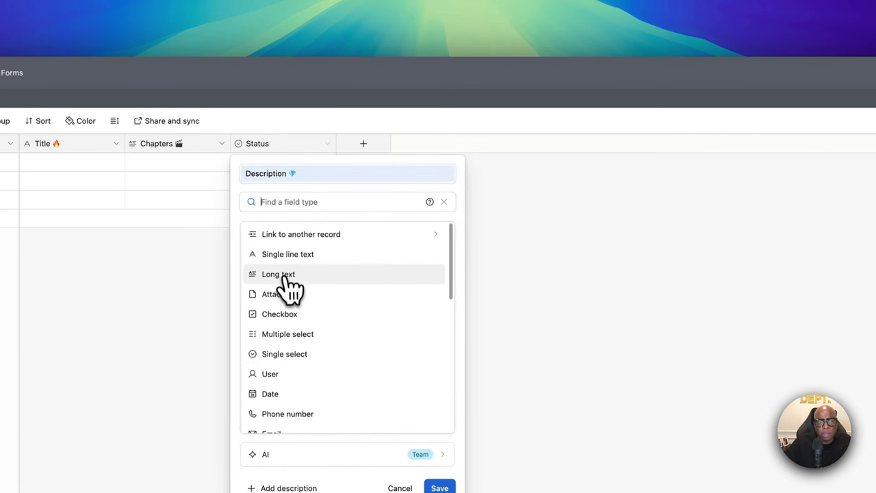
pyautogui.click(281, 275)
pyautogui.click(499, 326)
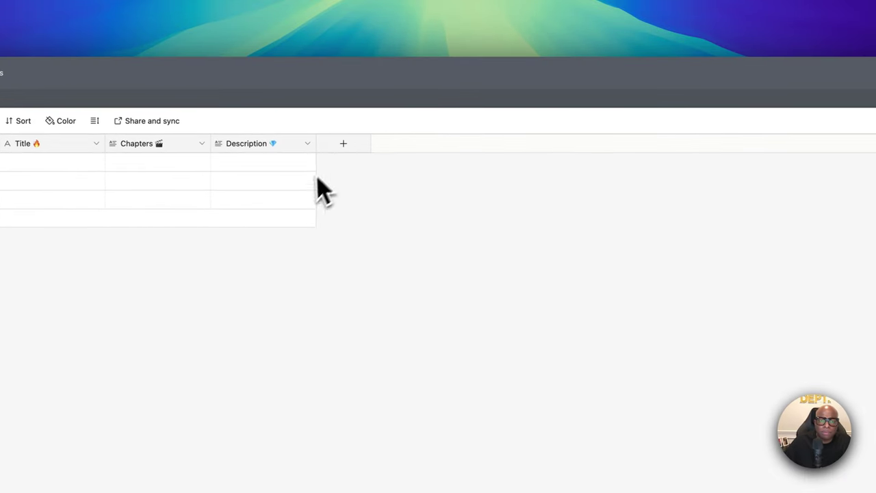
# - Add a Single line text field named "Photo URL" with a link emoji after the Description field
pyautogui.click(343, 144)
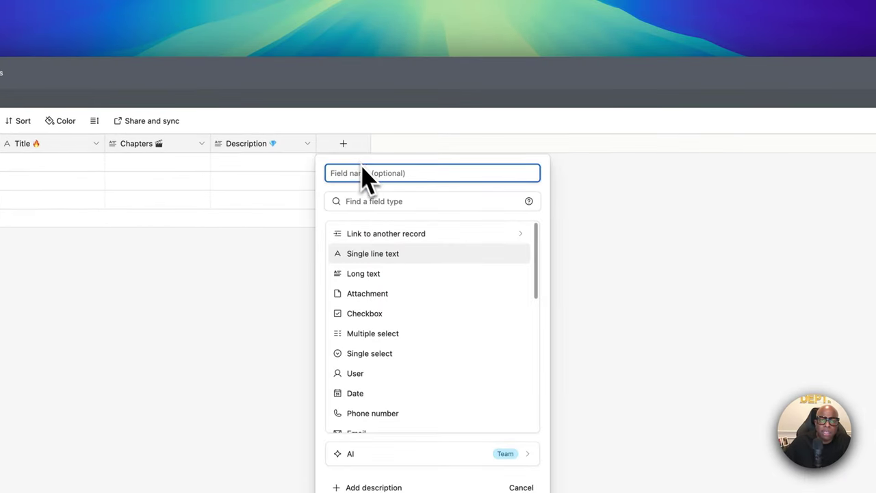
pyautogui.press('BackSpace')
pyautogui.press('BackSpace')
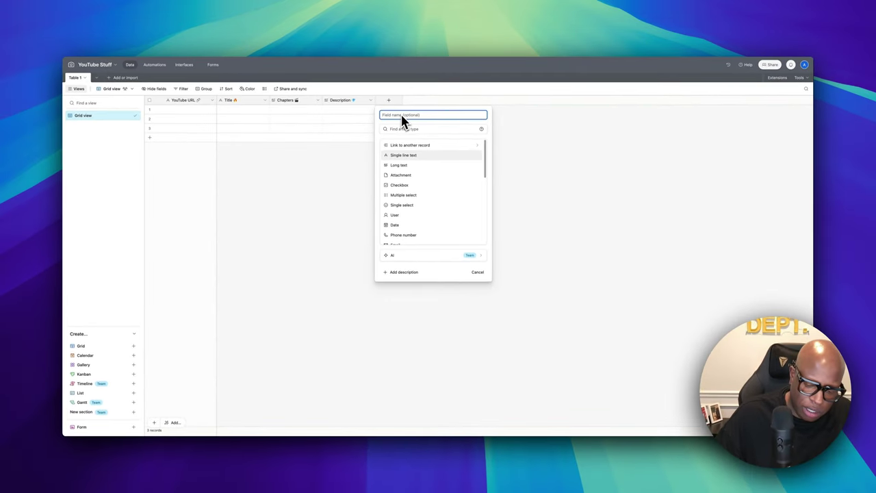
pyautogui.write('Pr')
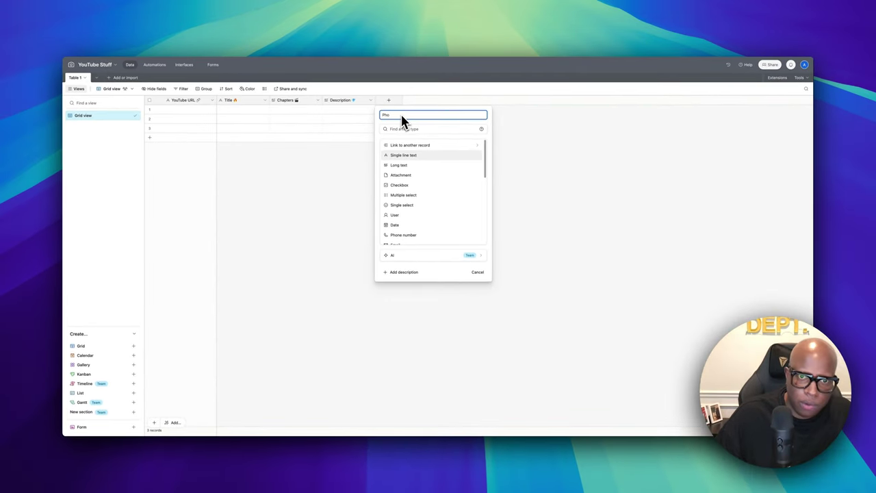
pyautogui.write('oto U')
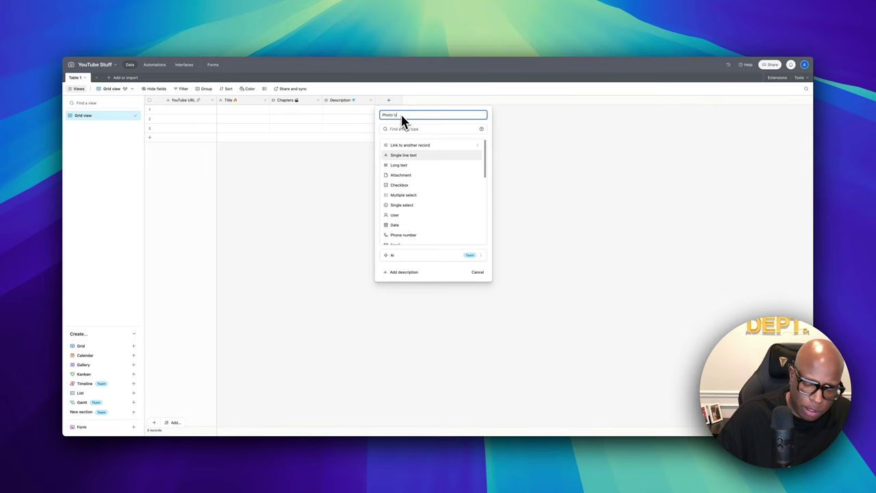
pyautogui.write('RL')
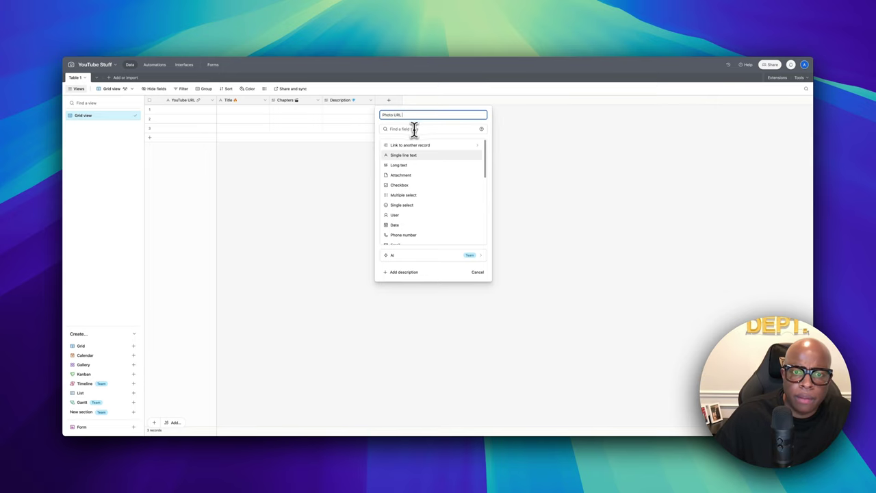
pyautogui.rightClick(414, 115)
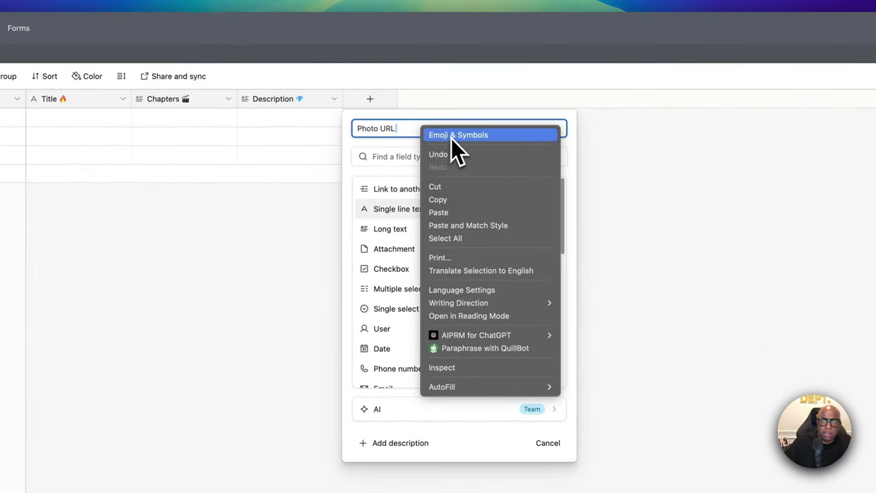
pyautogui.click(452, 135)
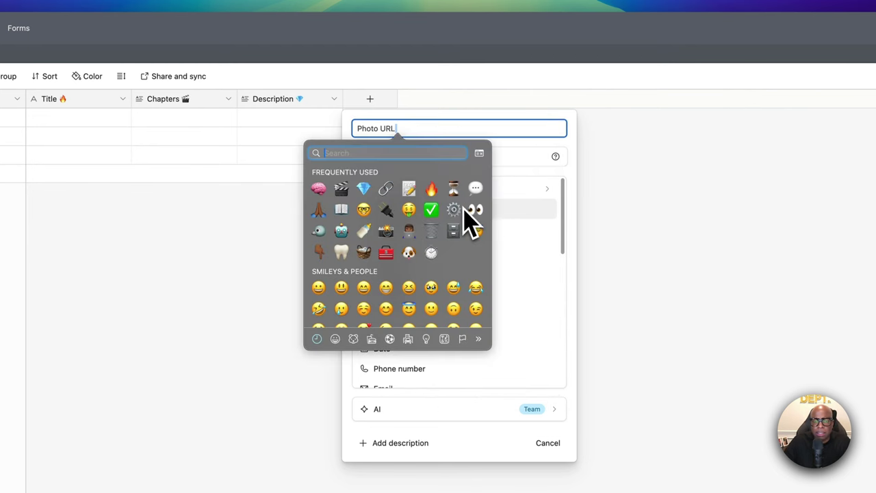
pyautogui.click(386, 189)
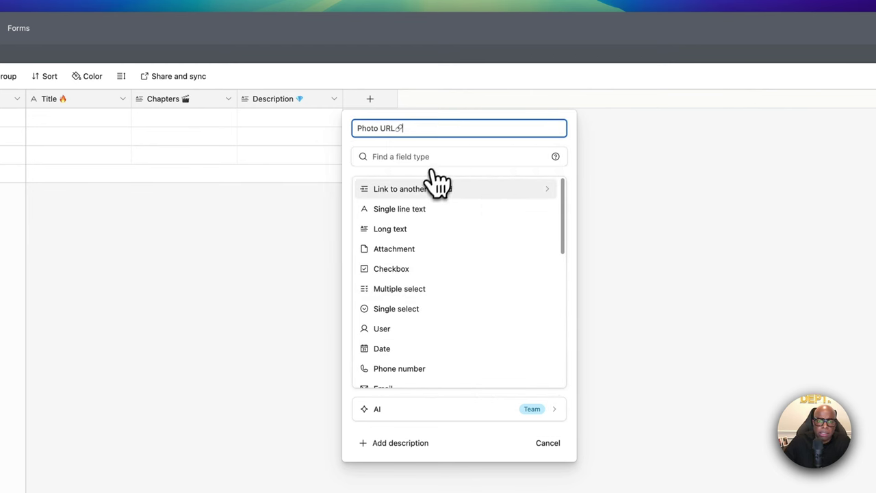
pyautogui.click(411, 209)
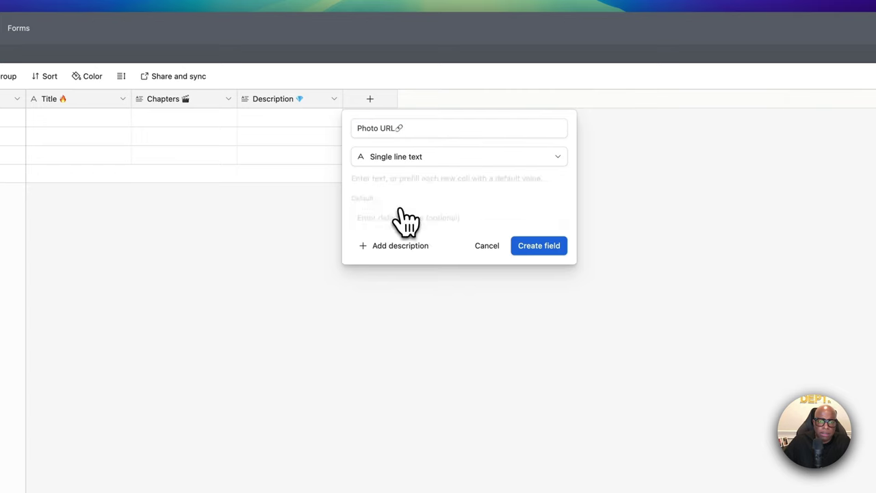
pyautogui.click(396, 130)
pyautogui.click(532, 249)
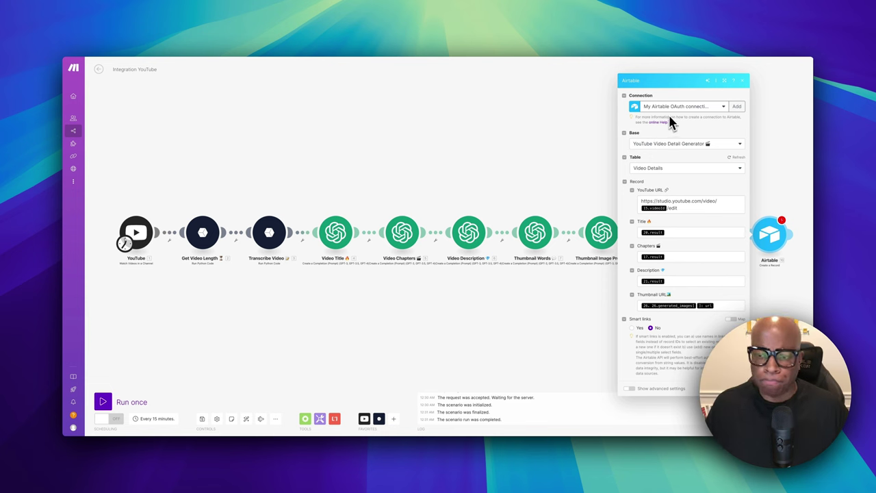
# - Switch to the Make scenario, set the Airtable module's base to YouTube Stuff and save the module settings
pyautogui.hscroll(3, 561, 154)
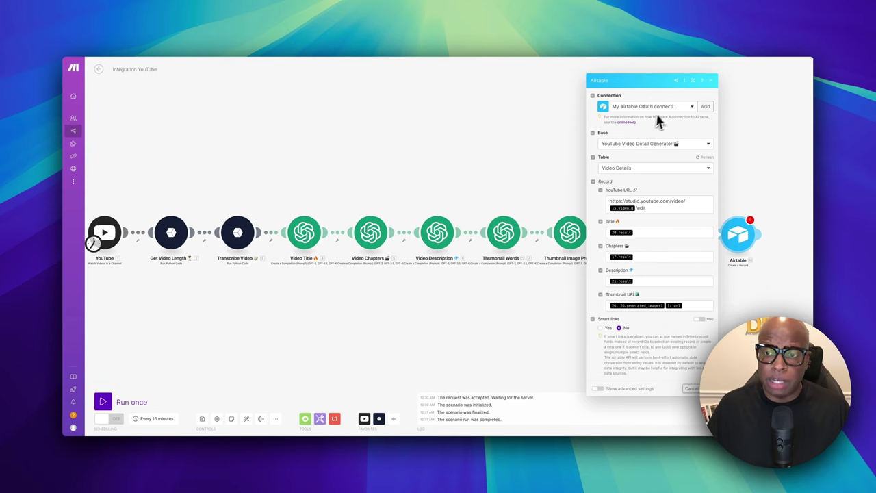
pyautogui.hscroll(2, 525, 132)
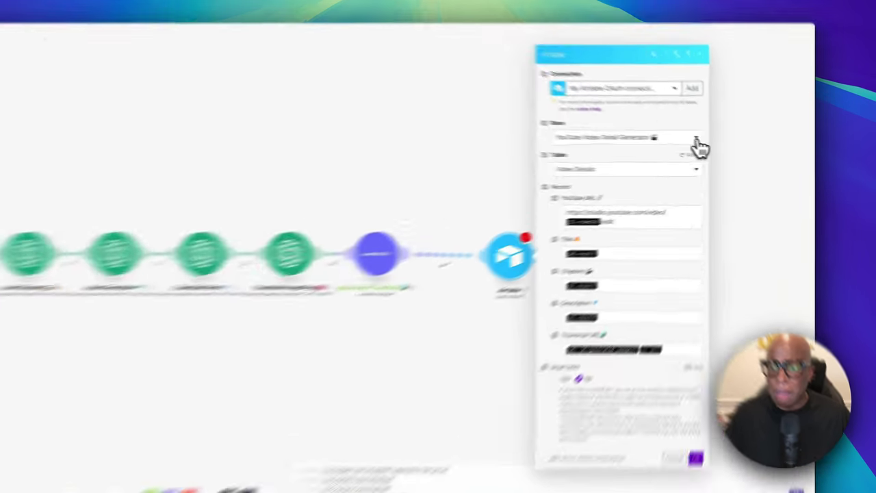
pyautogui.click(722, 144)
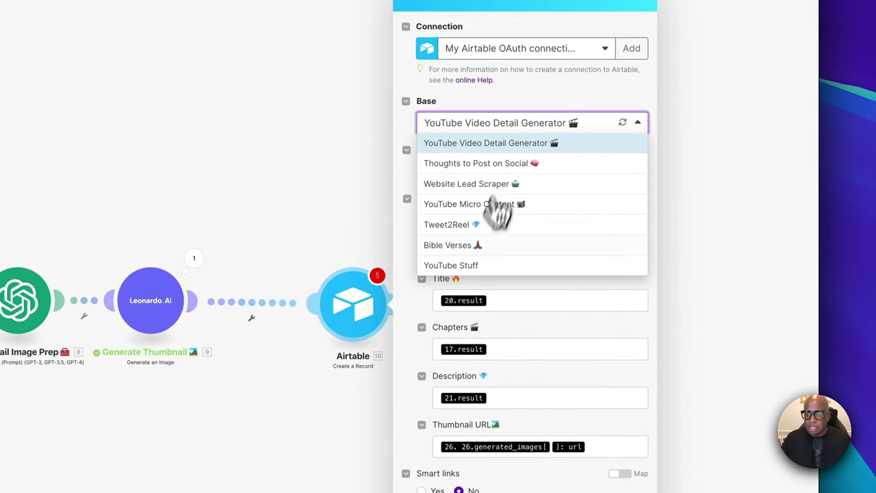
pyautogui.click(465, 268)
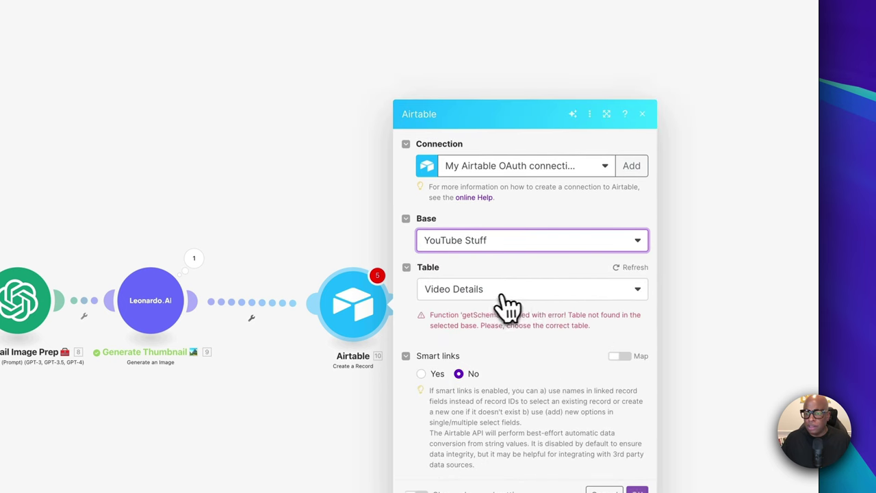
pyautogui.click(572, 304)
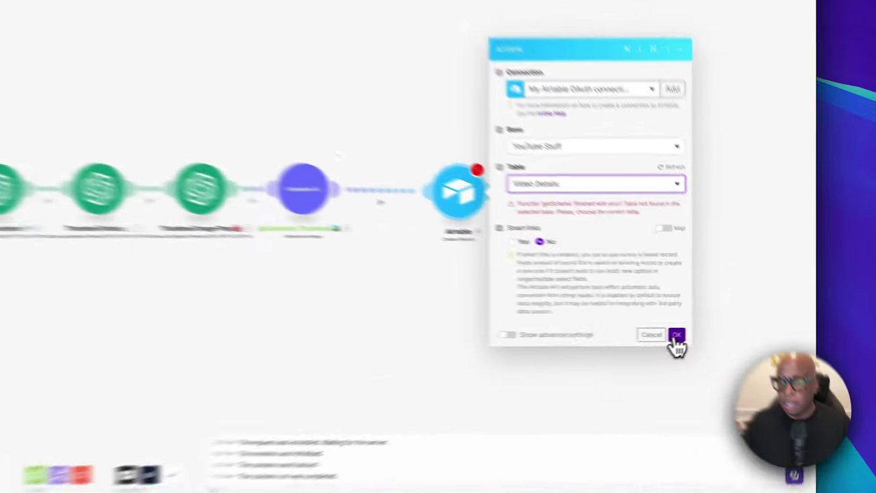
pyautogui.click(722, 327)
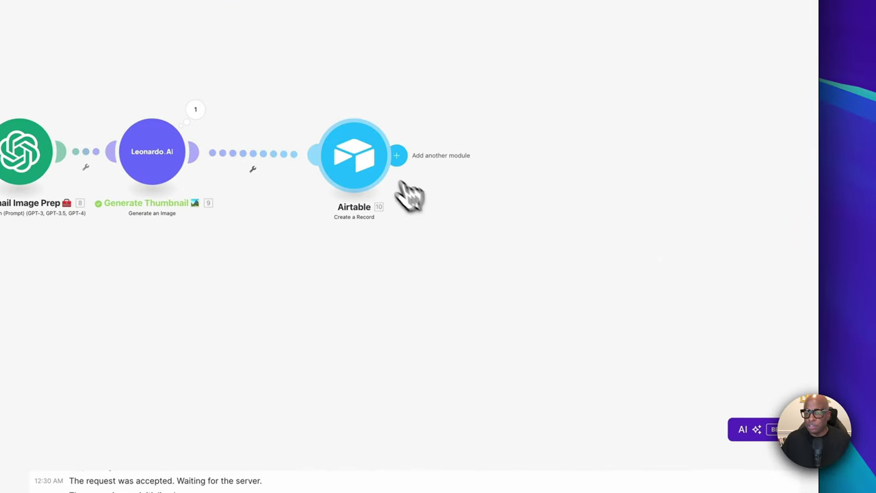
# - Try to reselect the YouTube Stuff base with Table 1 in the Airtable module and refresh the tables, then discard the settings
pyautogui.rightClick(581, 238)
pyautogui.click(367, 183)
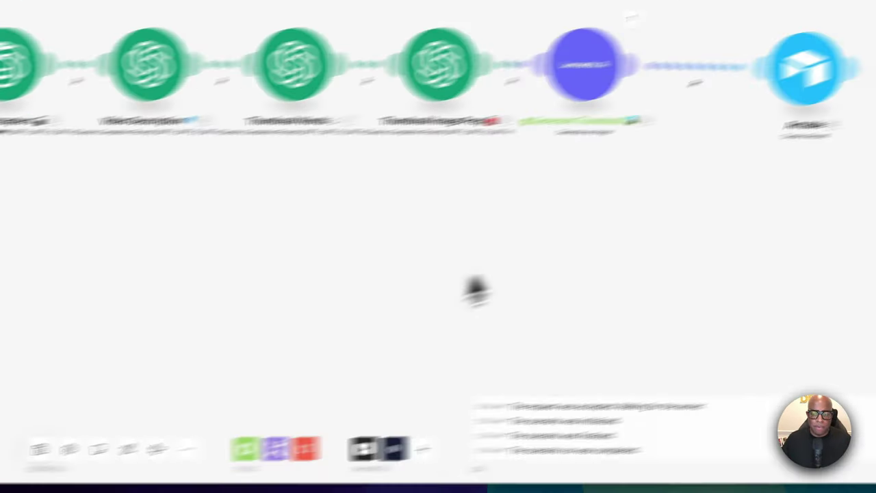
pyautogui.click(393, 182)
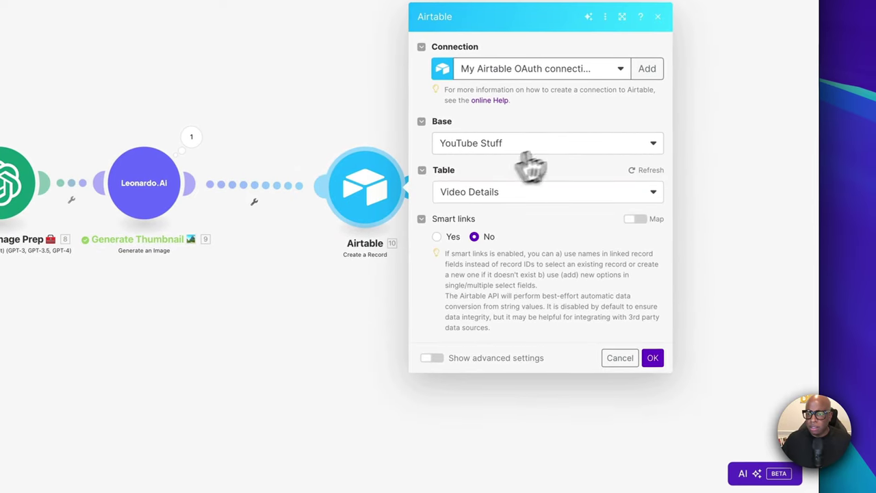
pyautogui.click(557, 145)
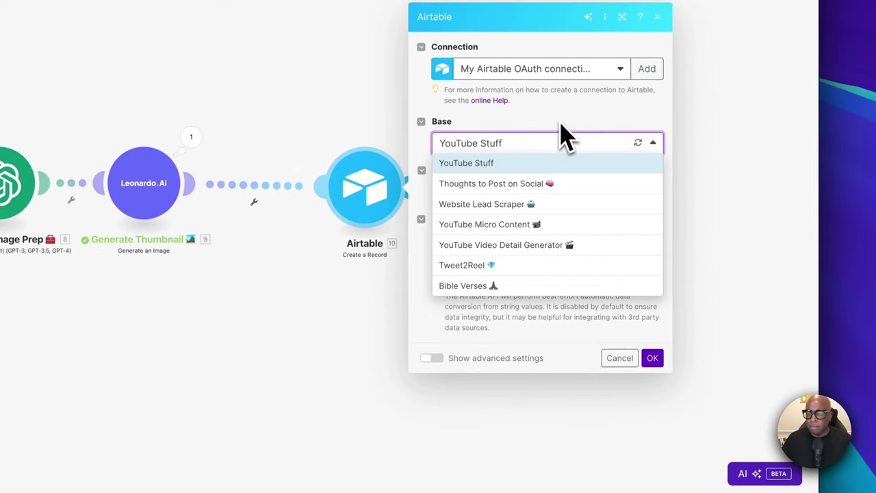
pyautogui.click(468, 166)
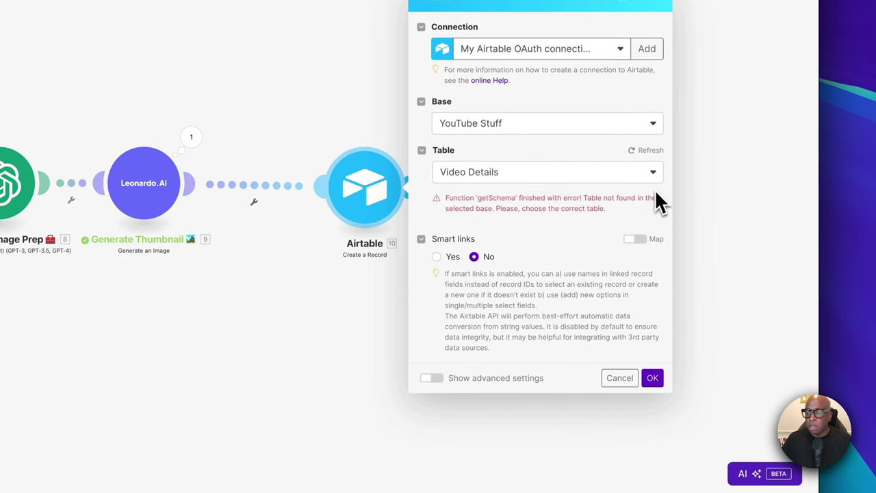
pyautogui.click(655, 180)
pyautogui.click(450, 217)
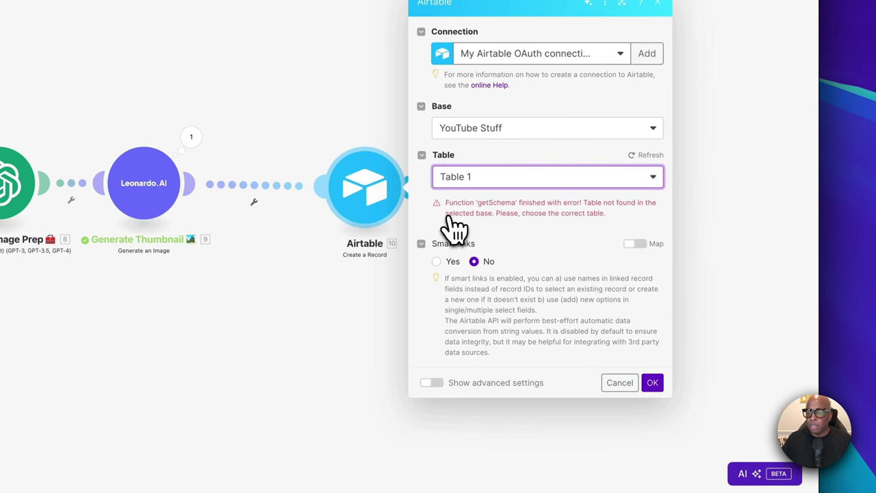
pyautogui.click(630, 155)
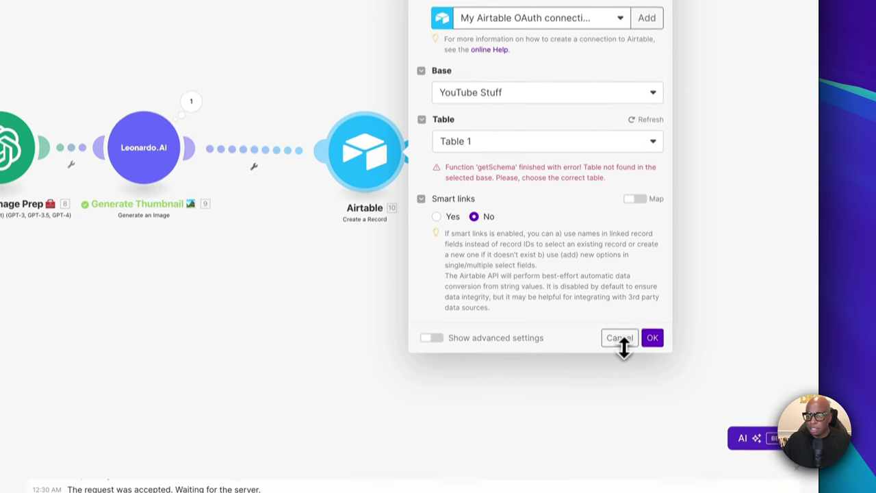
pyautogui.click(620, 323)
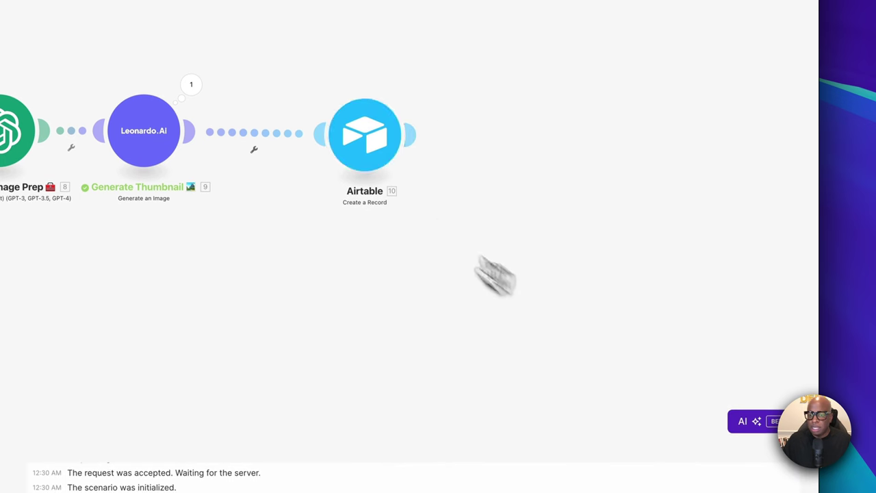
# - Delete the Airtable module from the end of the scenario
pyautogui.rightClick(366, 141)
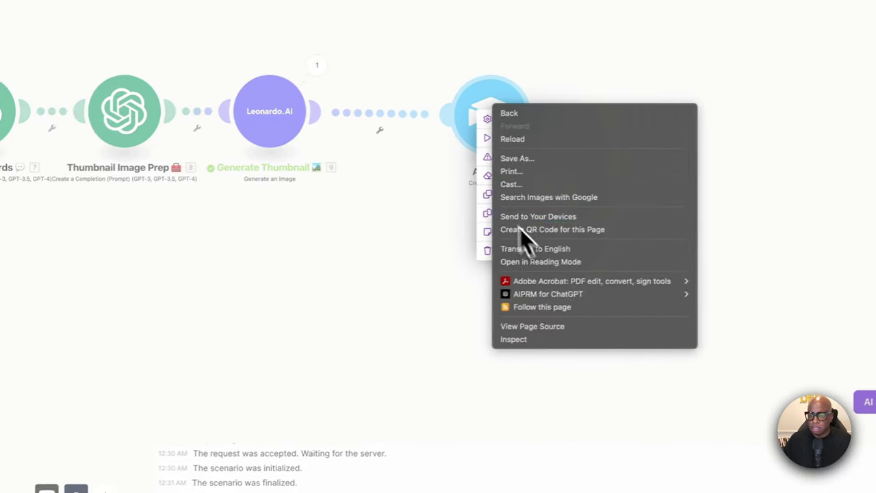
pyautogui.click(303, 261)
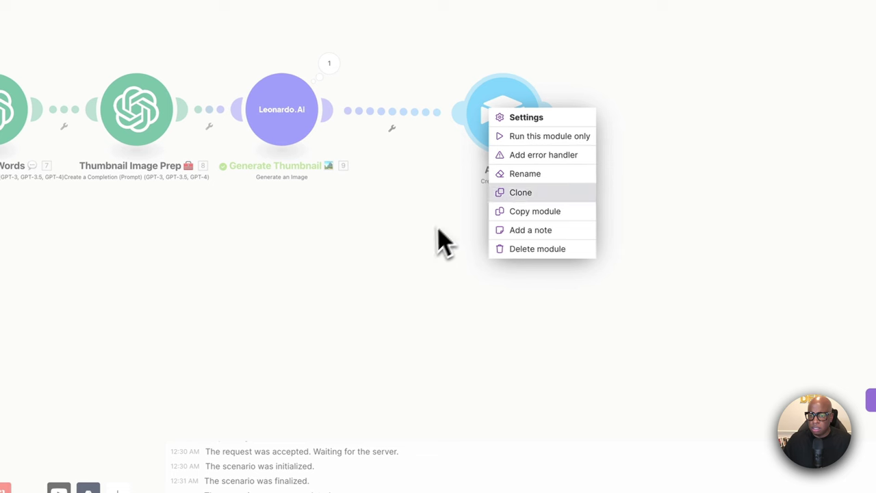
pyautogui.click(520, 248)
# - Add an Airtable Create a Record module directly after the Generate Thumbnail module
pyautogui.click(332, 111)
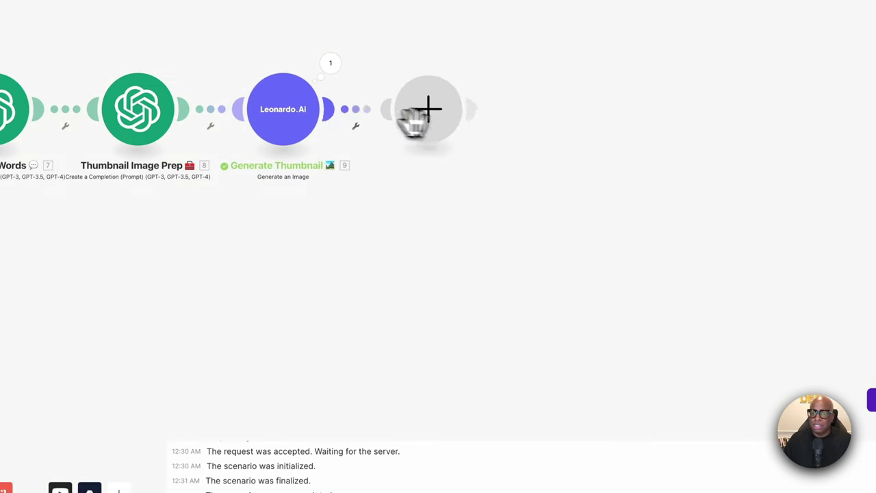
pyautogui.click(496, 268)
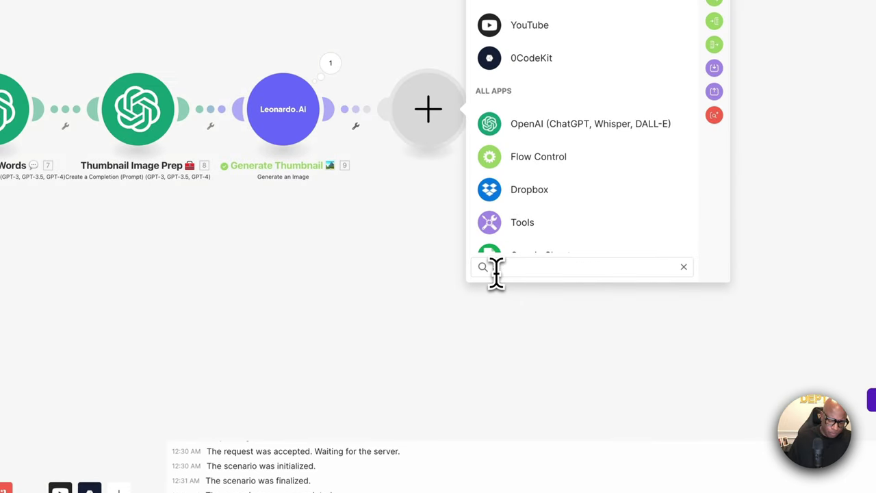
pyautogui.write('air')
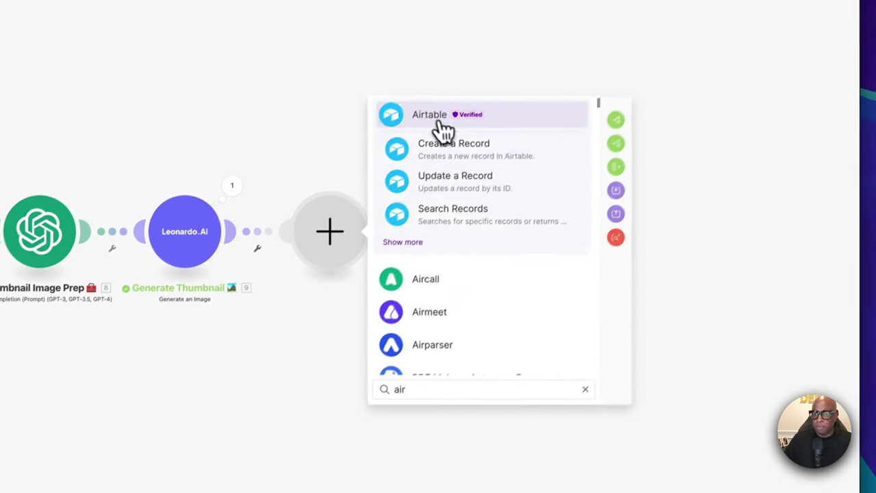
pyautogui.click(542, 9)
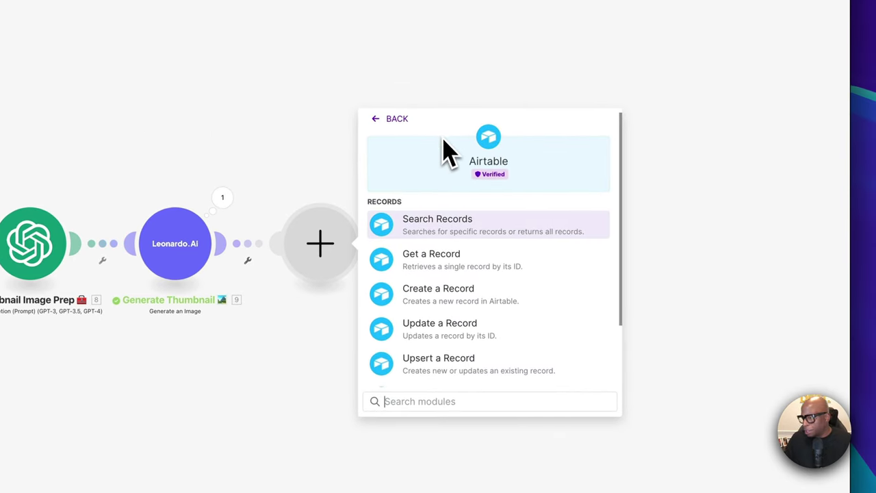
pyautogui.click(435, 295)
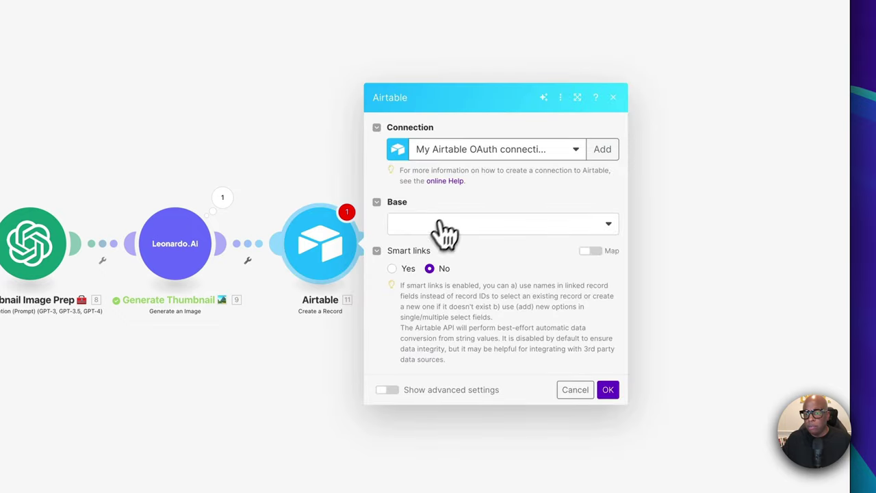
# - Set the new Airtable module's base to YouTube Stuff and its table to Table 1
pyautogui.click(445, 233)
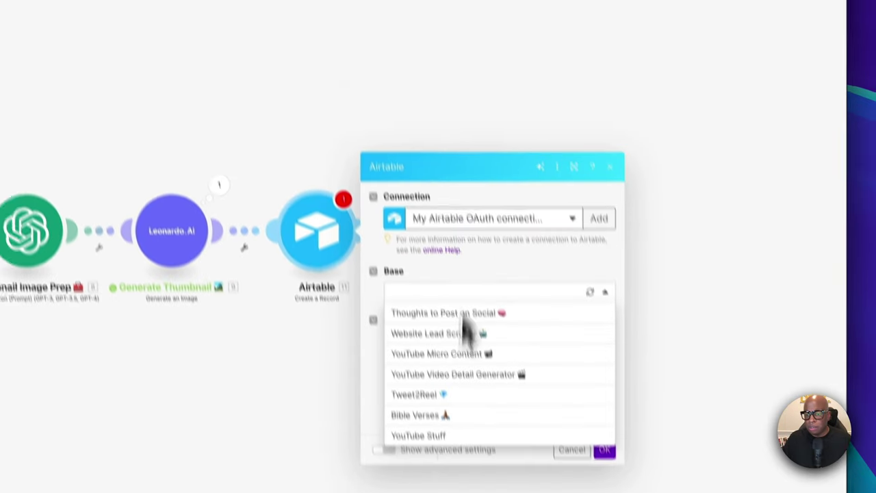
pyautogui.click(418, 435)
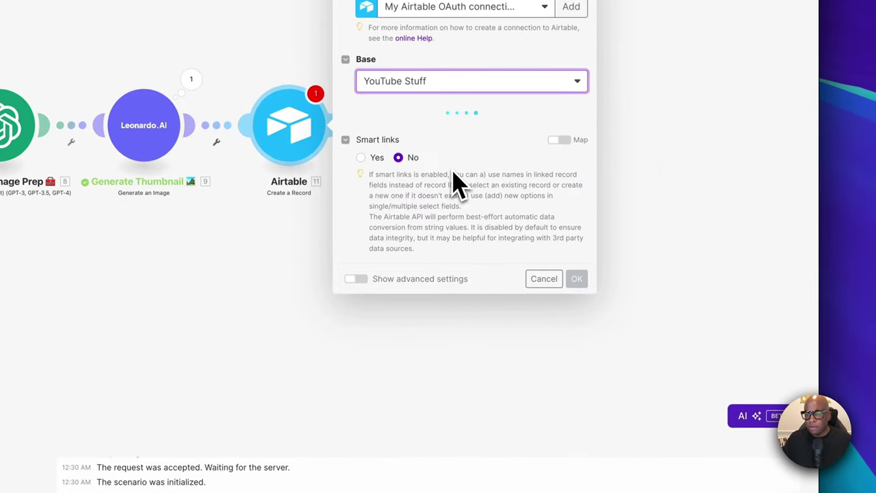
pyautogui.click(420, 151)
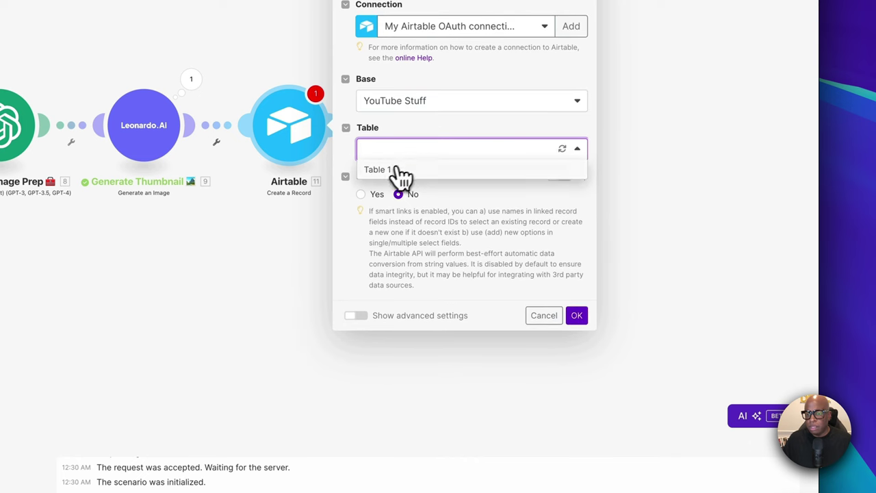
pyautogui.click(402, 176)
pyautogui.scroll(-2, 539, 244)
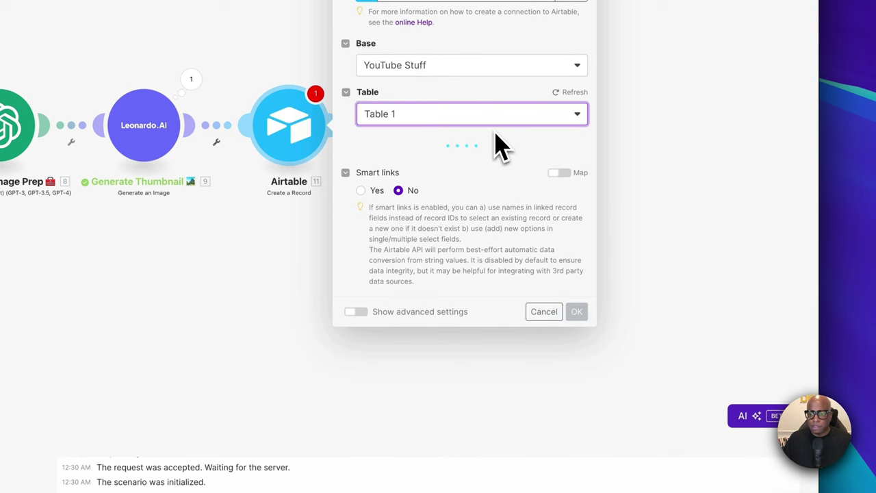
pyautogui.scroll(-3, 495, 143)
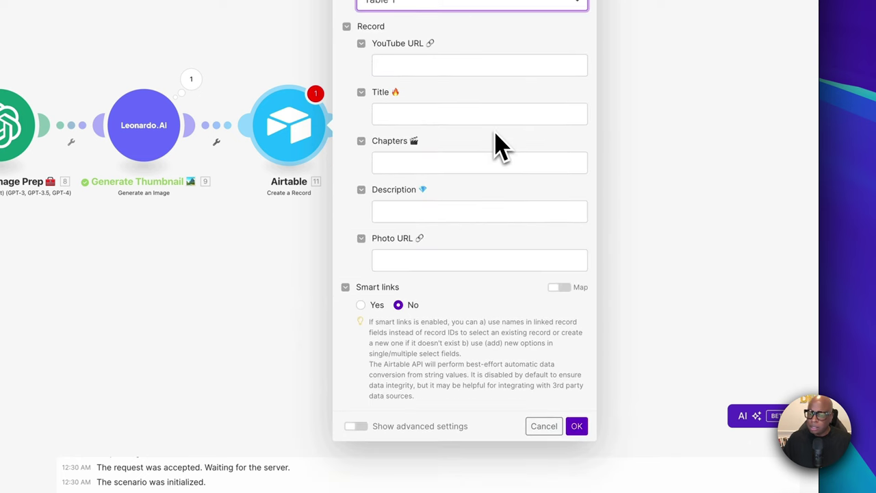
pyautogui.click(436, 137)
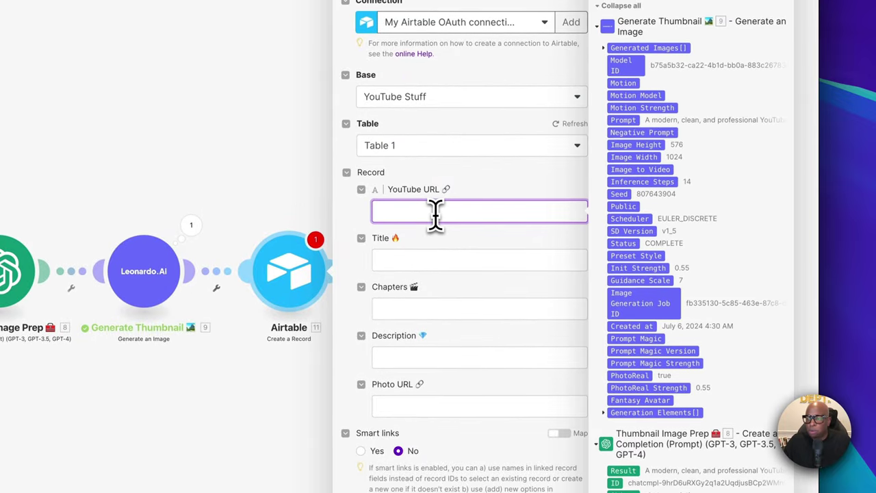
pyautogui.press('Escape')
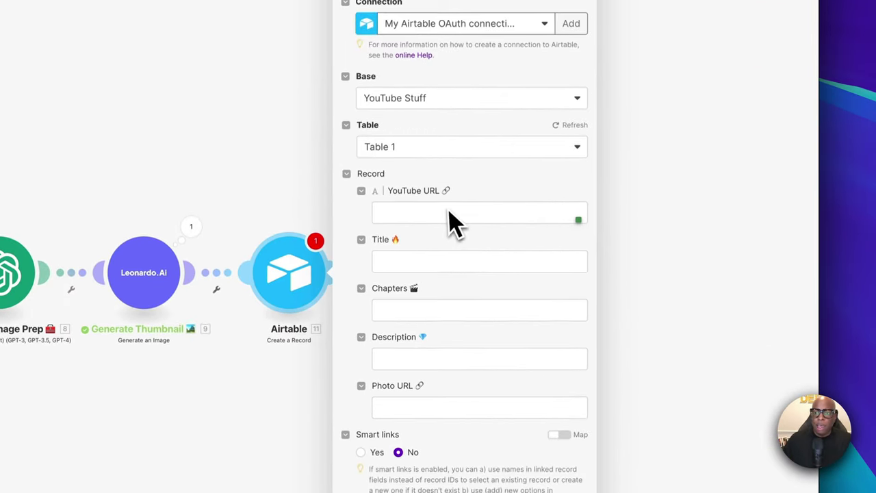
pyautogui.click(446, 104)
pyautogui.write('https://studio.youtube.com/video/15.videoId/edit')
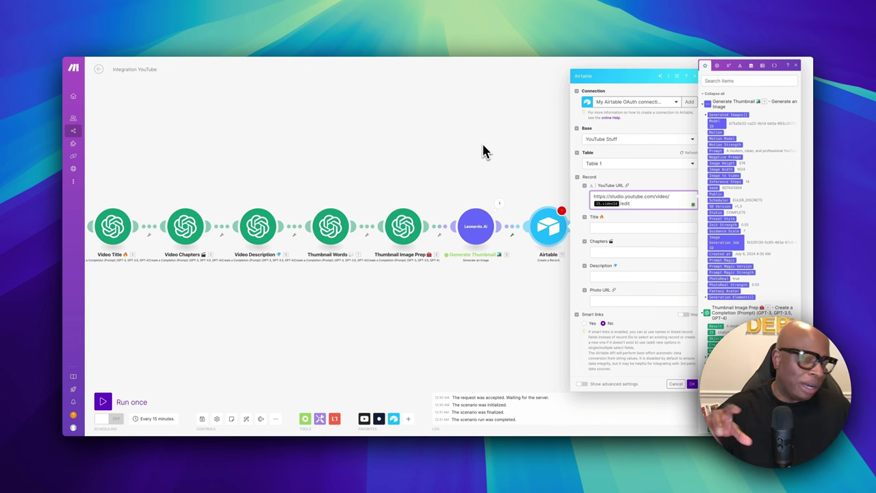
pyautogui.scroll(-2, 482, 151)
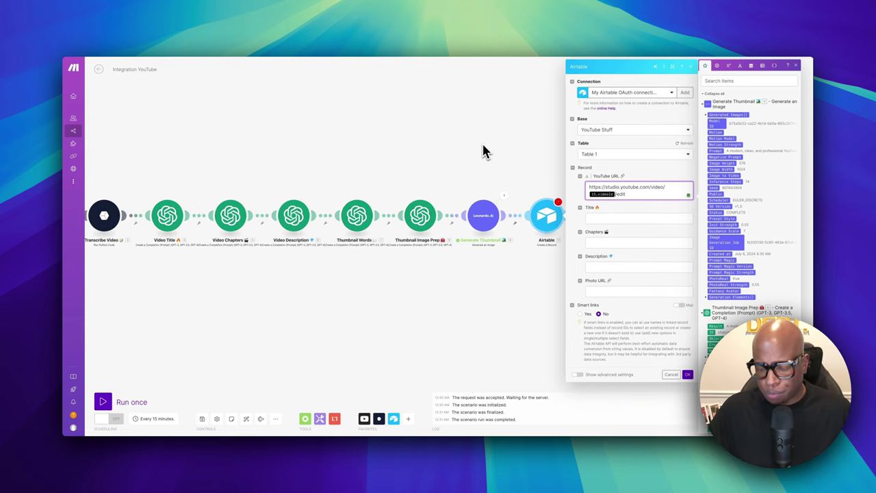
pyautogui.press('BackSpace')
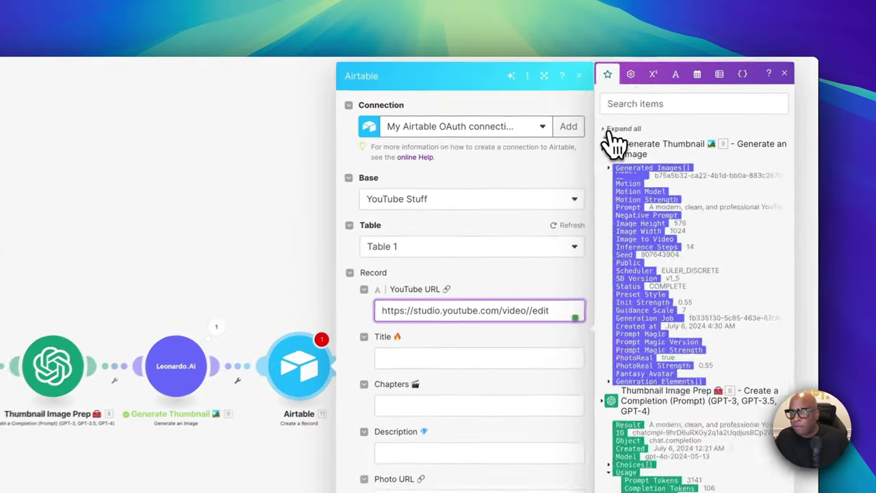
pyautogui.click(714, 93)
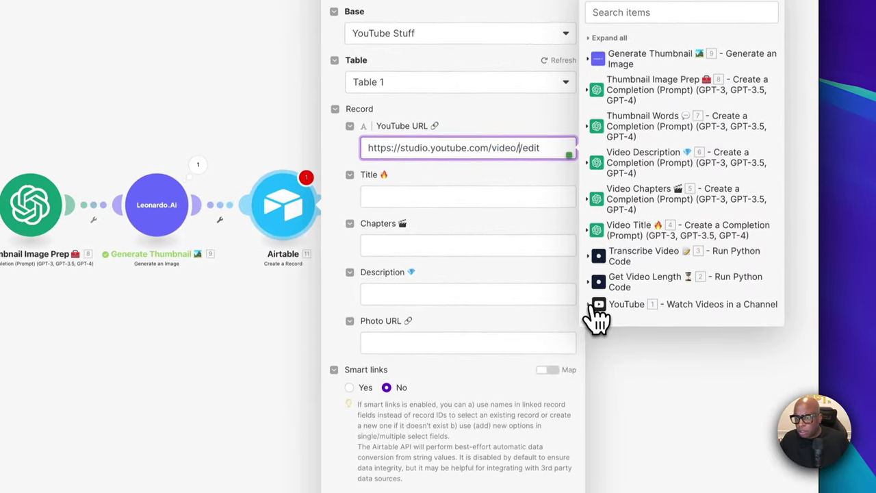
pyautogui.click(597, 473)
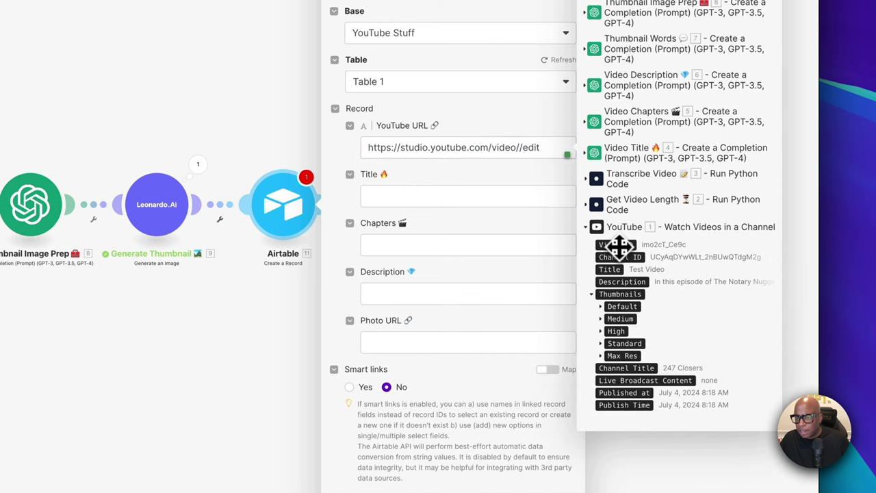
pyautogui.click(625, 250)
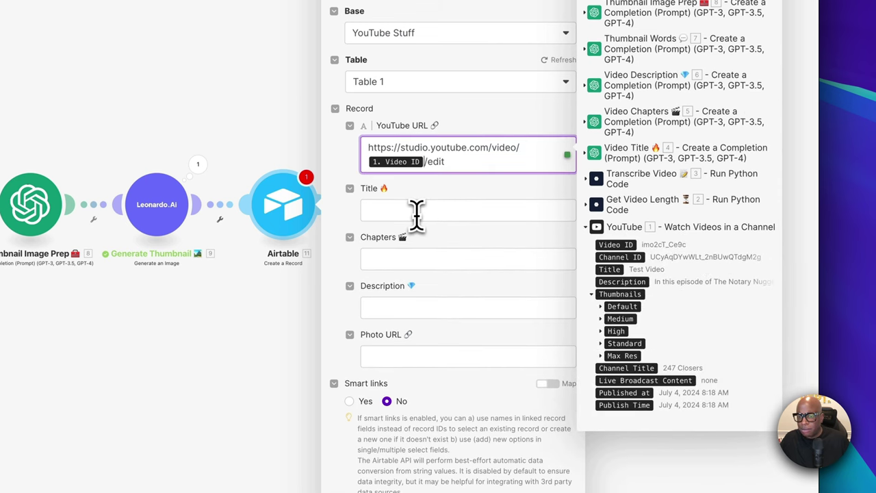
# - Map the Title field to the Video Title result and the Chapters field to the Video Chapters result
pyautogui.click(417, 214)
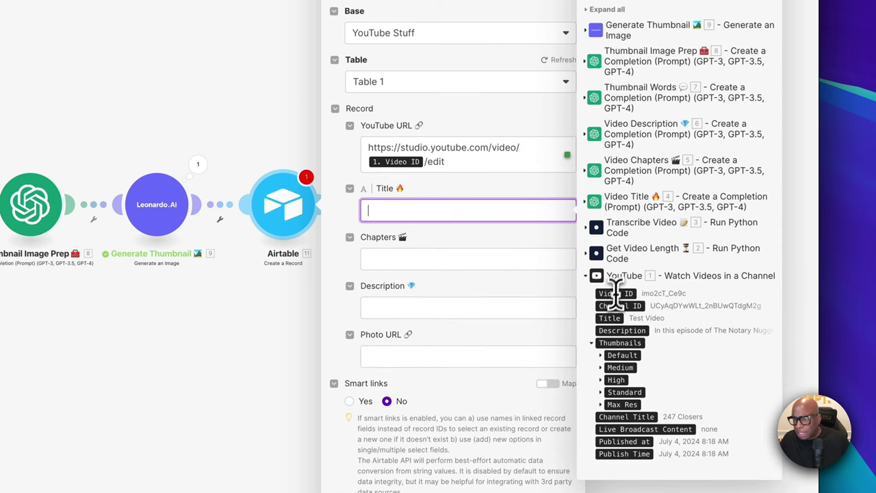
pyautogui.click(587, 203)
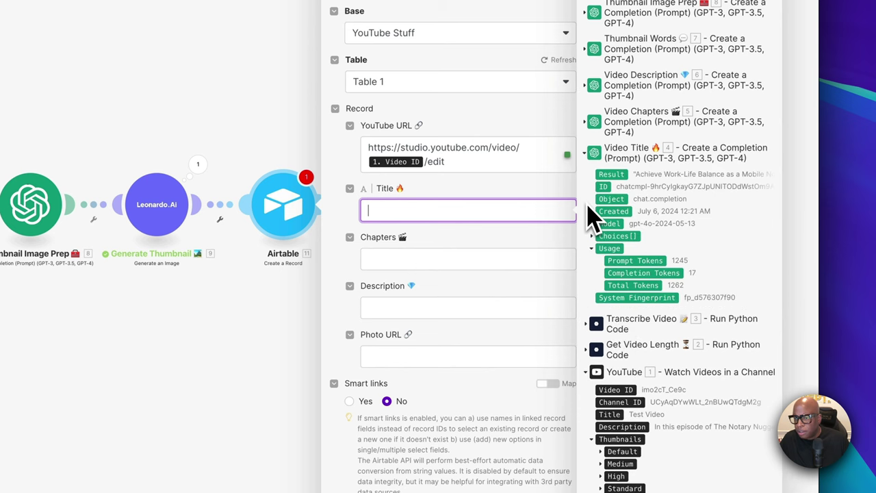
pyautogui.click(416, 260)
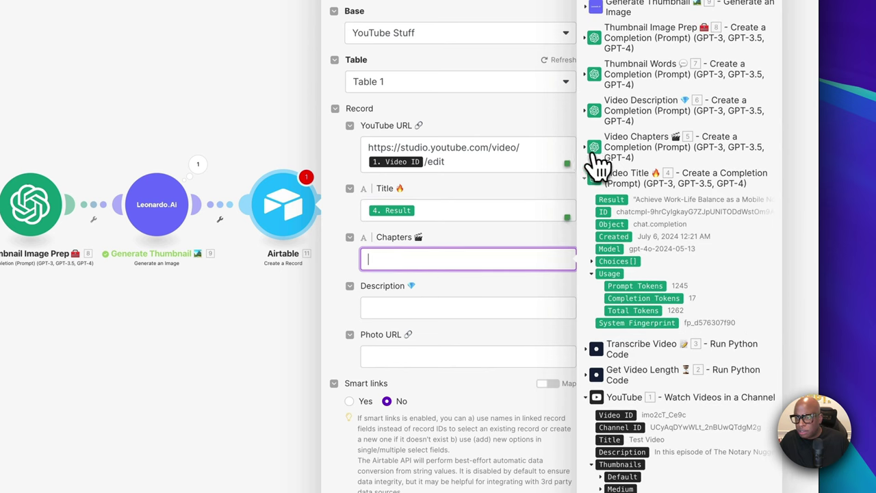
pyautogui.click(592, 148)
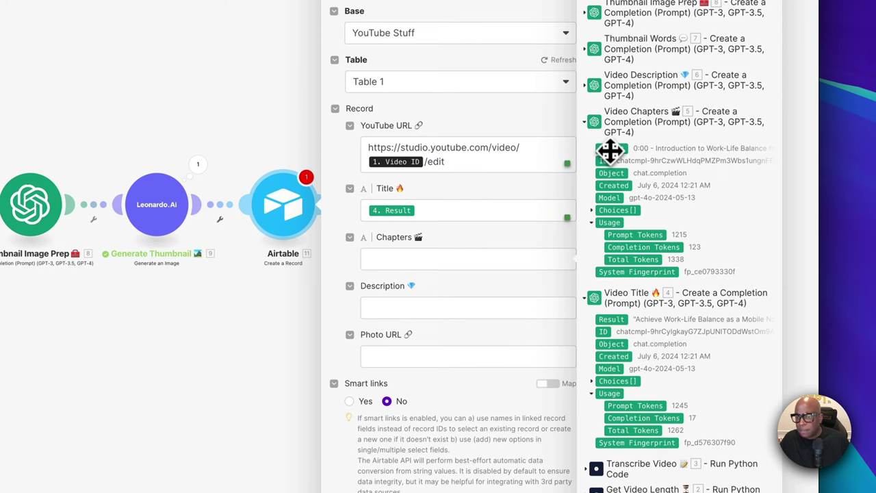
pyautogui.click(610, 149)
# - Map the Description field to the Result of the Video Description module
pyautogui.click(401, 310)
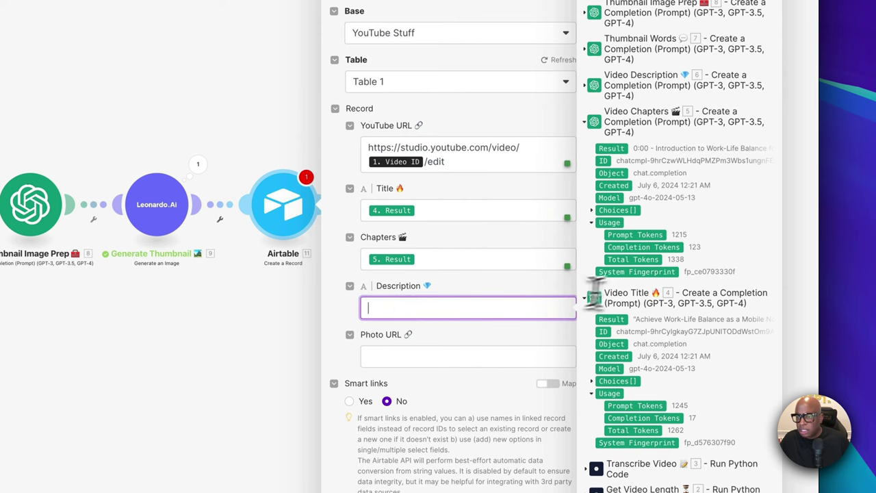
pyautogui.scroll(1, 616, 158)
pyautogui.click(586, 119)
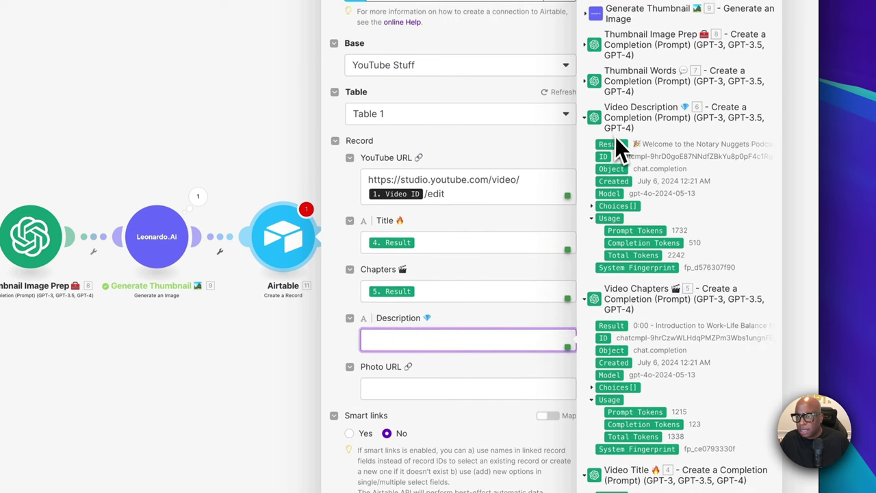
pyautogui.click(612, 144)
# - Map the Photo URL field to the URL within Generate Thumbnail's Generated Images and save the Airtable module settings
pyautogui.click(421, 391)
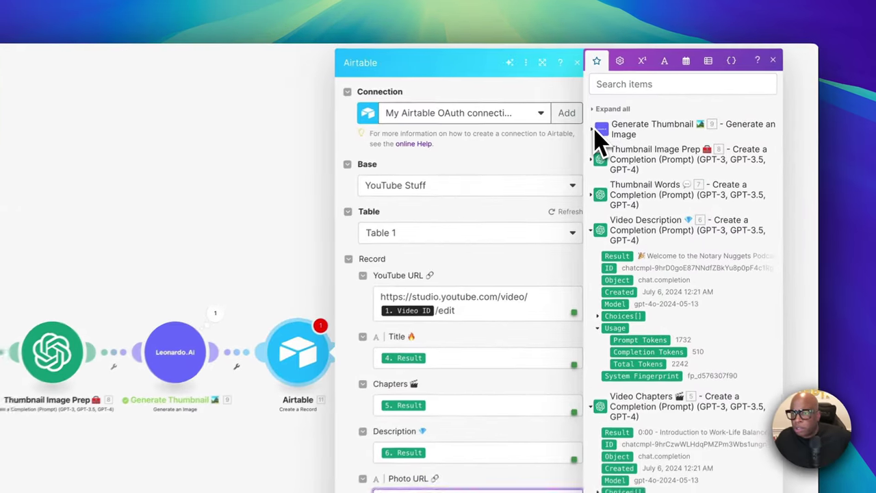
pyautogui.click(595, 129)
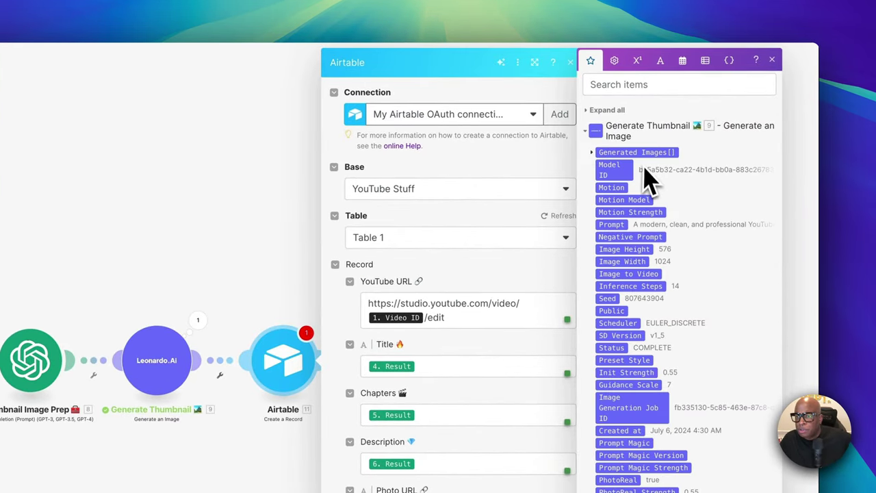
pyautogui.moveTo(616, 172); pyautogui.dragTo(600, 162)
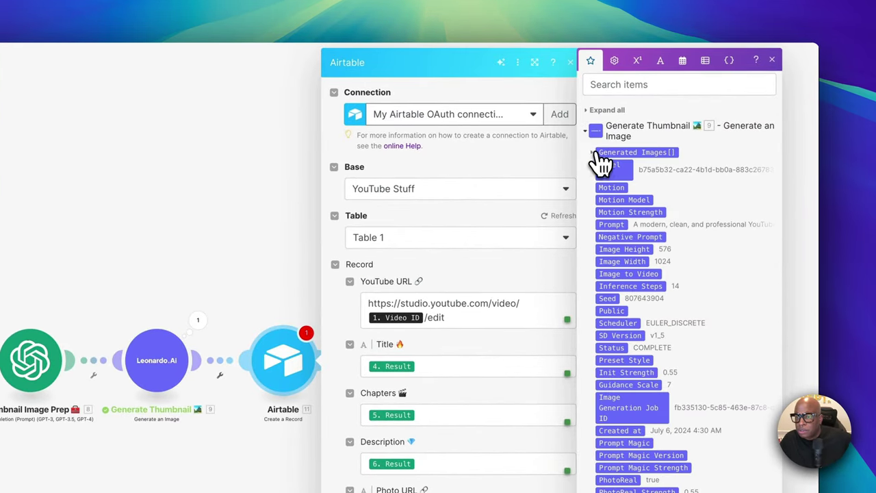
pyautogui.click(601, 161)
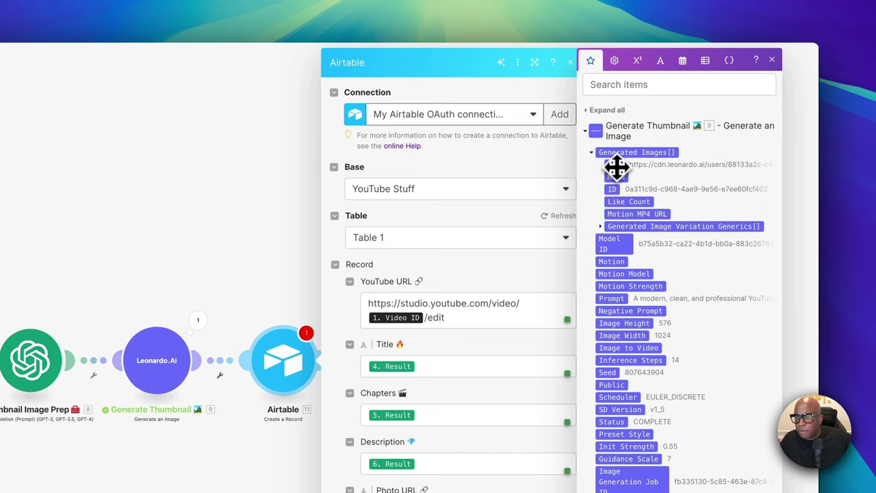
pyautogui.moveTo(613, 164); pyautogui.dragTo(477, 492)
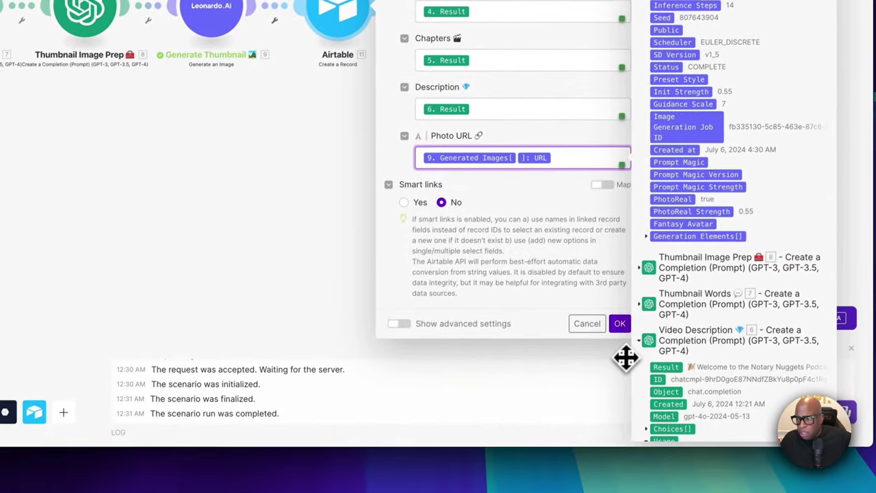
pyautogui.click(601, 348)
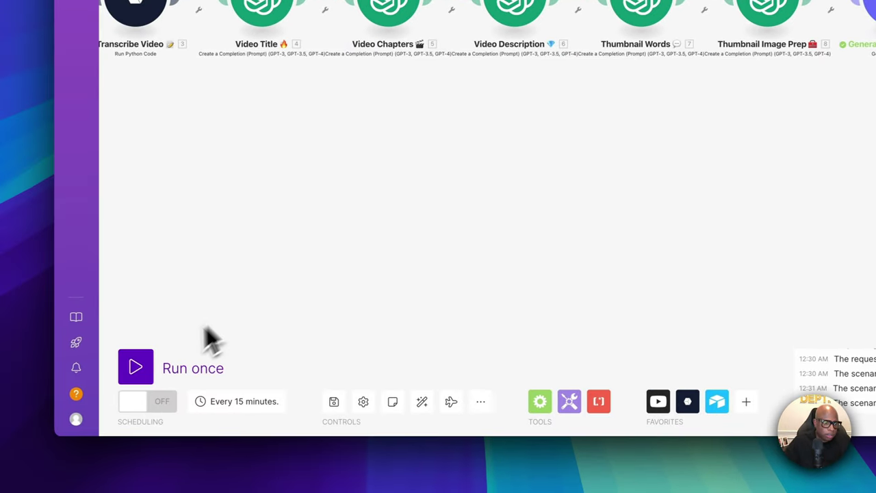
# - Run the complete YouTube scenario once
pyautogui.click(140, 368)
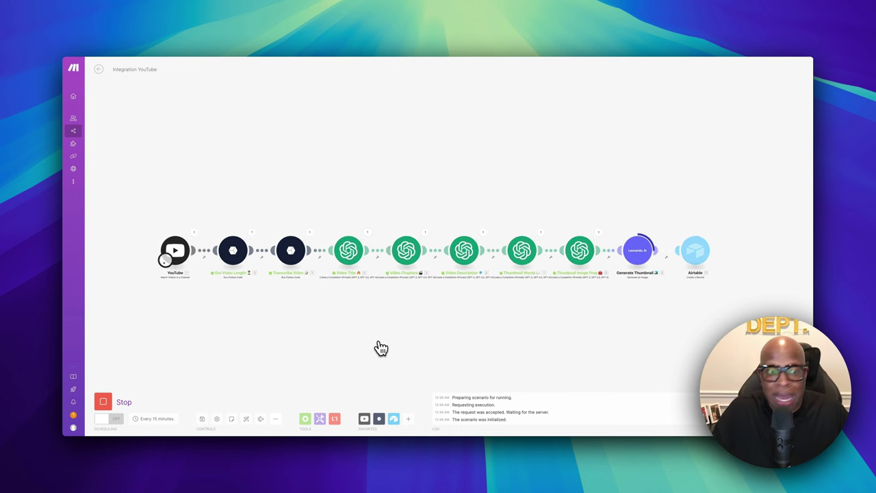
pyautogui.scroll(-2, 375, 349)
pyautogui.scroll(1, 379, 349)
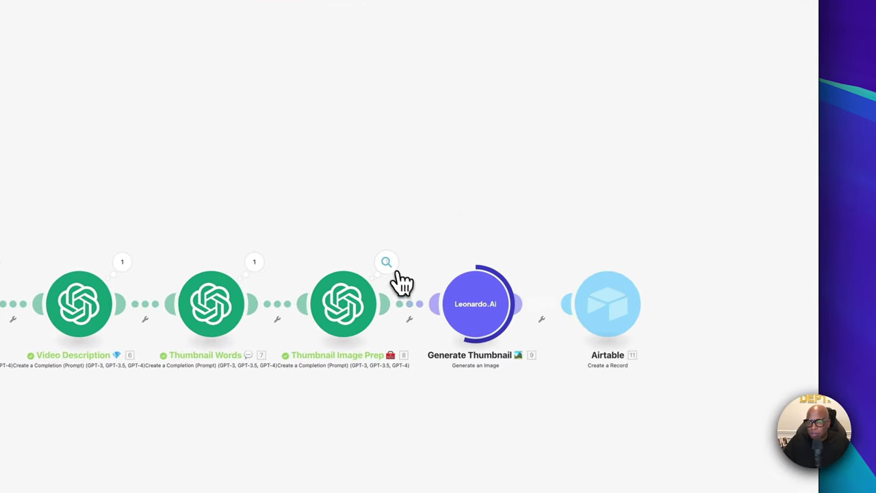
# - Examine the Thumbnail Image Prep module's output, then switch to the YouTube Stuff base in Airtable to check the new record
pyautogui.click(598, 218)
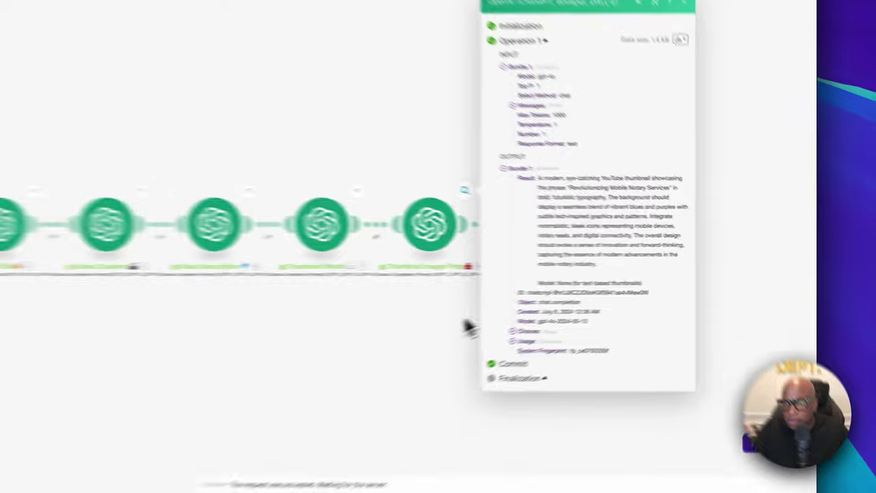
pyautogui.click(599, 290)
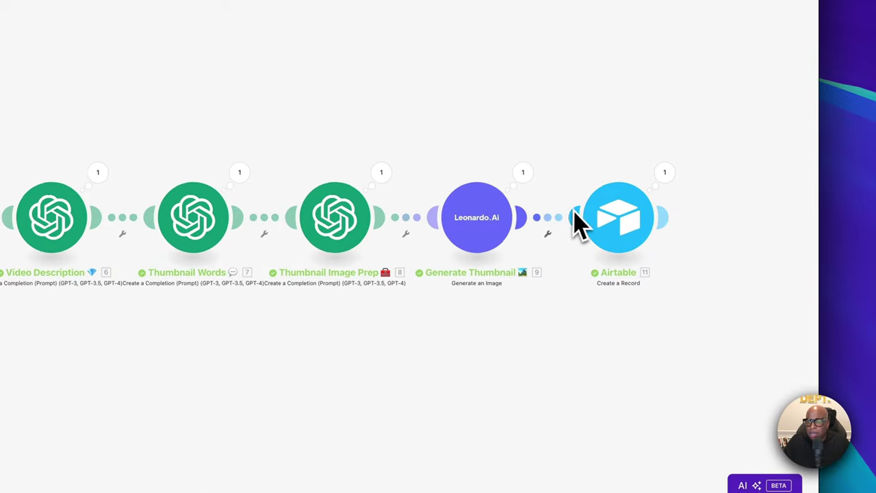
pyautogui.hscroll(2, 589, 218)
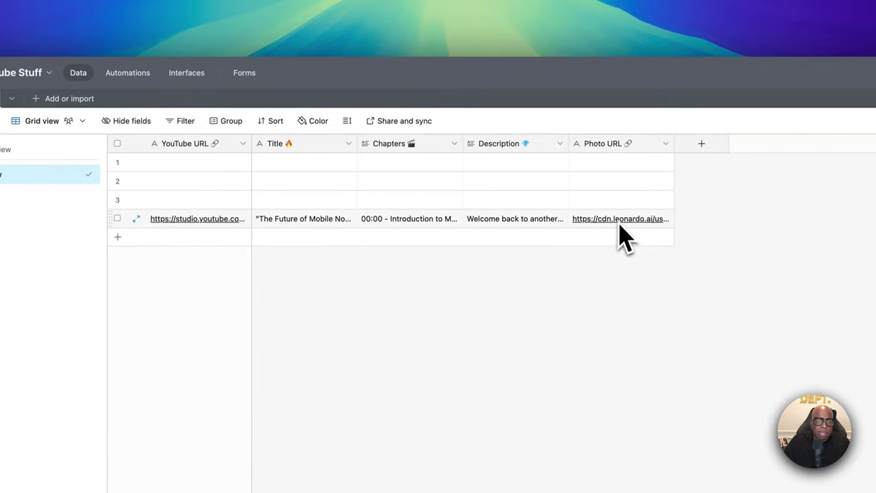
# - Expand the new record in the YouTube Stuff table and examine its title, chapters, description and photo URL
pyautogui.click(624, 233)
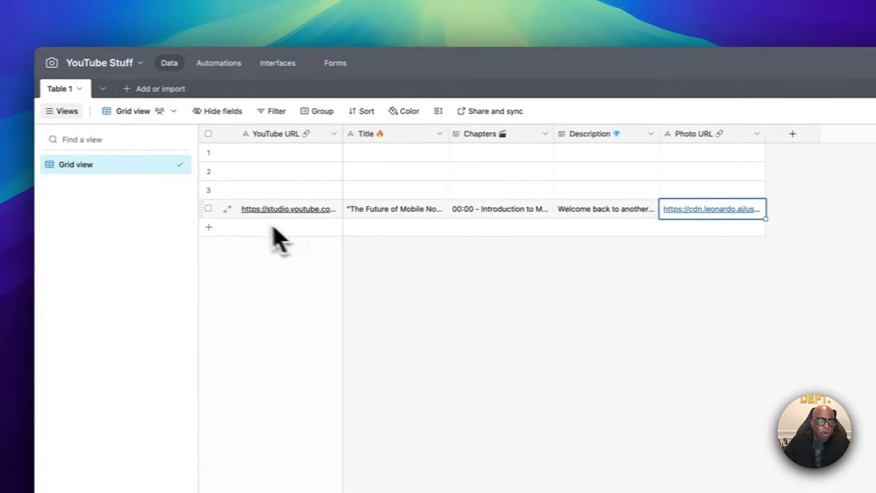
pyautogui.click(136, 219)
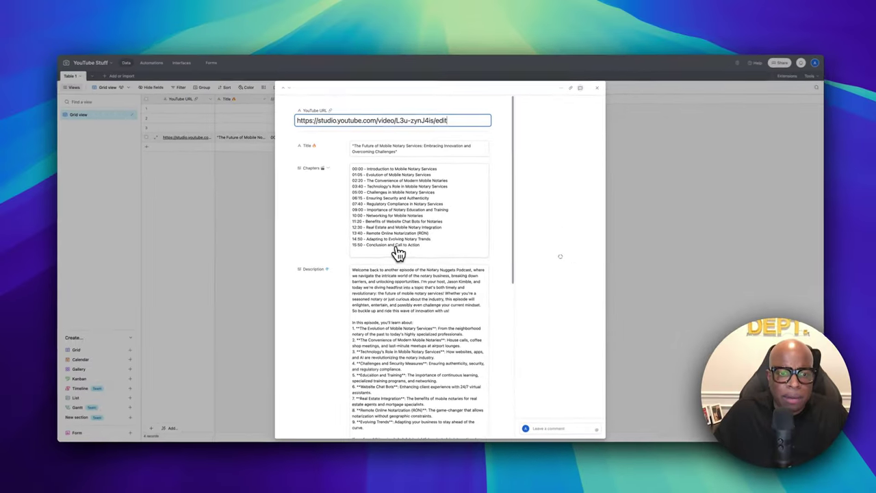
pyautogui.scroll(-1, 408, 275)
pyautogui.scroll(-5, 358, 188)
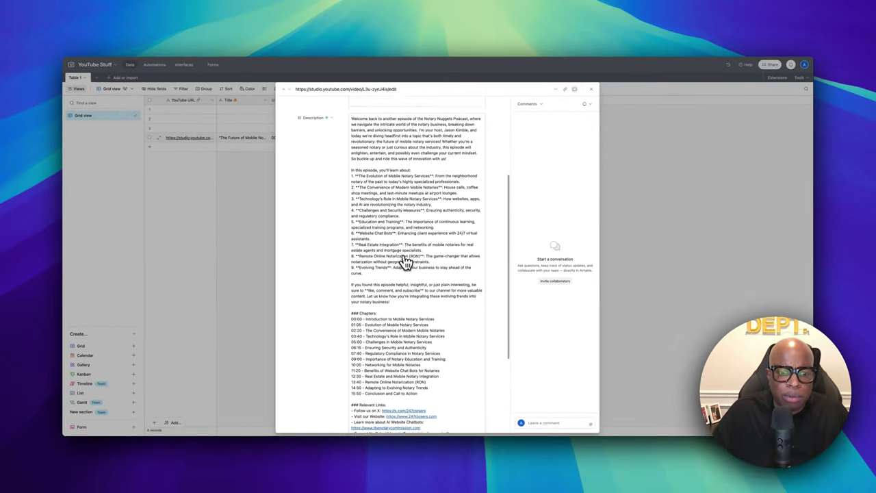
pyautogui.scroll(-5, 379, 334)
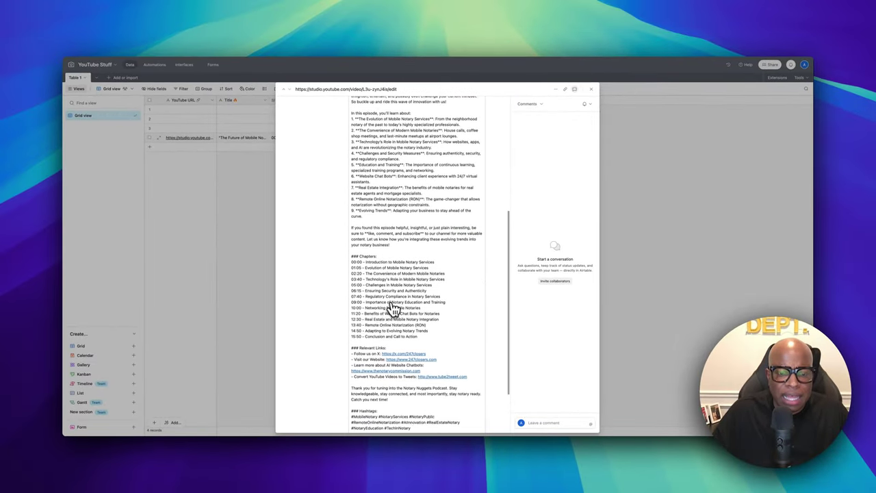
pyautogui.scroll(-2, 397, 230)
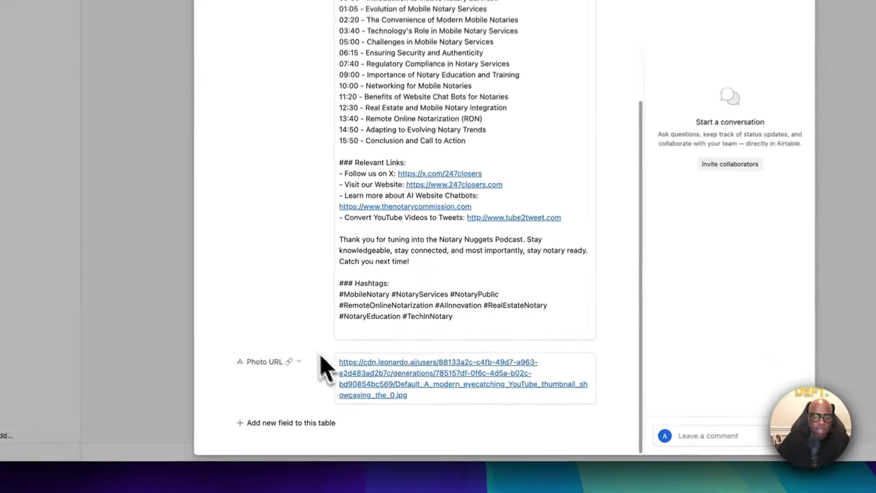
# - View the thumbnail image behind the record's Photo URL, return to the record and close it
pyautogui.click(354, 390)
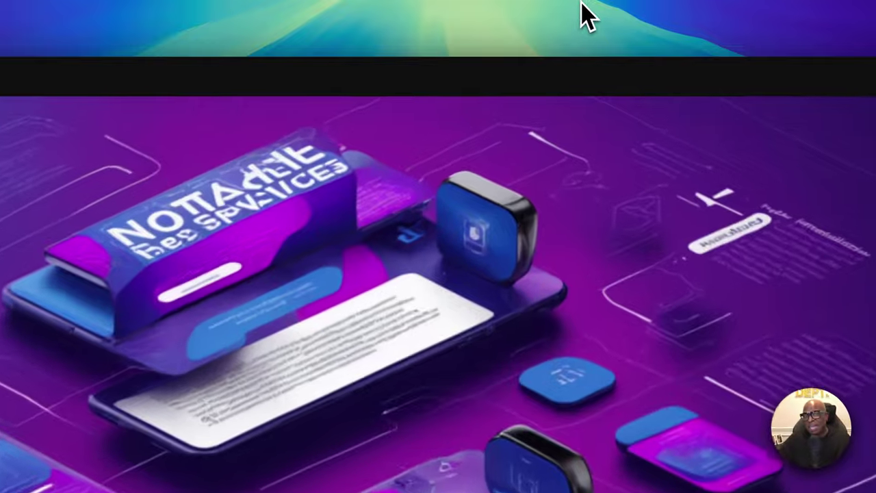
pyautogui.press('Escape')
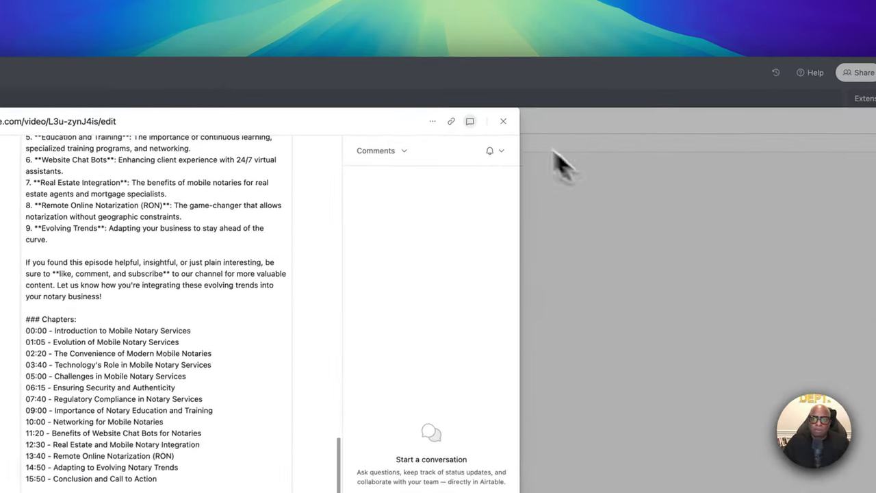
pyautogui.click(562, 164)
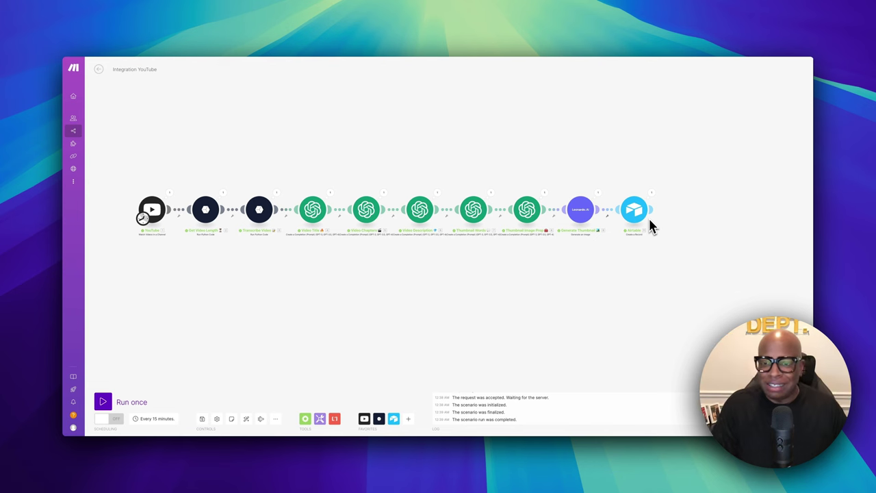
# - In the Make scenario, add a Router from Flow Control after the Airtable Create a Record module
pyautogui.hscroll(5, 593, 200)
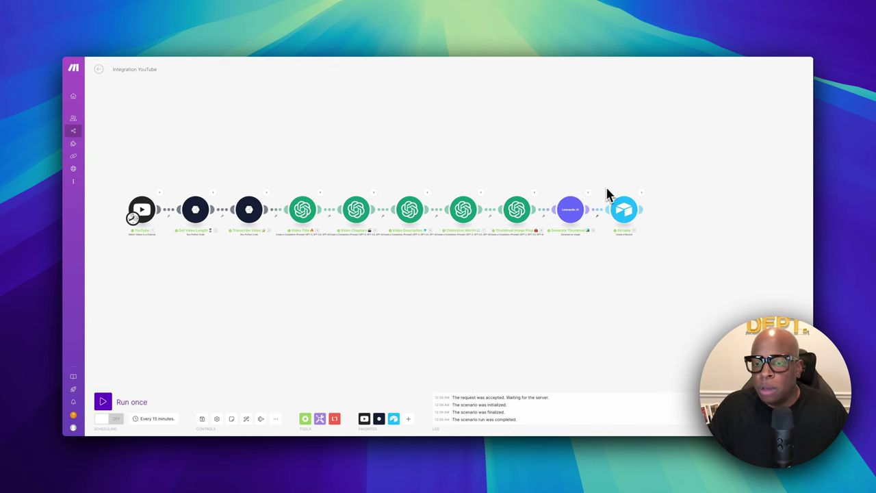
pyautogui.moveTo(579, 213)
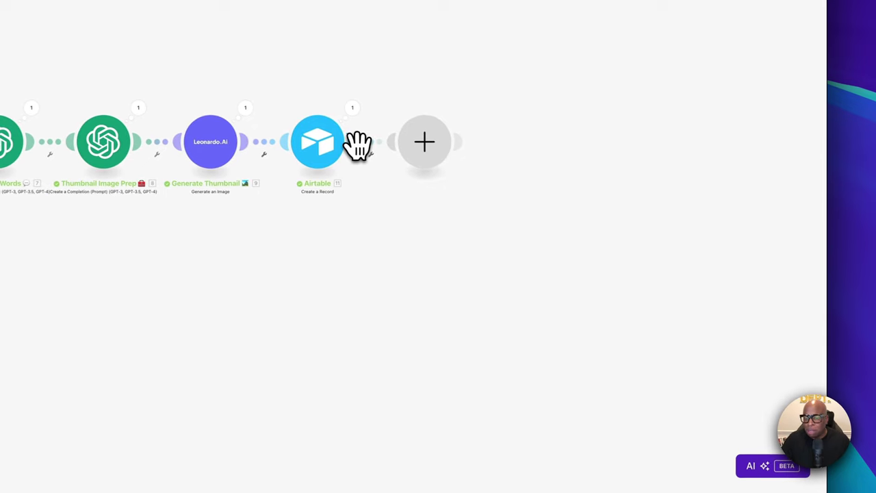
pyautogui.click(425, 146)
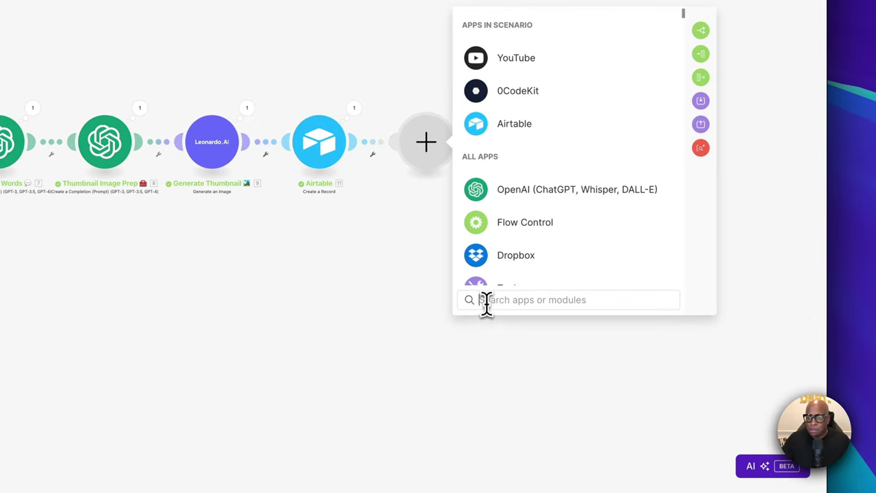
pyautogui.write('p')
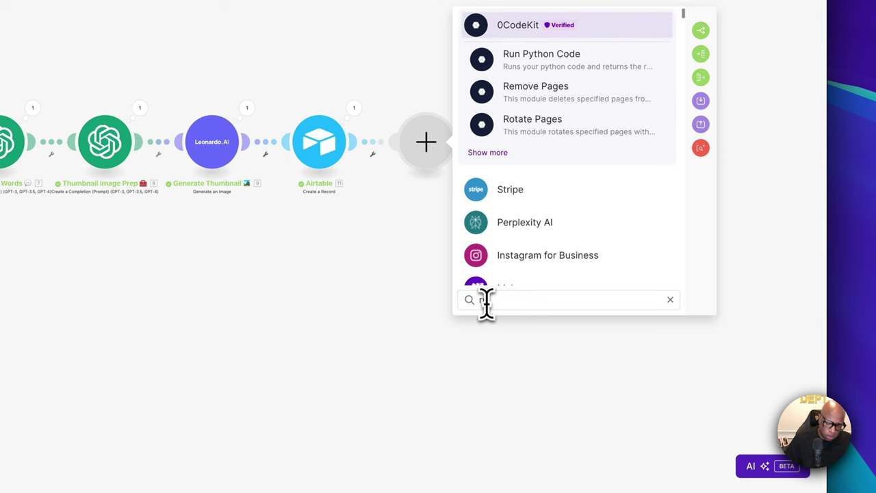
pyautogui.write('uter')
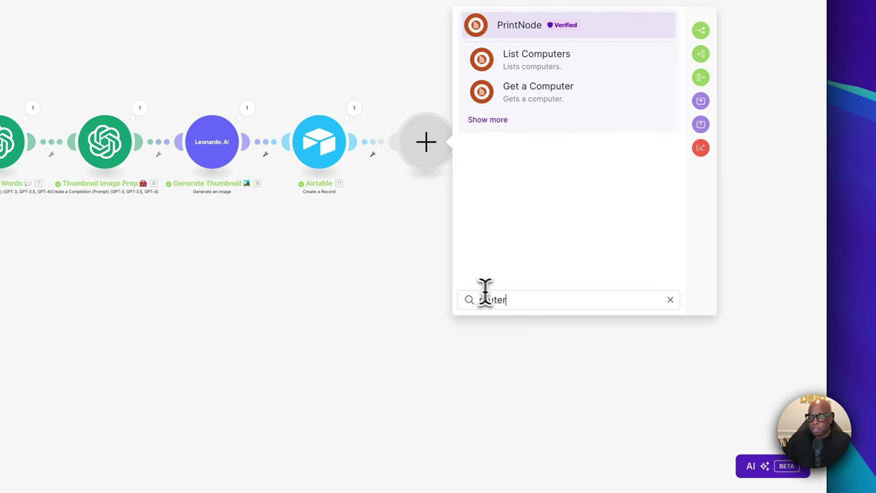
pyautogui.write('router')
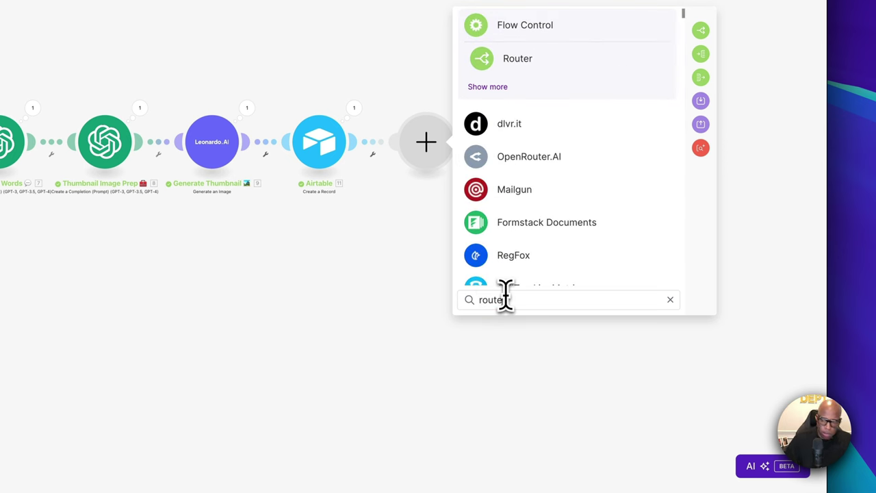
pyautogui.click(478, 215)
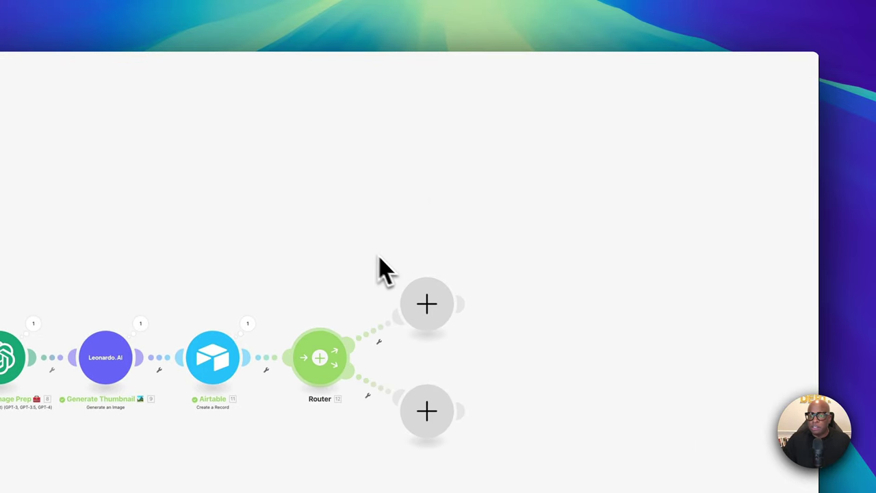
# - Add a YouTube Update a Video Details module to the Router's upper branch
pyautogui.click(416, 303)
pyautogui.click(420, 305)
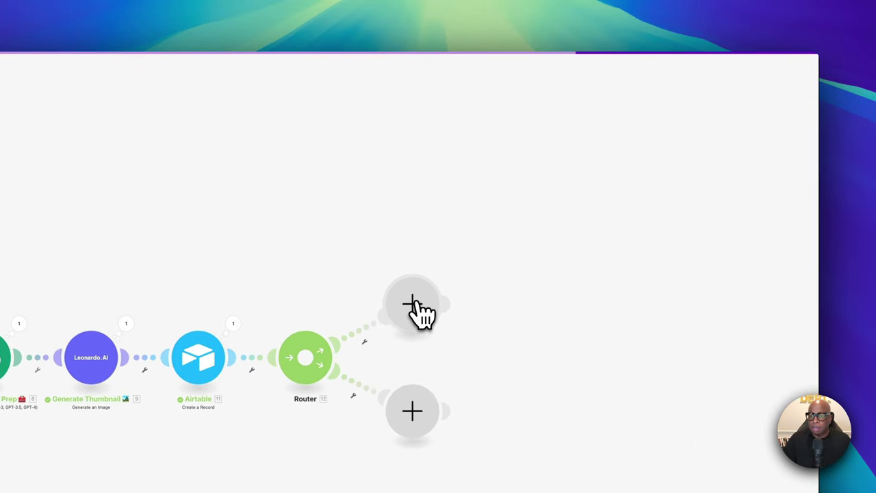
pyautogui.click(421, 309)
pyautogui.click(490, 229)
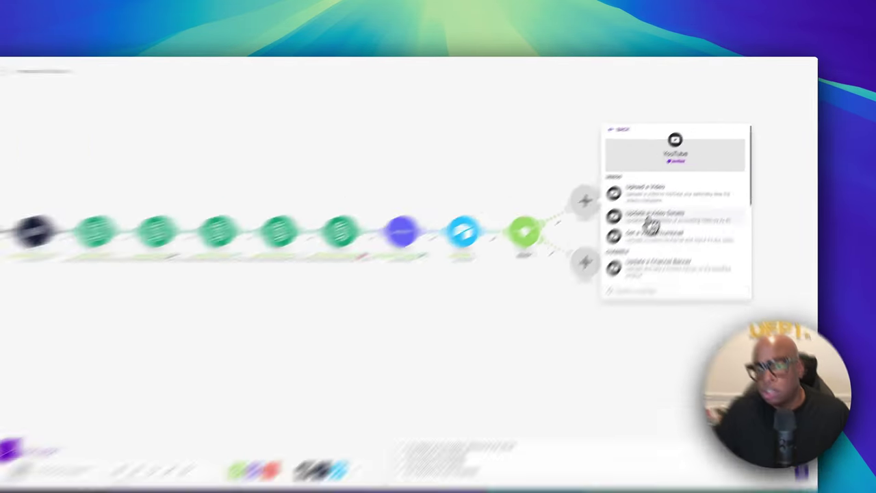
pyautogui.click(651, 229)
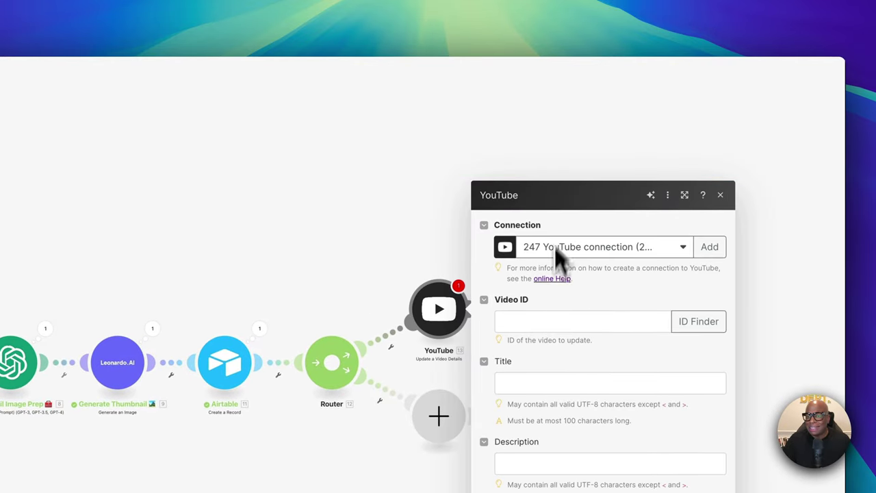
# - Map the module's Video ID field to the Video ID from the YouTube Watch Videos in a Channel module
pyautogui.click(551, 205)
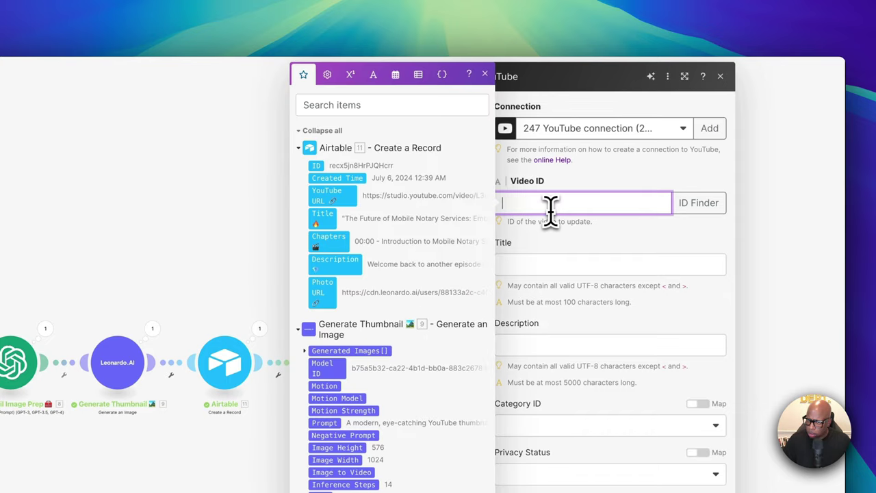
pyautogui.click(302, 134)
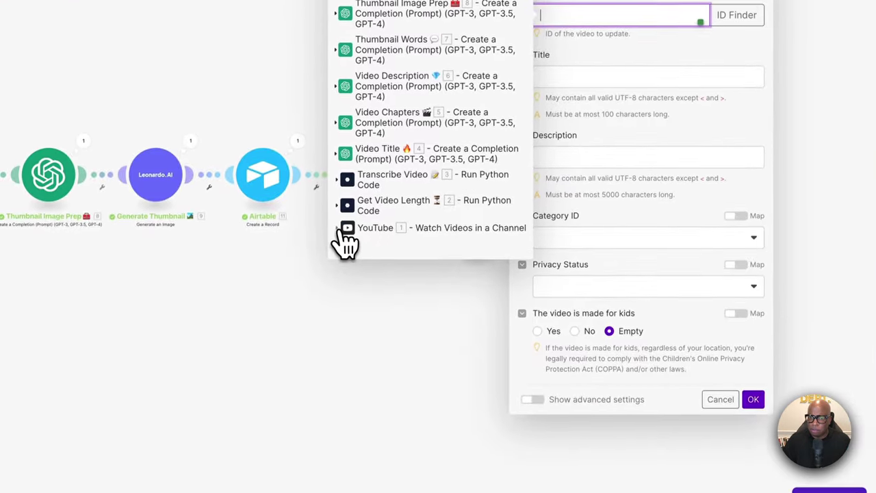
pyautogui.click(340, 230)
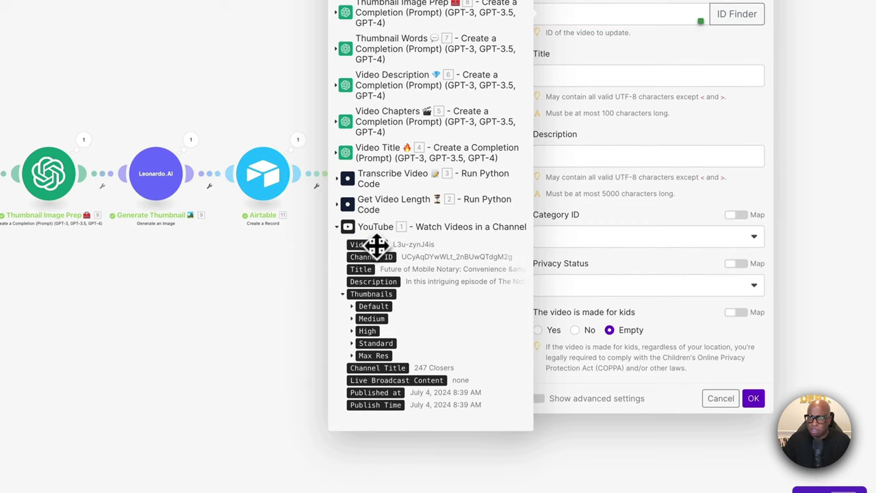
pyautogui.click(370, 244)
# - Map the Title field to the Result of Video Title and the Description field to the Result of Video Description
pyautogui.click(560, 132)
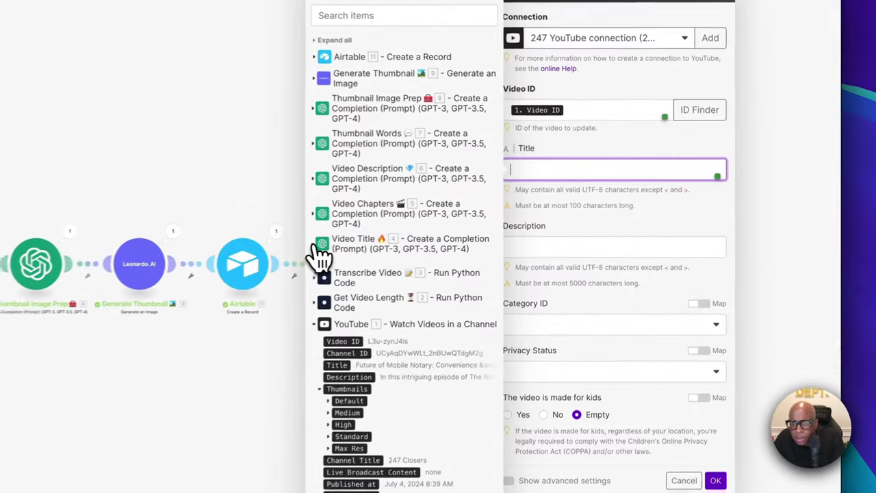
pyautogui.click(319, 248)
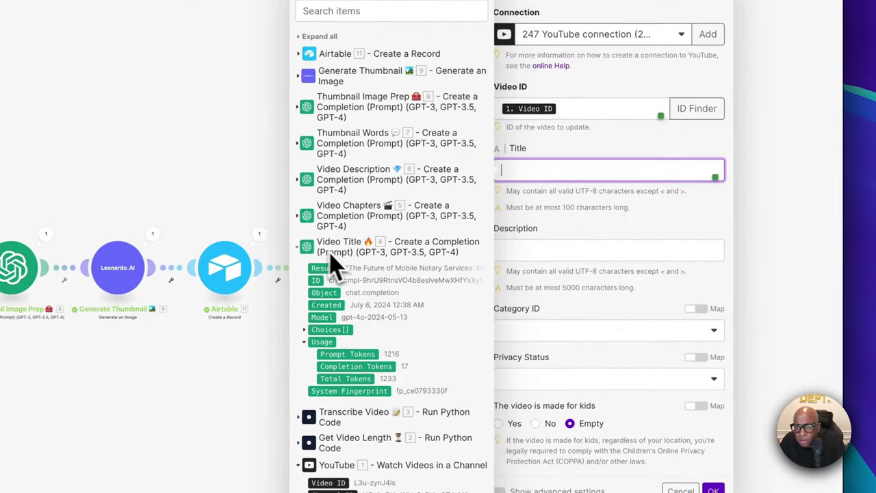
pyautogui.click(332, 269)
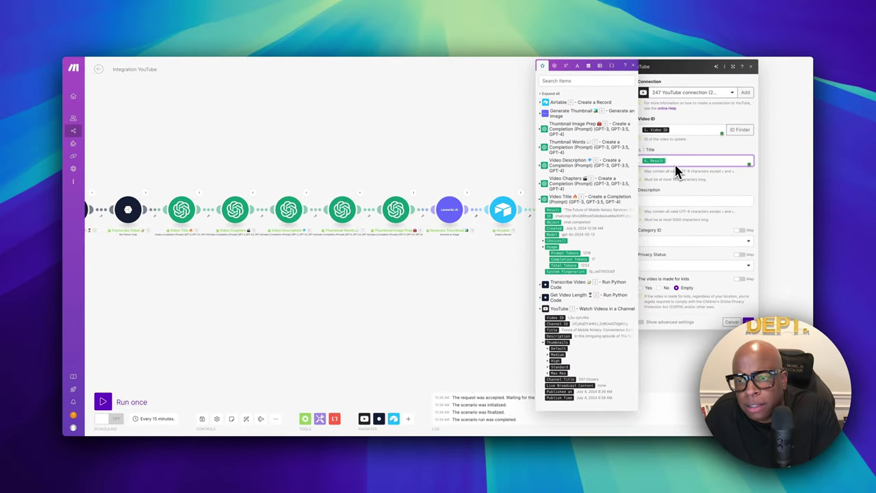
pyautogui.click(648, 201)
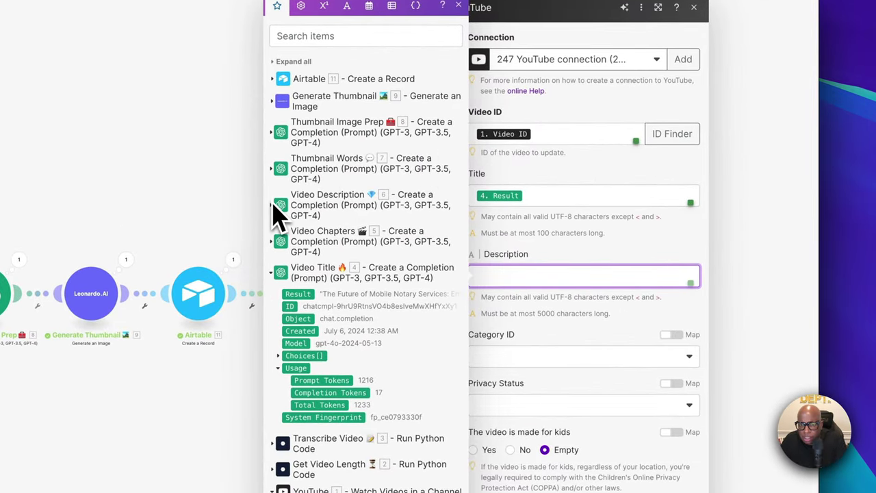
pyautogui.click(277, 205)
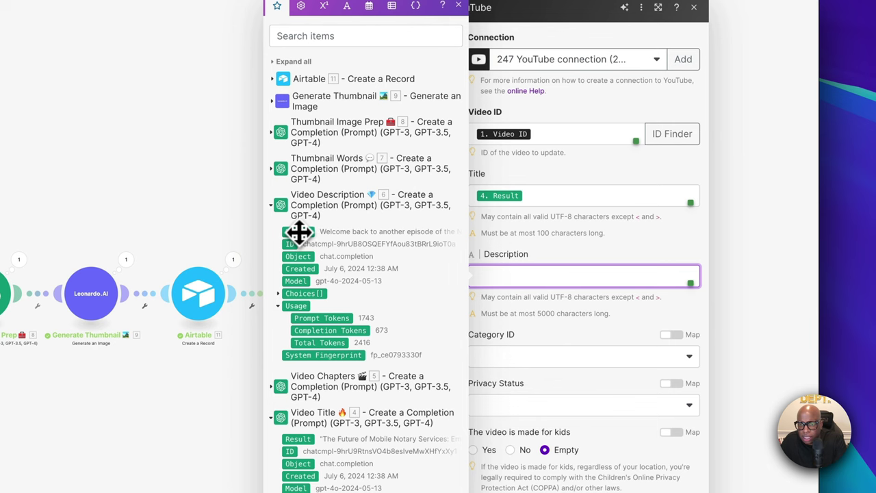
pyautogui.click(299, 232)
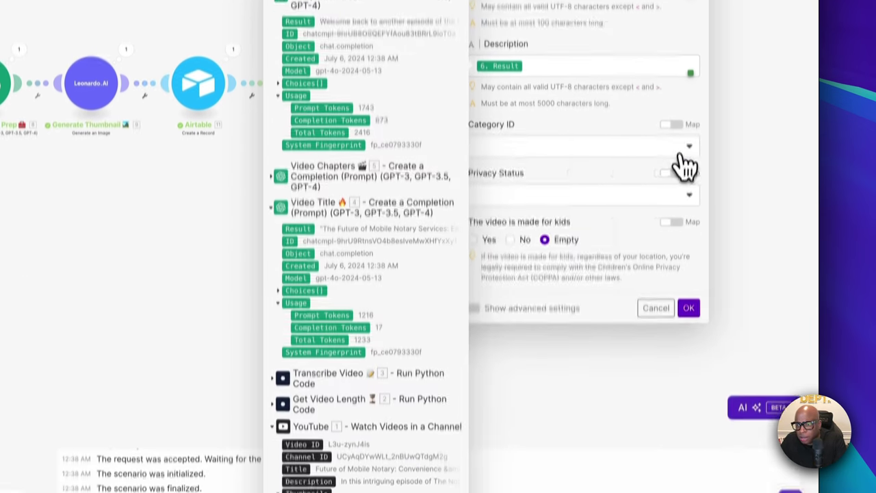
# - Set the video's category to Howto & Style and its privacy status to Public
pyautogui.click(682, 152)
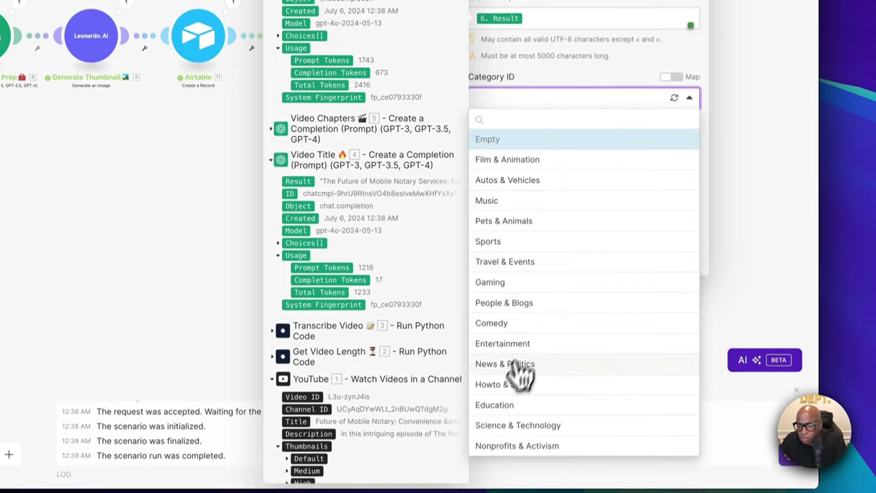
pyautogui.click(507, 384)
pyautogui.click(584, 148)
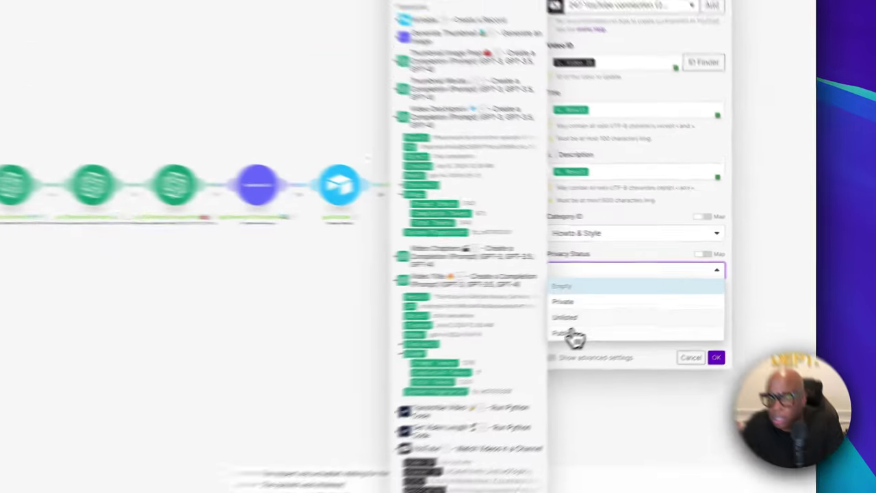
pyautogui.click(651, 296)
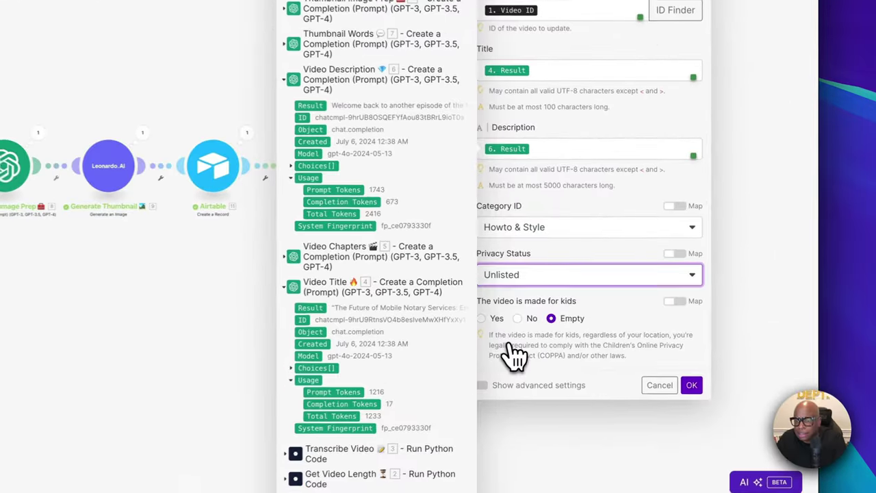
pyautogui.click(651, 287)
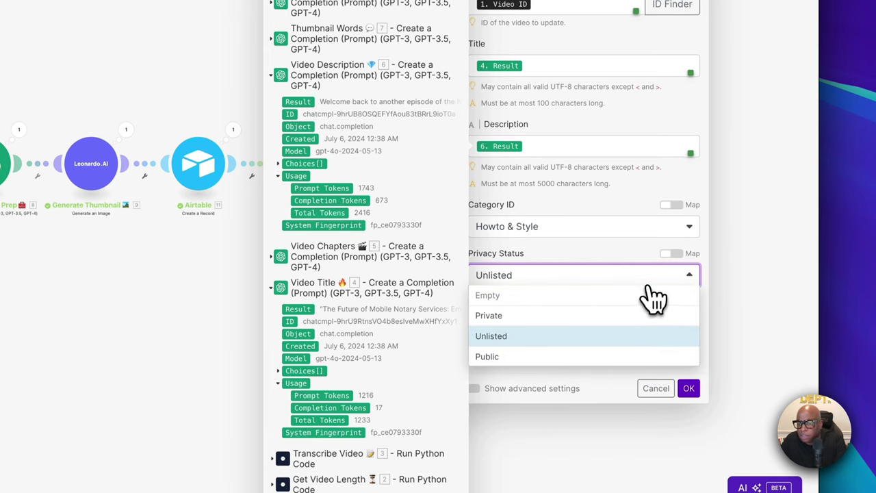
pyautogui.click(493, 356)
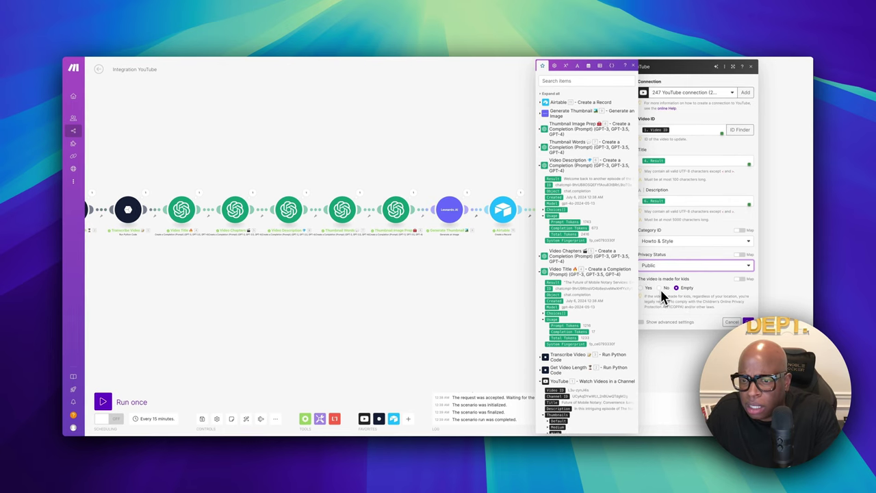
# - Mark the video as not made for kids and display the module's advanced settings
pyautogui.click(660, 288)
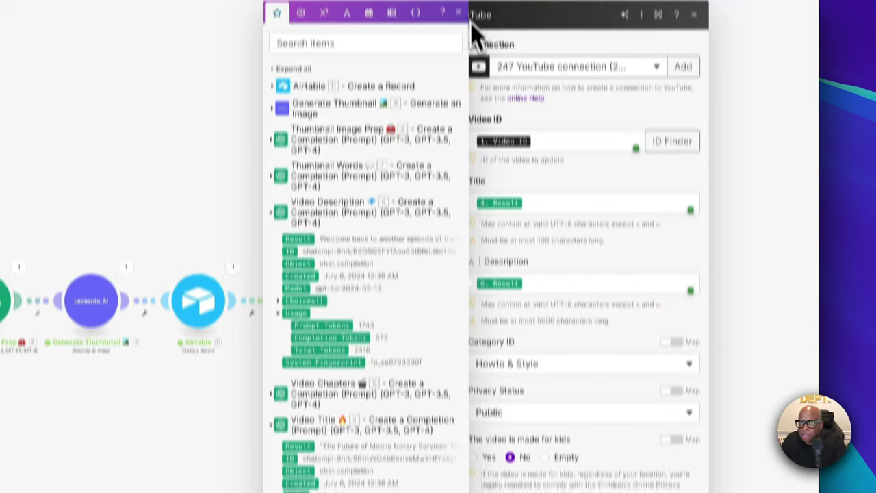
pyautogui.moveTo(475, 23); pyautogui.dragTo(472, 83)
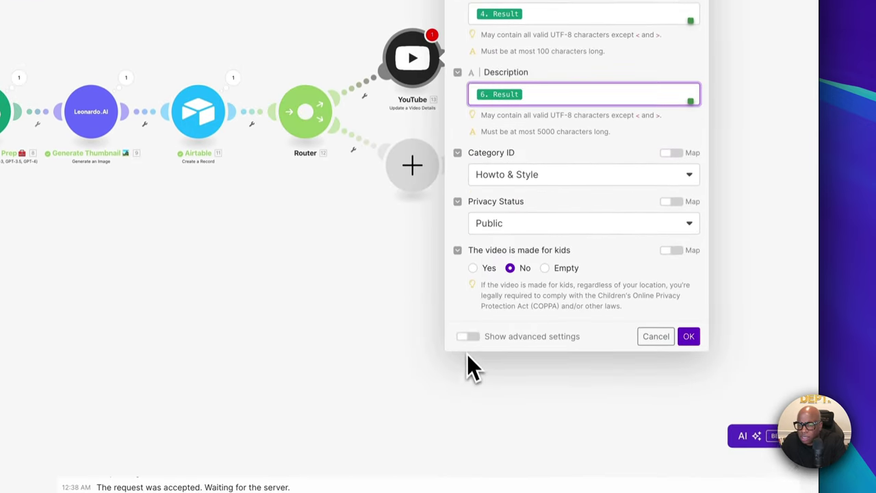
pyautogui.click(473, 423)
pyautogui.scroll(-1, 579, 309)
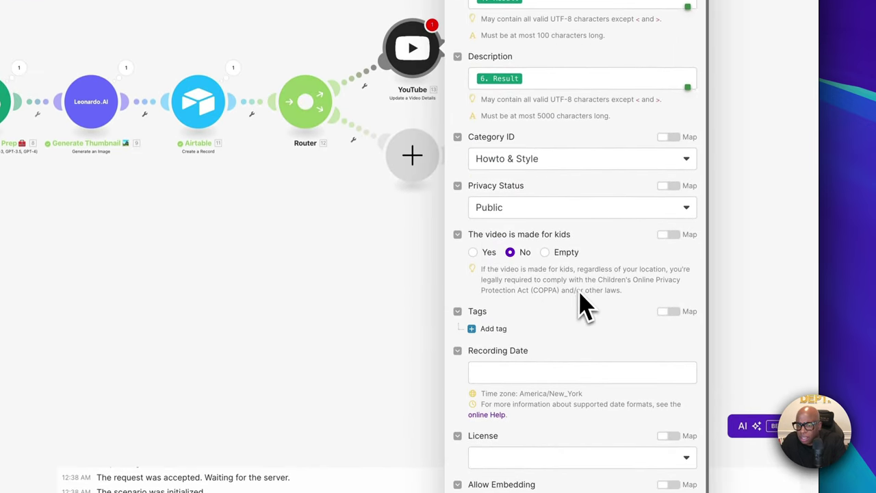
# - Add an empty first tag to the video's tags and dismiss the item picker
pyautogui.click(484, 333)
pyautogui.scroll(-2, 562, 336)
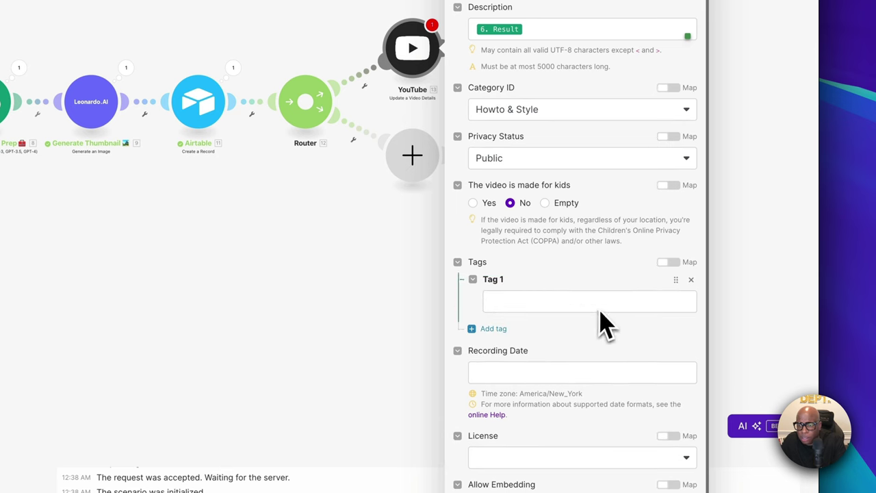
pyautogui.click(552, 301)
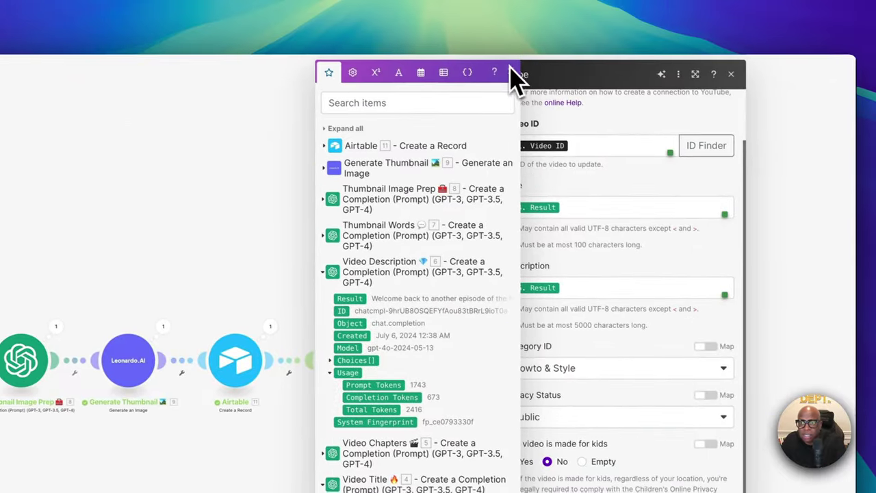
pyautogui.click(518, 80)
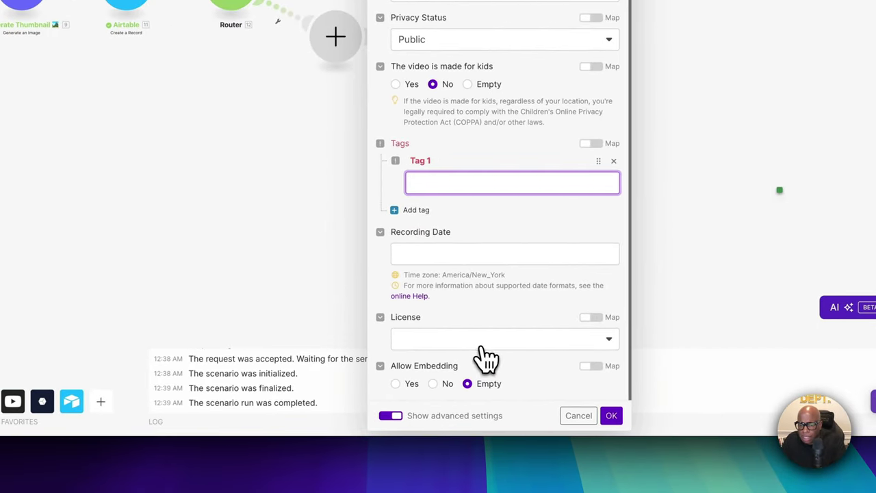
# - Set the video's license to Creative Commons - Attribution and remove the empty first tag
pyautogui.click(483, 349)
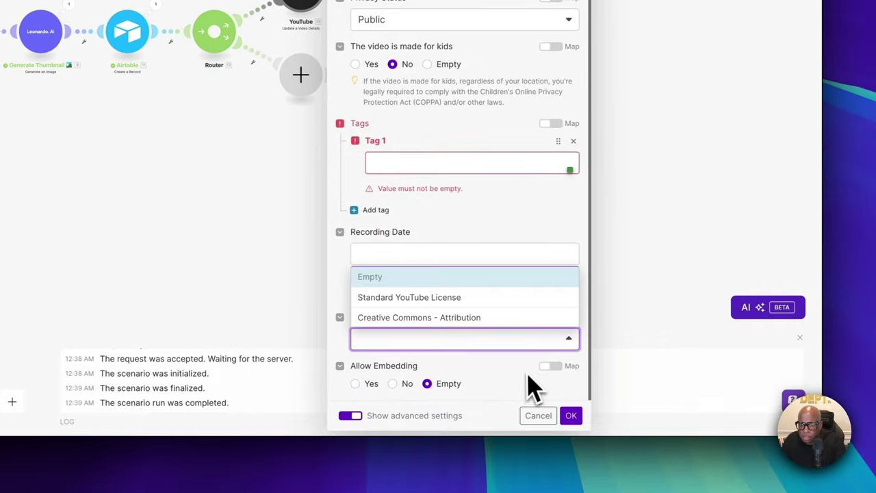
pyautogui.click(373, 318)
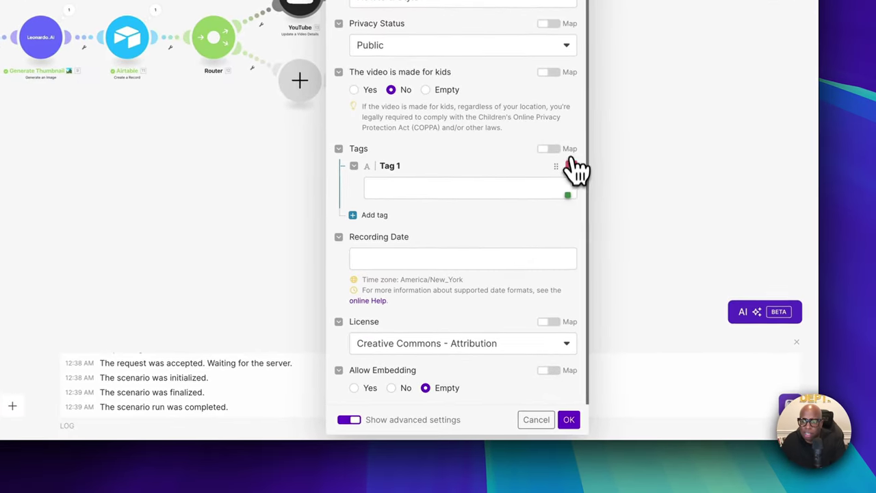
pyautogui.click(685, 288)
pyautogui.click(570, 199)
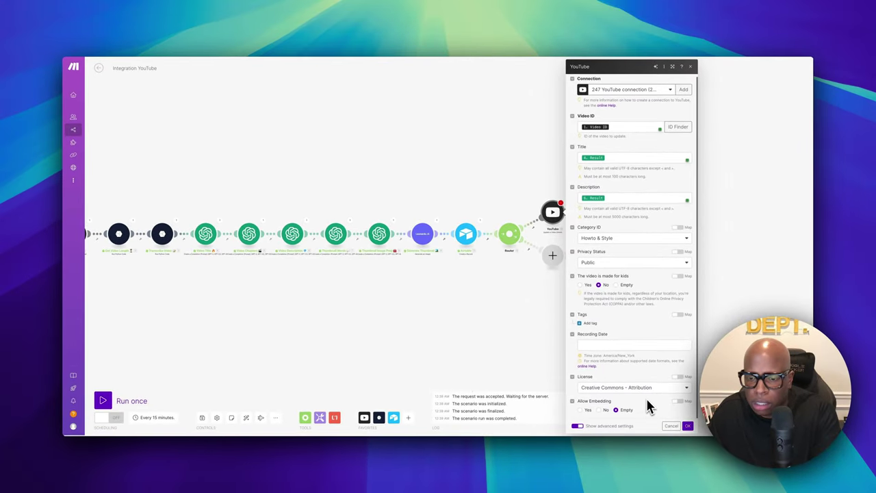
# - Allow embedding of the video and save the Update a Video Details module
pyautogui.click(582, 410)
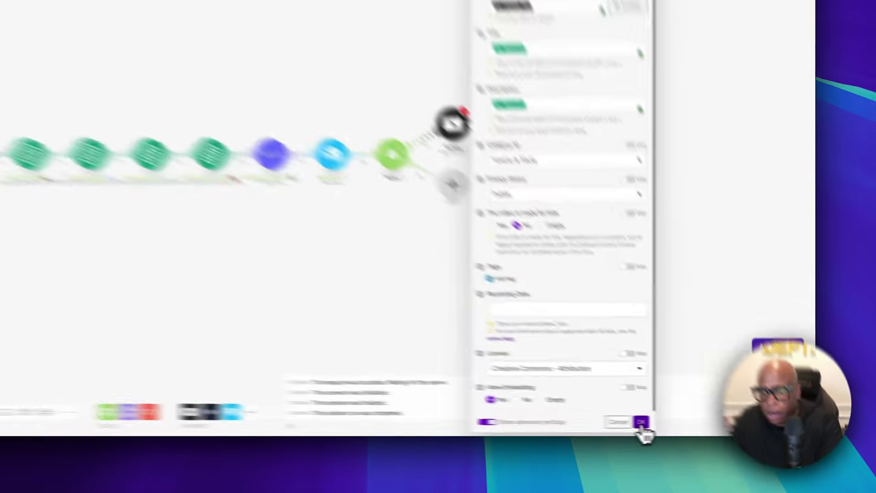
pyautogui.click(688, 426)
pyautogui.rightClick(606, 320)
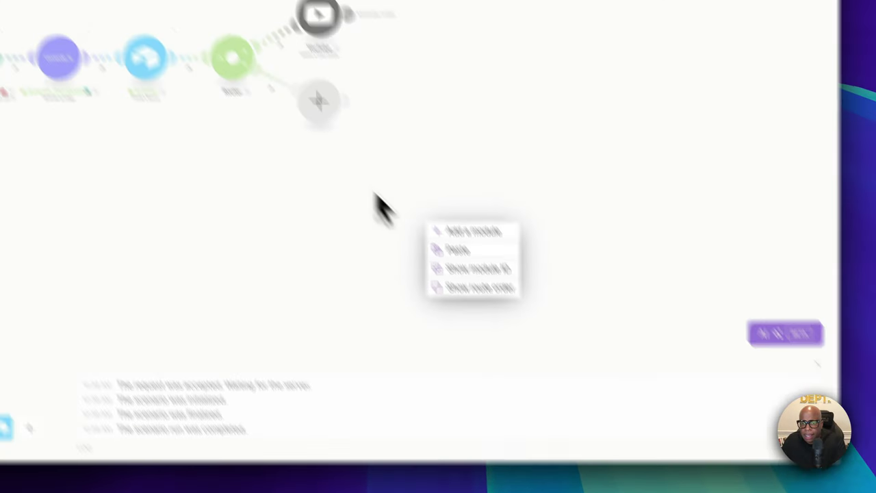
pyautogui.click(403, 127)
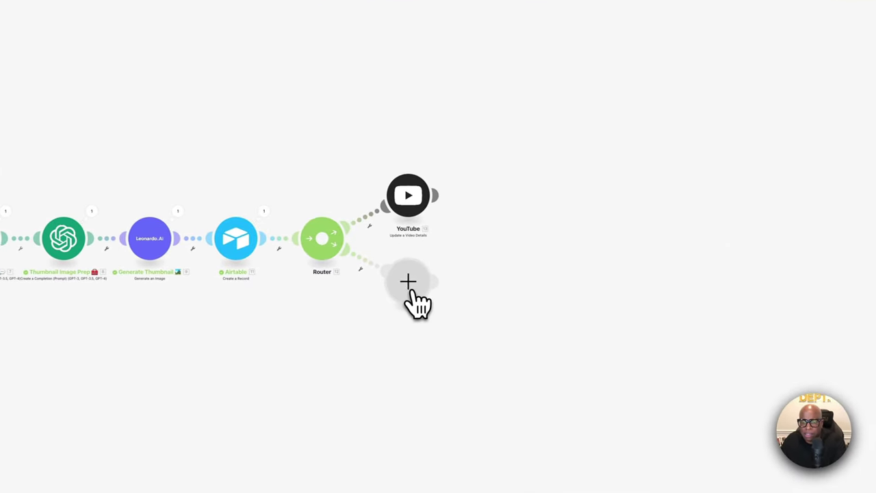
pyautogui.click(410, 291)
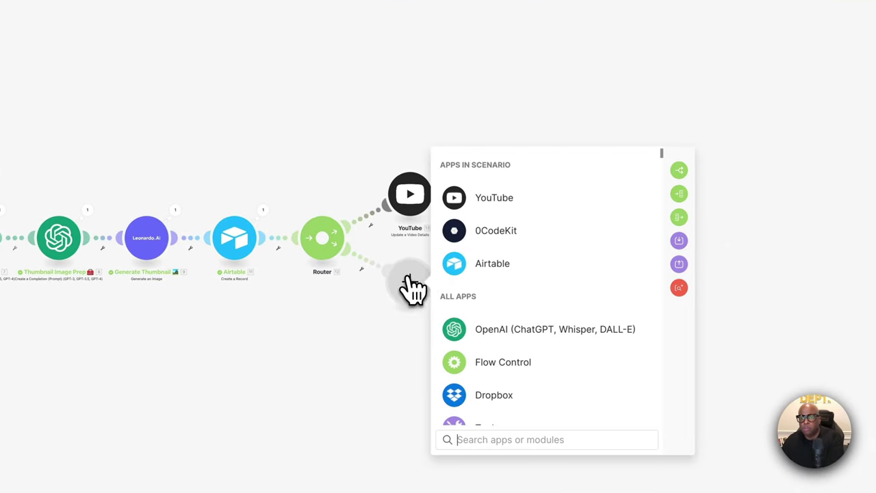
pyautogui.click(481, 202)
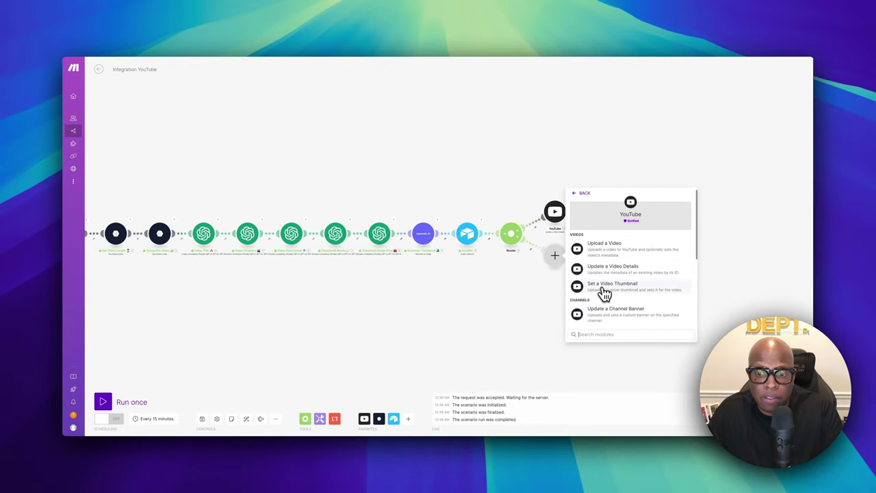
pyautogui.click(528, 300)
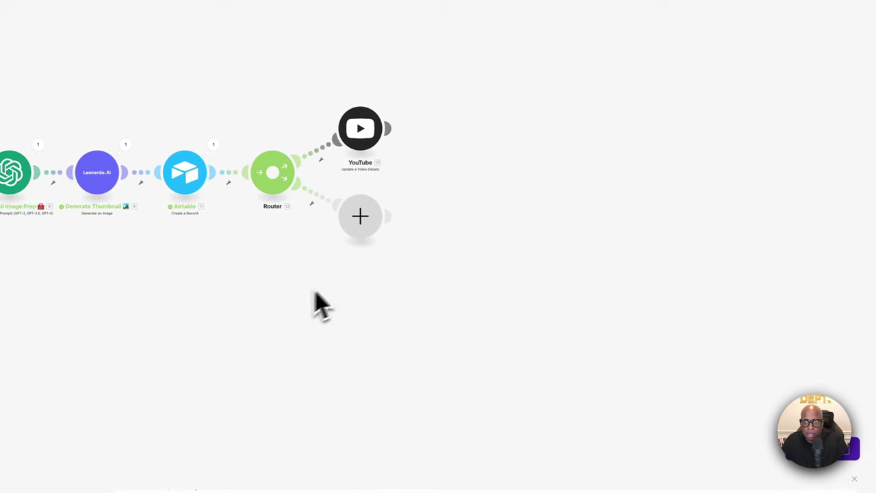
# - Add the YouTube Set a Video Thumbnail module to the Router's empty second route
pyautogui.click(368, 251)
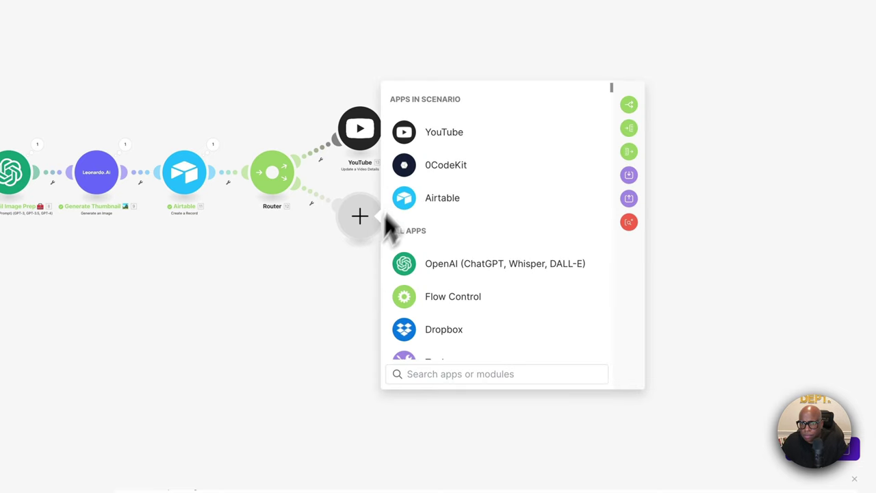
pyautogui.click(434, 141)
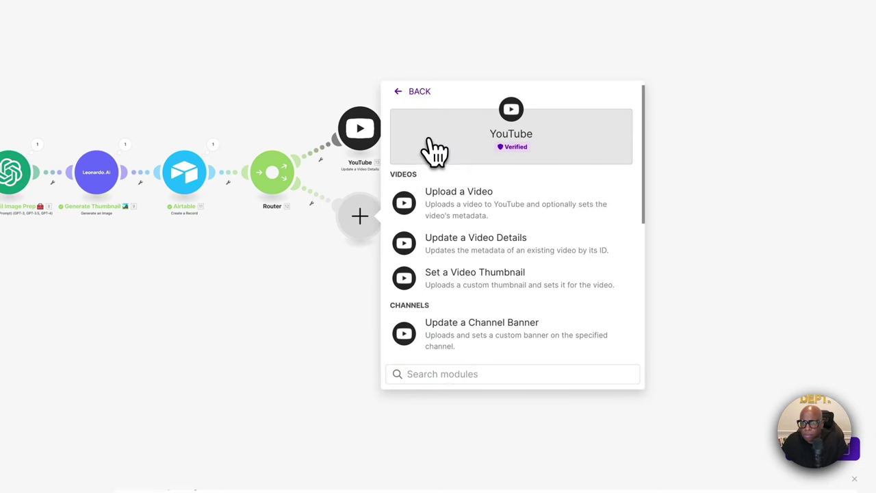
pyautogui.click(455, 277)
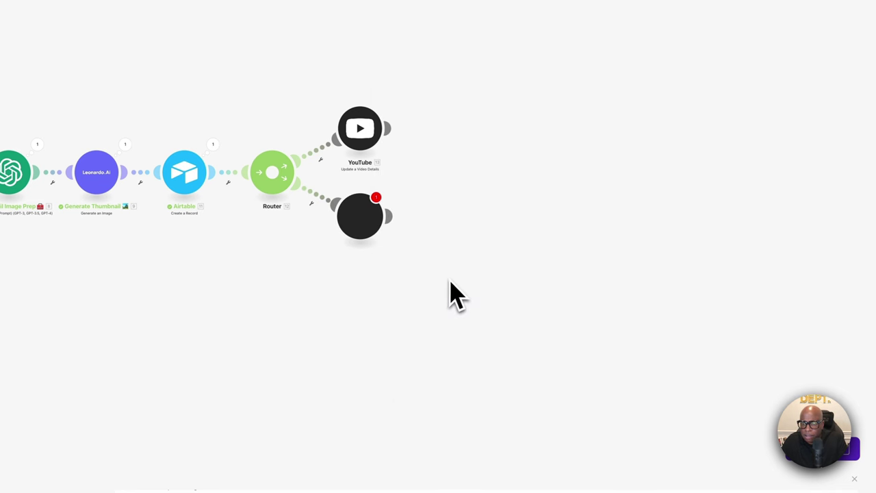
# - Disable the route between the Router and the Set a Video Thumbnail module
pyautogui.click(313, 203)
pyautogui.click(591, 348)
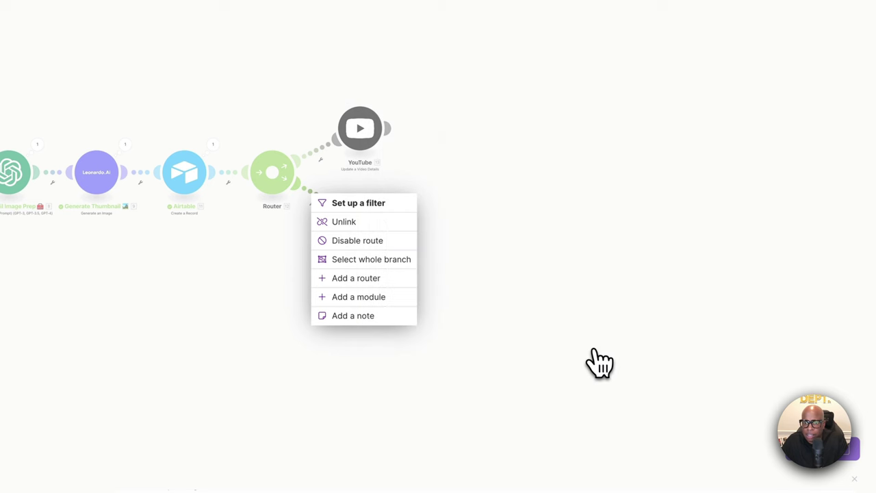
pyautogui.click(370, 241)
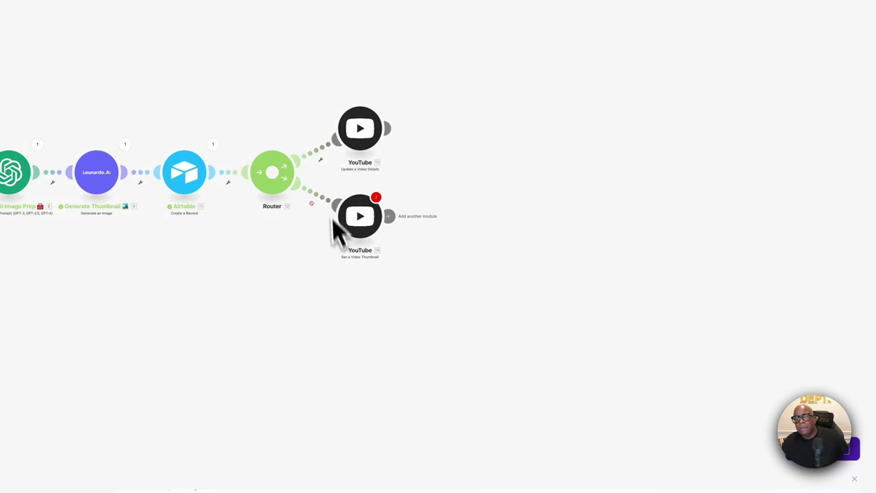
# - Map the Set a Video Thumbnail module's Video ID to the Video ID from YouTube Watch Videos in a Channel
pyautogui.scroll(5, 351, 327)
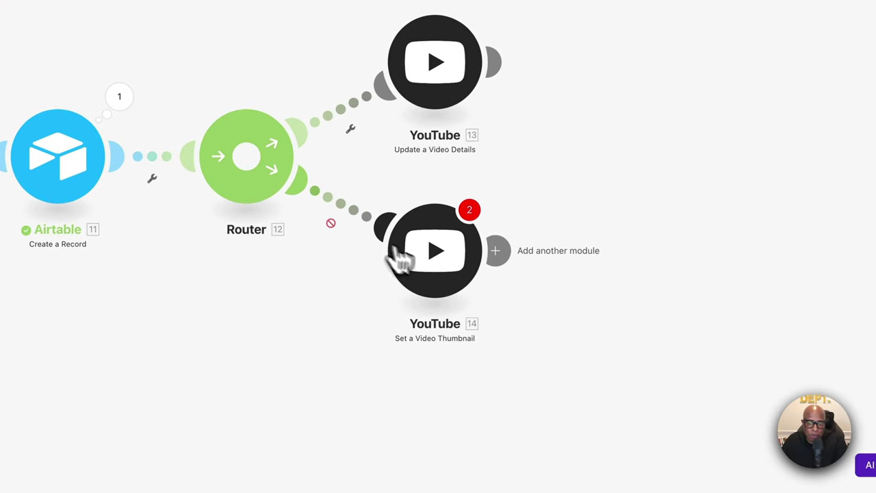
pyautogui.click(449, 264)
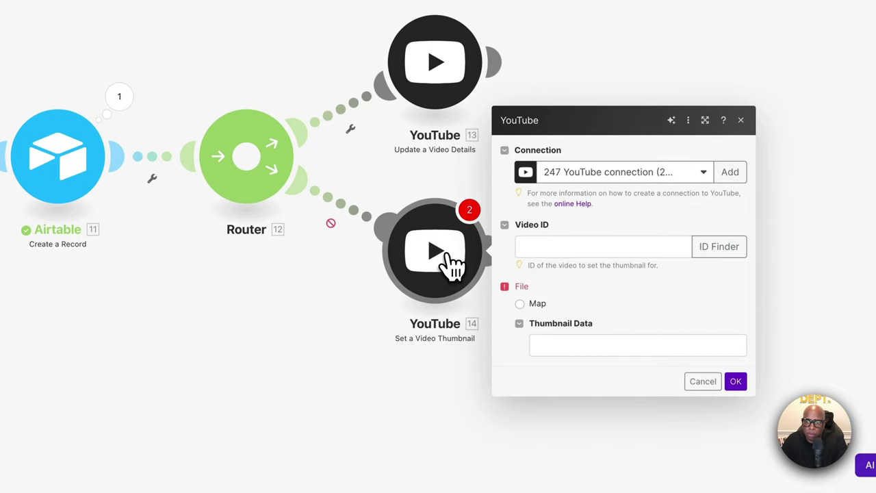
pyautogui.click(555, 252)
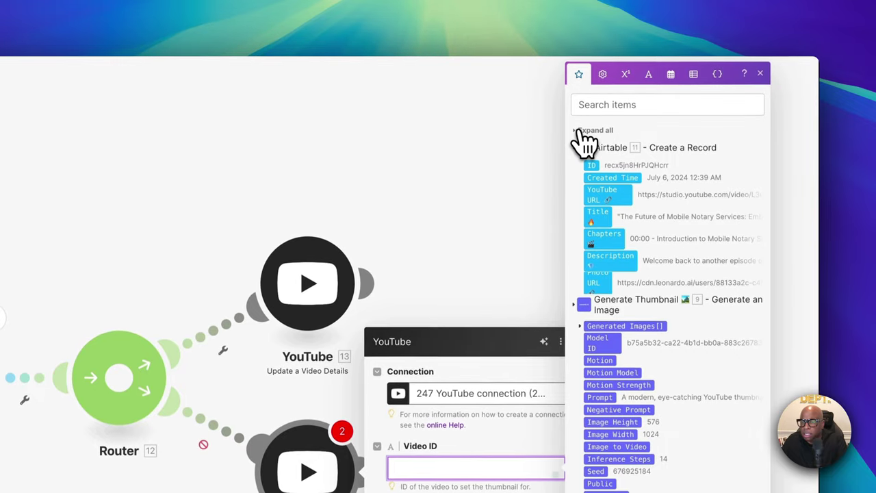
pyautogui.click(583, 128)
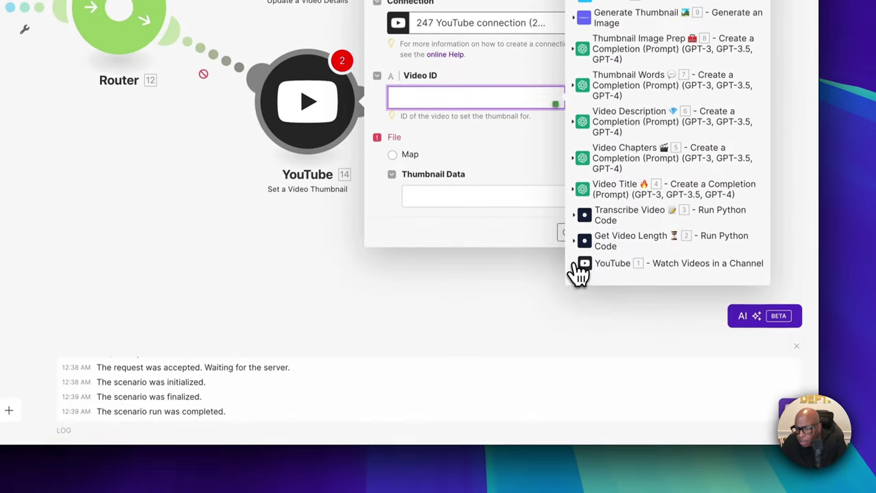
pyautogui.click(590, 277)
pyautogui.click(606, 203)
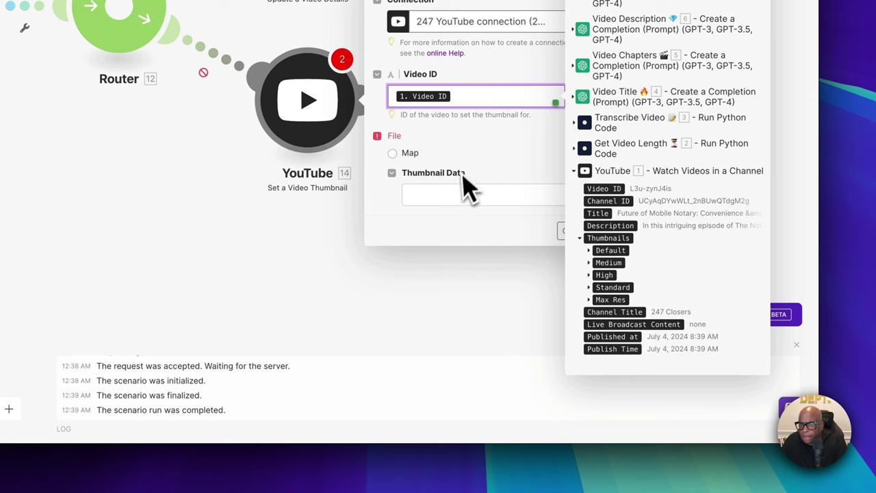
# - Choose the Map option for the thumbnail file and examine the Generate Thumbnail outputs available for Thumbnail Data
pyautogui.click(455, 197)
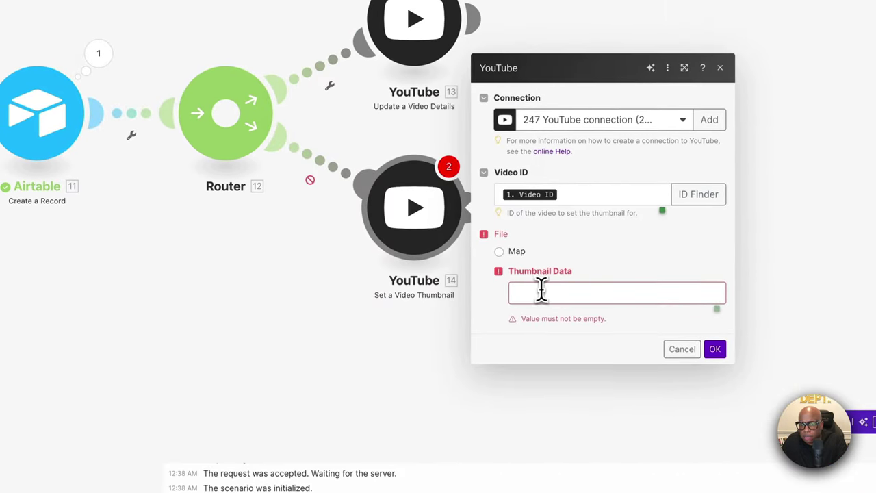
pyautogui.click(541, 292)
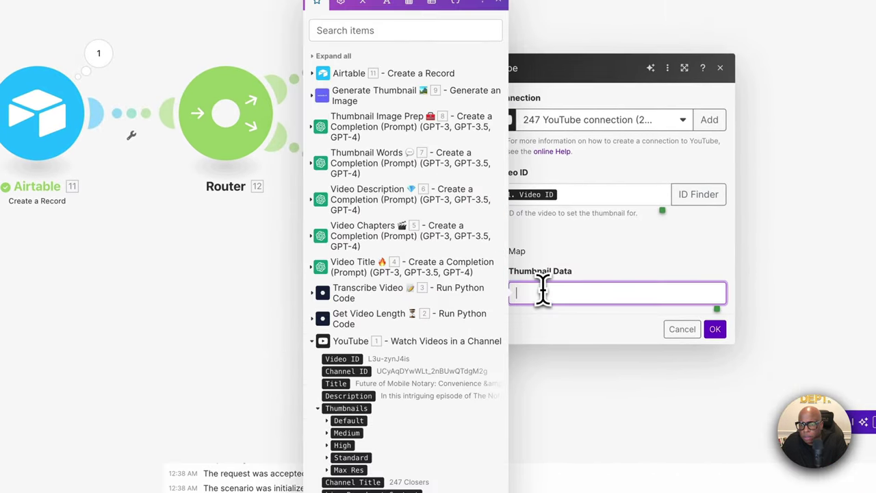
pyautogui.click(536, 249)
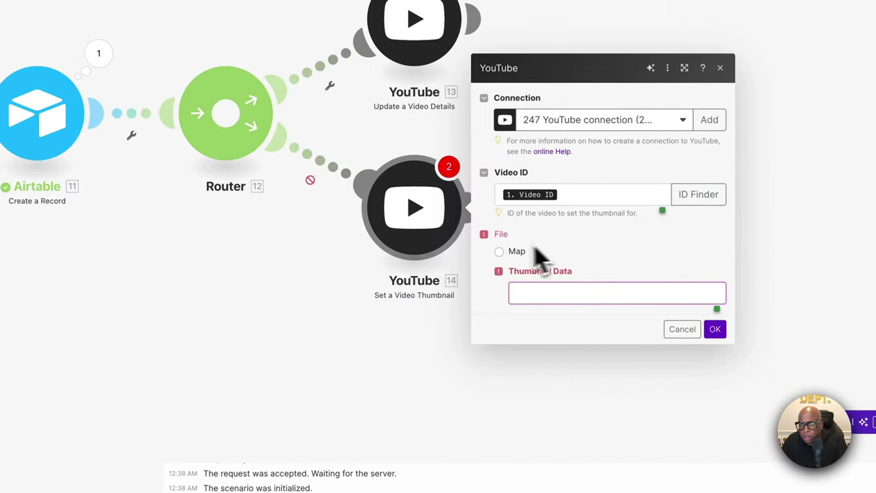
pyautogui.click(500, 252)
pyautogui.click(538, 296)
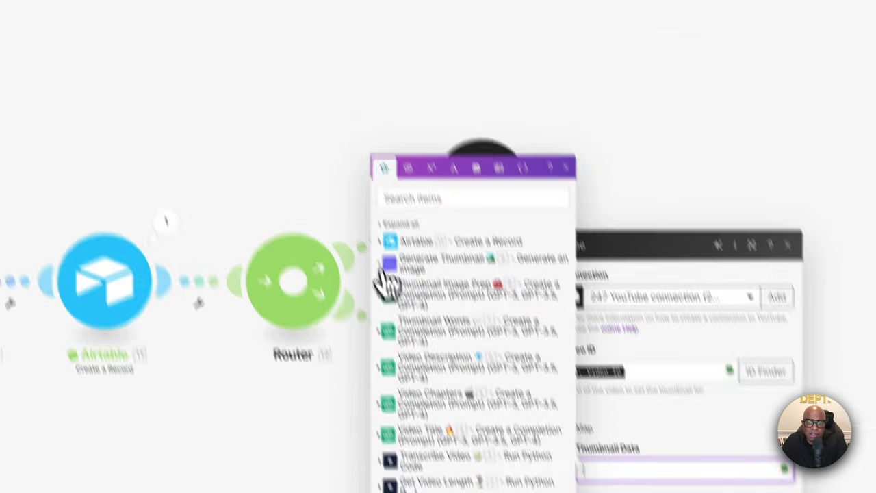
pyautogui.click(335, 94)
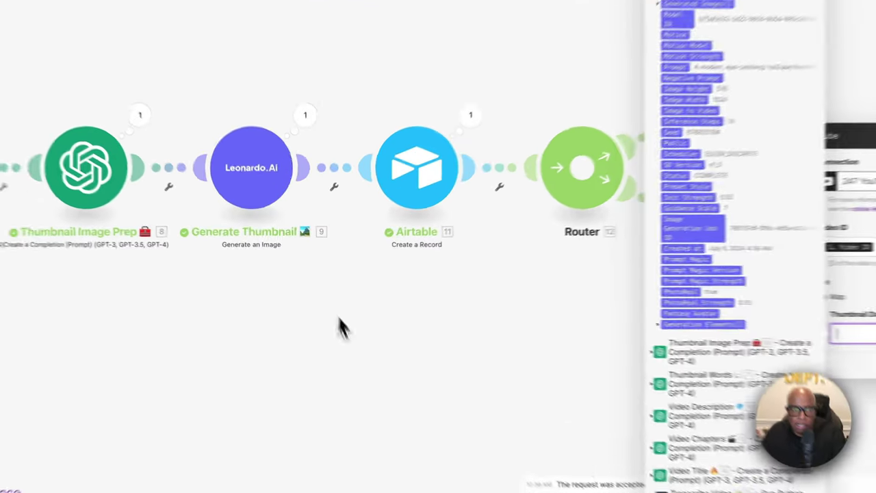
pyautogui.click(328, 320)
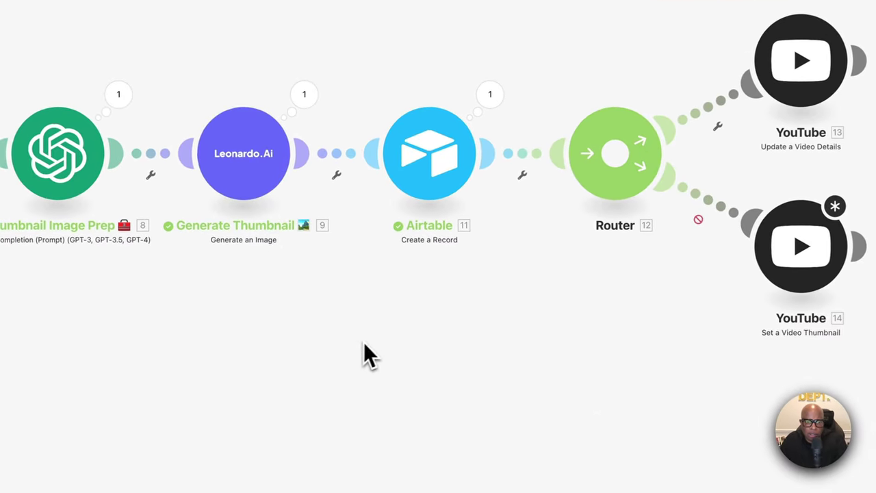
pyautogui.click(337, 175)
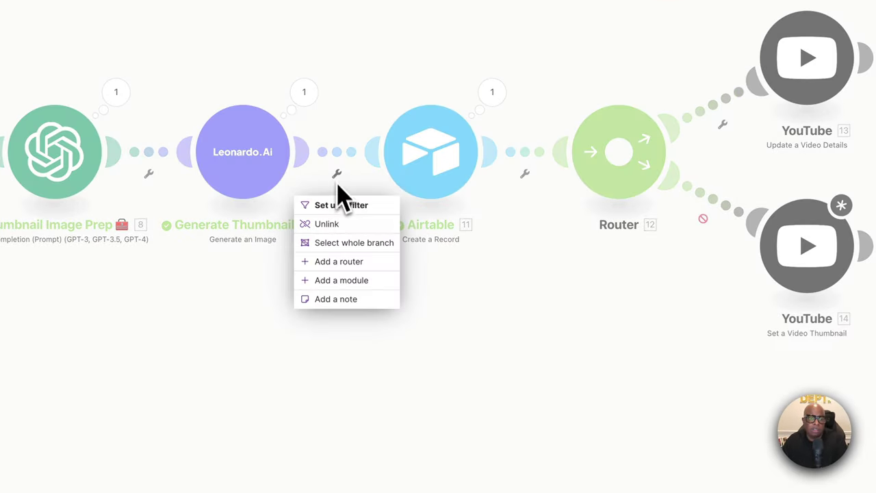
pyautogui.click(337, 174)
pyautogui.click(337, 175)
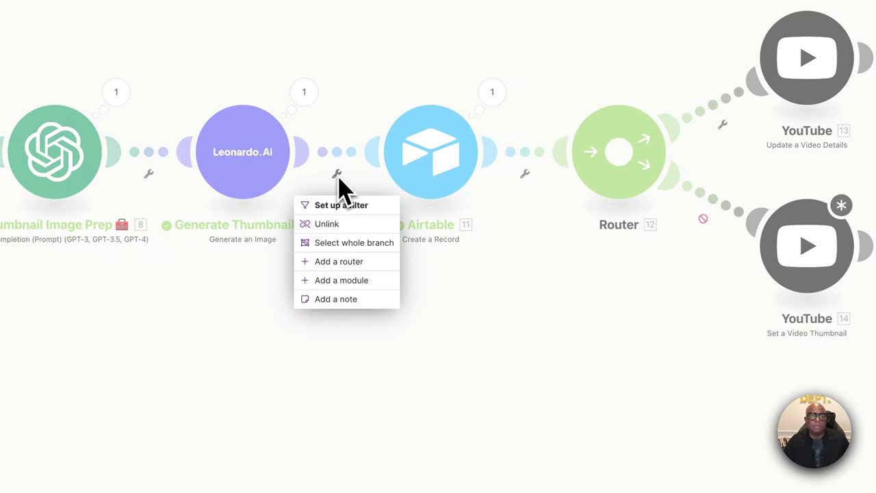
pyautogui.click(339, 177)
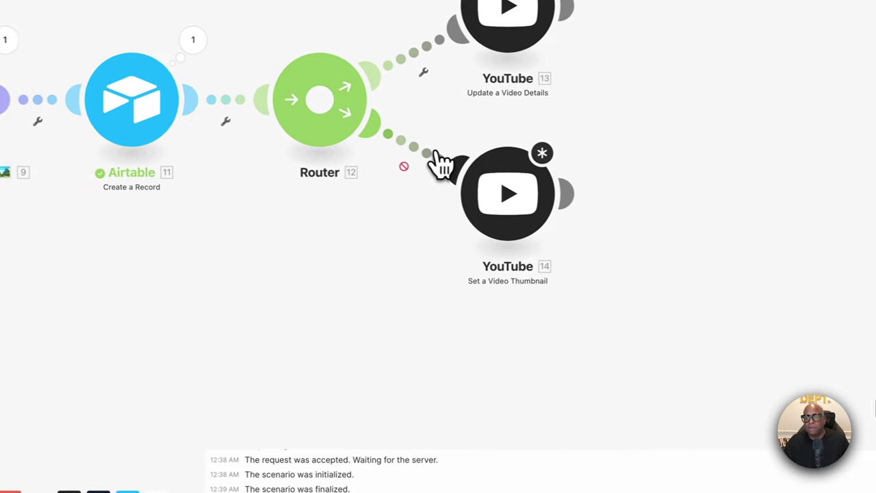
# - Insert an empty module between the Router and Set a Video Thumbnail, and search the available modules for Leonardo
pyautogui.click(713, 207)
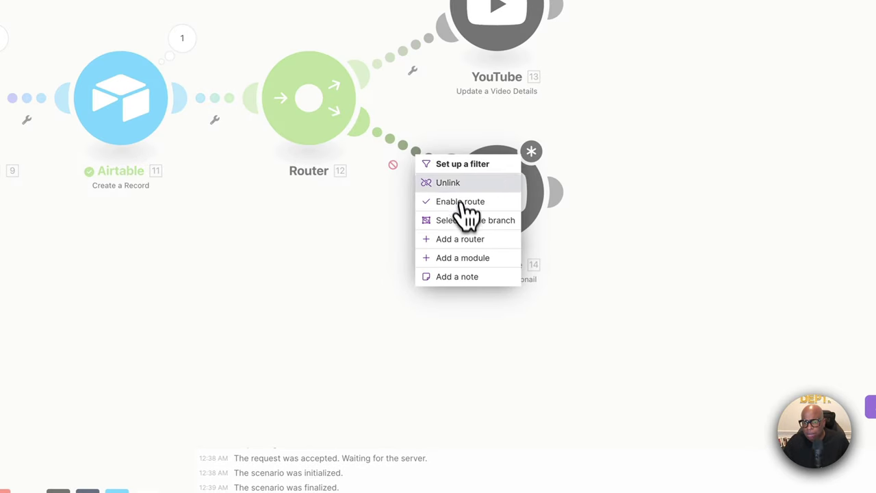
pyautogui.click(466, 267)
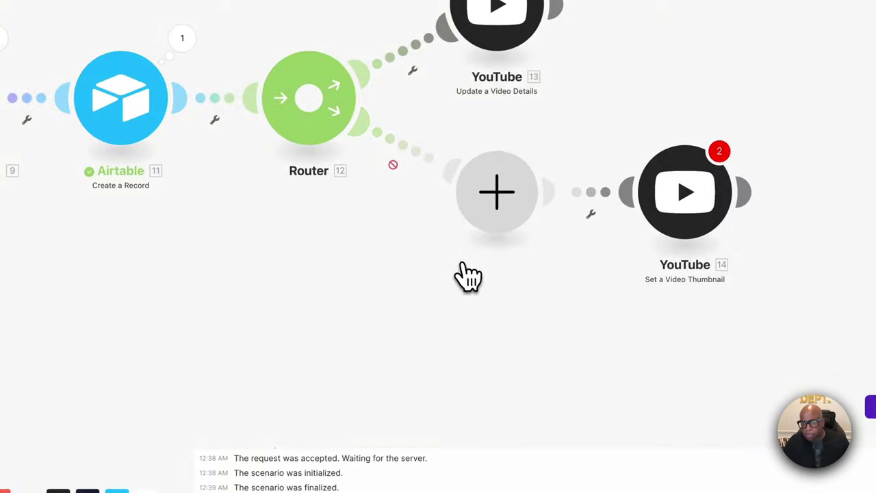
pyautogui.click(502, 215)
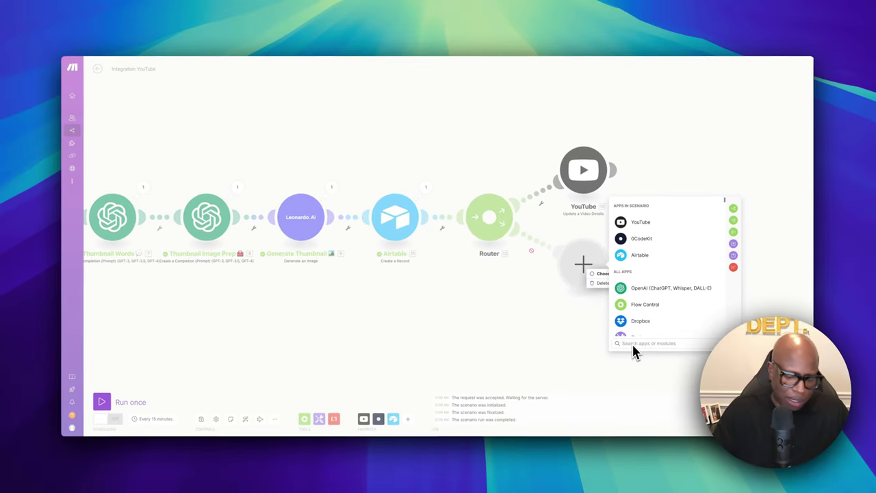
pyautogui.write('lenard')
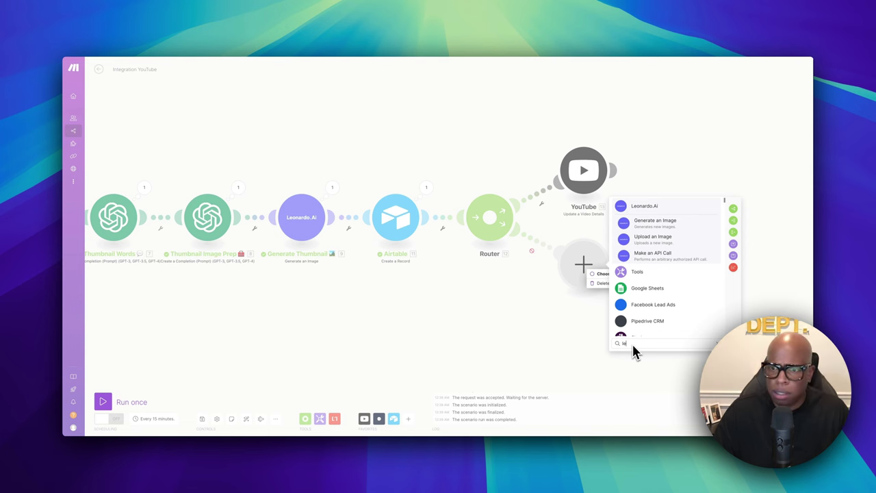
pyautogui.write('o')
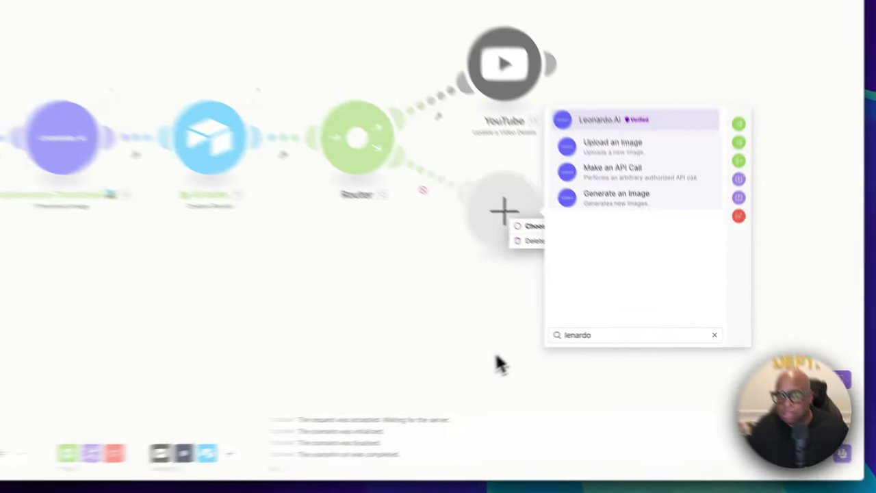
pyautogui.click(572, 365)
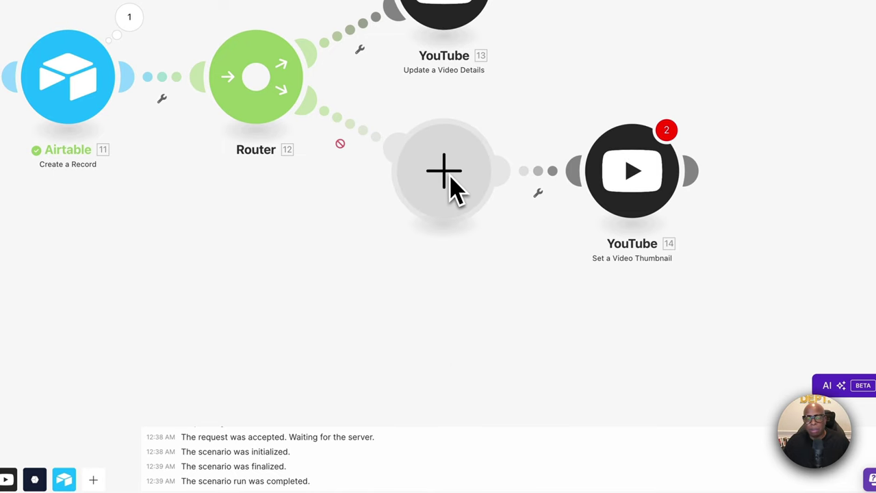
# - Review the Thumbnail Data field in the Set a Video Thumbnail settings and discard the dialog
pyautogui.click(621, 185)
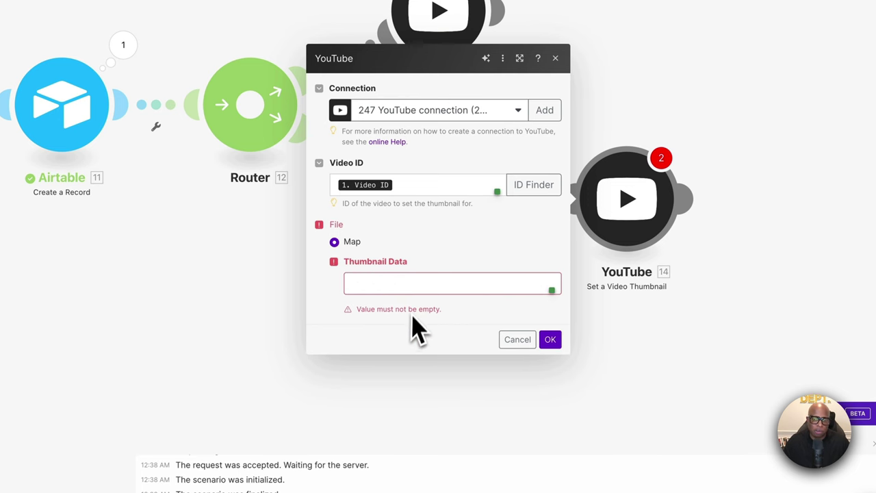
pyautogui.click(410, 283)
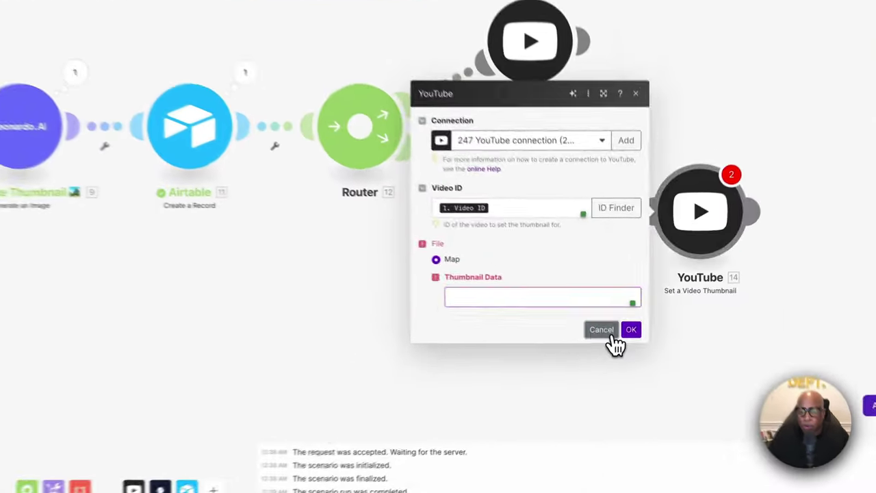
pyautogui.click(621, 330)
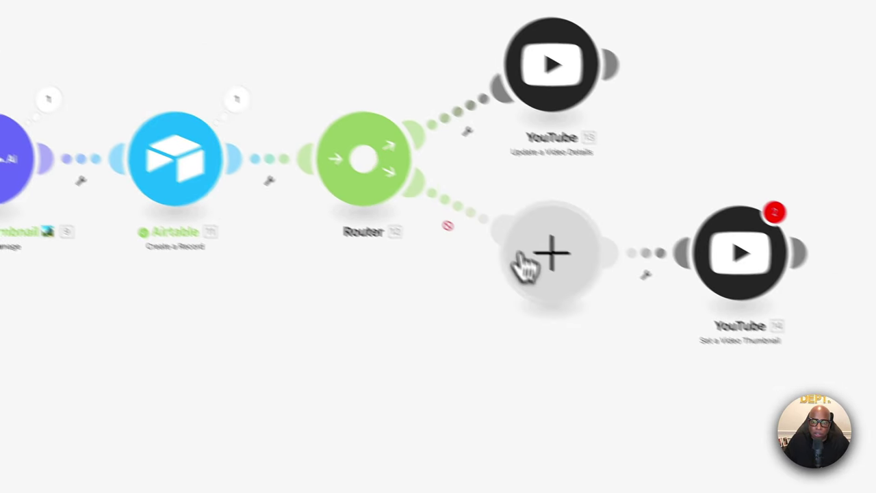
# - Delete the empty placeholder module between the Router and Set a Video Thumbnail
pyautogui.rightClick(398, 181)
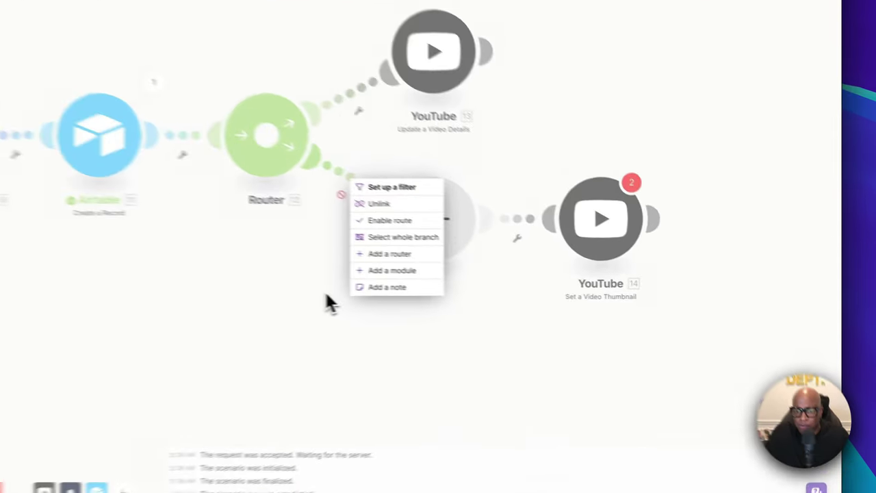
pyautogui.click(524, 313)
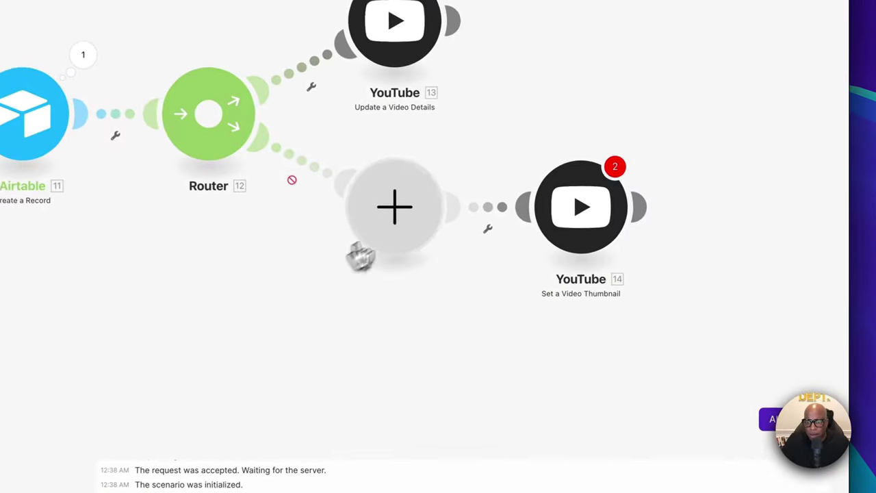
pyautogui.rightClick(400, 219)
pyautogui.press('Escape')
pyautogui.click(416, 242)
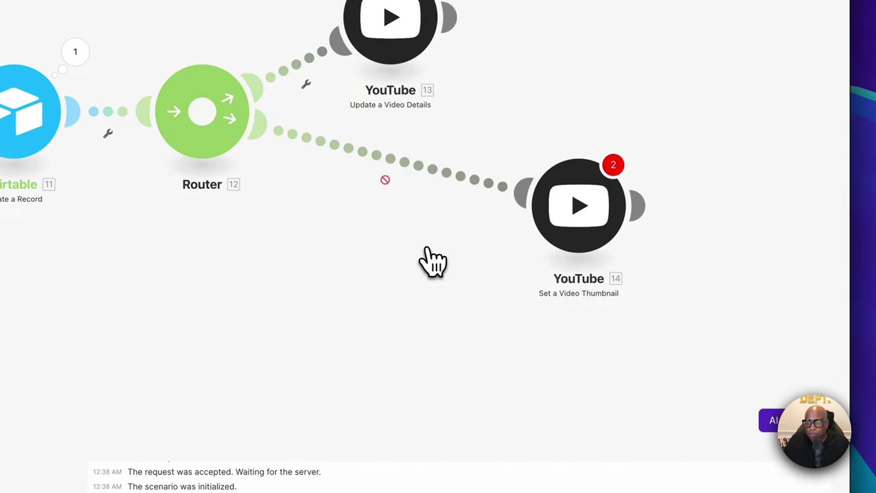
# - Delete the YouTube Set a Video Thumbnail module from the Router's second route
pyautogui.rightClick(386, 164)
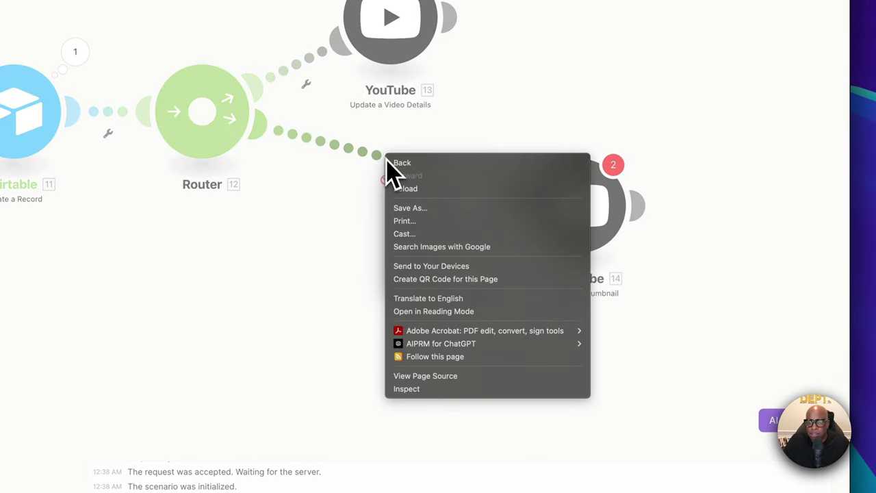
pyautogui.press('Escape')
pyautogui.rightClick(608, 200)
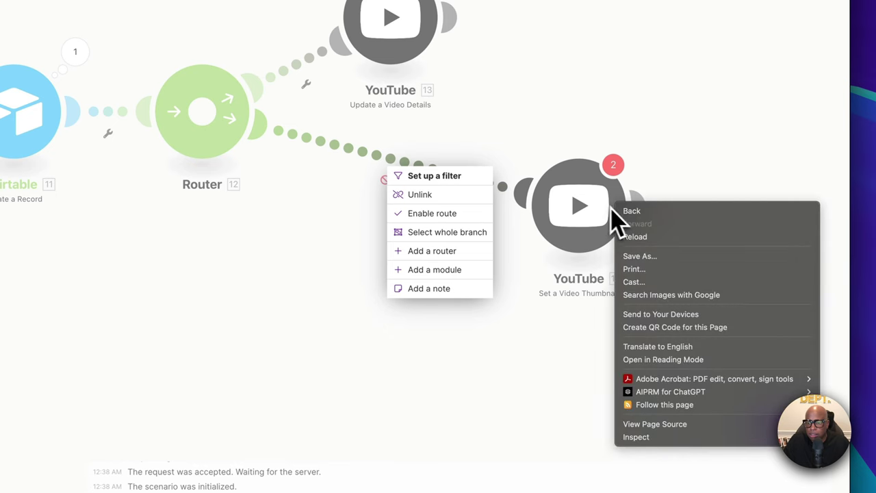
pyautogui.press('Escape')
pyautogui.click(527, 303)
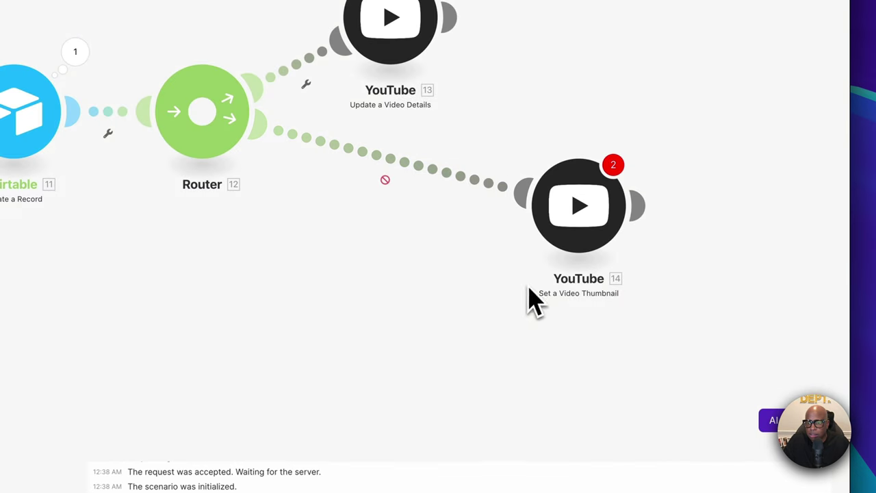
pyautogui.rightClick(580, 207)
pyautogui.press('Escape')
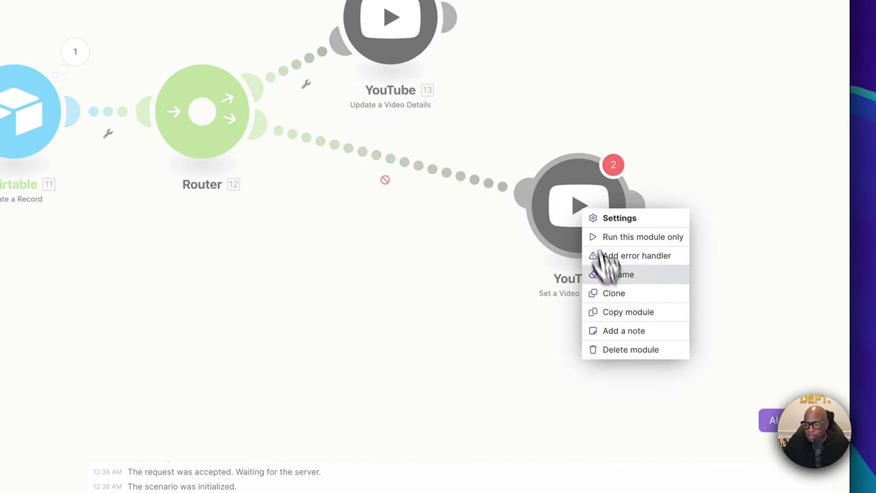
pyautogui.click(619, 350)
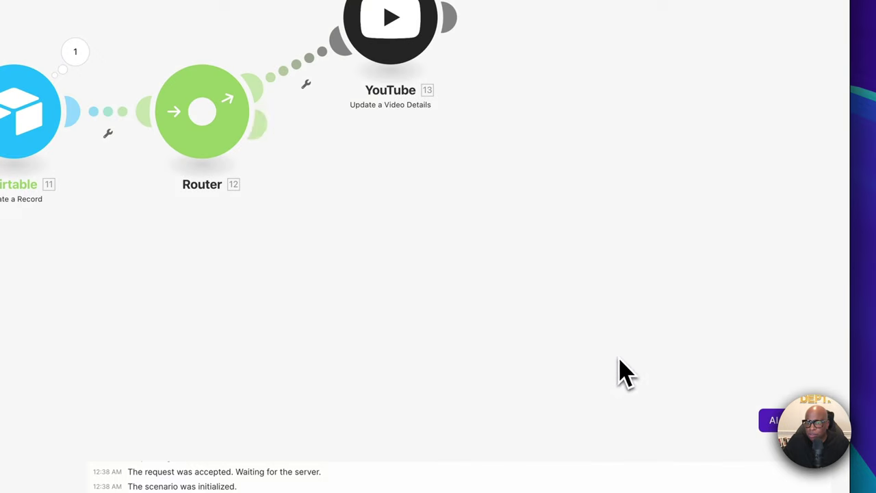
# - Delete the Router module between Airtable and the YouTube Update a Video Details module
pyautogui.rightClick(200, 101)
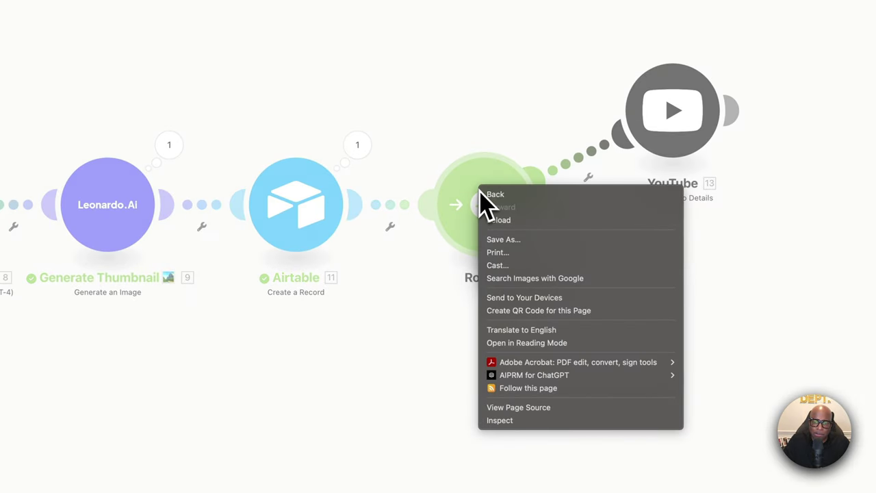
pyautogui.press('Escape')
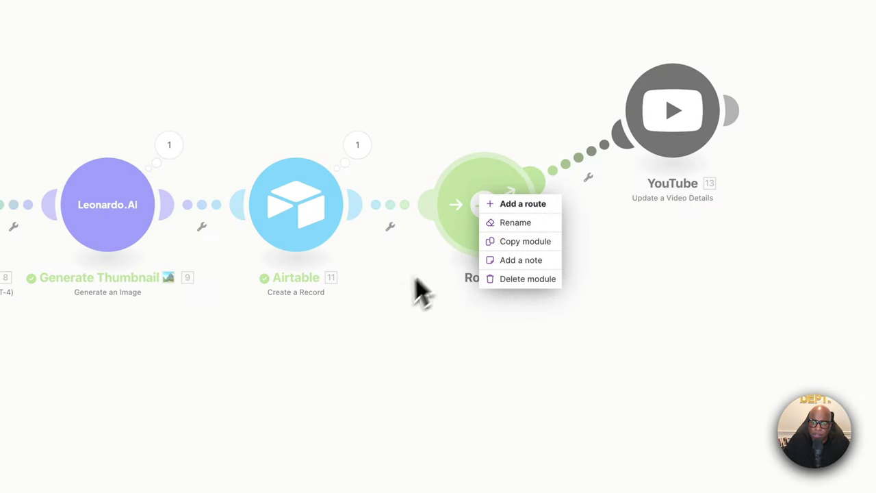
pyautogui.click(515, 281)
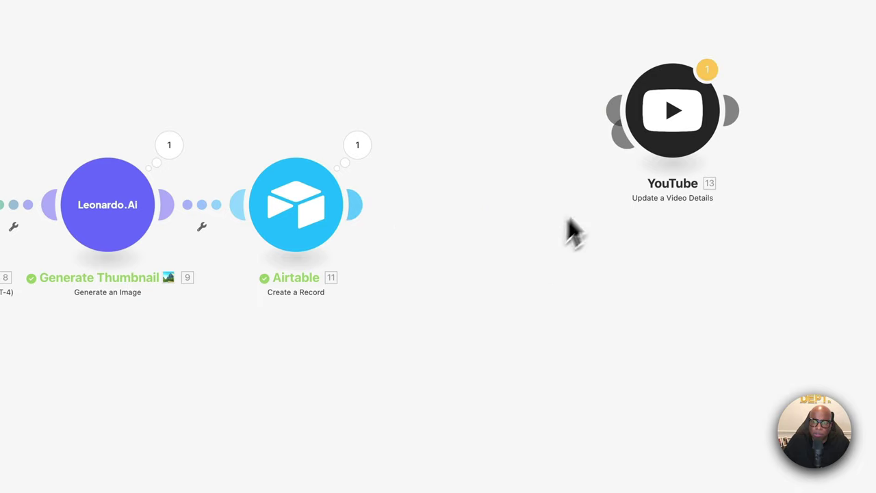
# - Connect the YouTube Update a Video Details module directly to the Airtable module and auto-align the scenario
pyautogui.moveTo(618, 133); pyautogui.dragTo(339, 201)
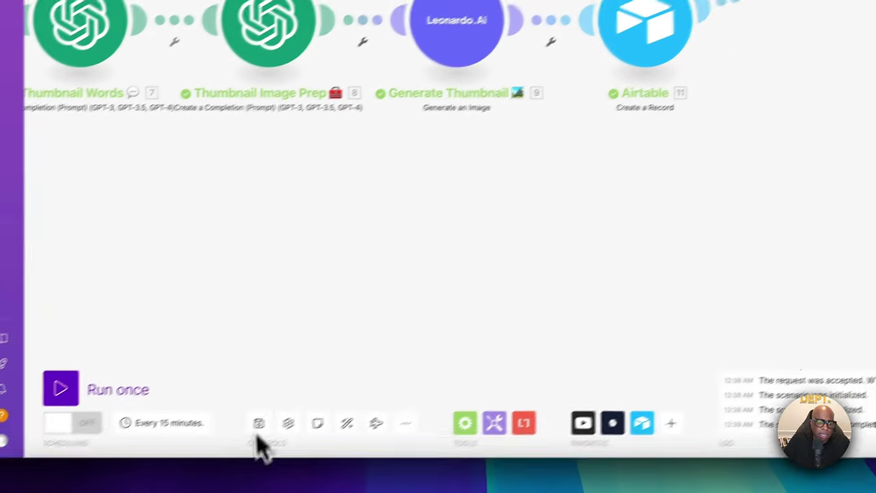
pyautogui.click(347, 423)
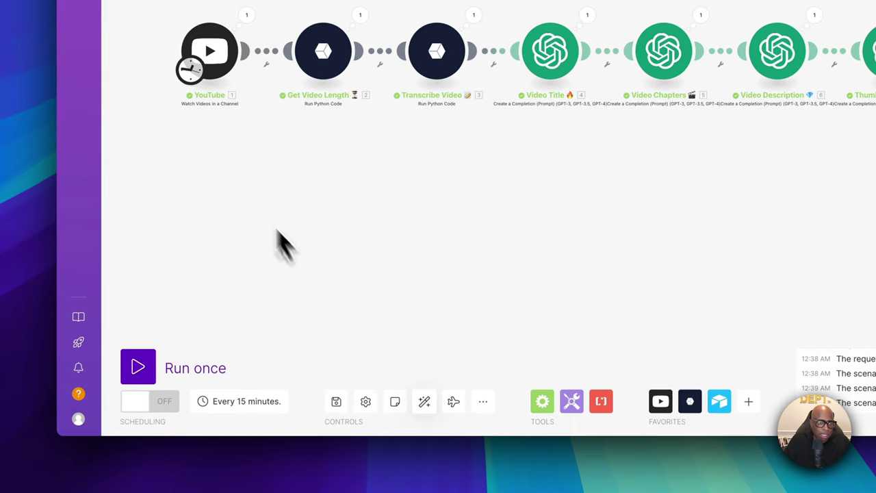
# - Switch to YouTube and look over the 247 Closers channel page
pyautogui.rightClick(219, 217)
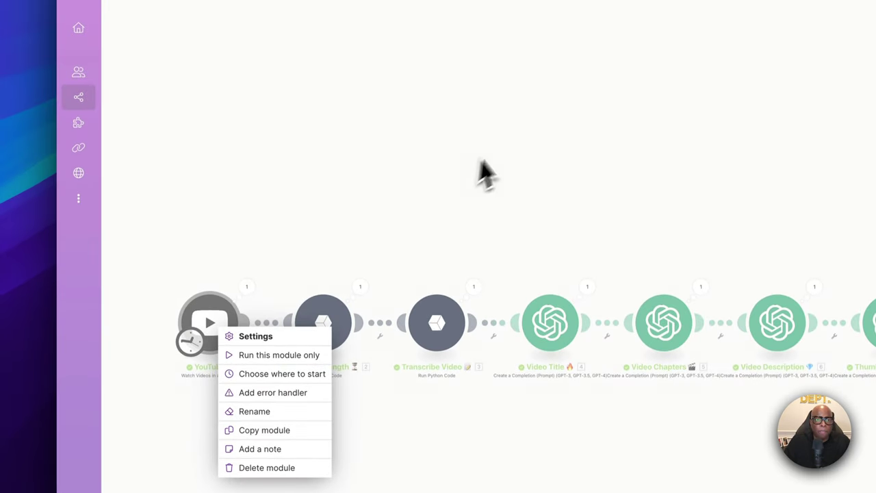
pyautogui.click(518, 159)
pyautogui.click(475, 20)
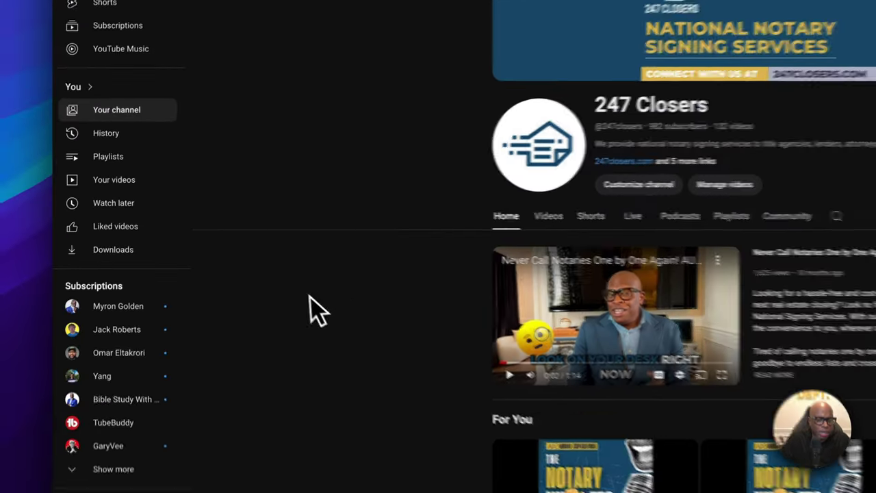
pyautogui.scroll(-2, 306, 471)
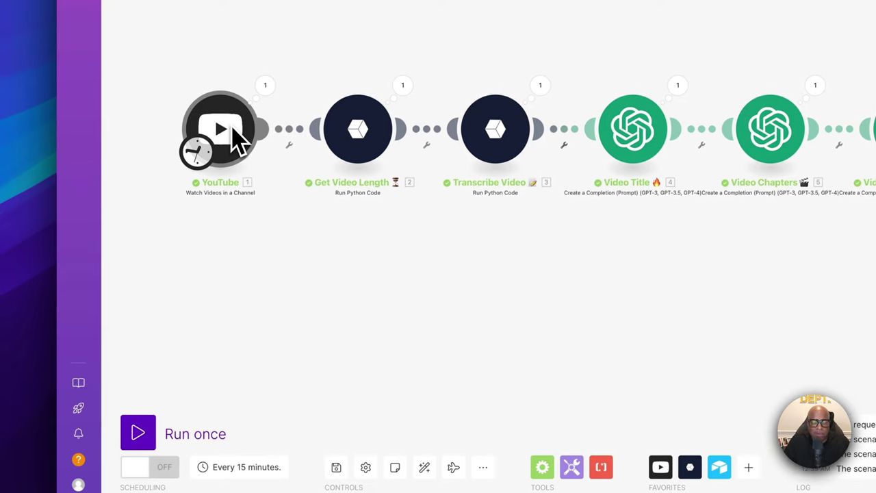
# - Manually choose Test Video as the starting point of the Watch Videos in a Channel trigger and run the scenario once
pyautogui.rightClick(233, 133)
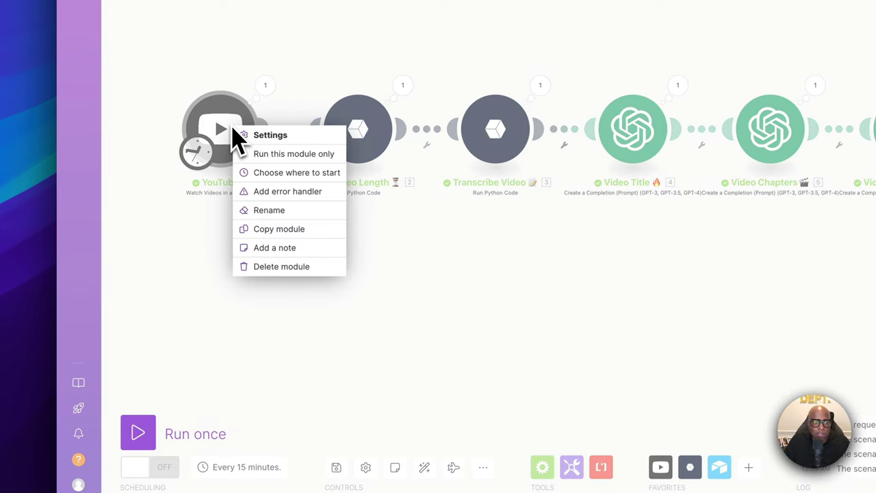
pyautogui.click(284, 173)
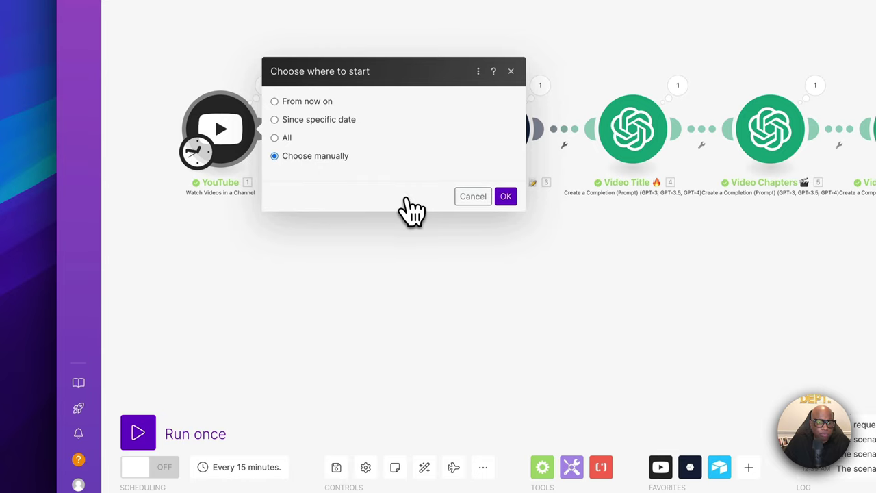
pyautogui.click(333, 122)
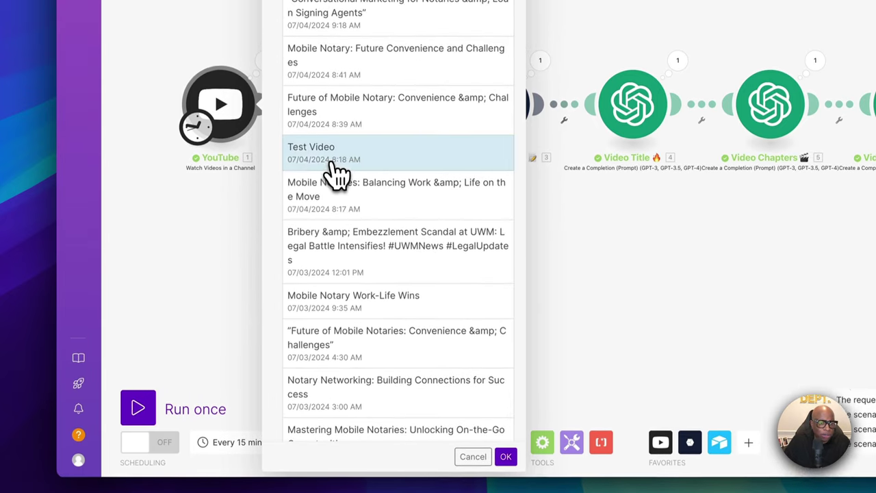
pyautogui.click(507, 416)
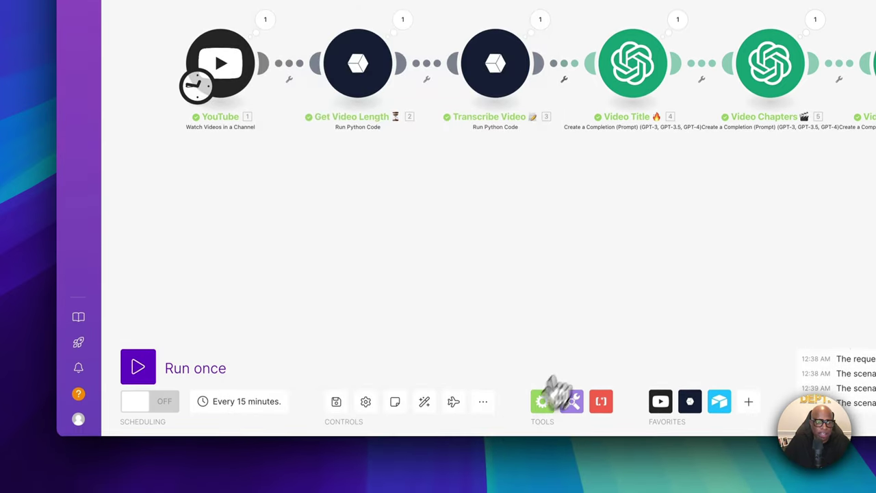
pyautogui.click(138, 366)
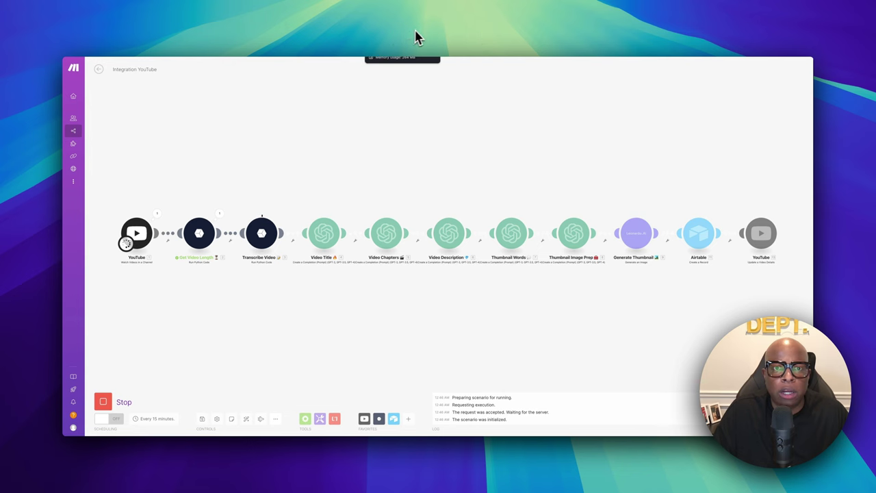
# - Switch to the 247 Closers channel on YouTube and open its account menu
pyautogui.press('super+Tab')
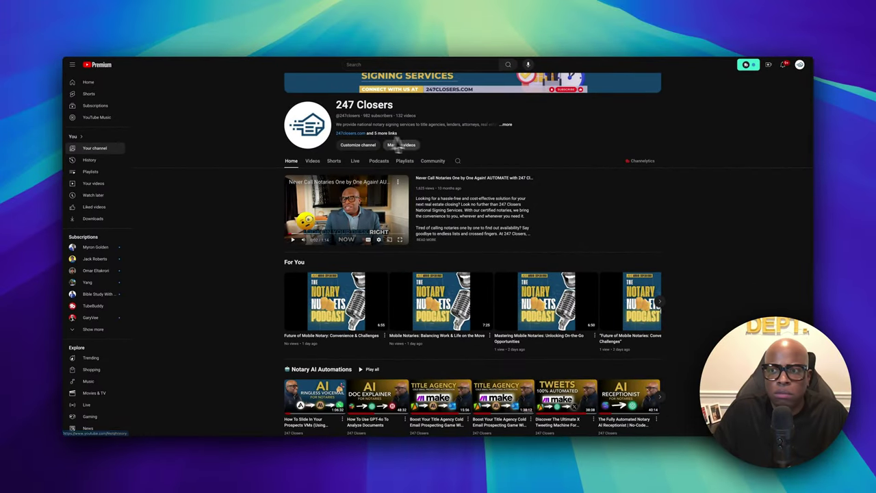
pyautogui.scroll(2, 607, 180)
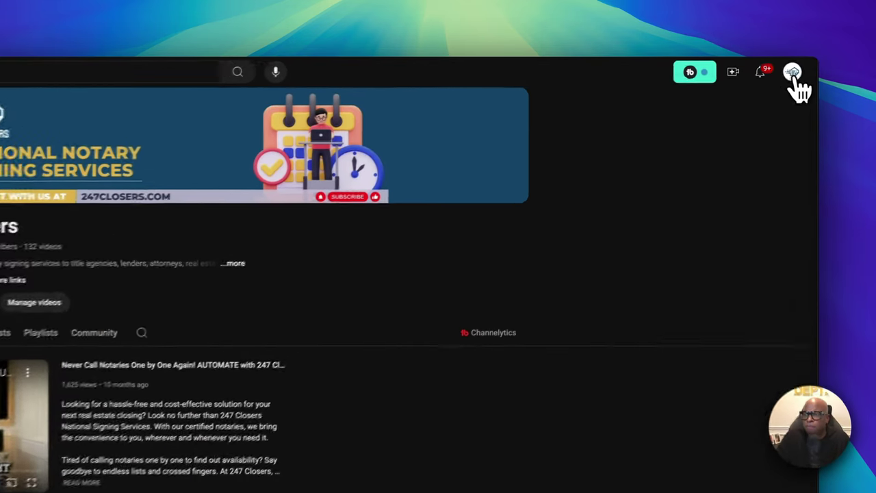
pyautogui.click(799, 65)
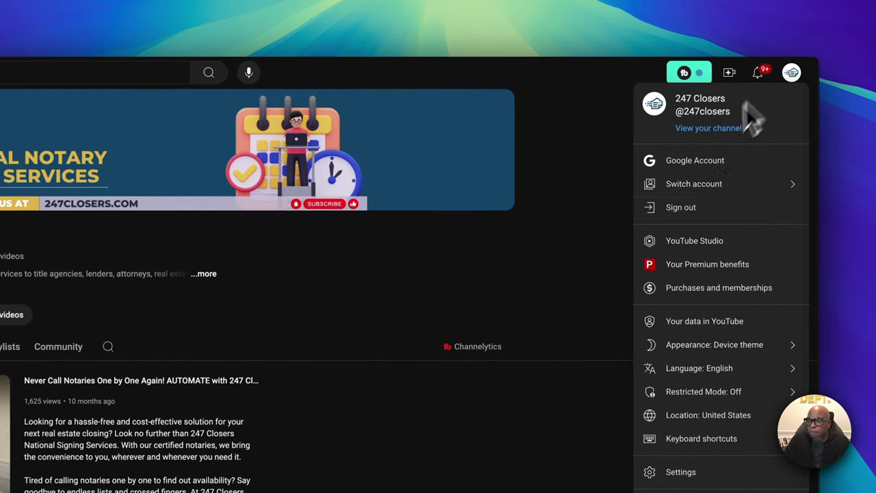